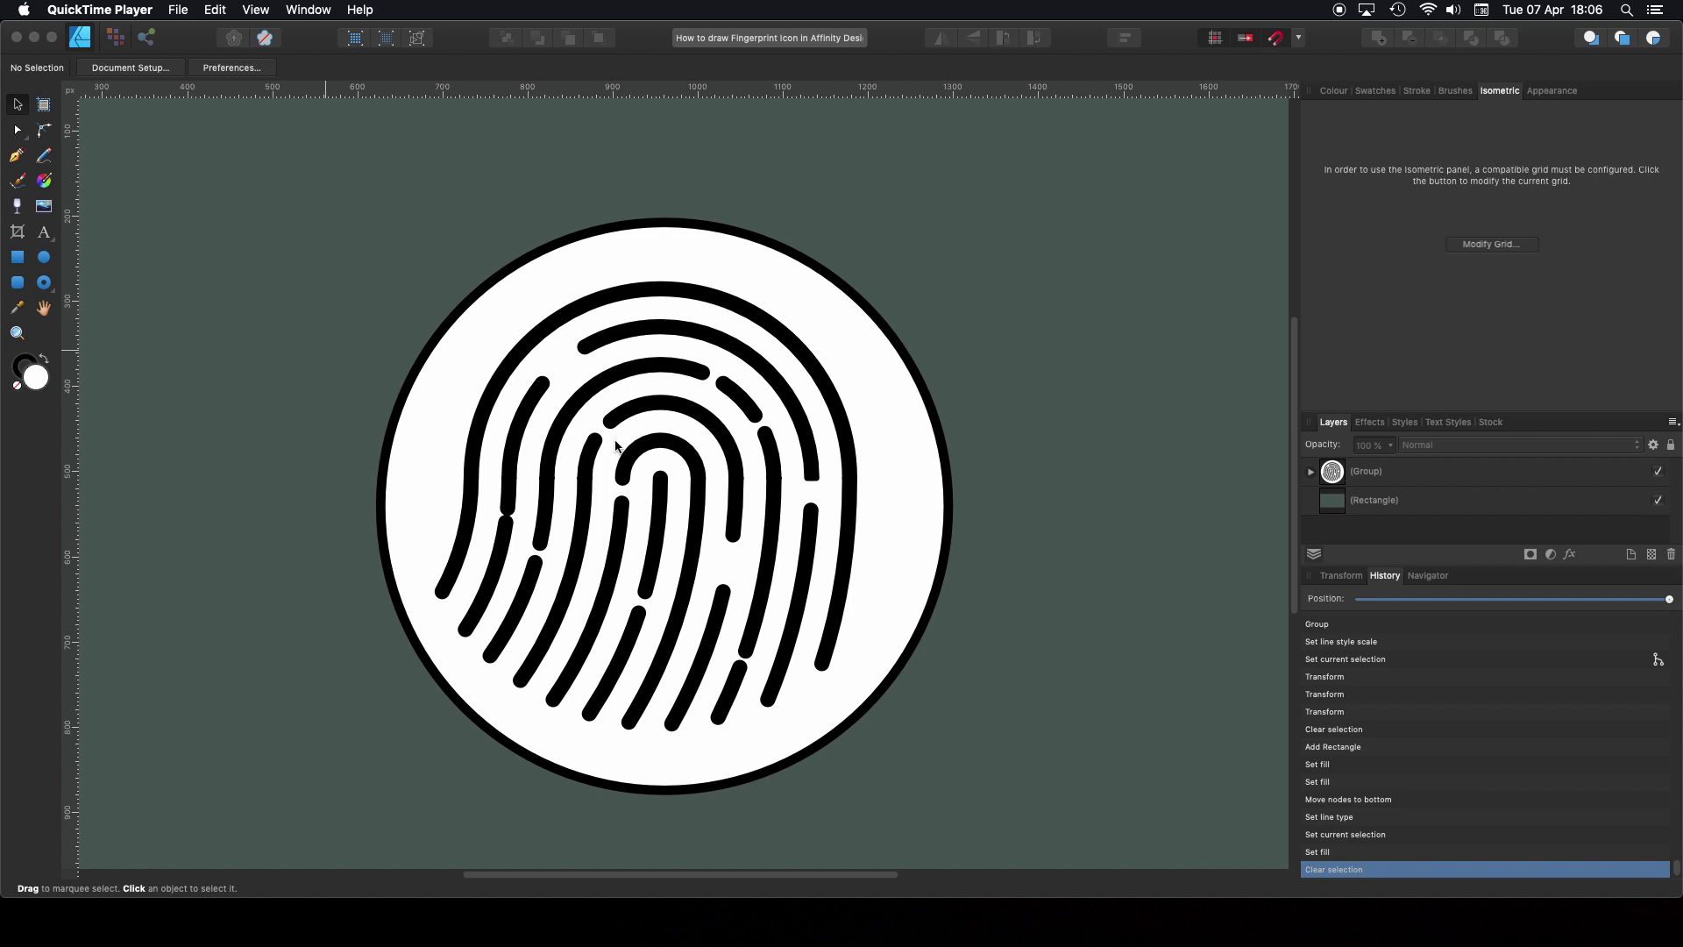
Step: Create a new document from the 1080 With Background preset, 1920 x 1080 px
click(277, 332)
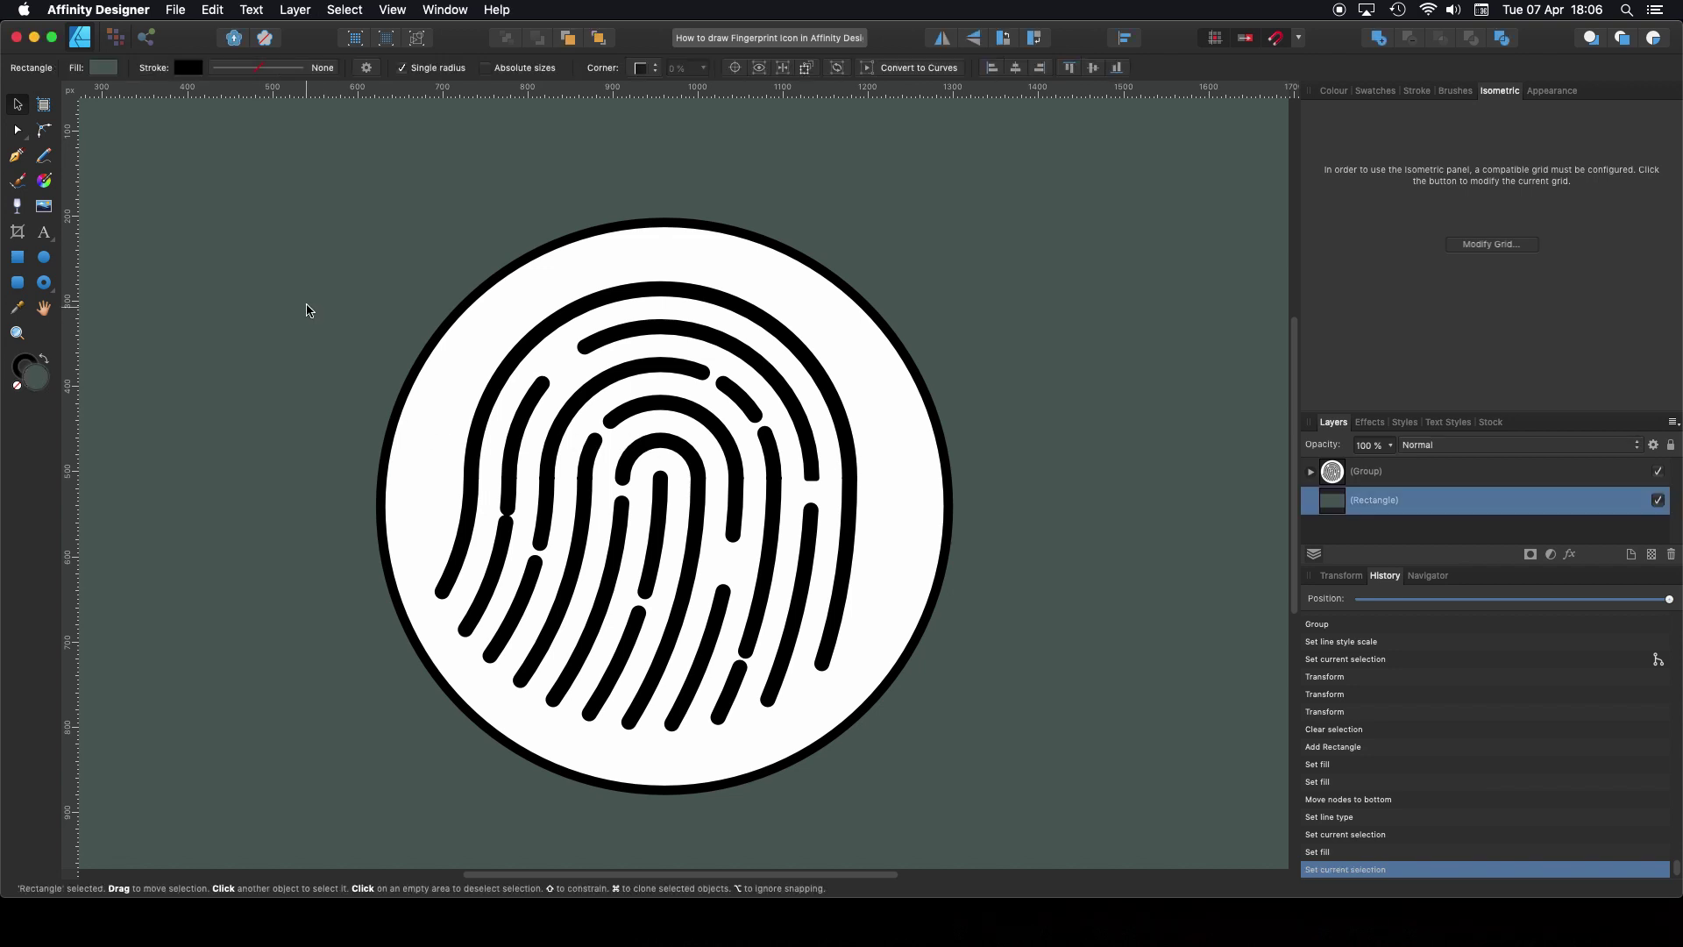
click(180, 11)
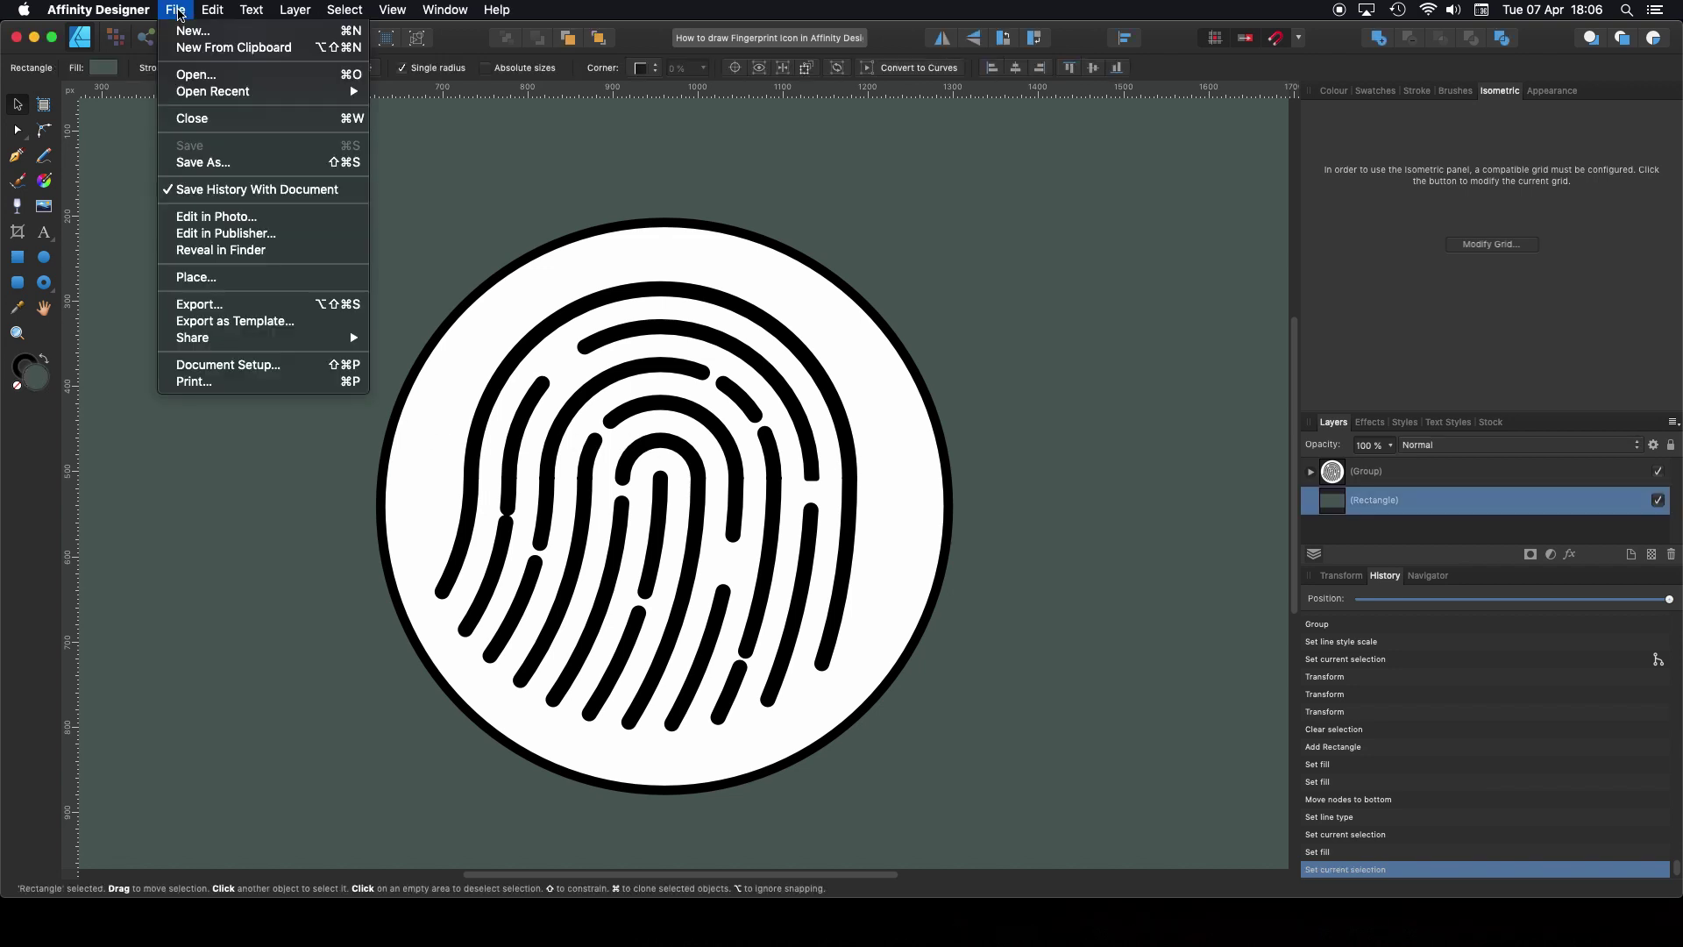
click(192, 31)
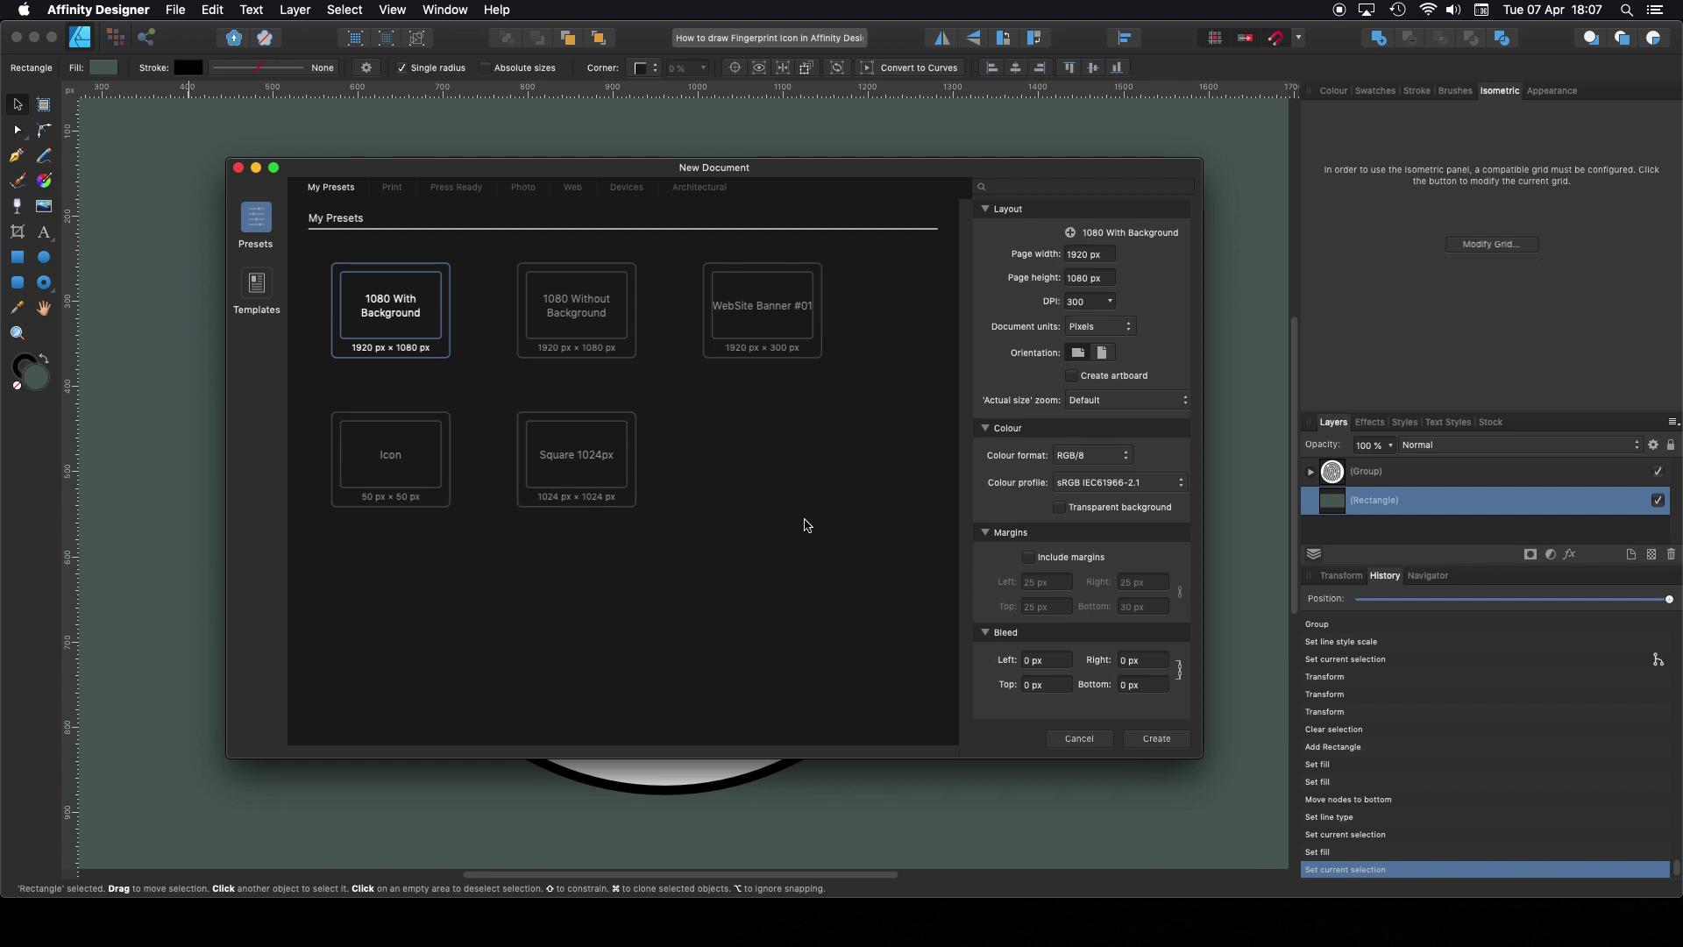
click(1157, 740)
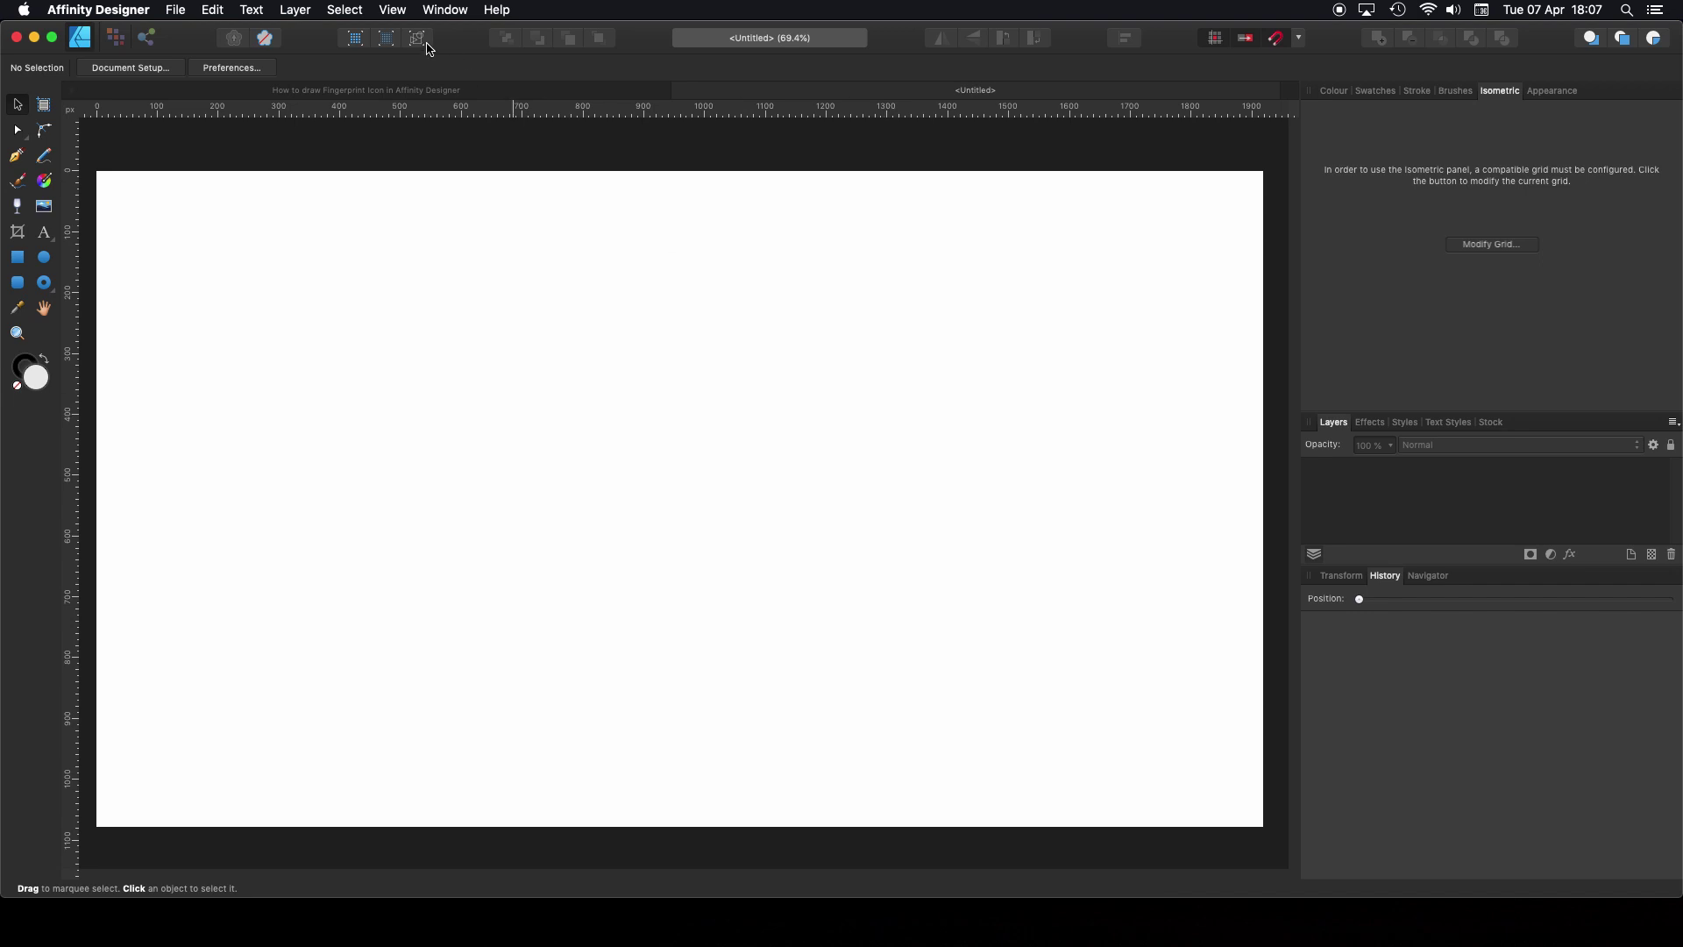
Step: Show the grid on the blank page
click(392, 11)
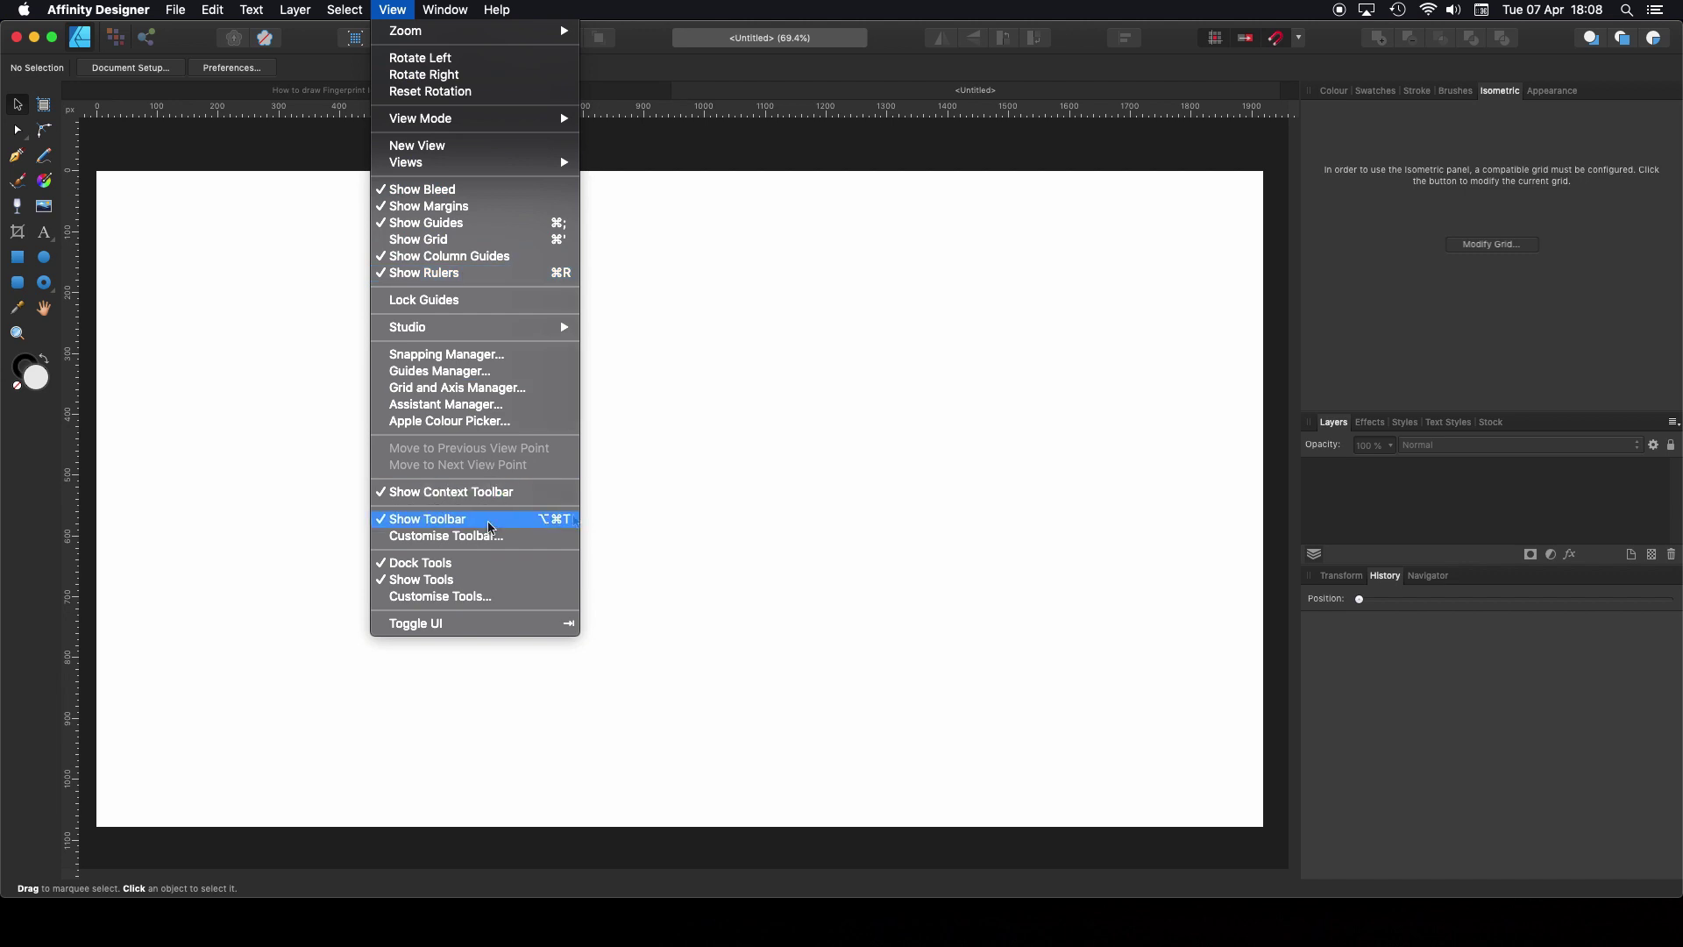
click(749, 371)
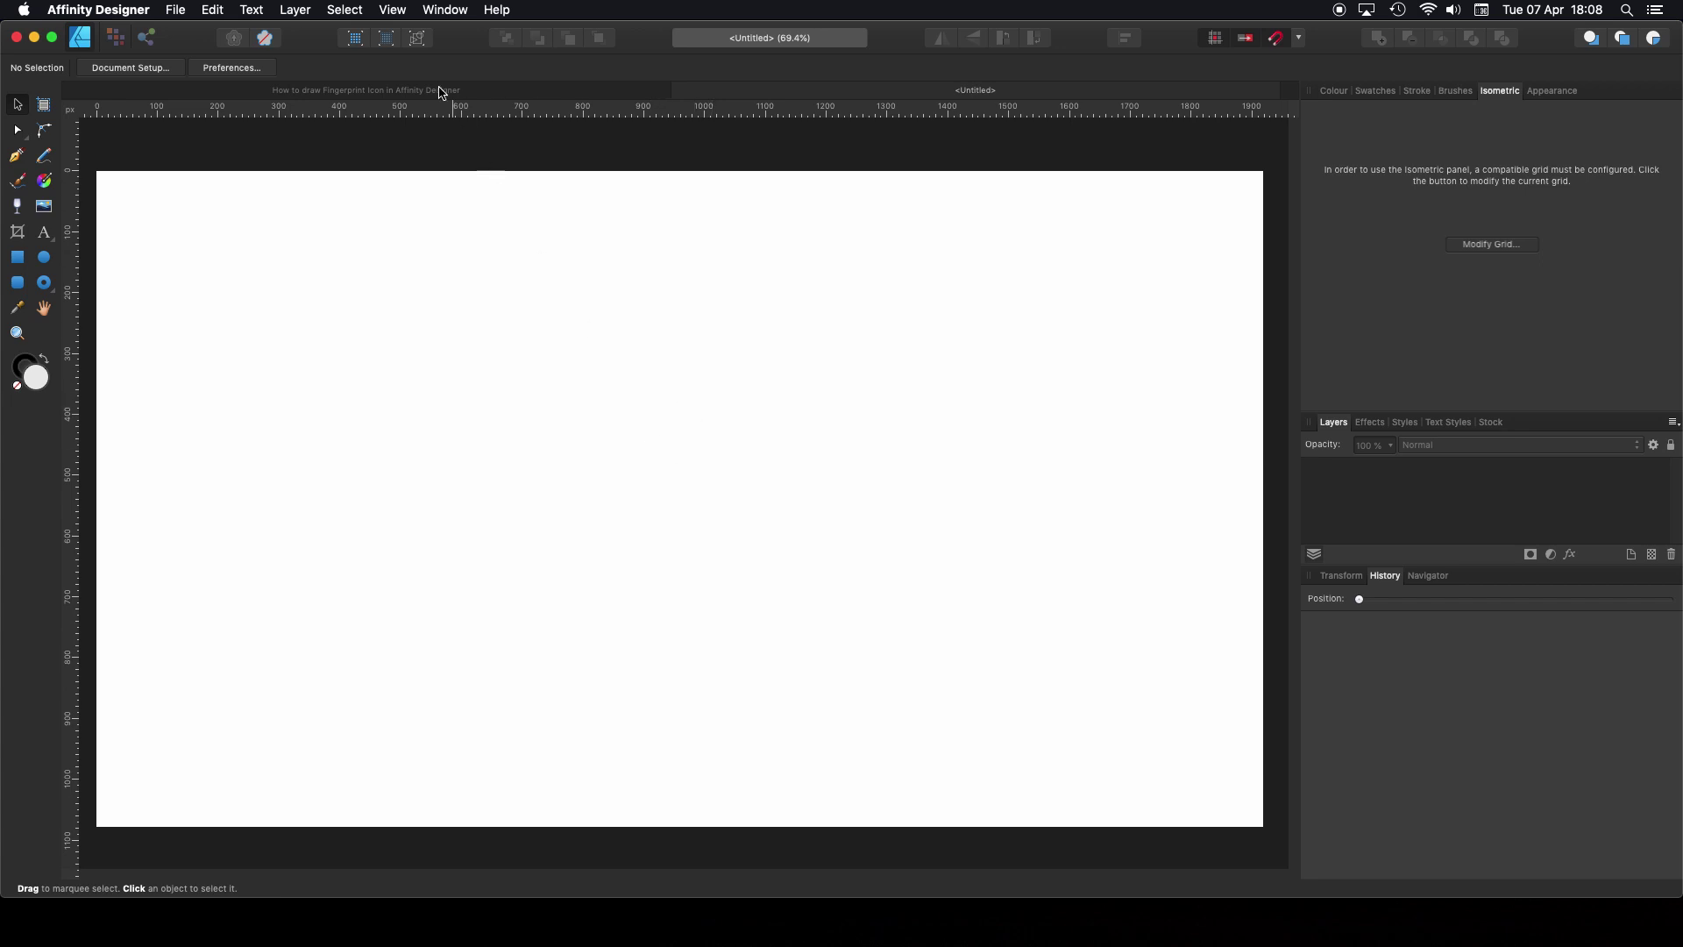
click(396, 12)
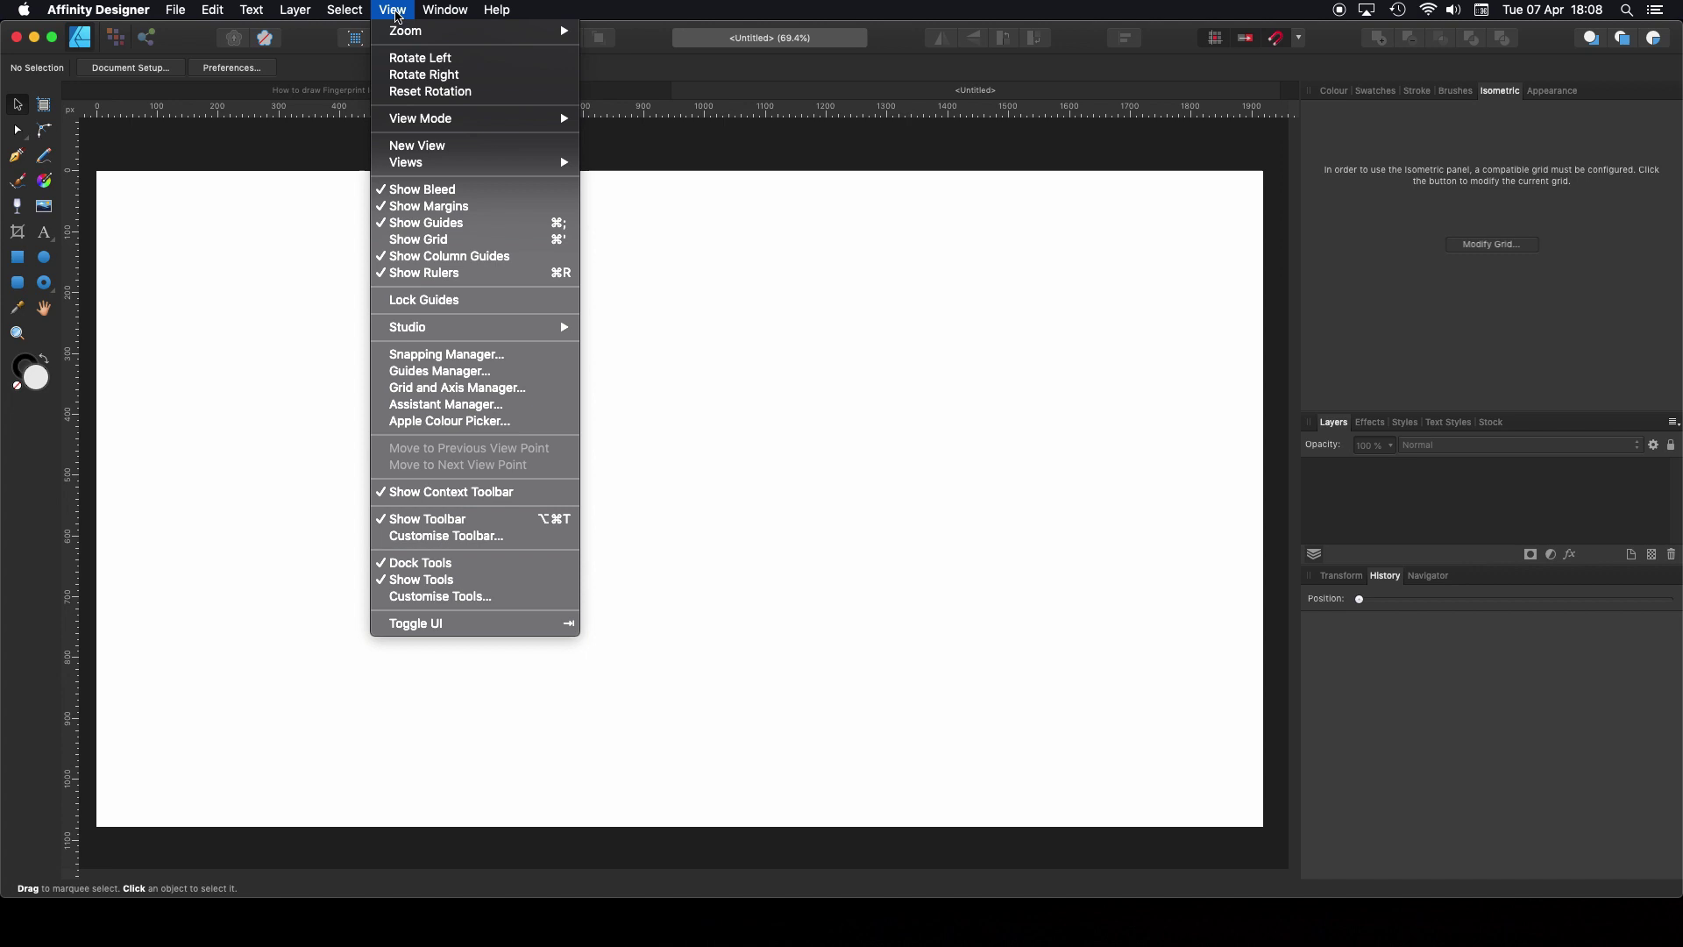
click(463, 242)
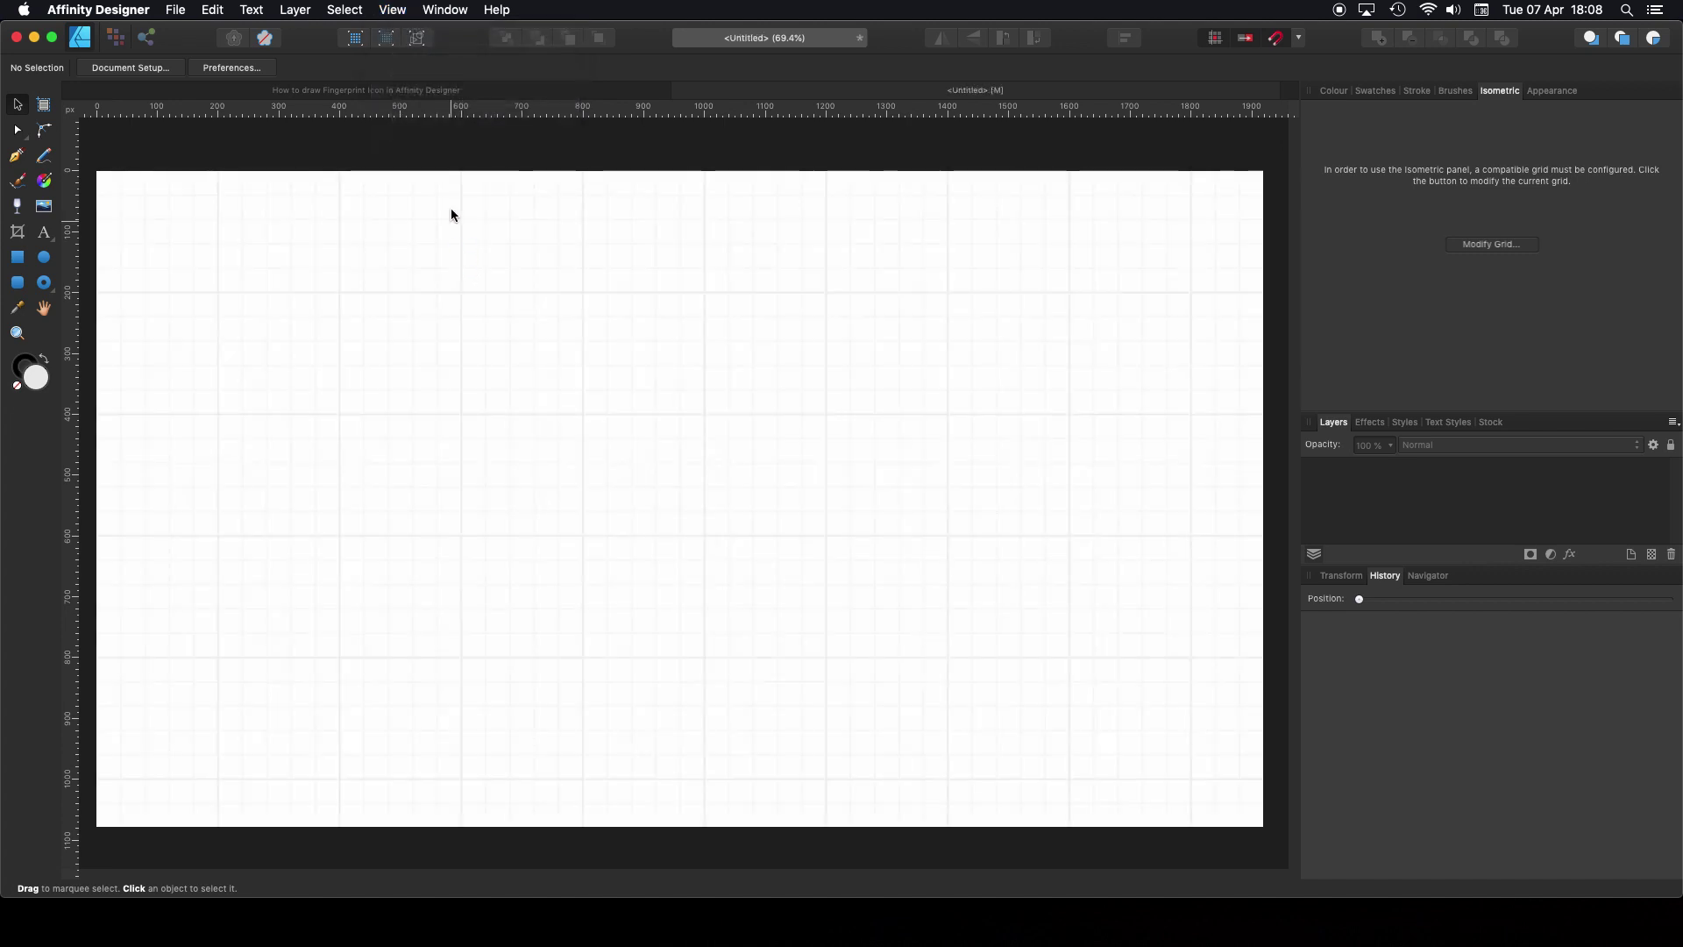
Step: Configure the grid in Basic mode with 100 px spacing and 10 divisions
click(396, 12)
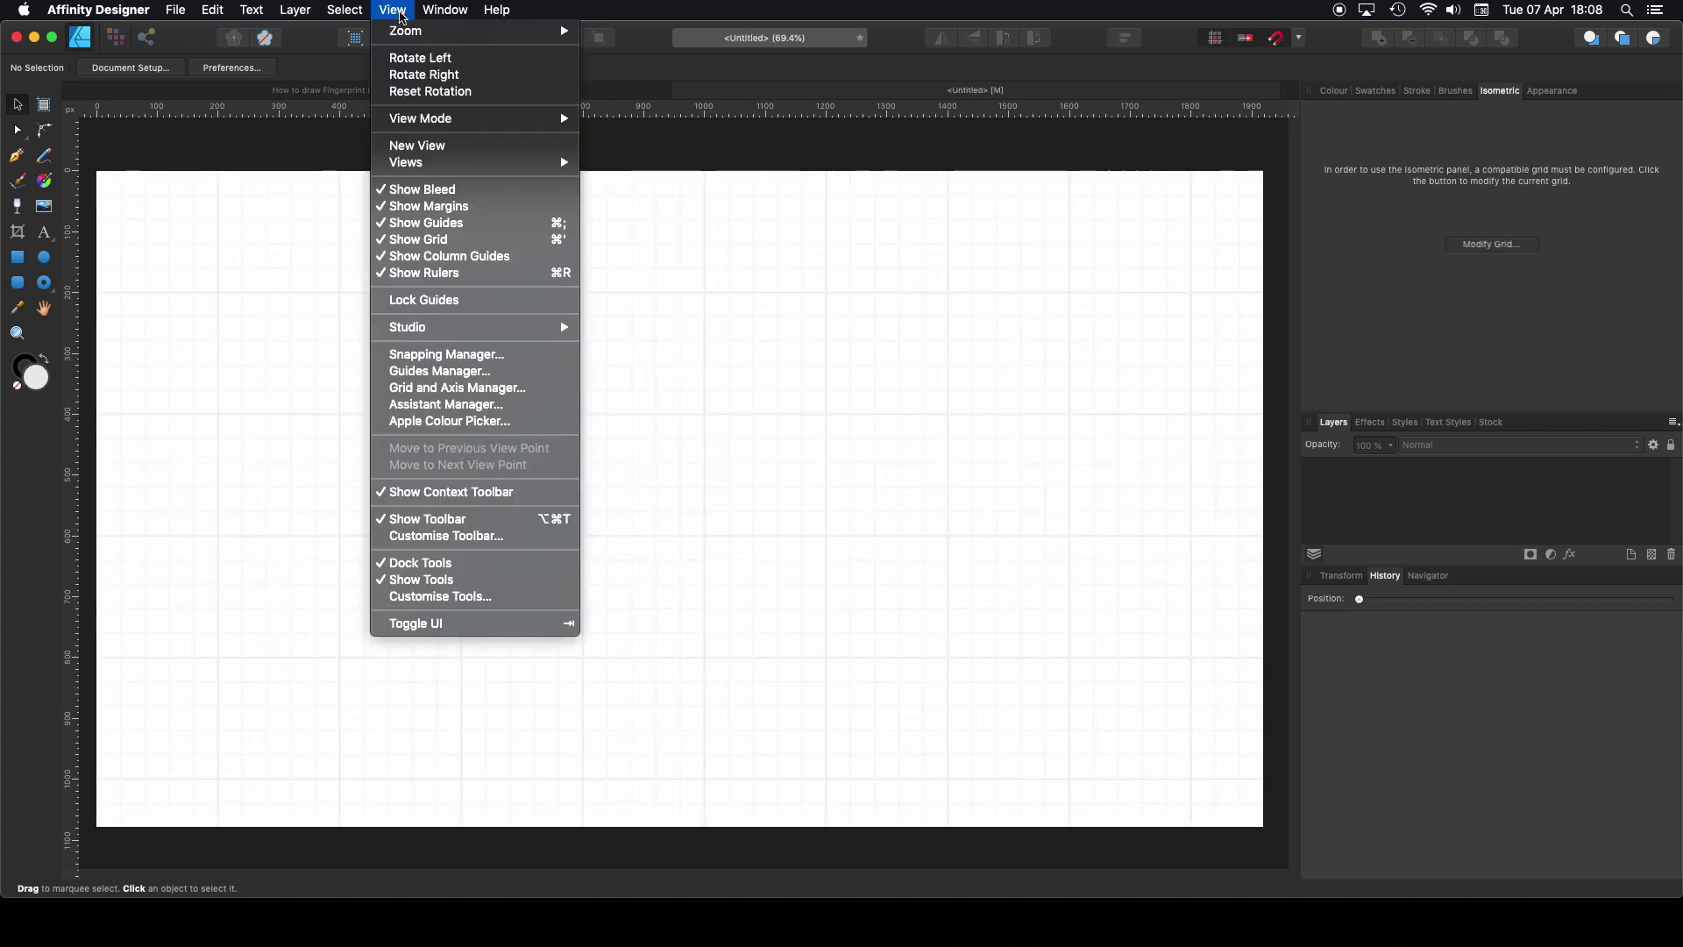
click(450, 391)
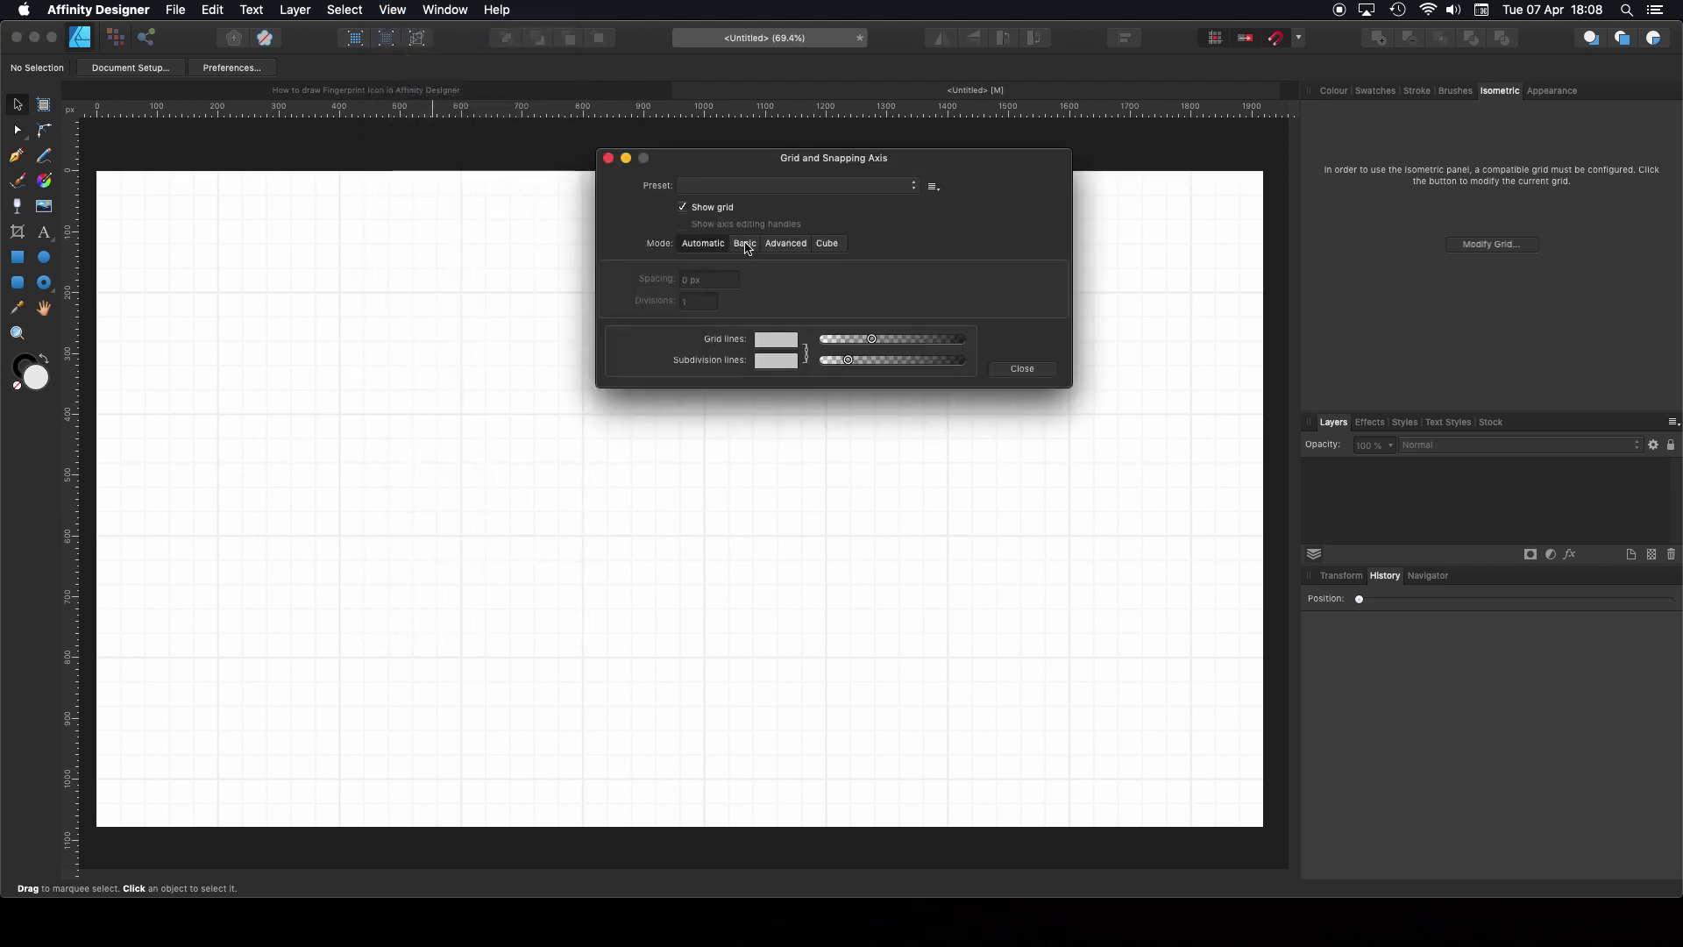
click(748, 247)
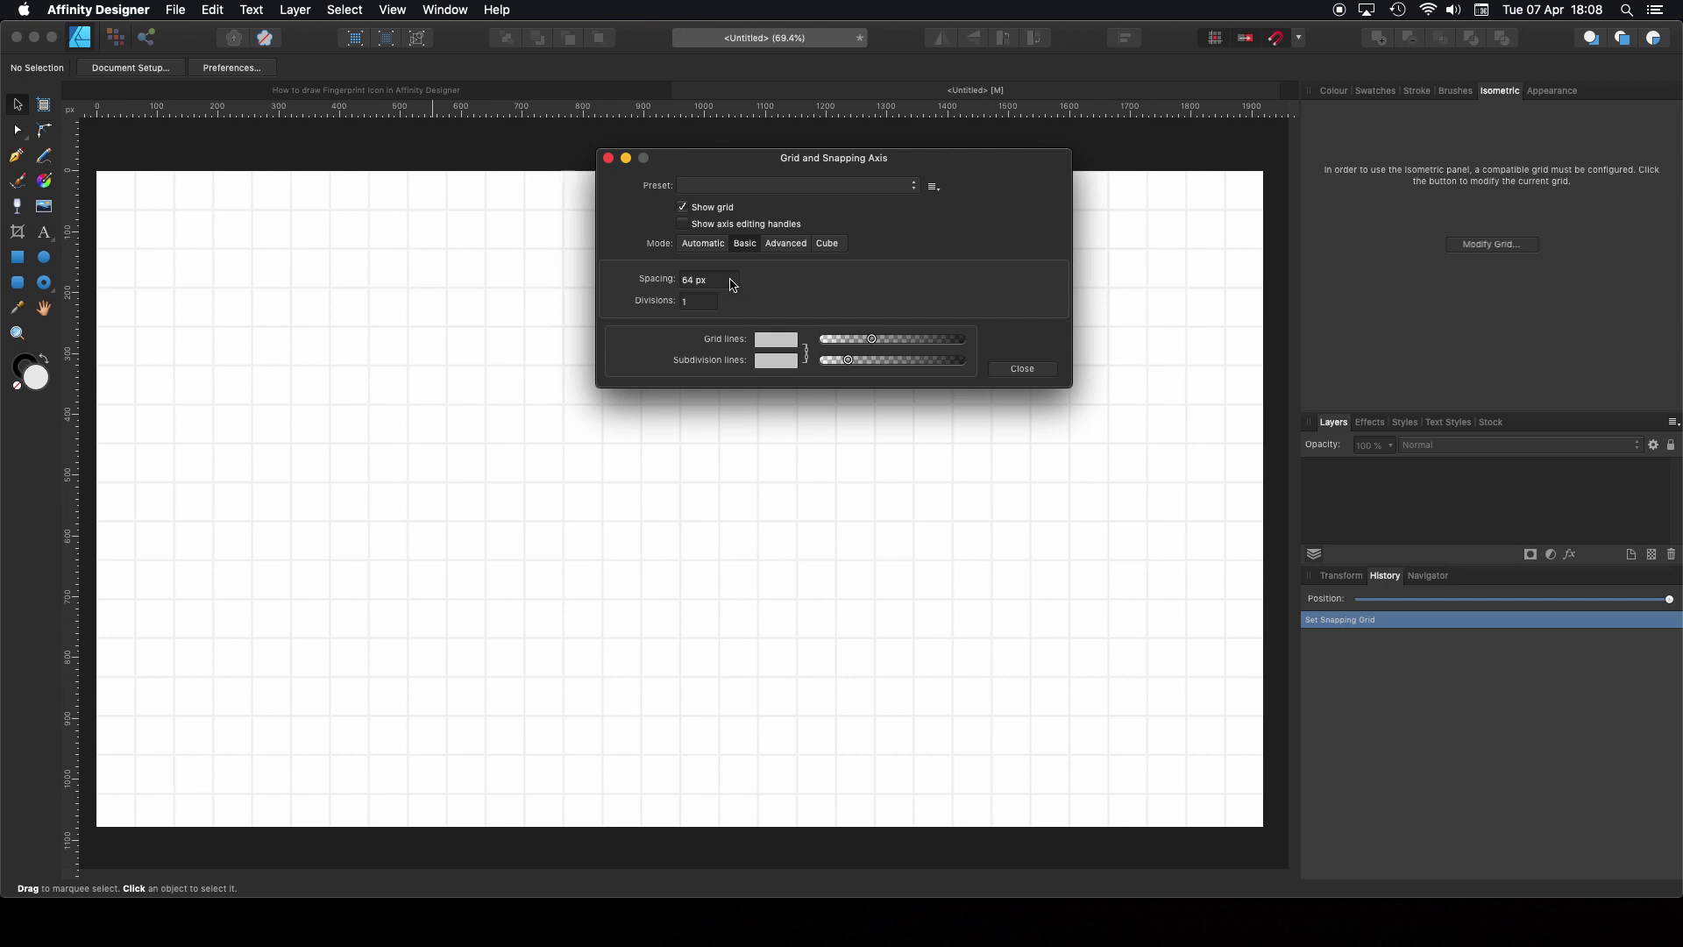
drag(733, 285, 639, 285)
text(100)
click(711, 300)
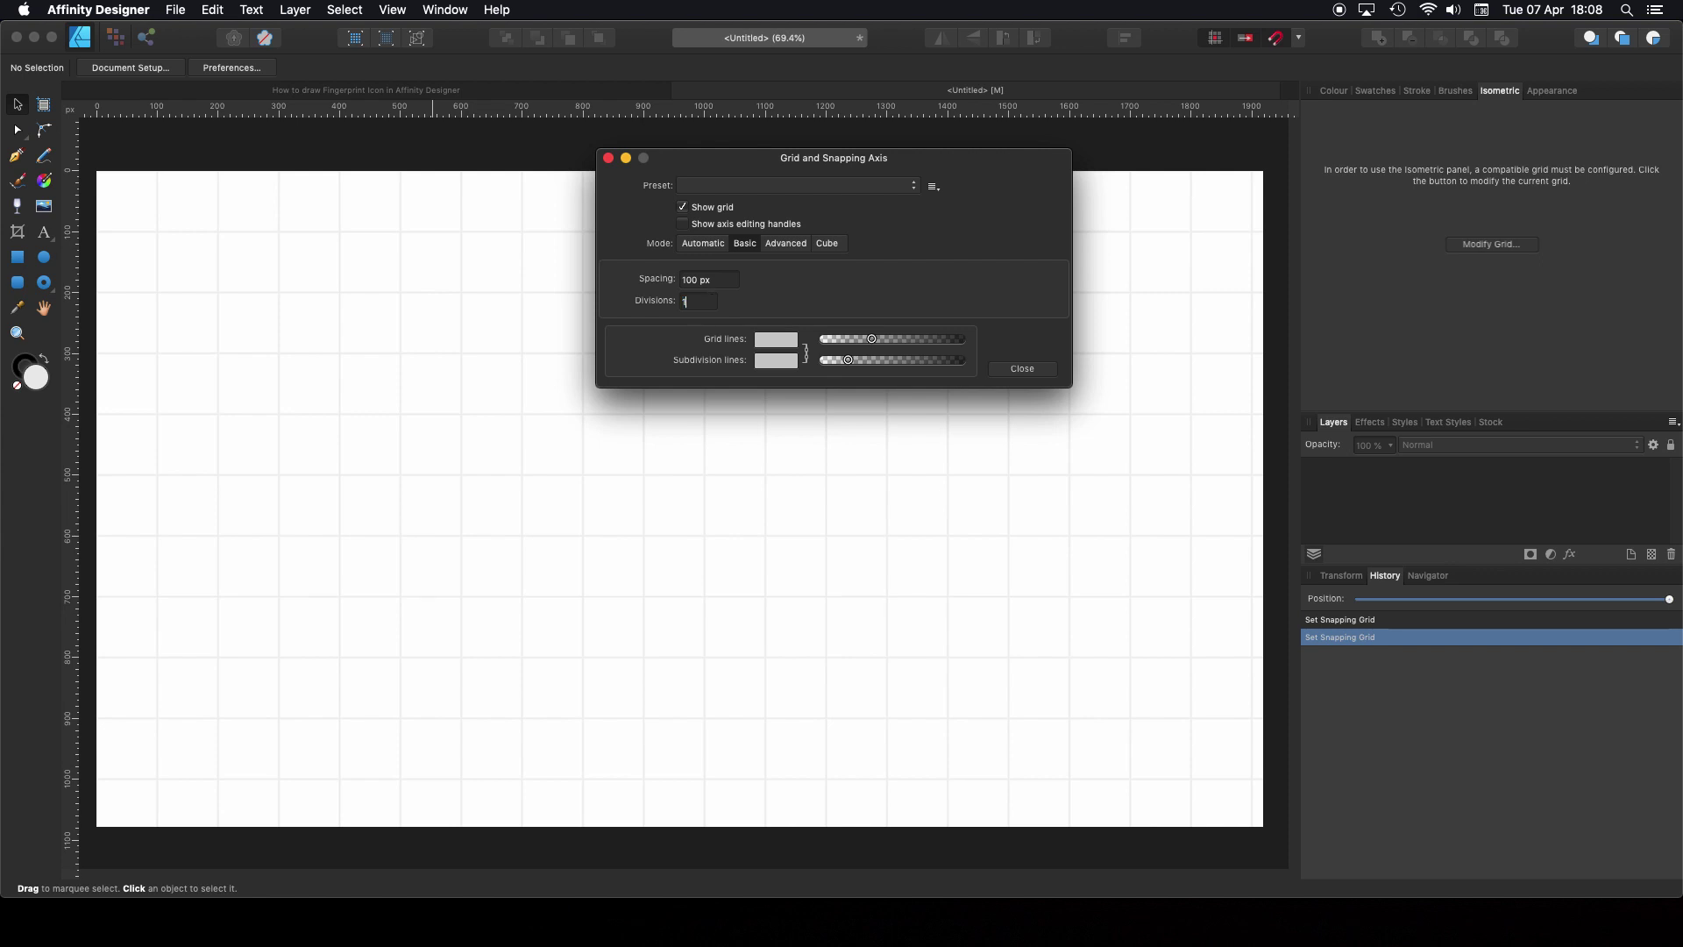
text(10)
key(Return)
Step: Review the snapping options, including snapping to grid and to object geometry
scroll(680, 446, up, 5)
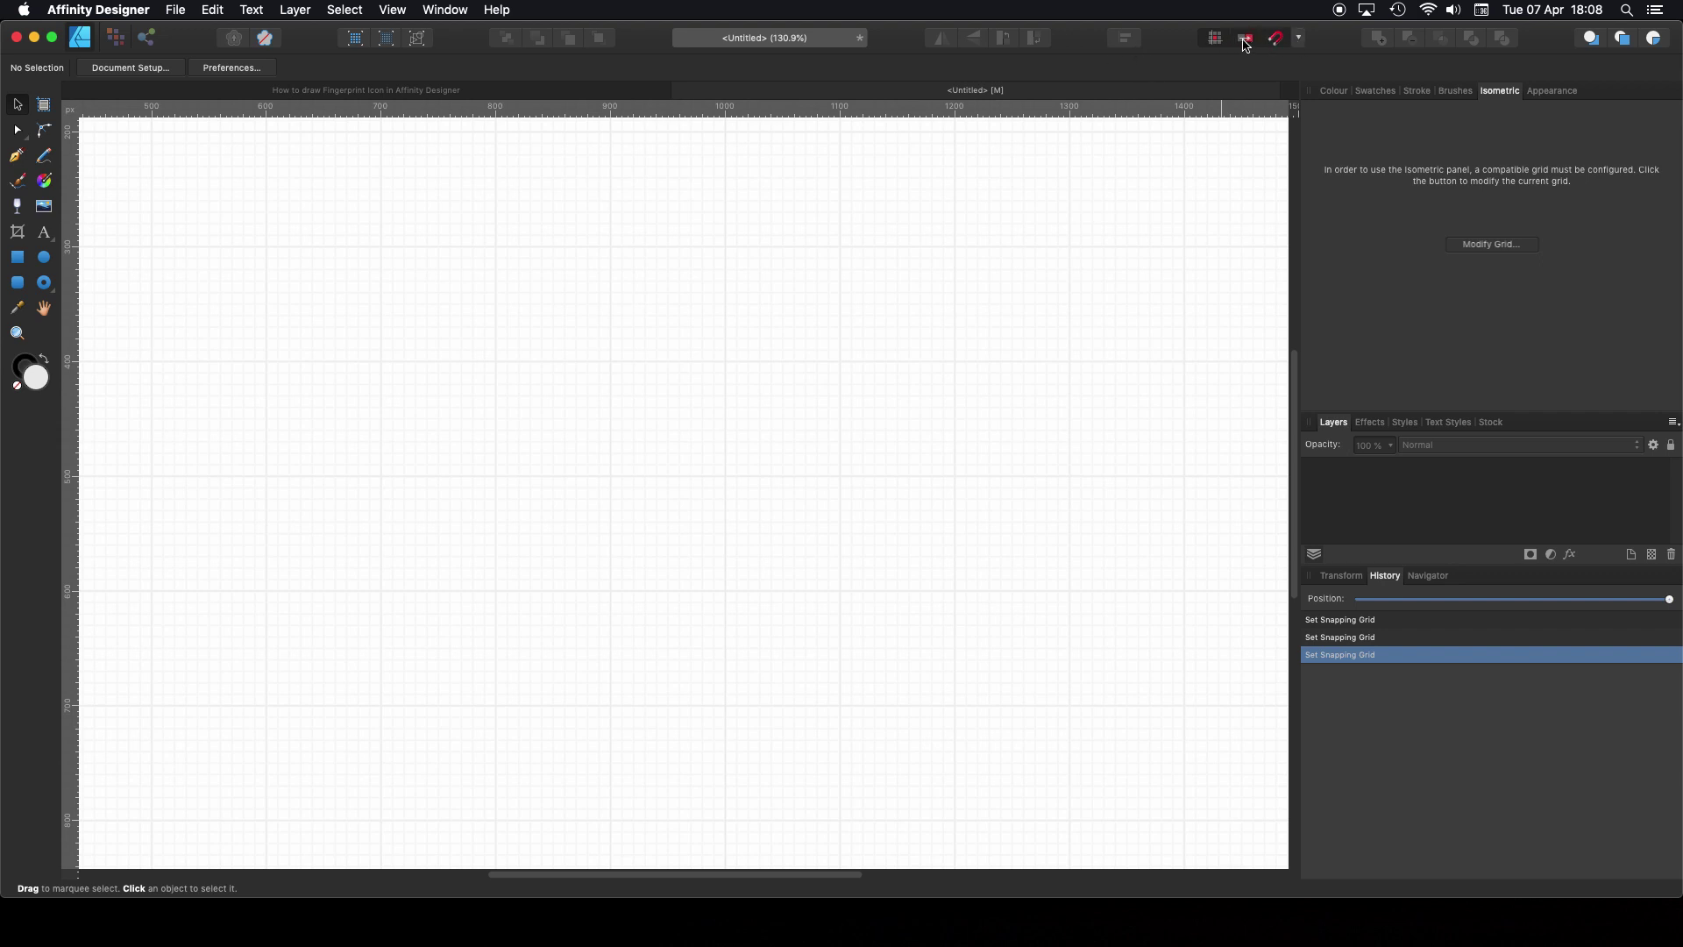
click(1301, 40)
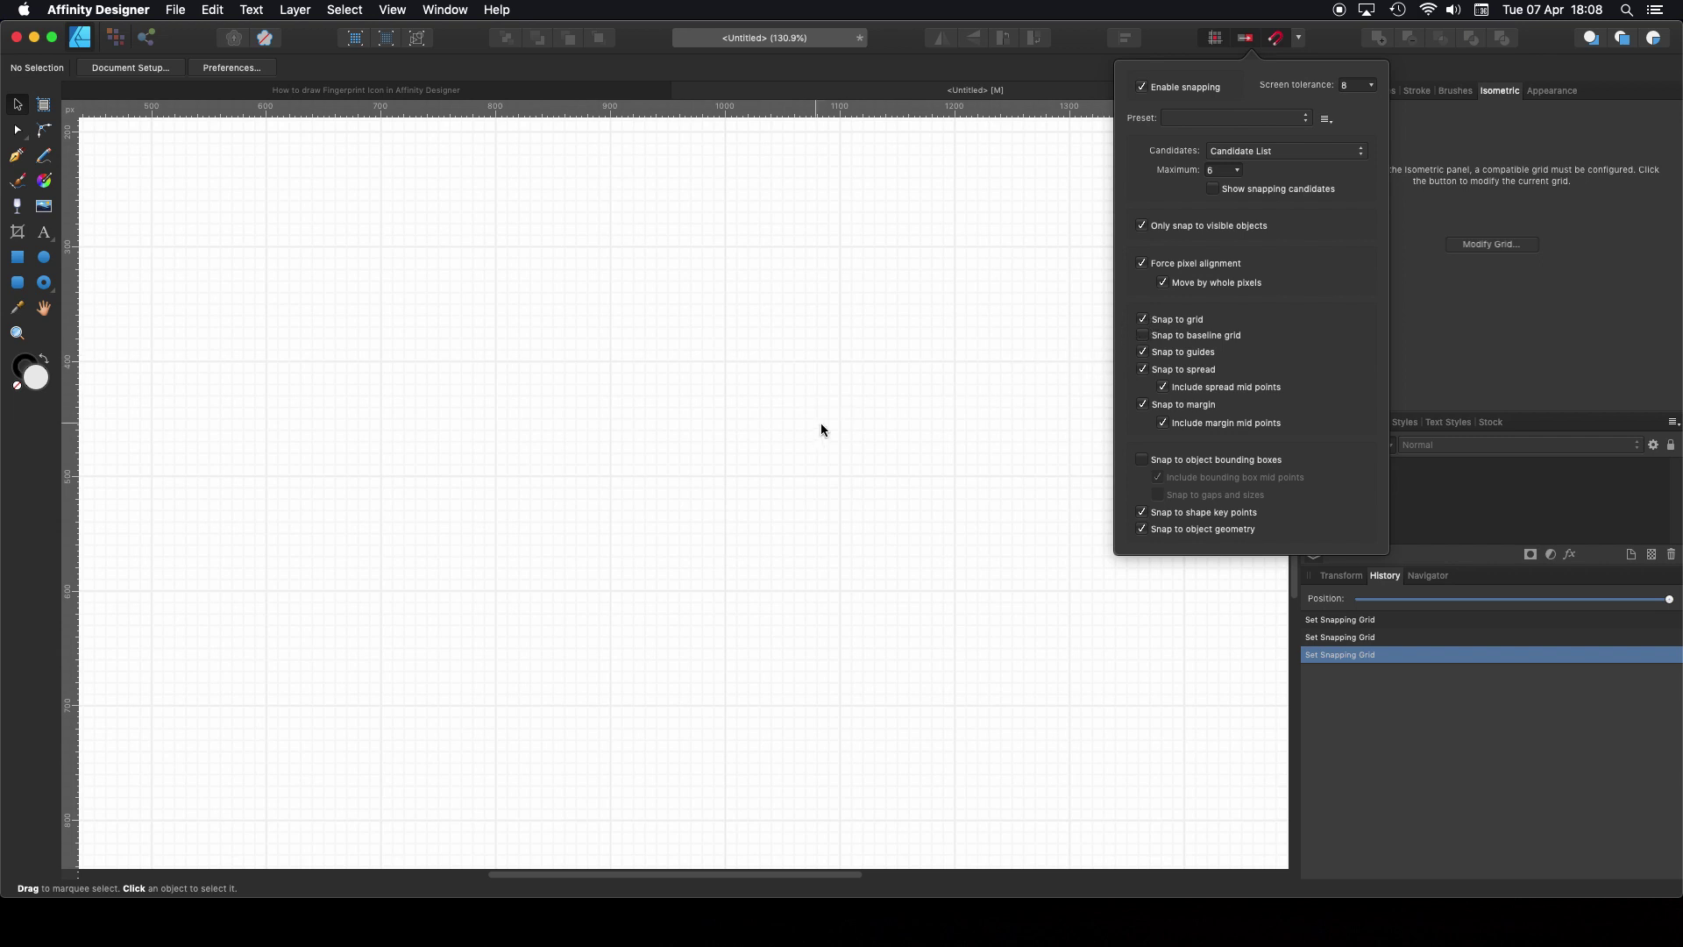
click(1066, 326)
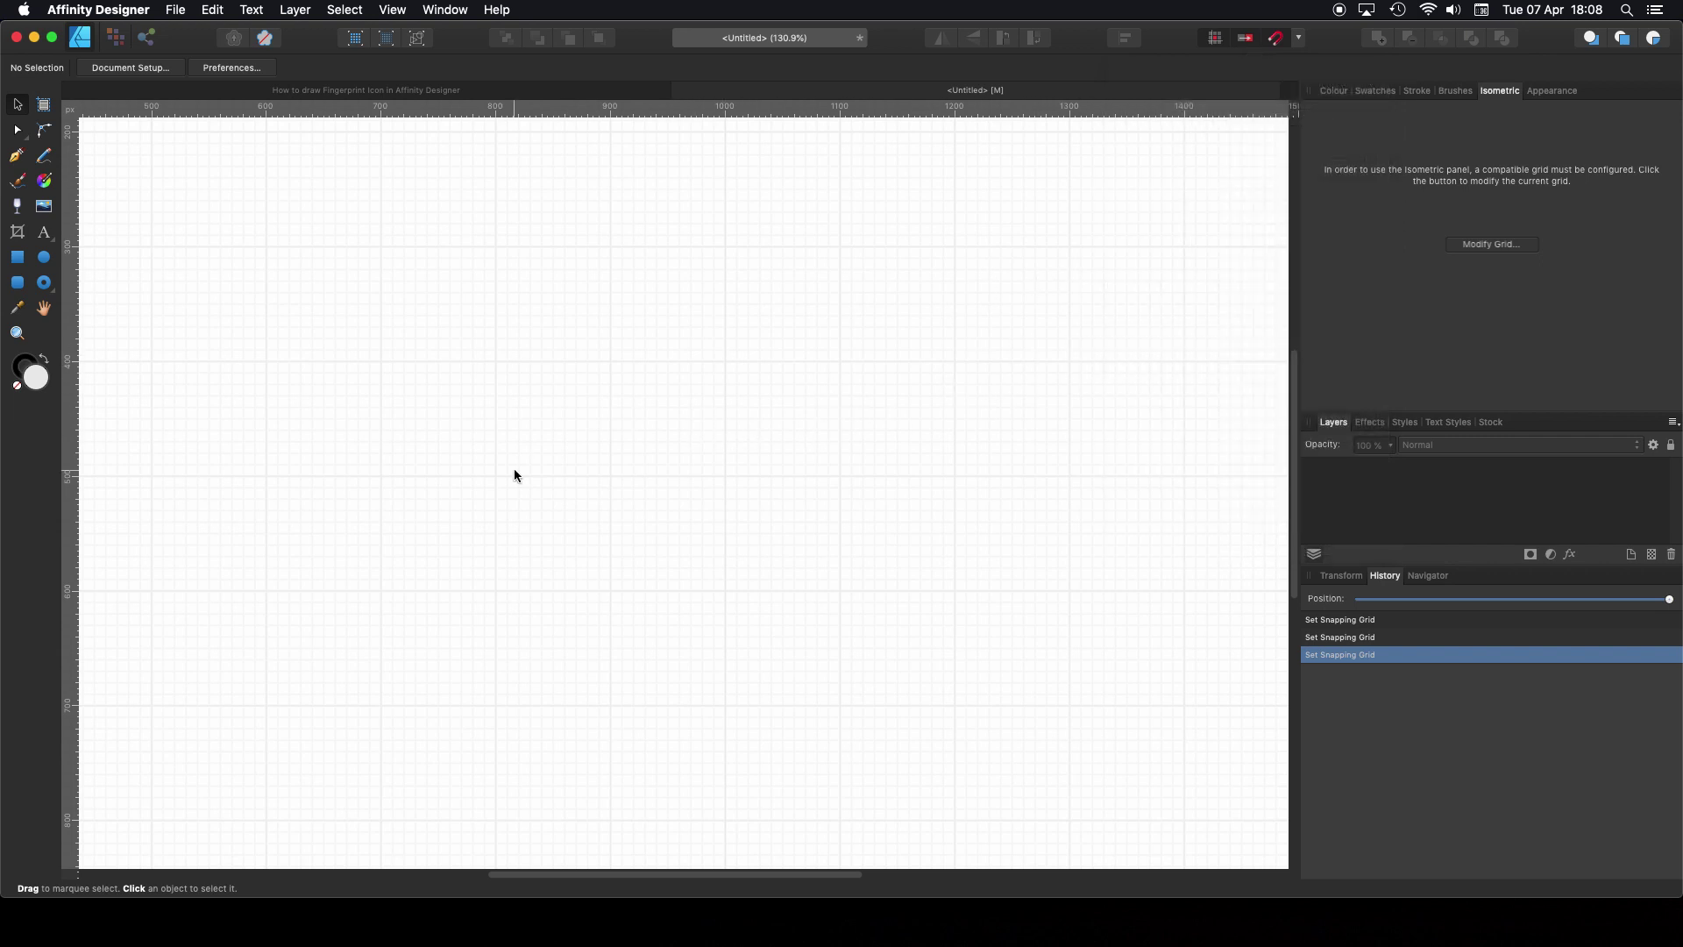
Step: Draw a circle centred on the grid intersection at 900, 500 px and enlarge it around its centre to 40 px diameter
click(45, 258)
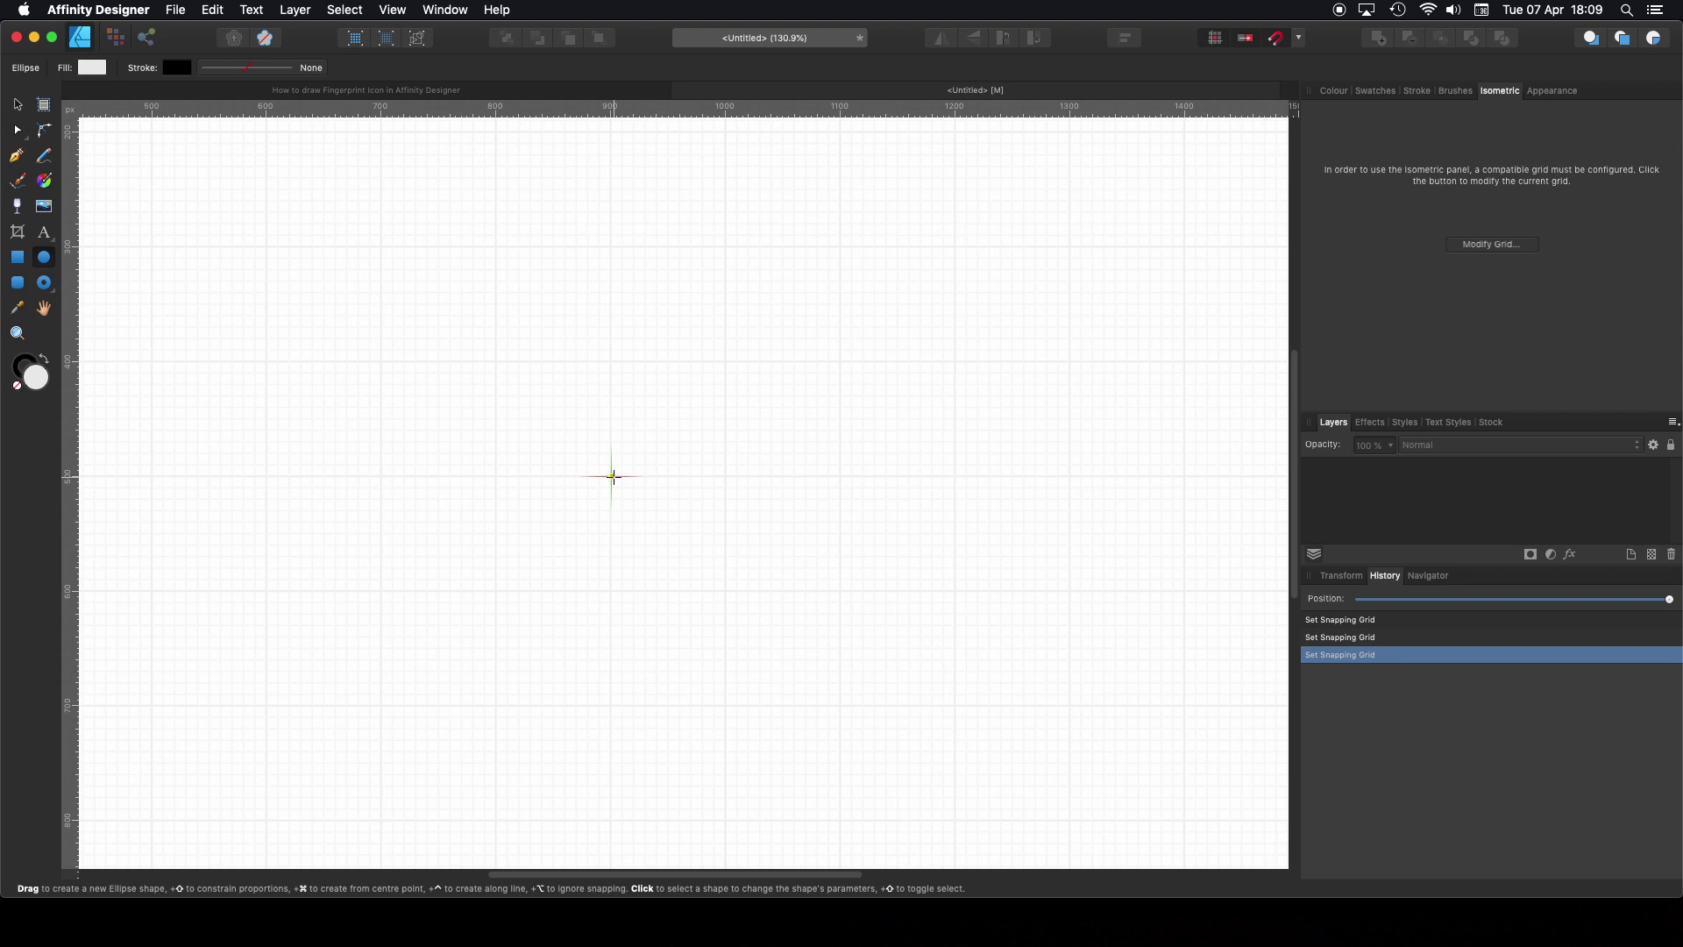
drag(613, 476, 629, 494)
scroll(604, 511, up, 10)
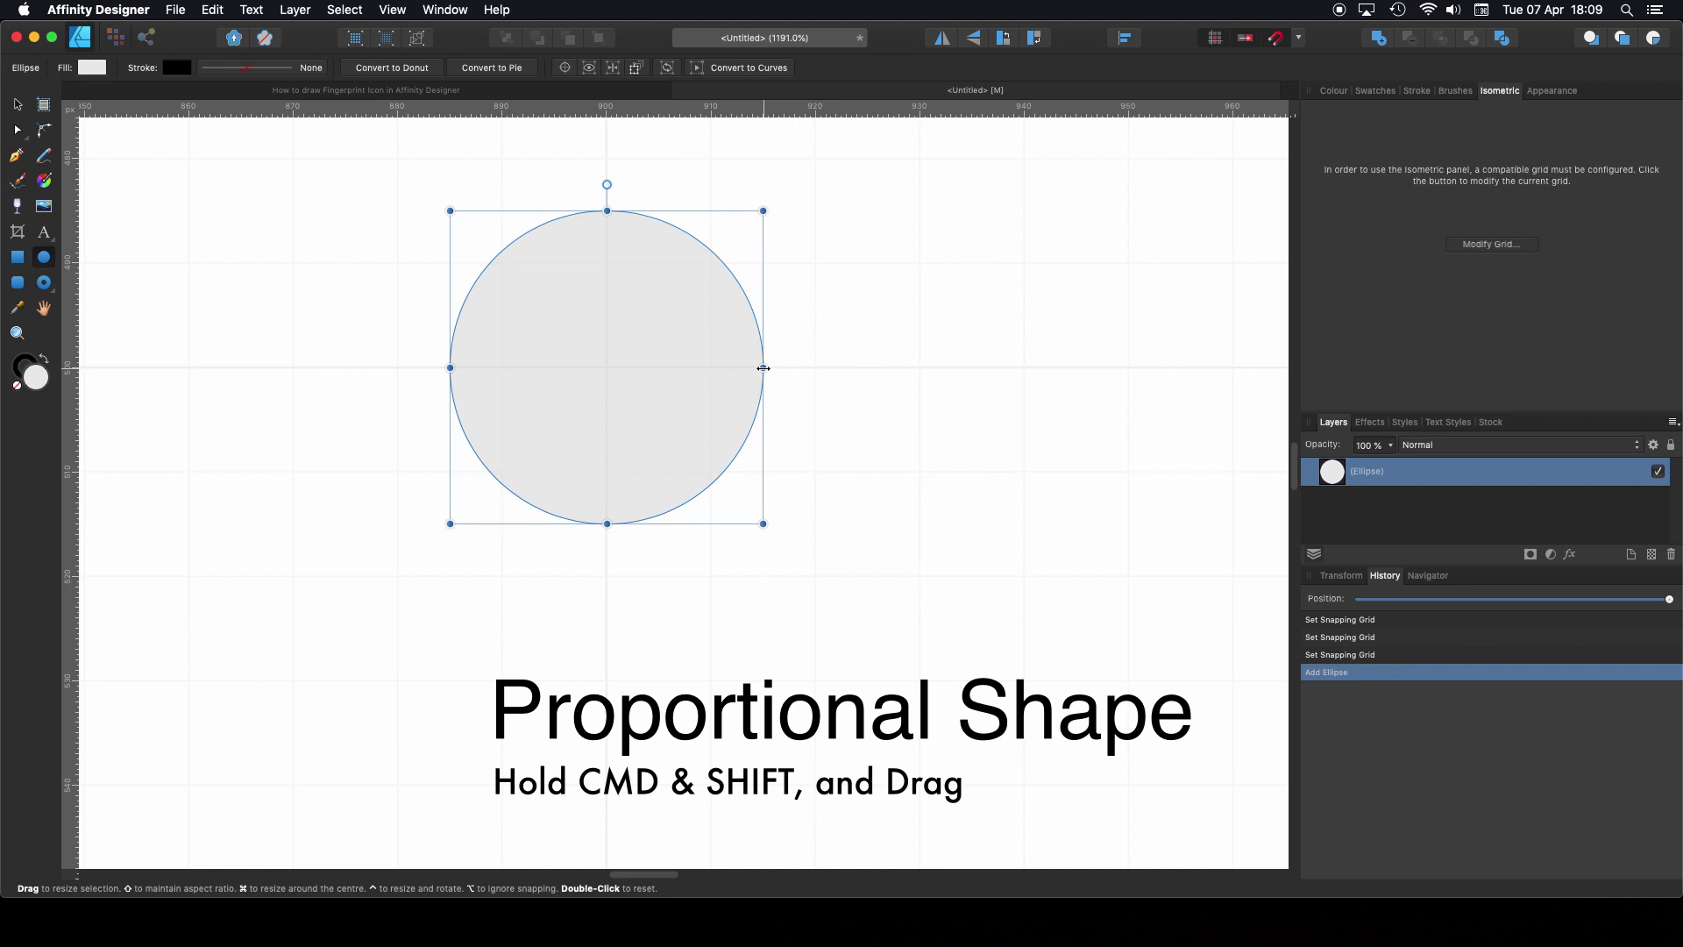
drag(767, 368, 812, 368)
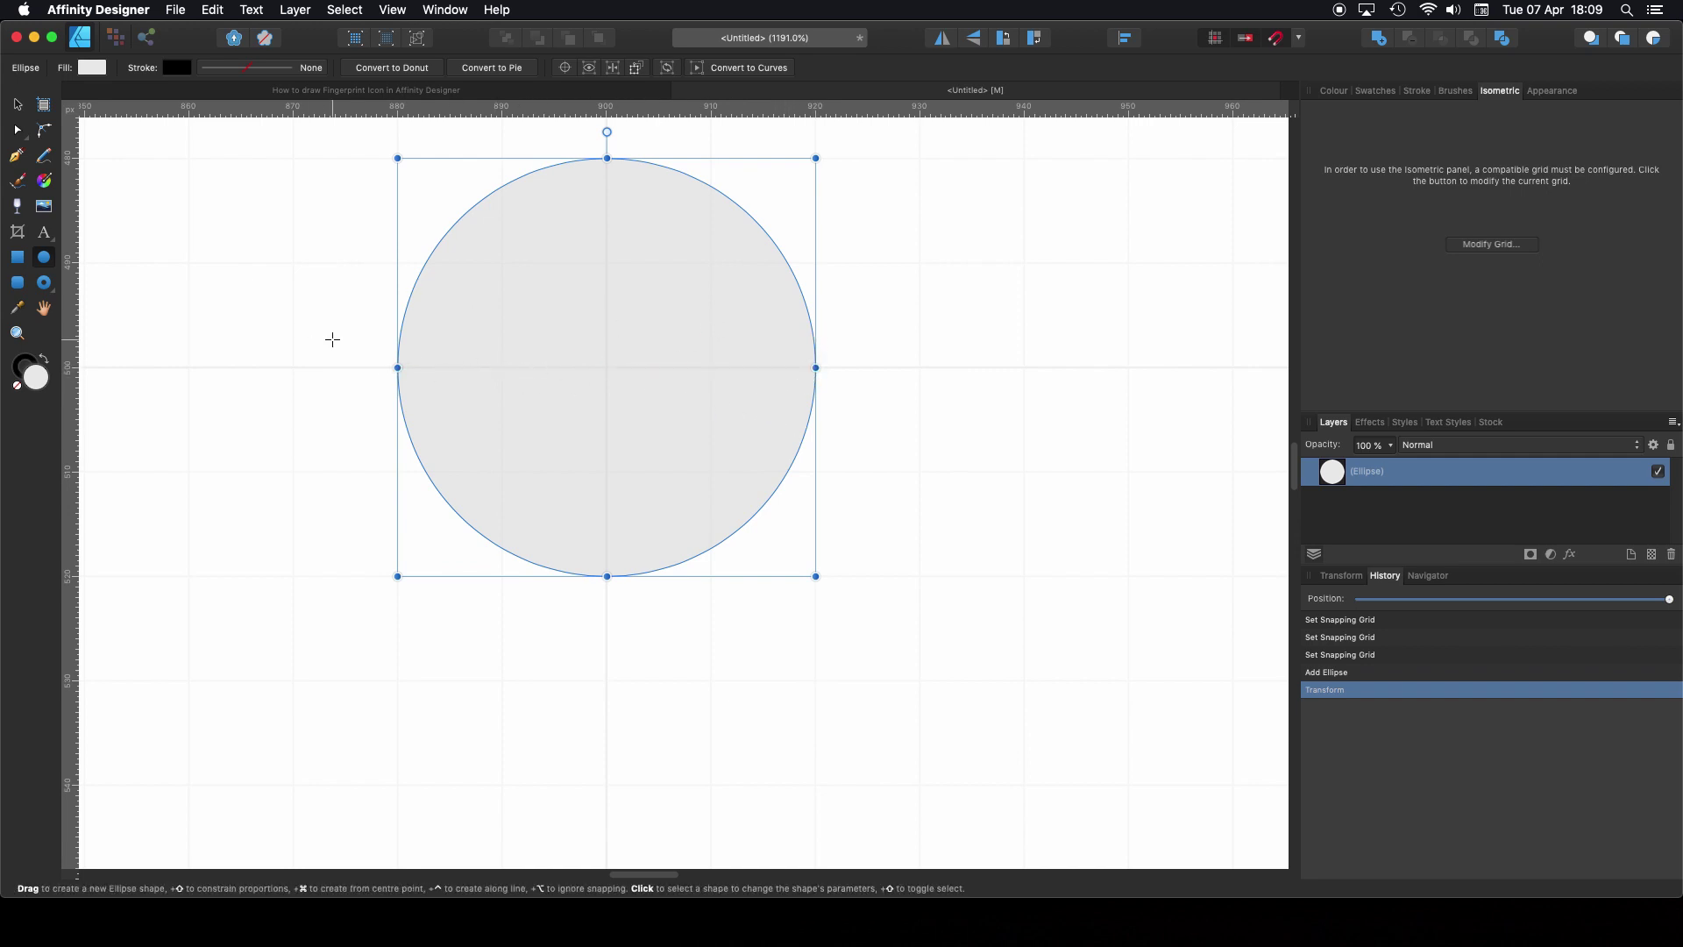
Step: Remove the circle's fill and give it a solid 1 px black stroke
click(17, 105)
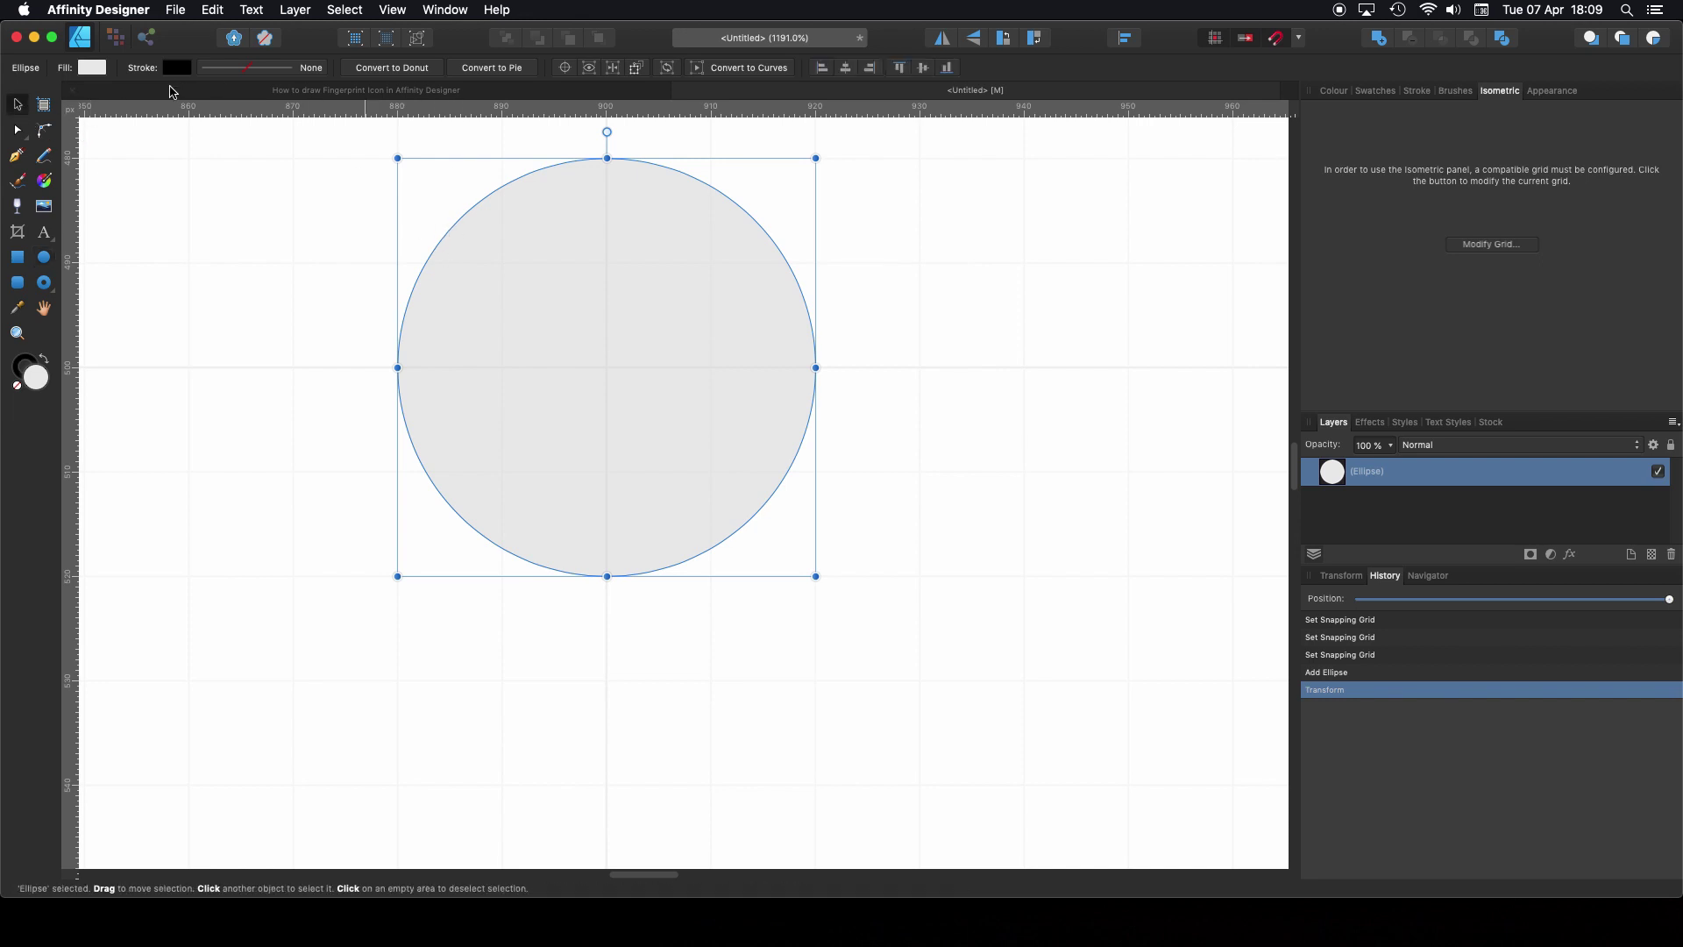
click(92, 68)
click(275, 89)
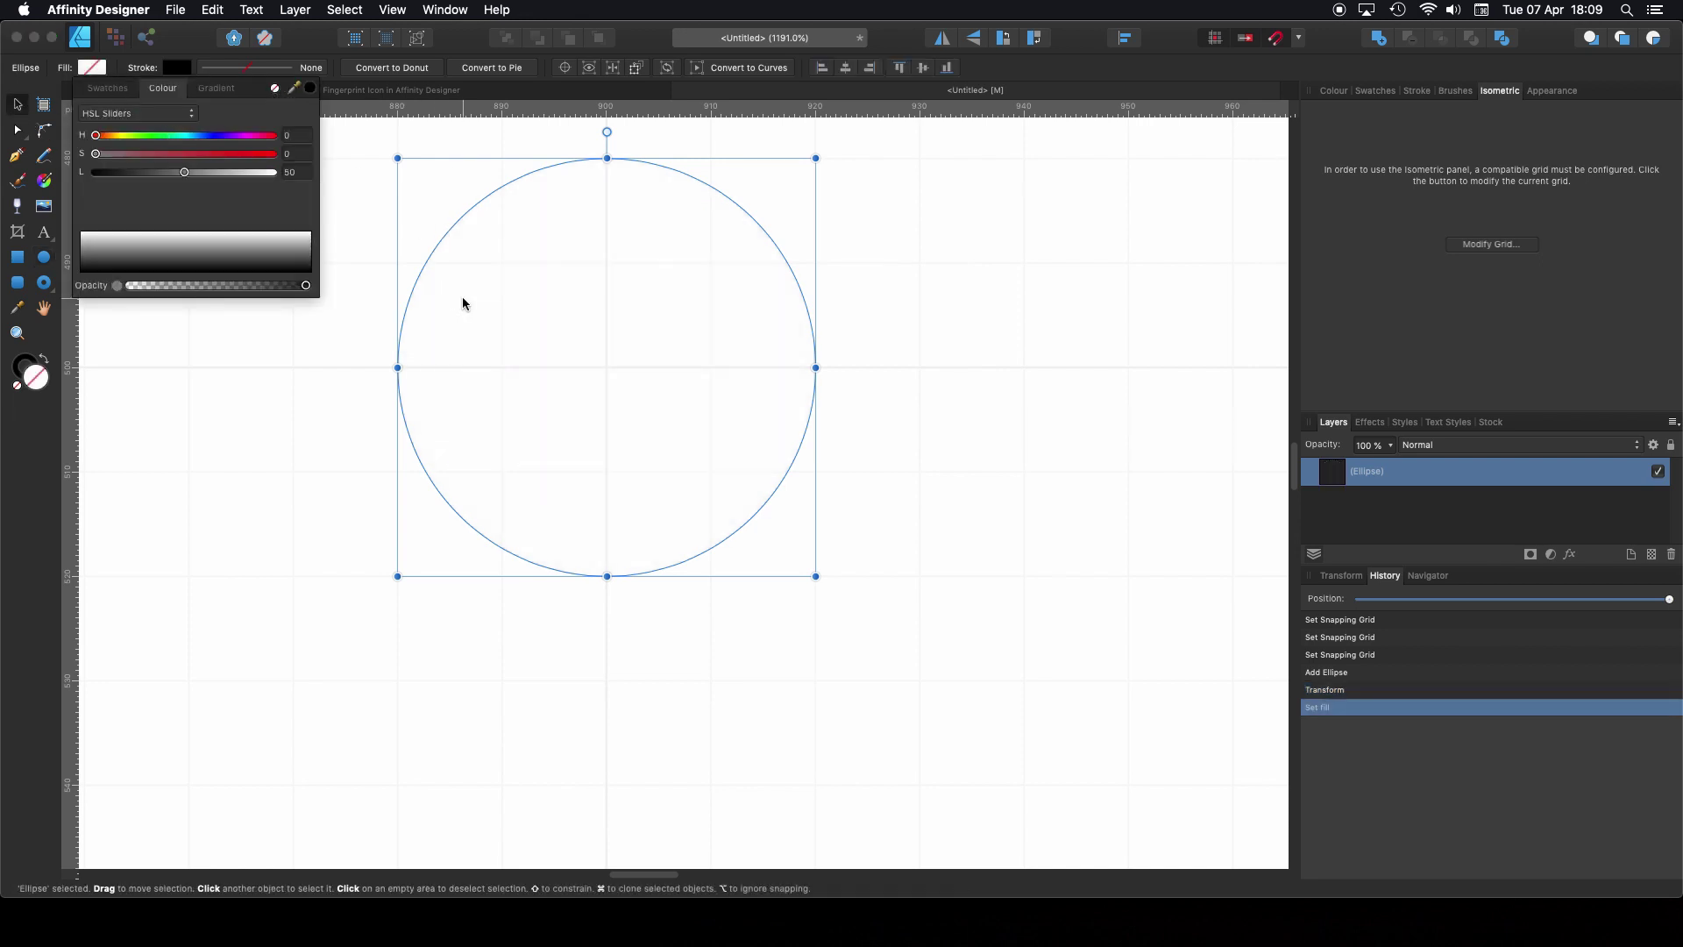
click(246, 68)
click(230, 97)
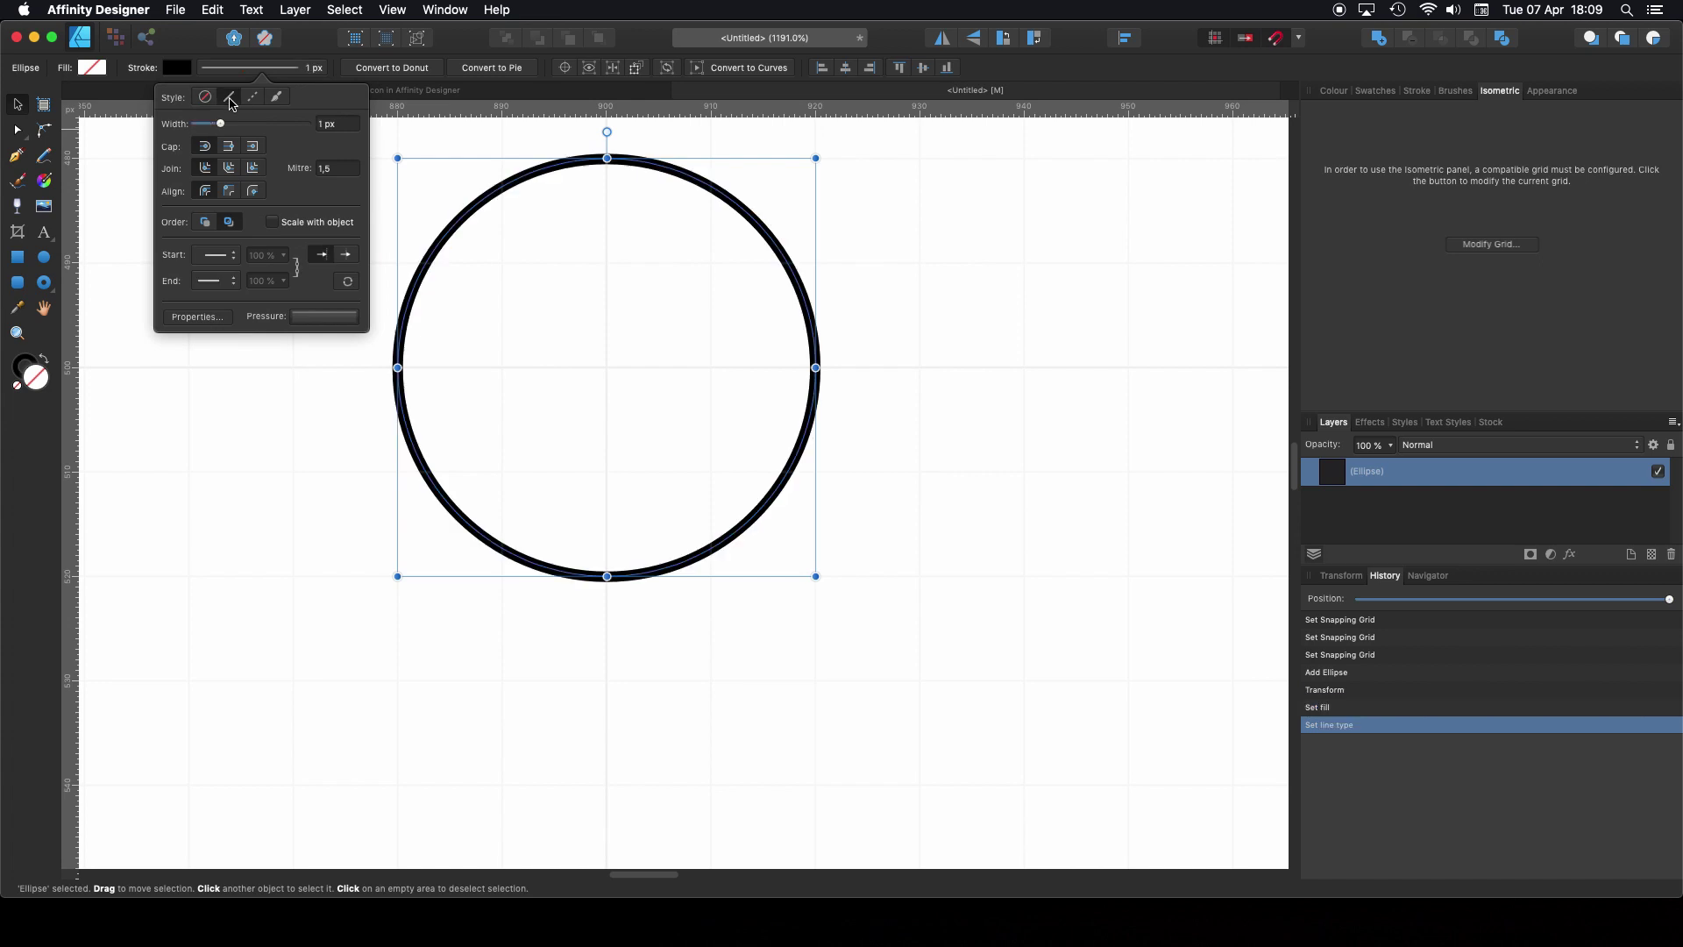
click(839, 383)
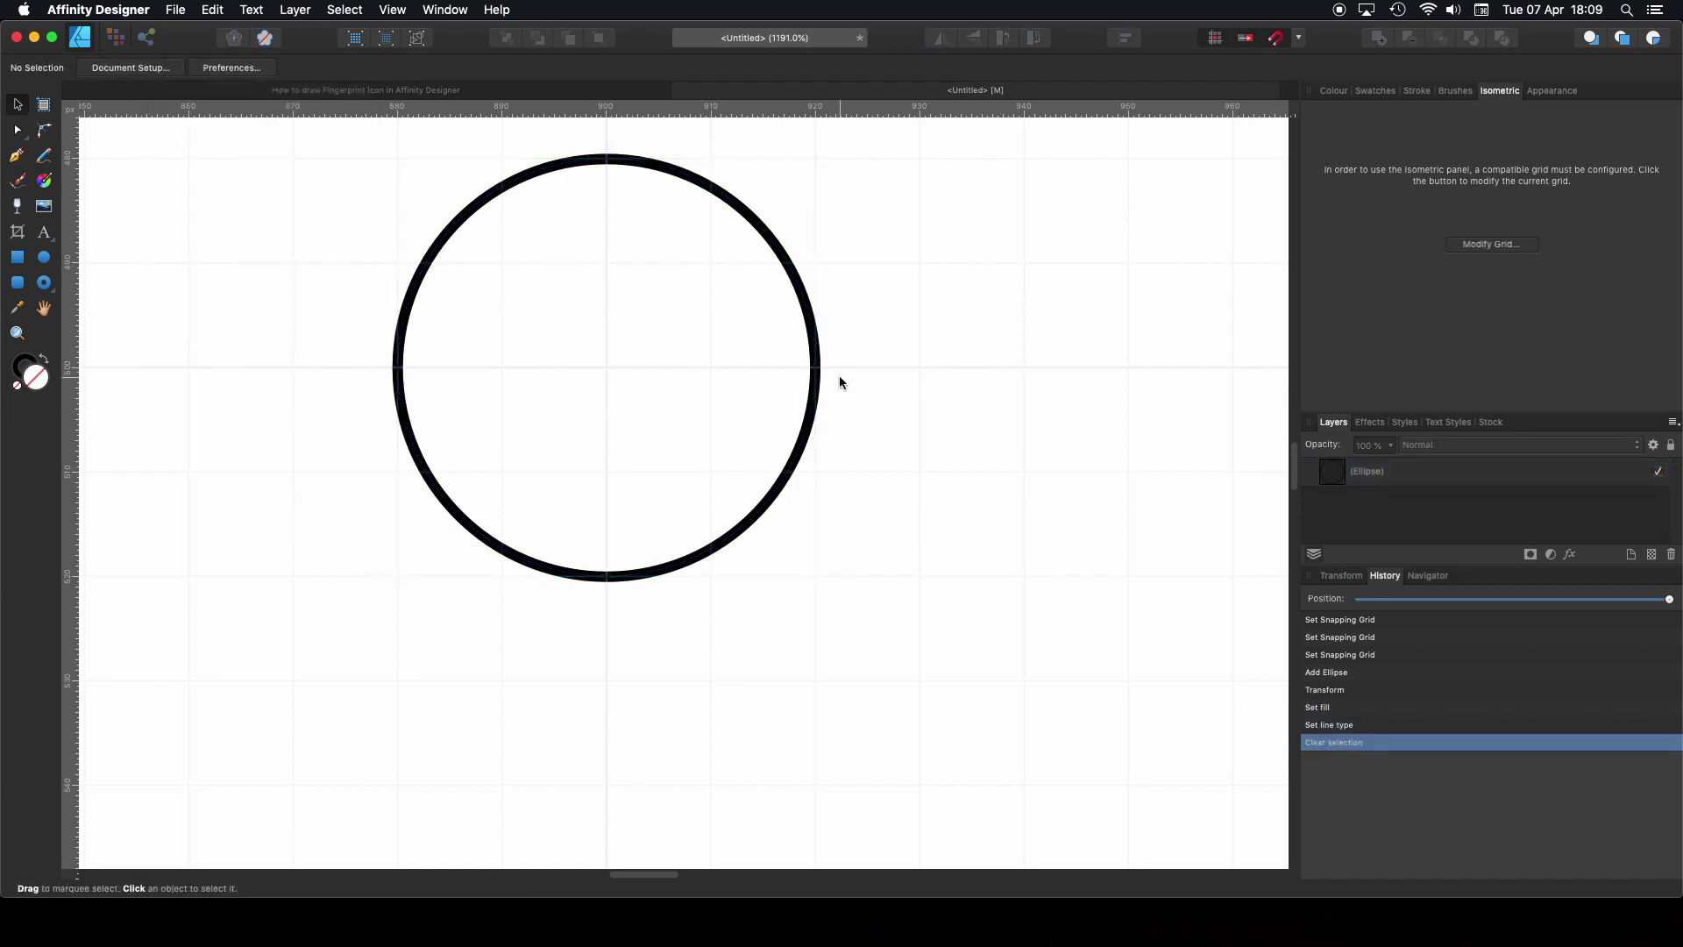
Step: Duplicate the circle twice and size the copies around the shared centre to 80 px and 120 px diameter
click(818, 380)
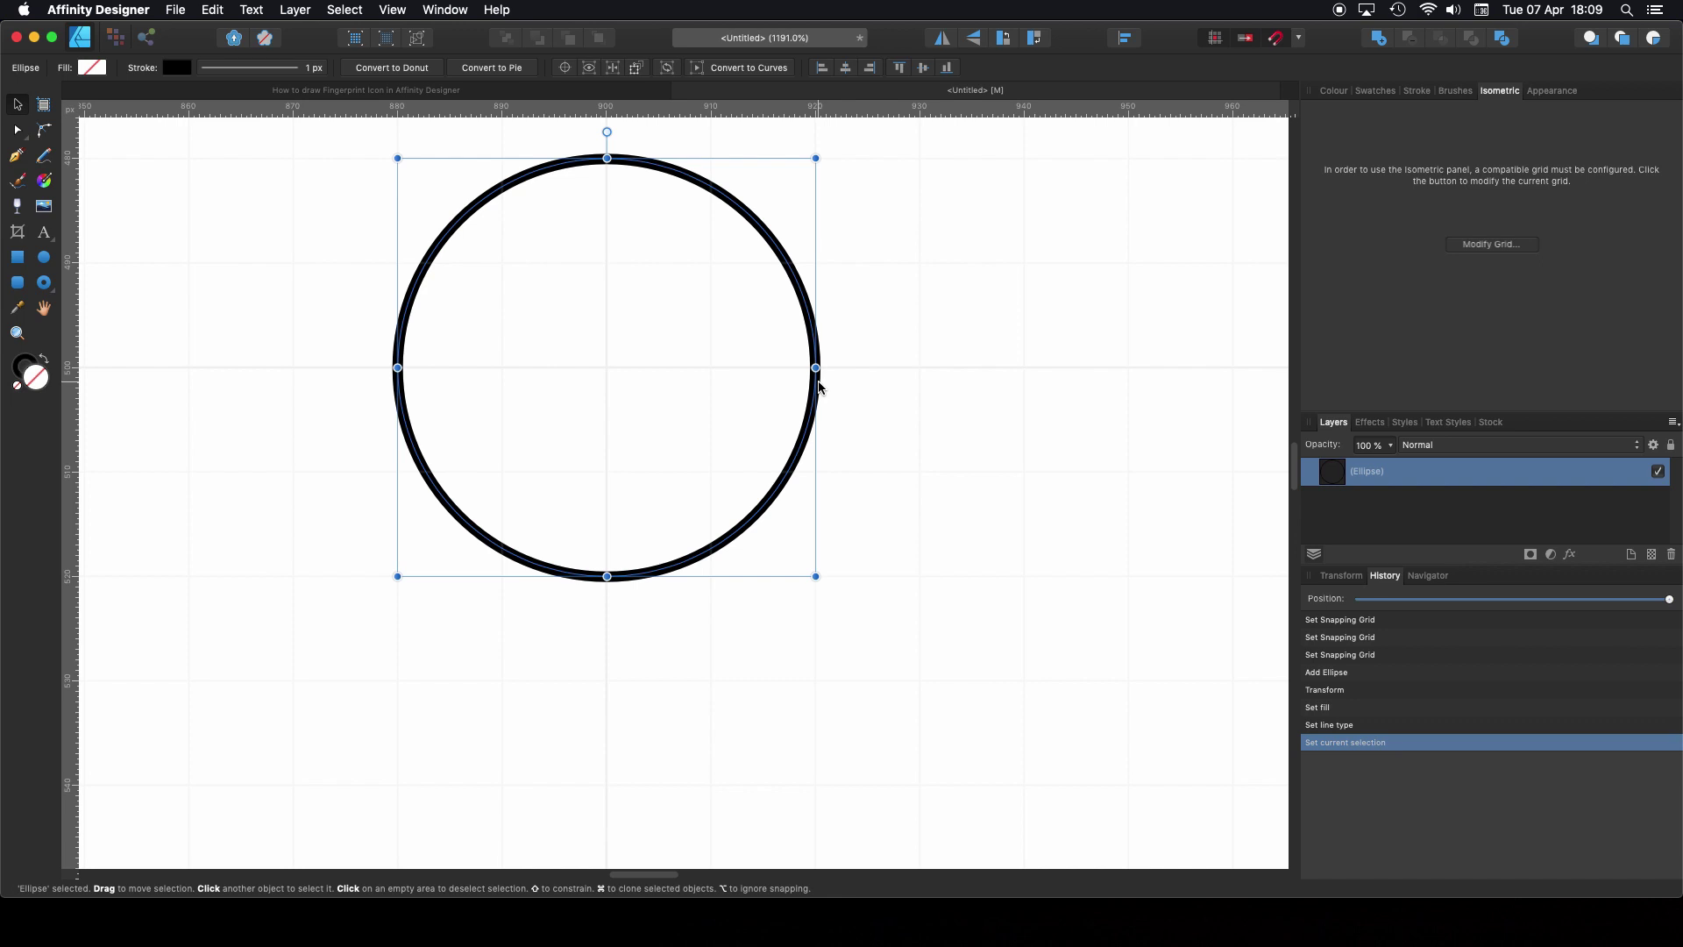
key(super+j)
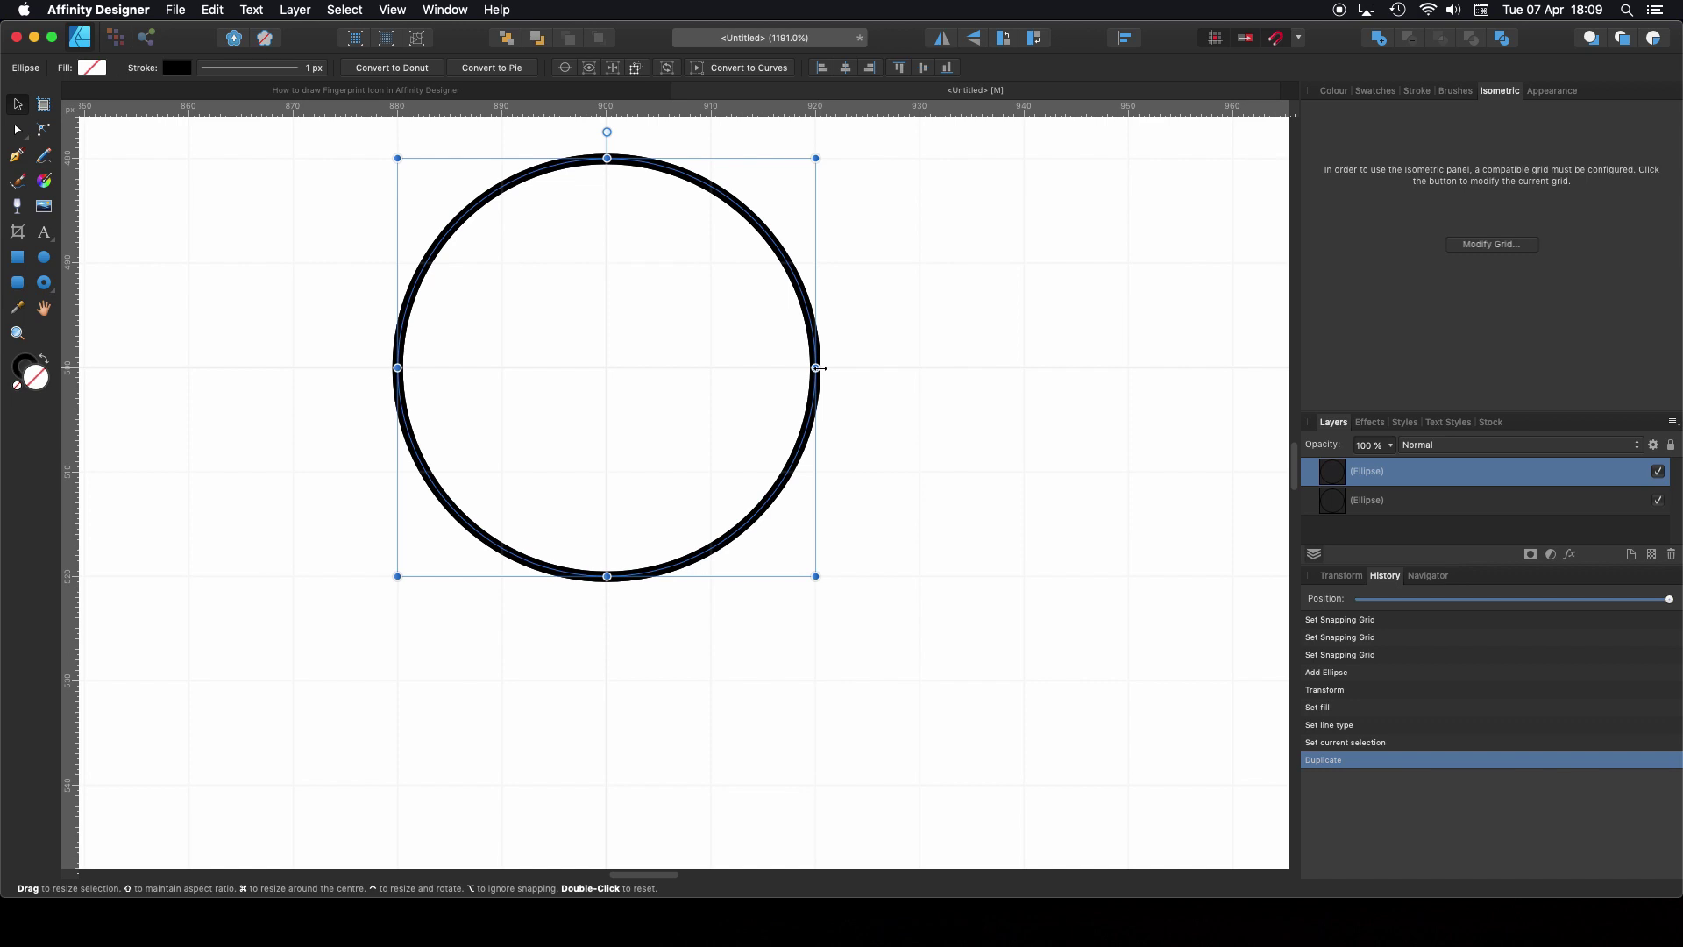
drag(817, 368, 1024, 369)
scroll(921, 382, down, 5)
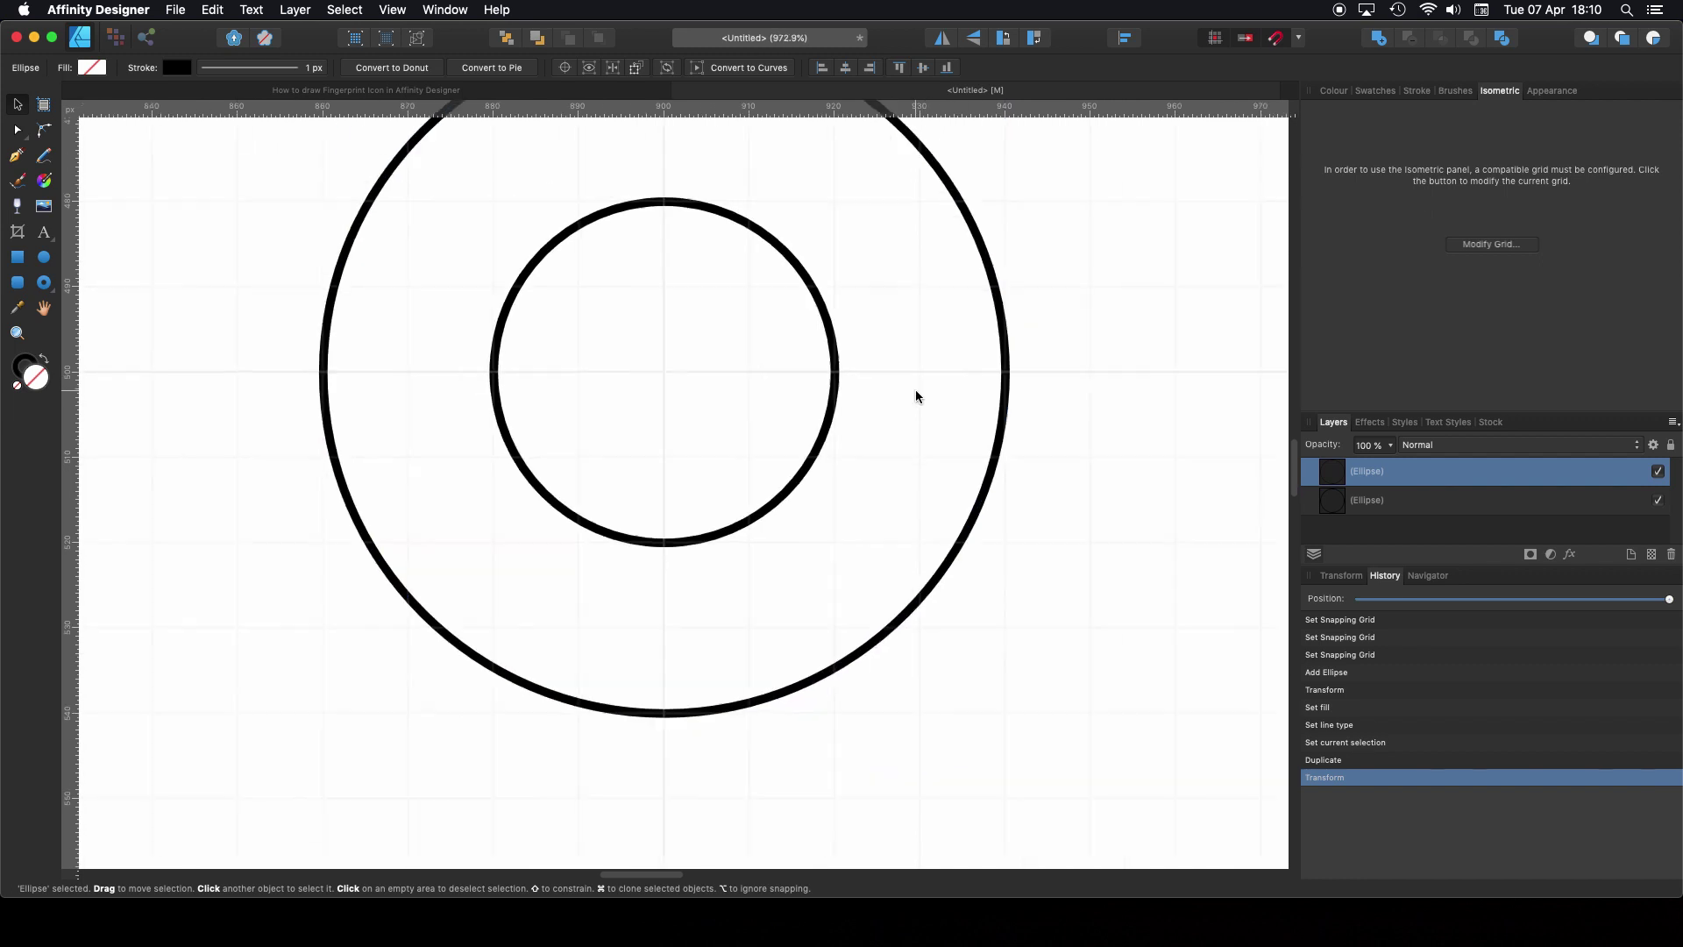
scroll(903, 401, down, 2)
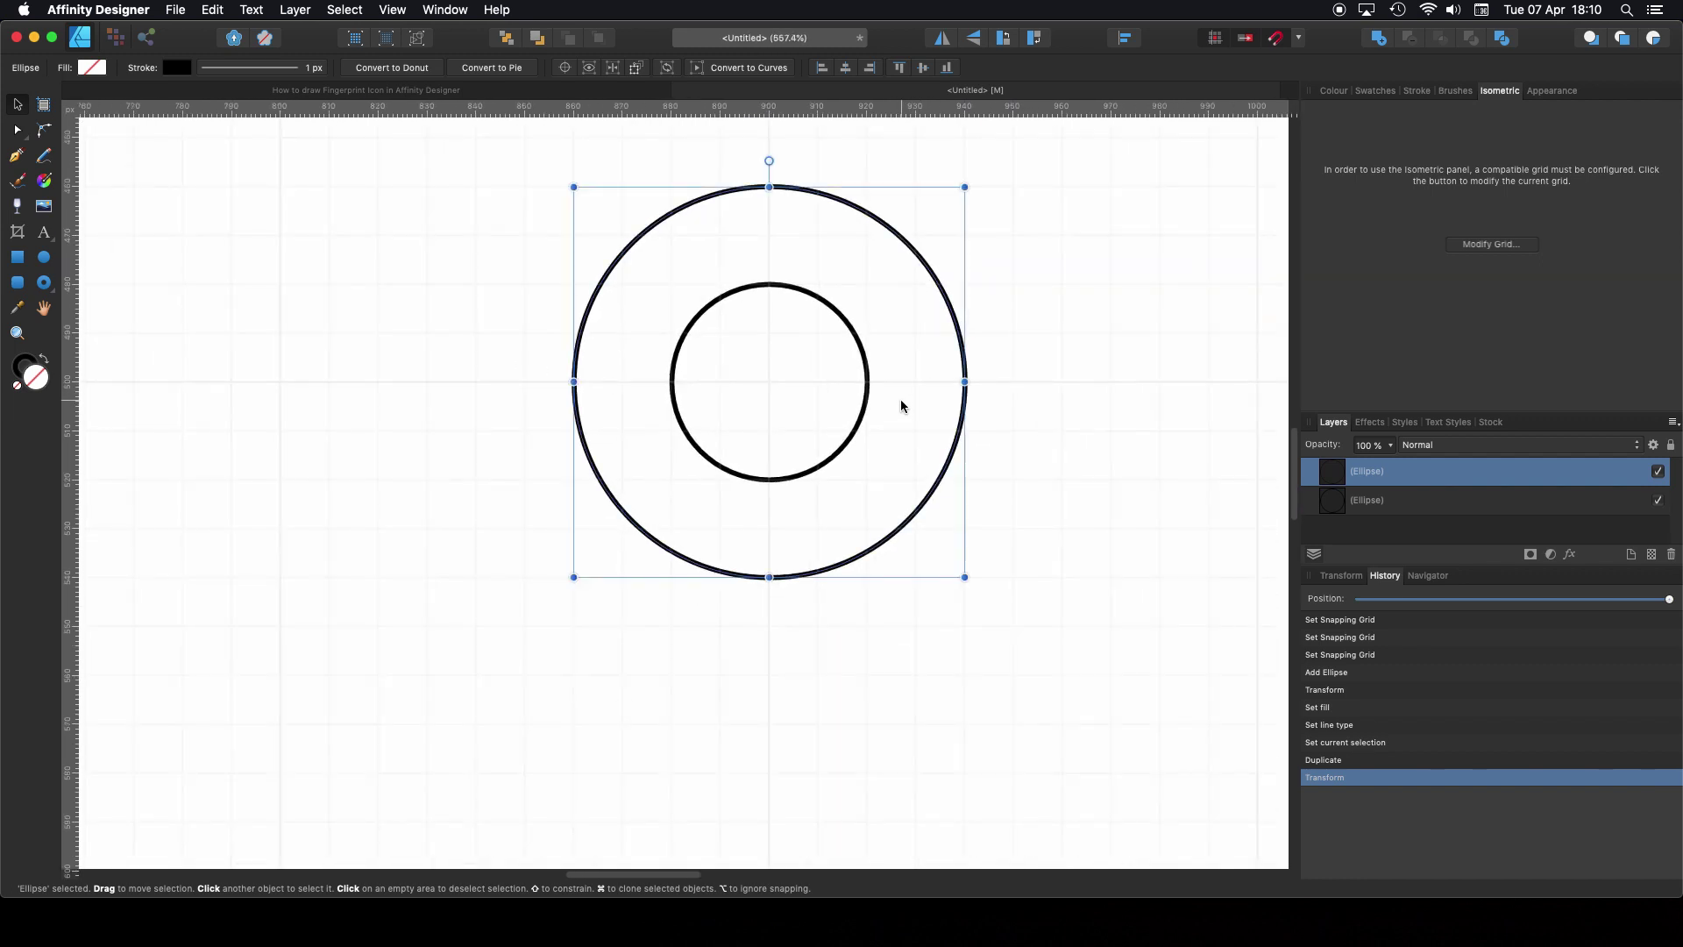
key(super+j)
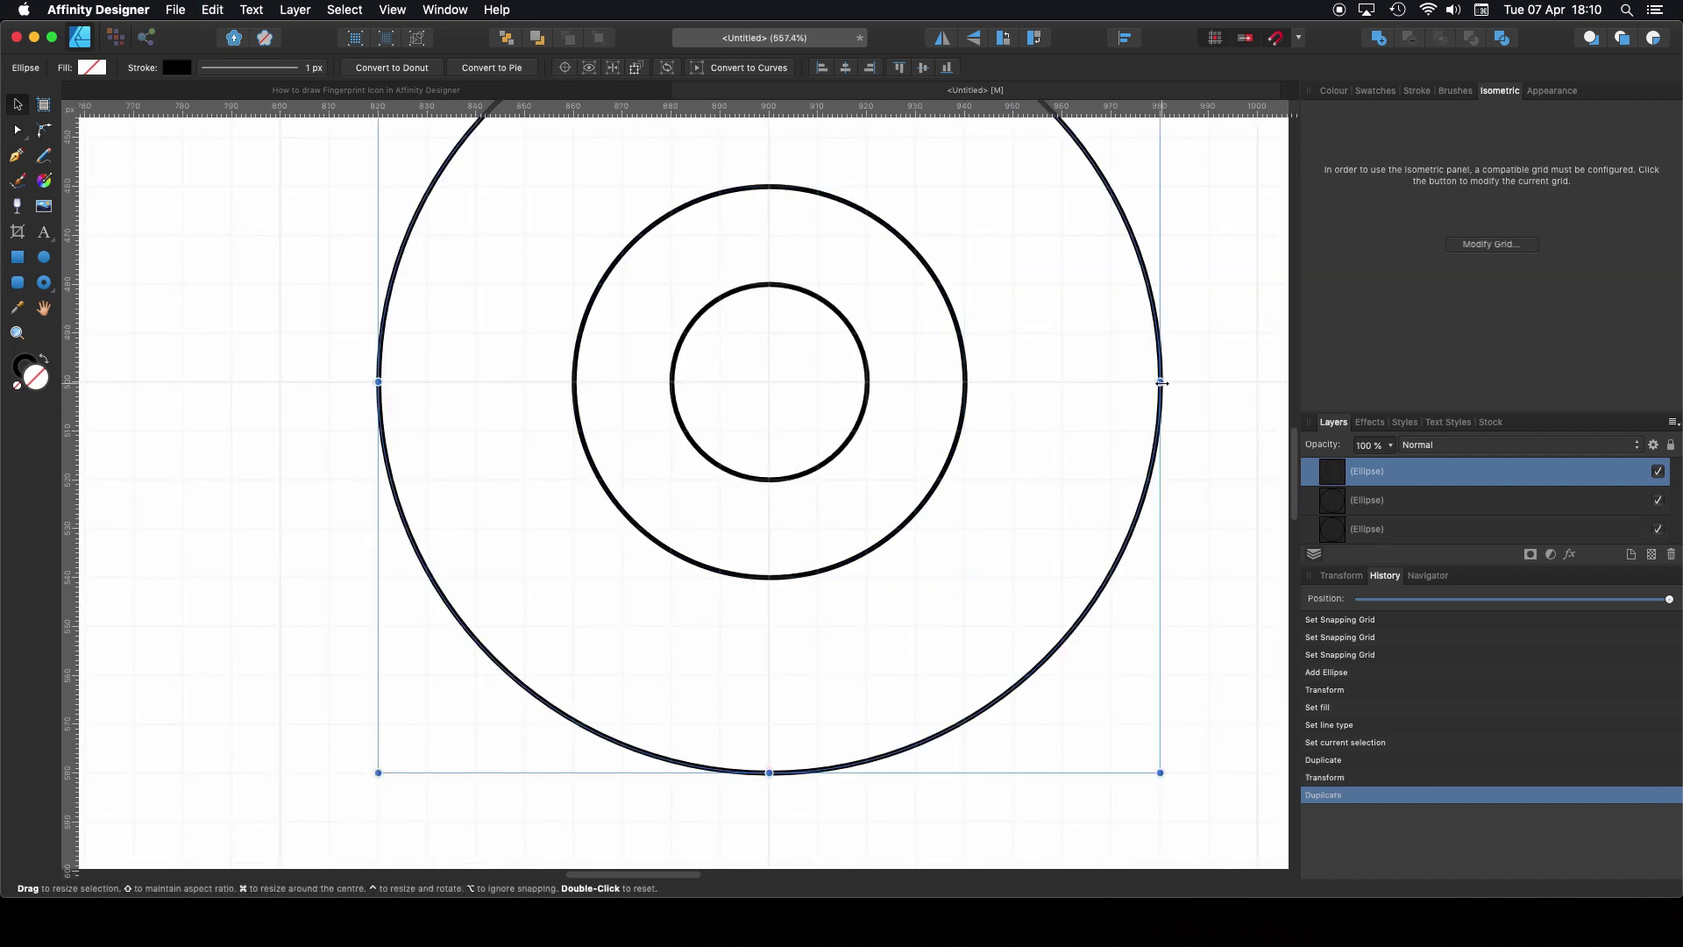
drag(1160, 381, 1063, 382)
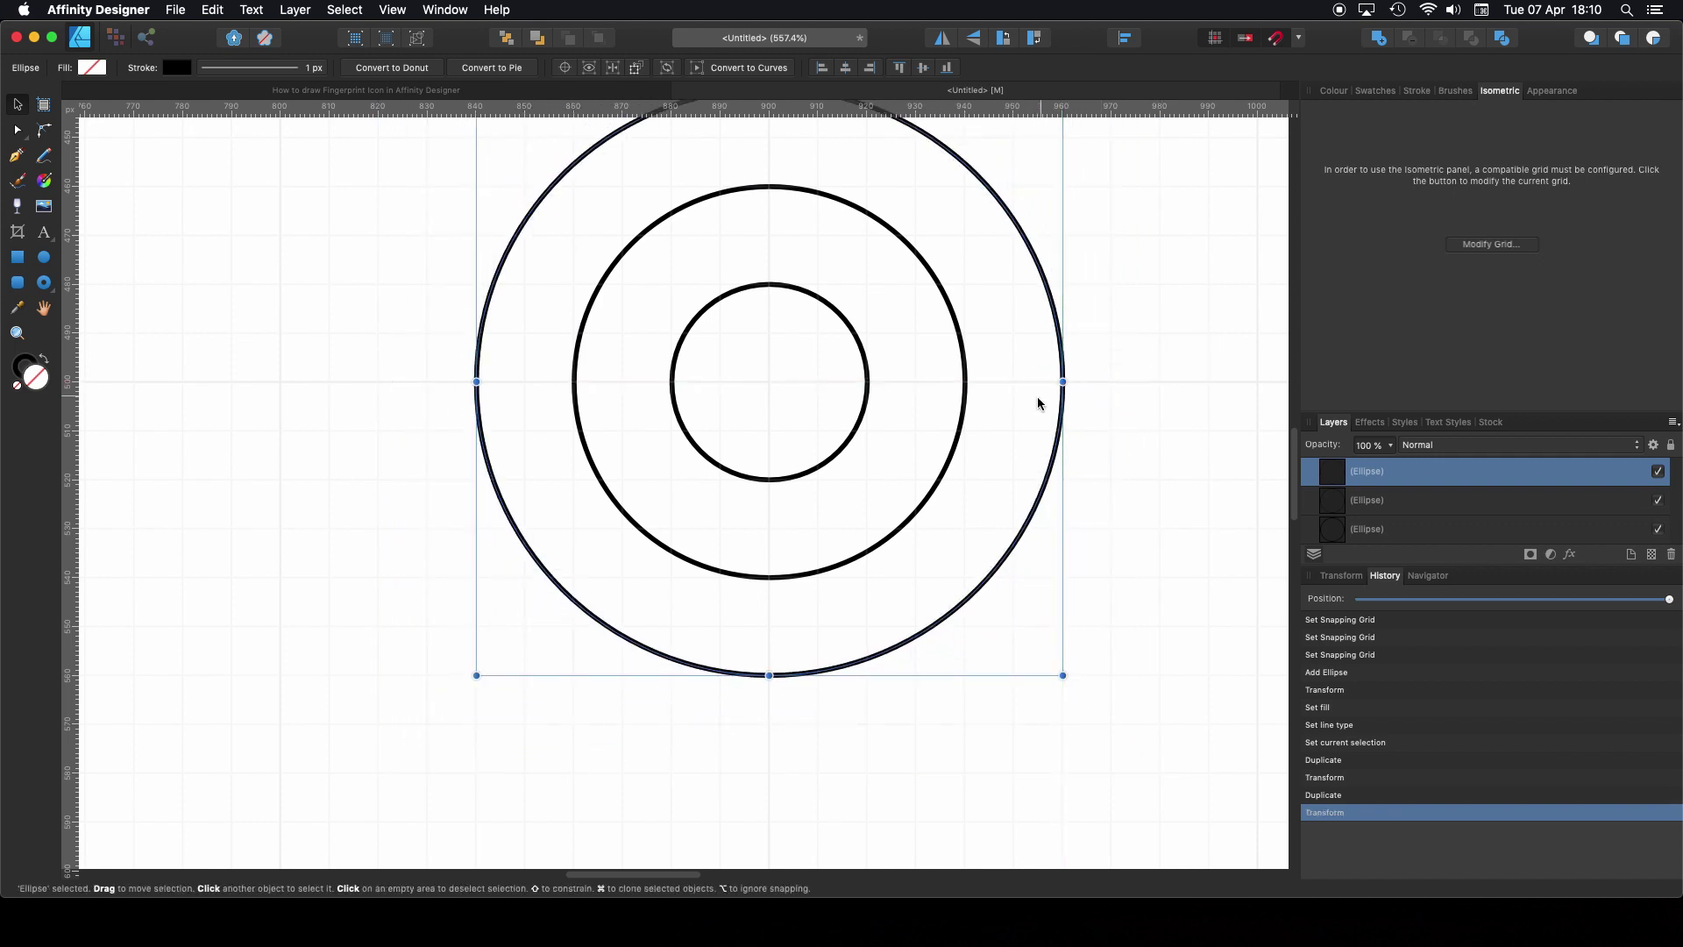
Step: Add two more concentric duplicates outside the 120 px circle, sized to 160 px and 200 px diameter
key(super+j)
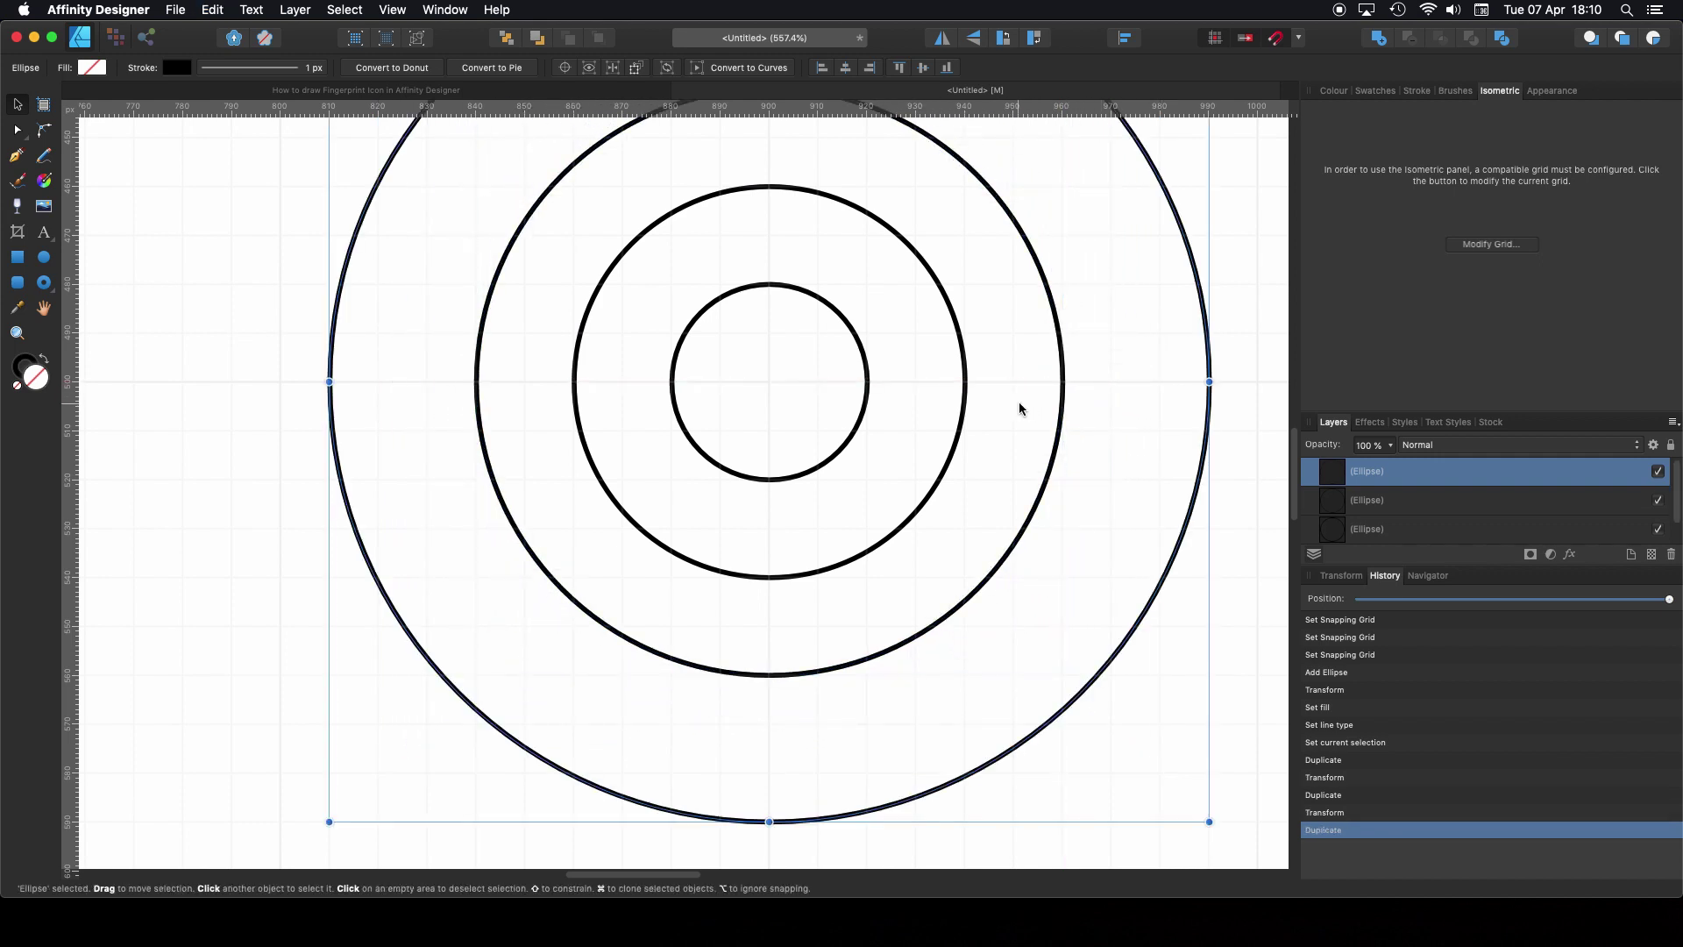
drag(1214, 383, 1158, 382)
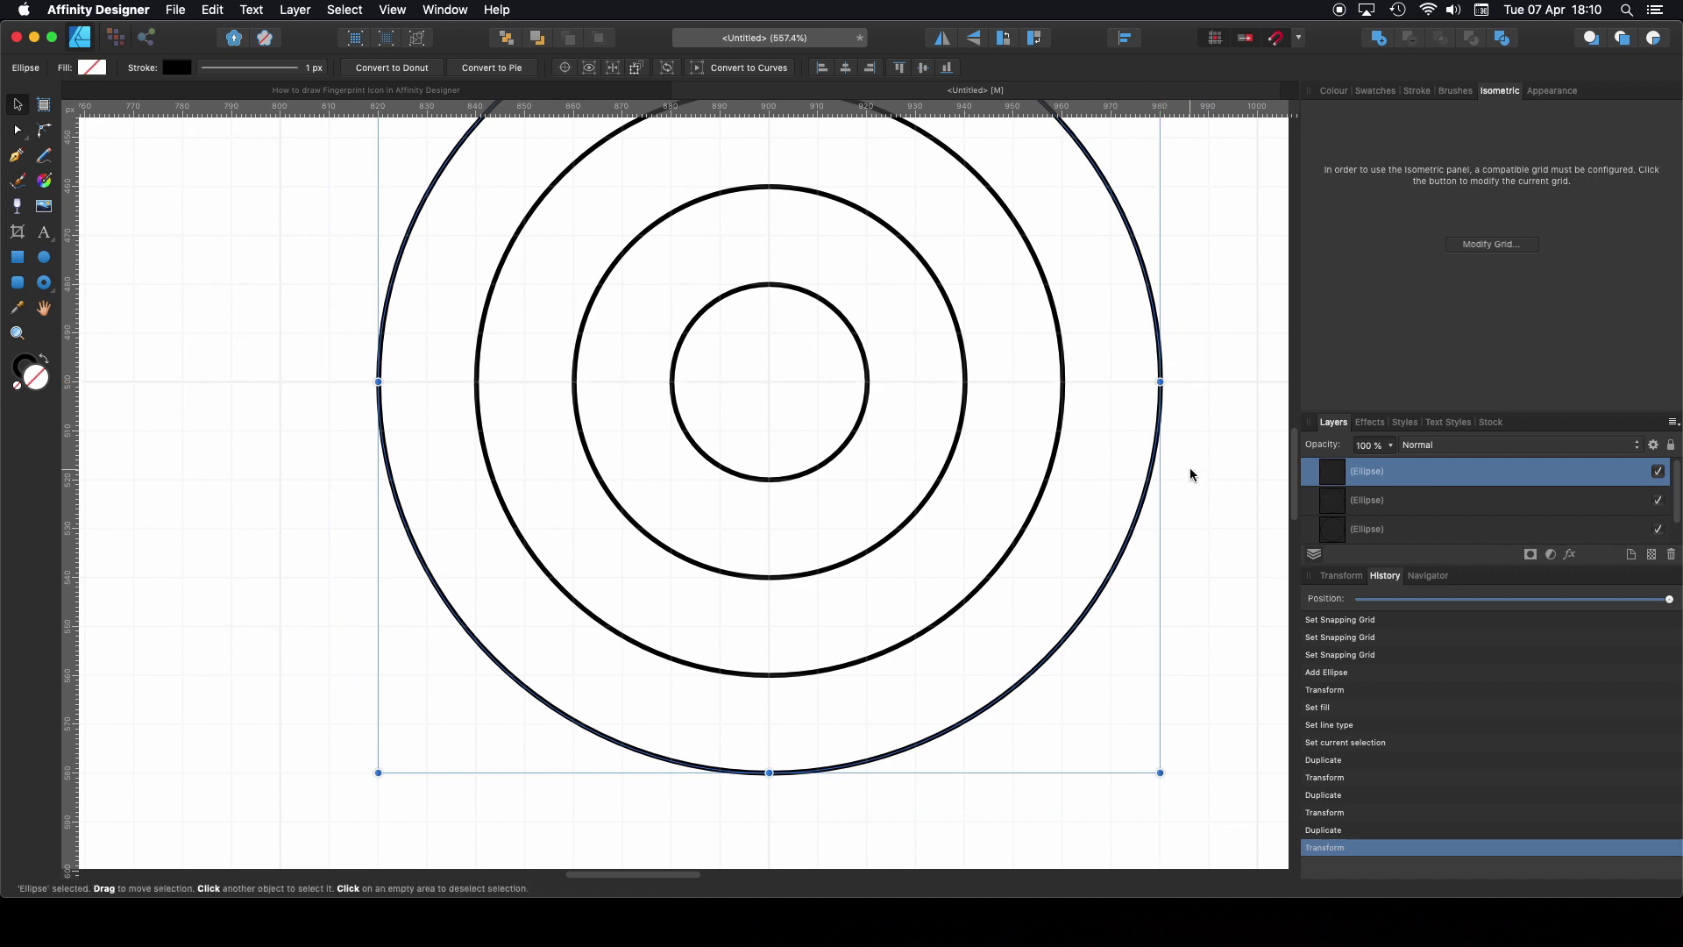
scroll(1109, 466, down, 4)
drag(1160, 502, 958, 508)
key(super+j)
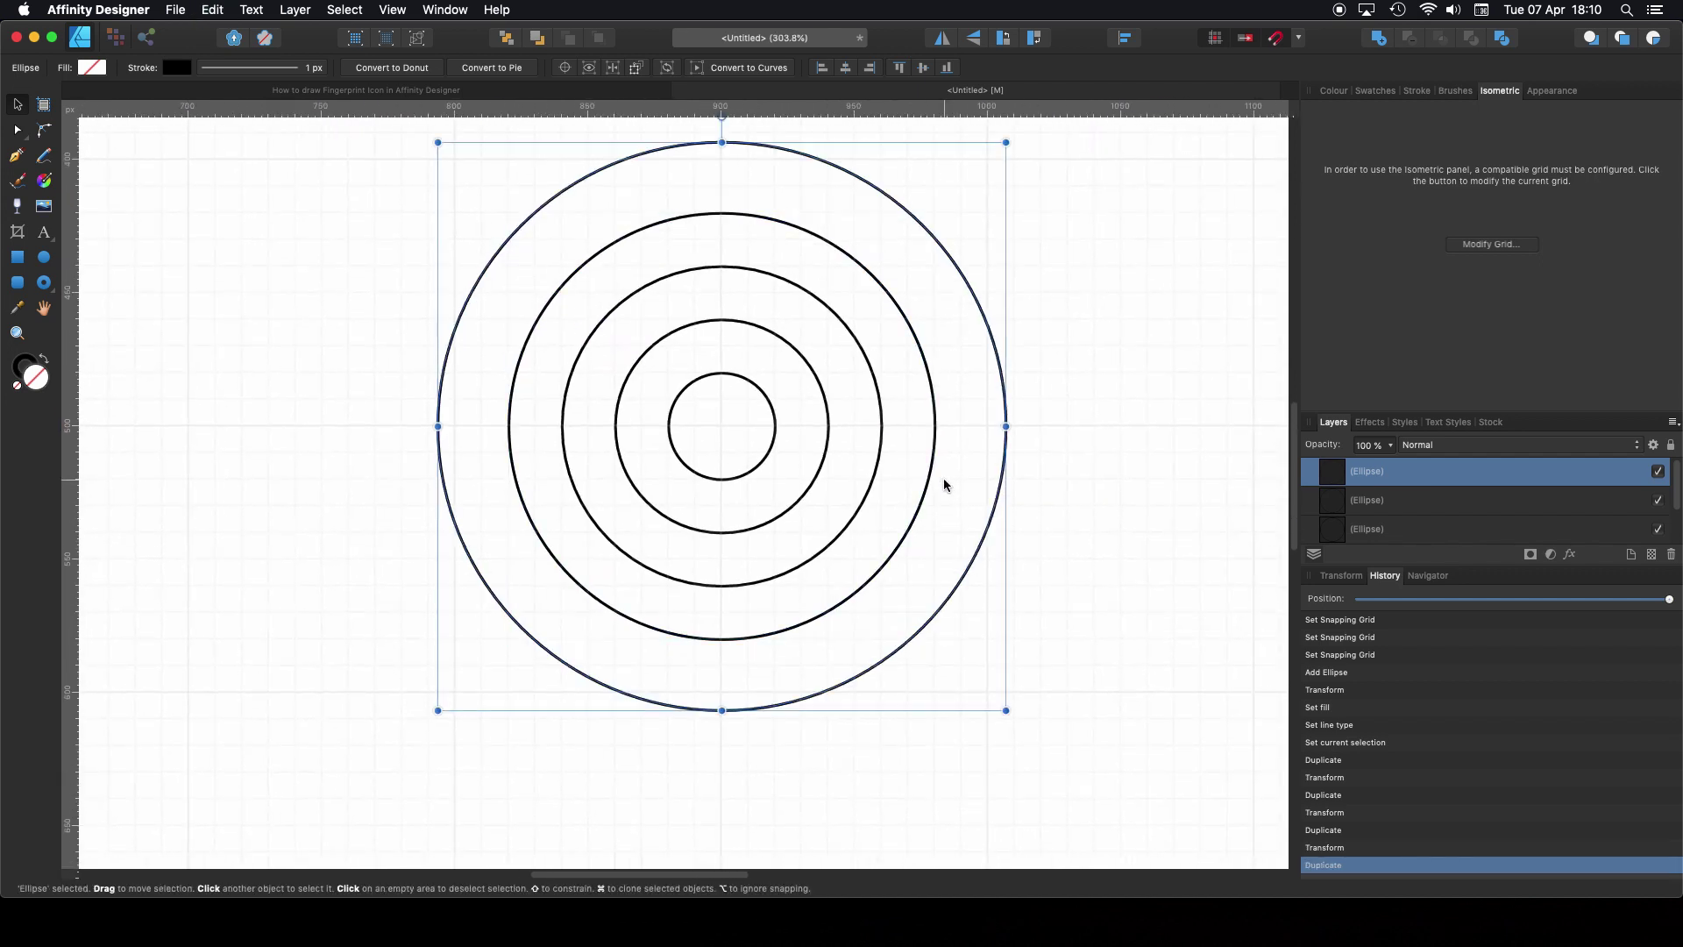
drag(1007, 426, 975, 430)
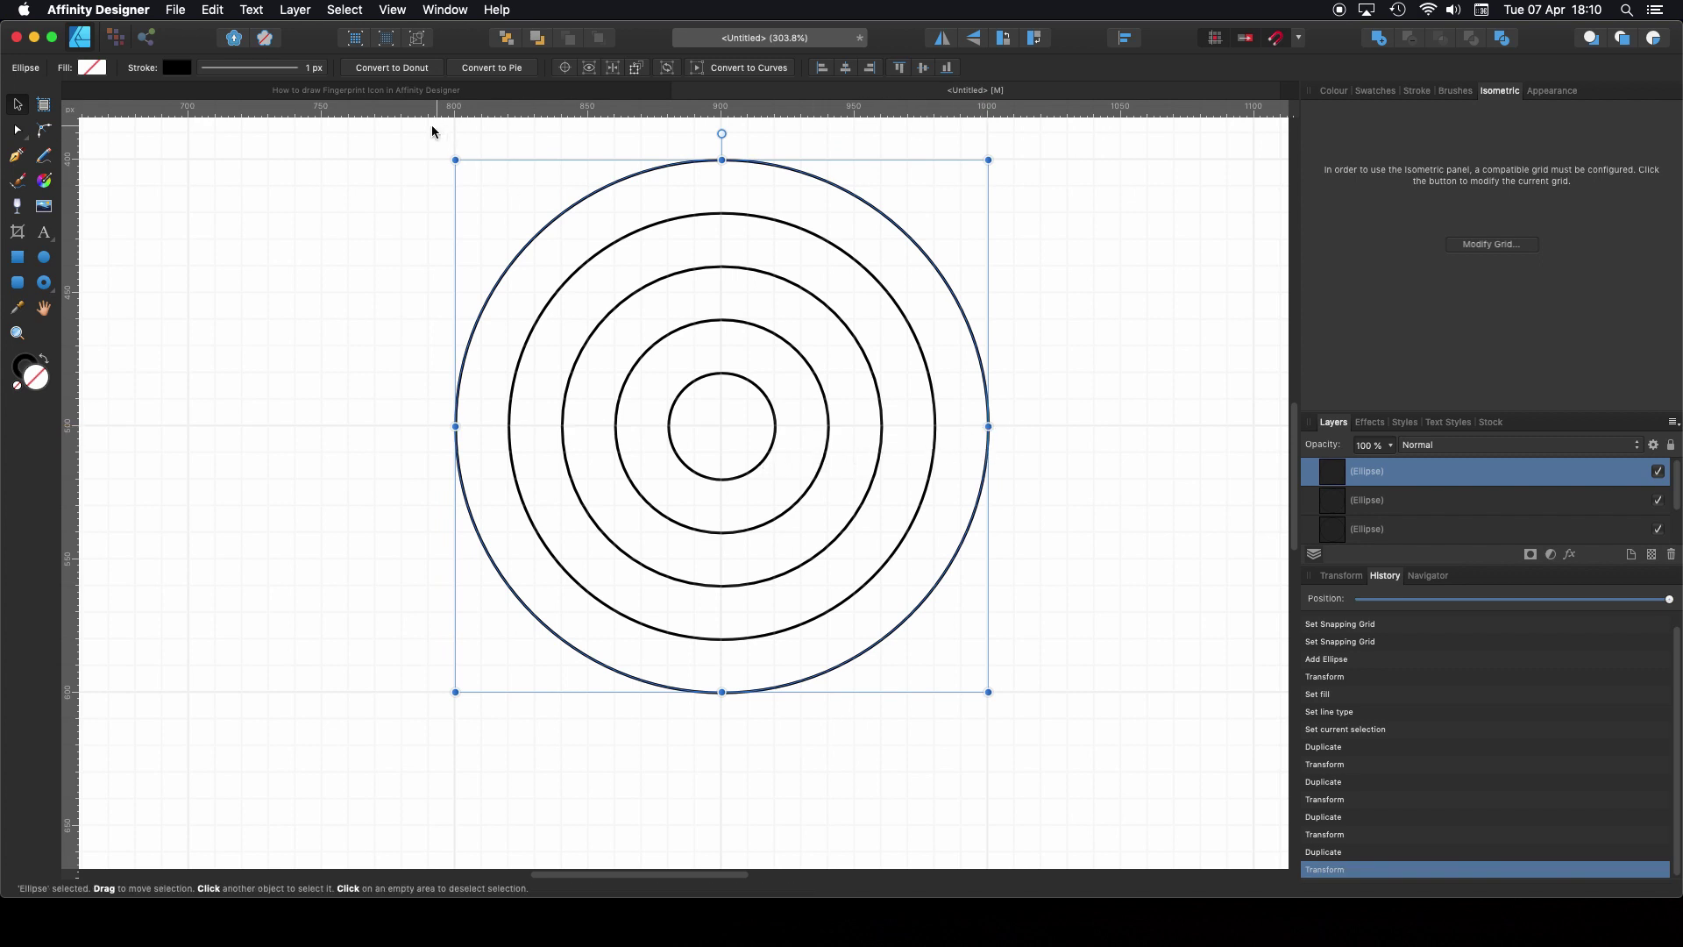
Step: Check the finished fingerprint in the reference document, and add two more concentric duplicates sized to 240 px and 320 px diameter
click(391, 91)
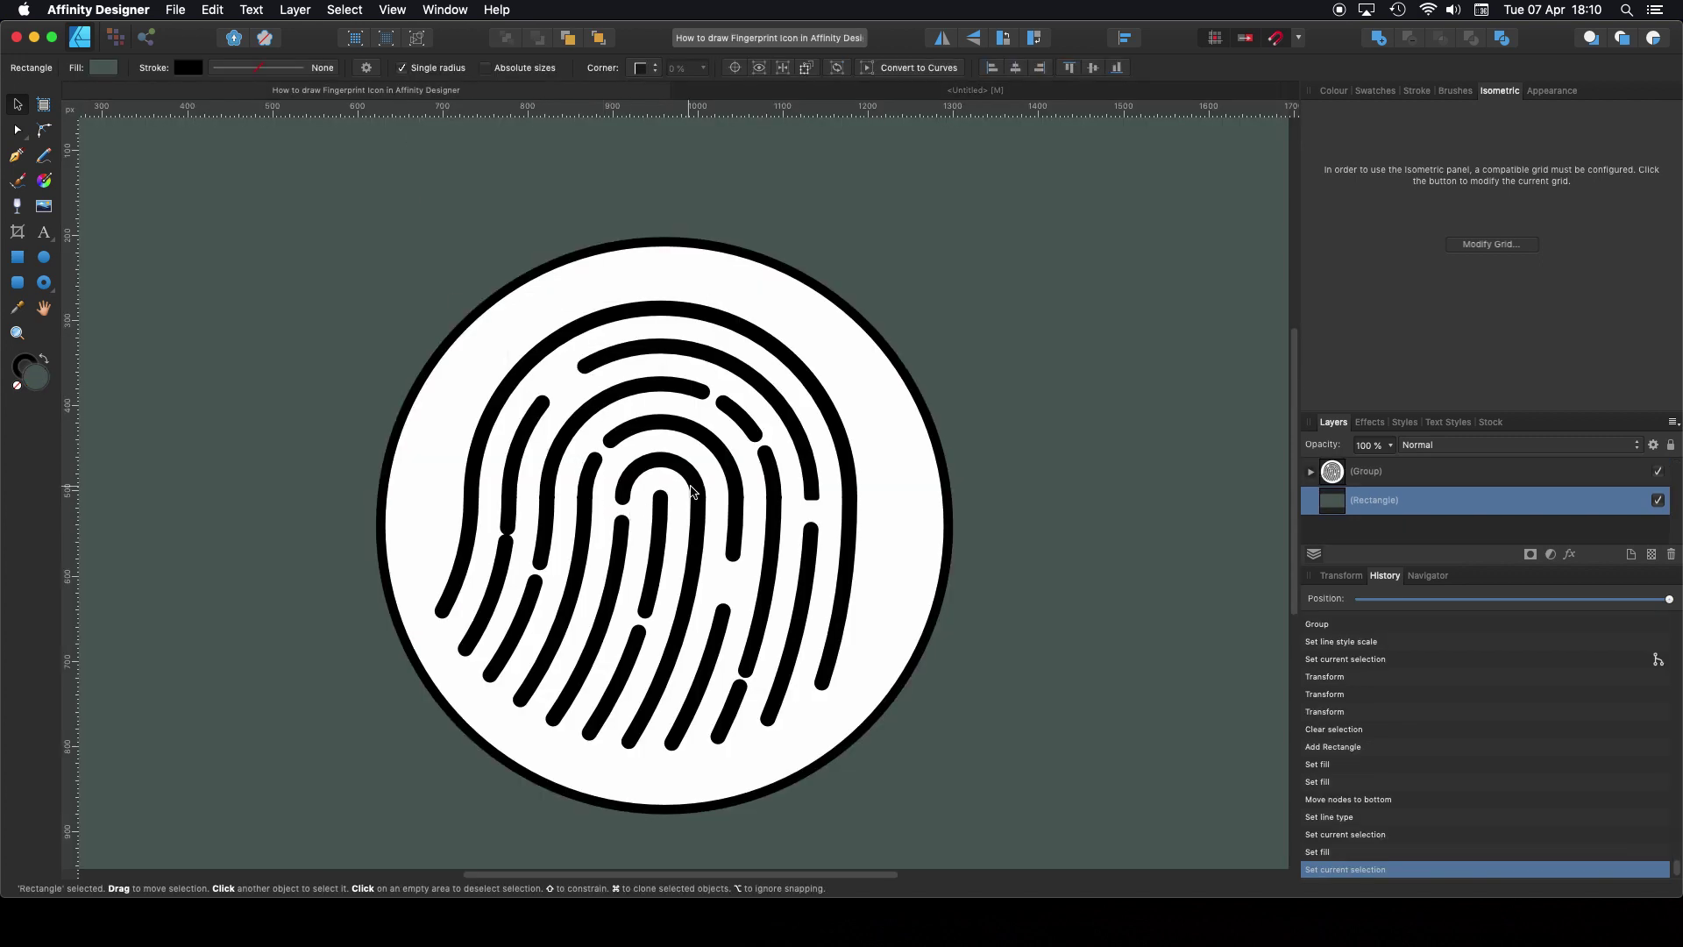
click(847, 91)
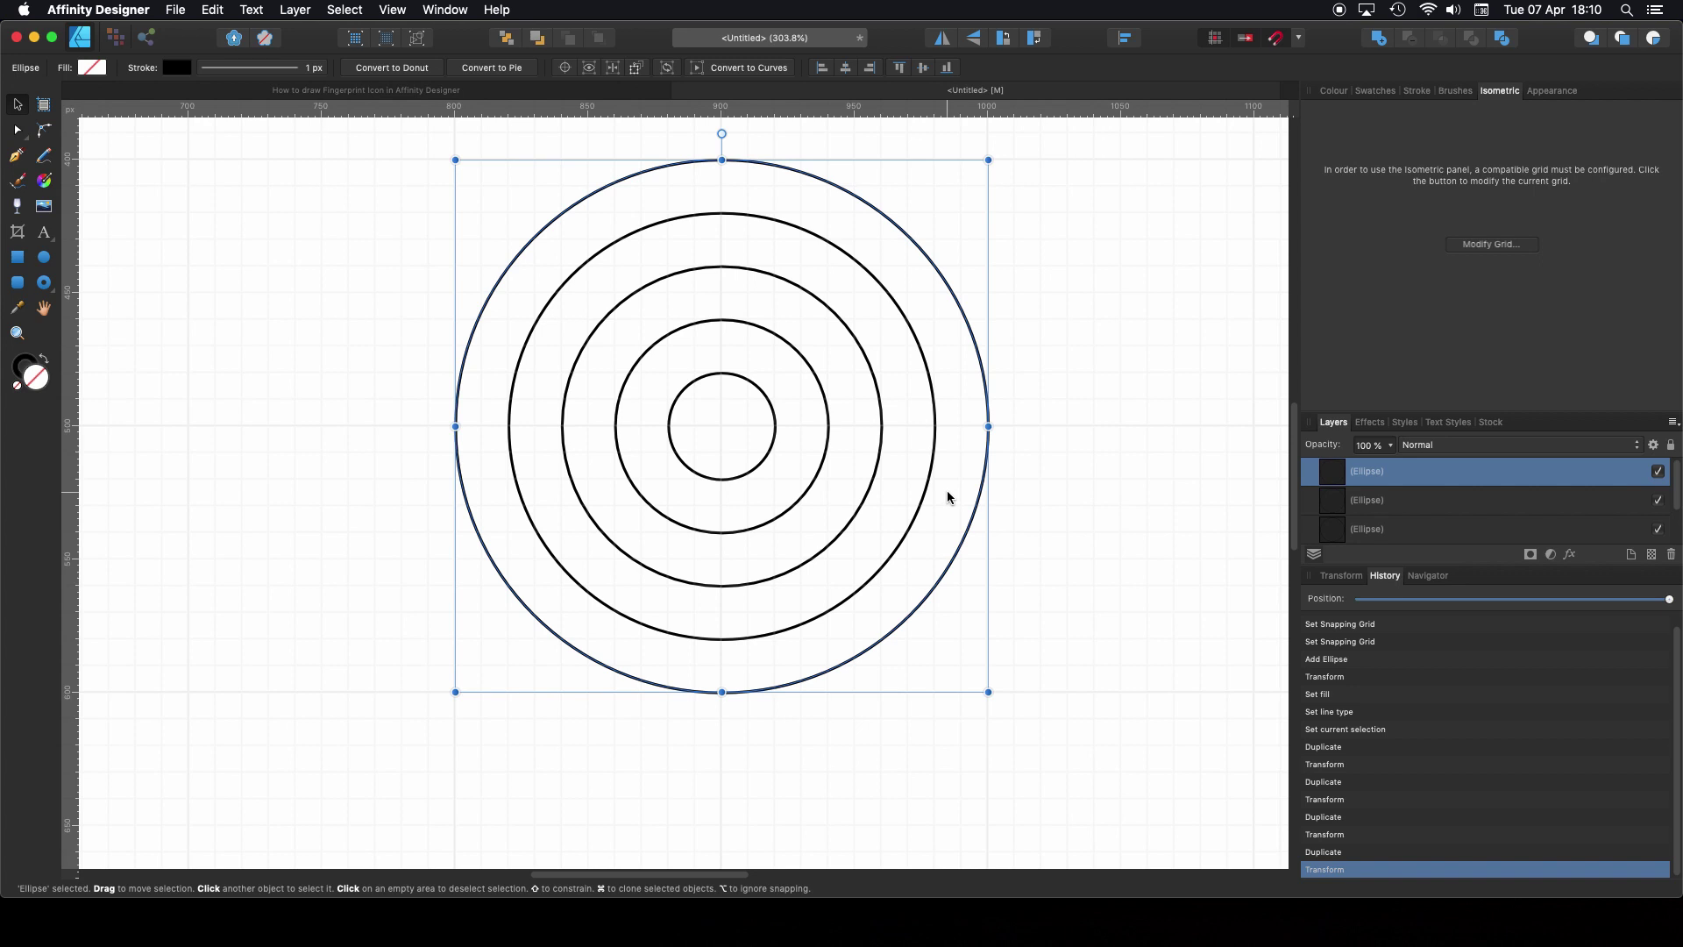
key(super+j)
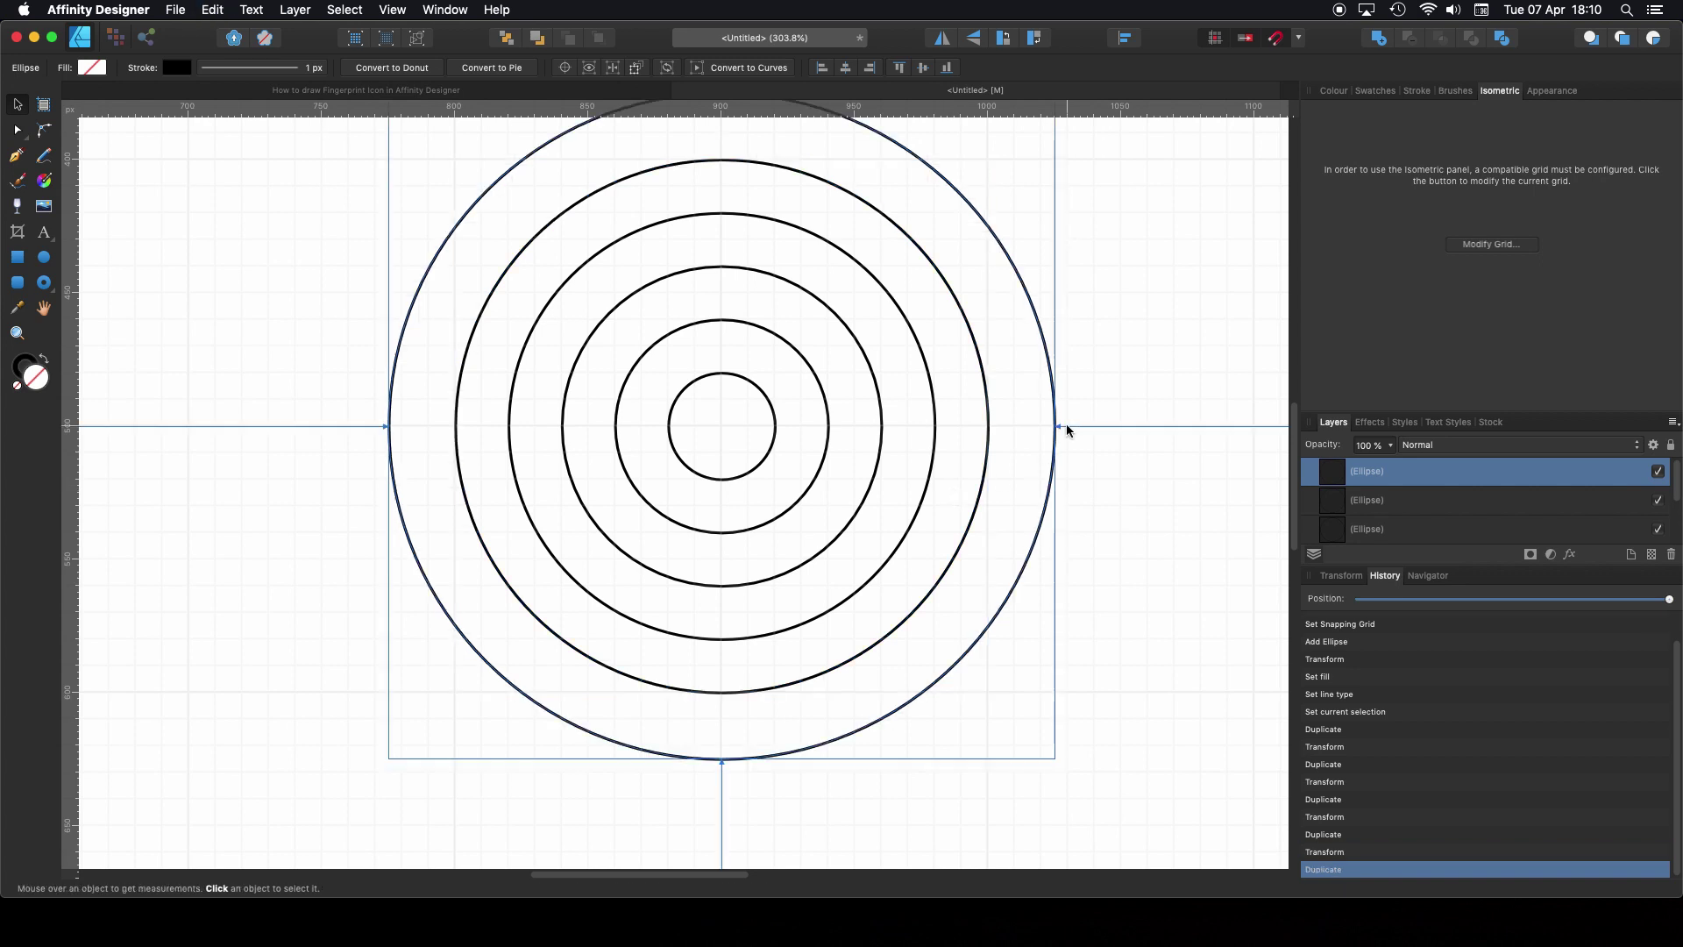
mouse_move(1057, 427)
mouse_down()
mouse_move(1110, 427)
mouse_move(1043, 427)
mouse_up()
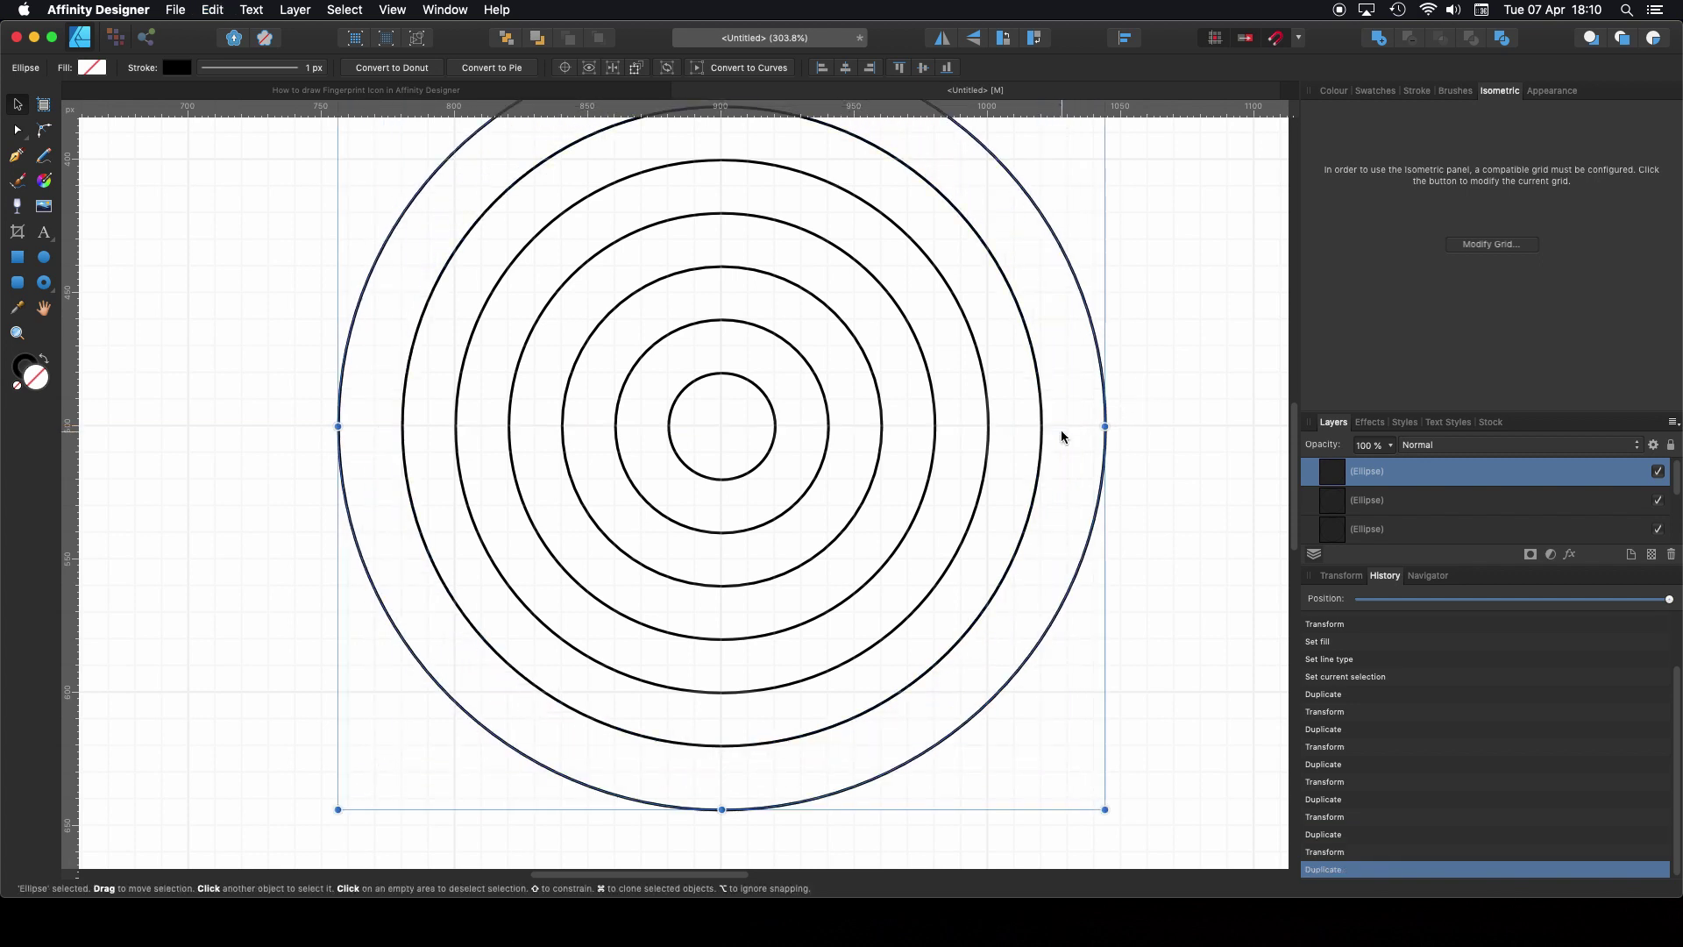
drag(1105, 426, 1148, 426)
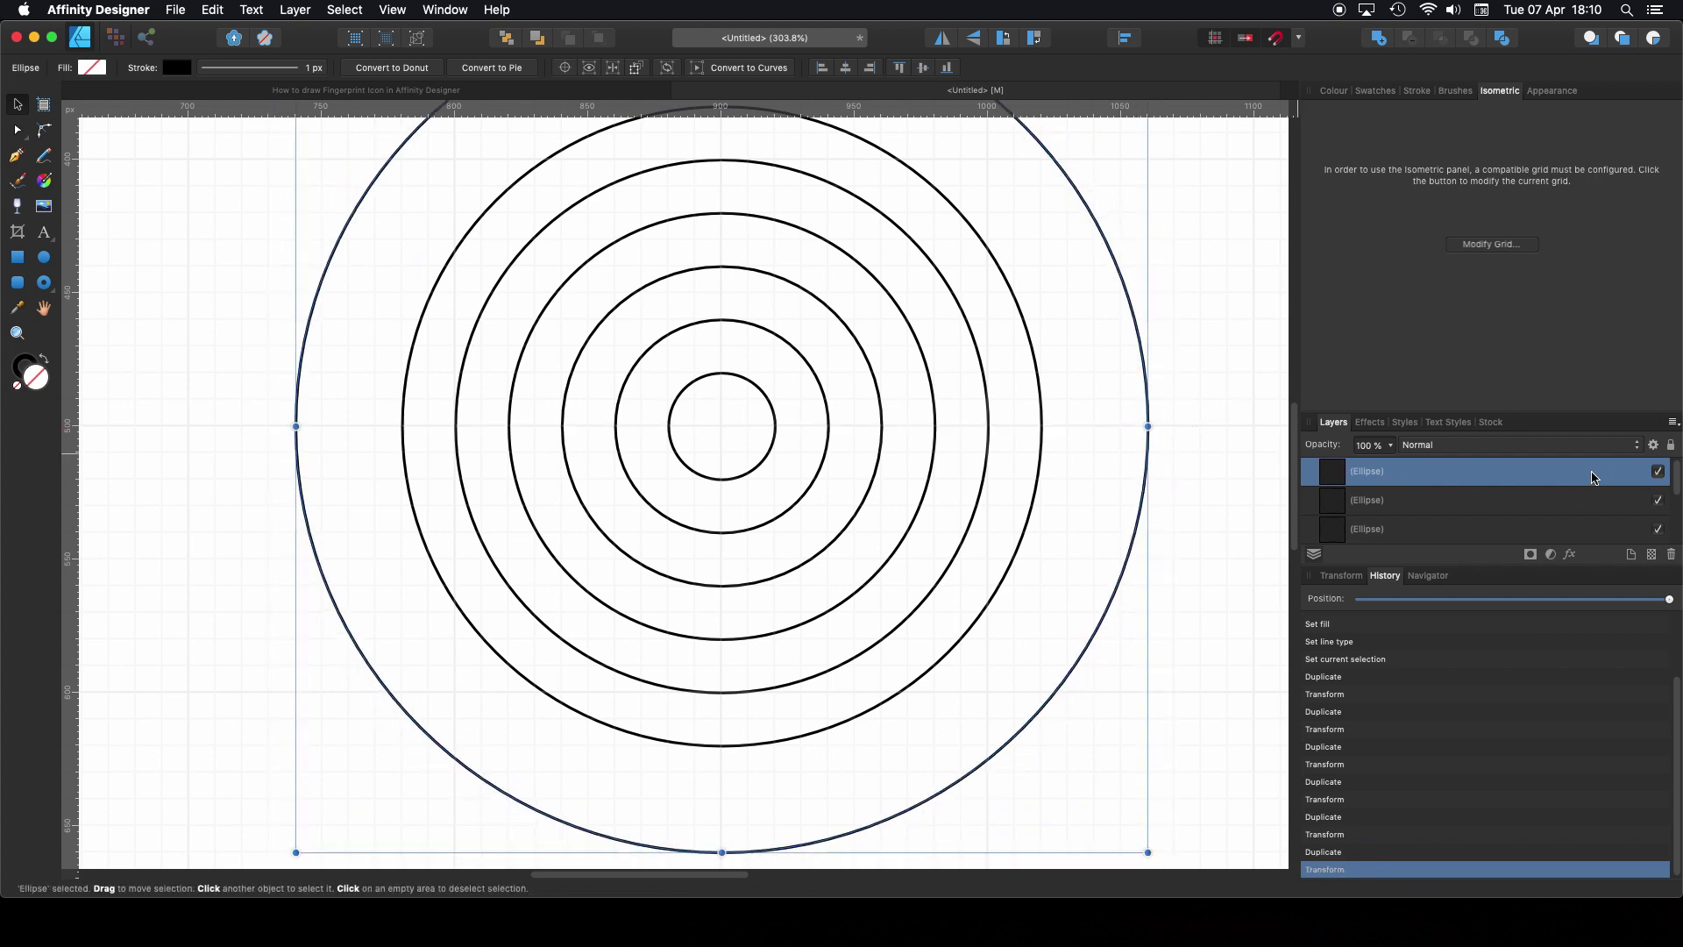
Step: Lock and hide the outermost 320 px circle, and clear the selection
click(1672, 445)
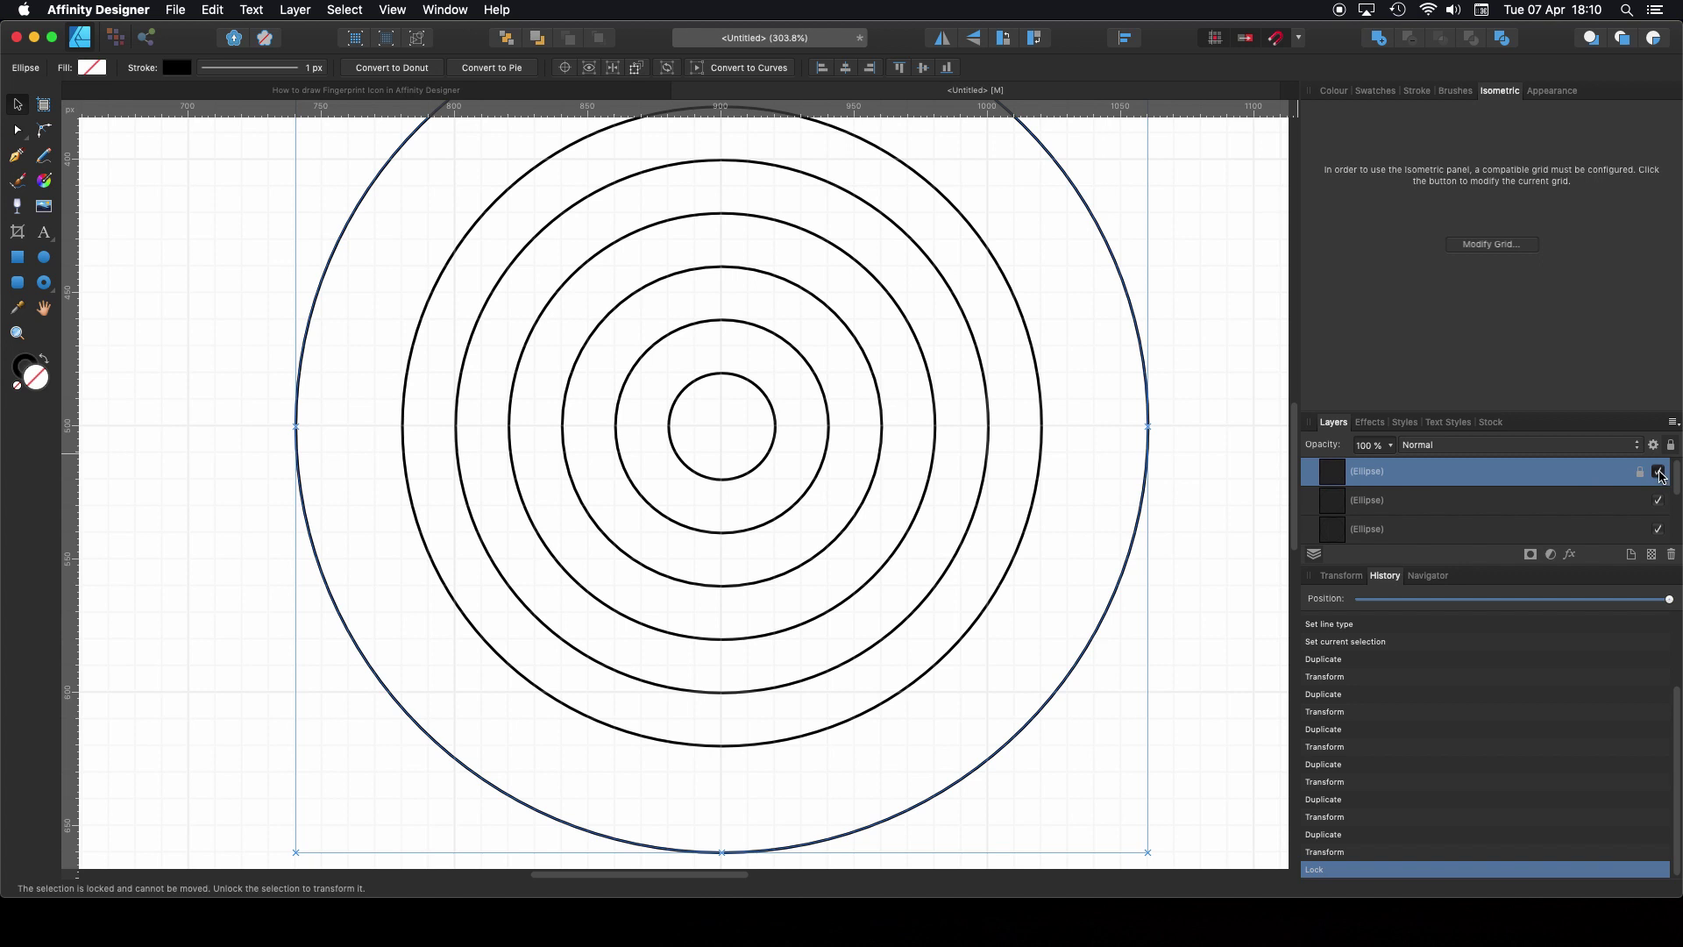
click(1658, 472)
click(234, 370)
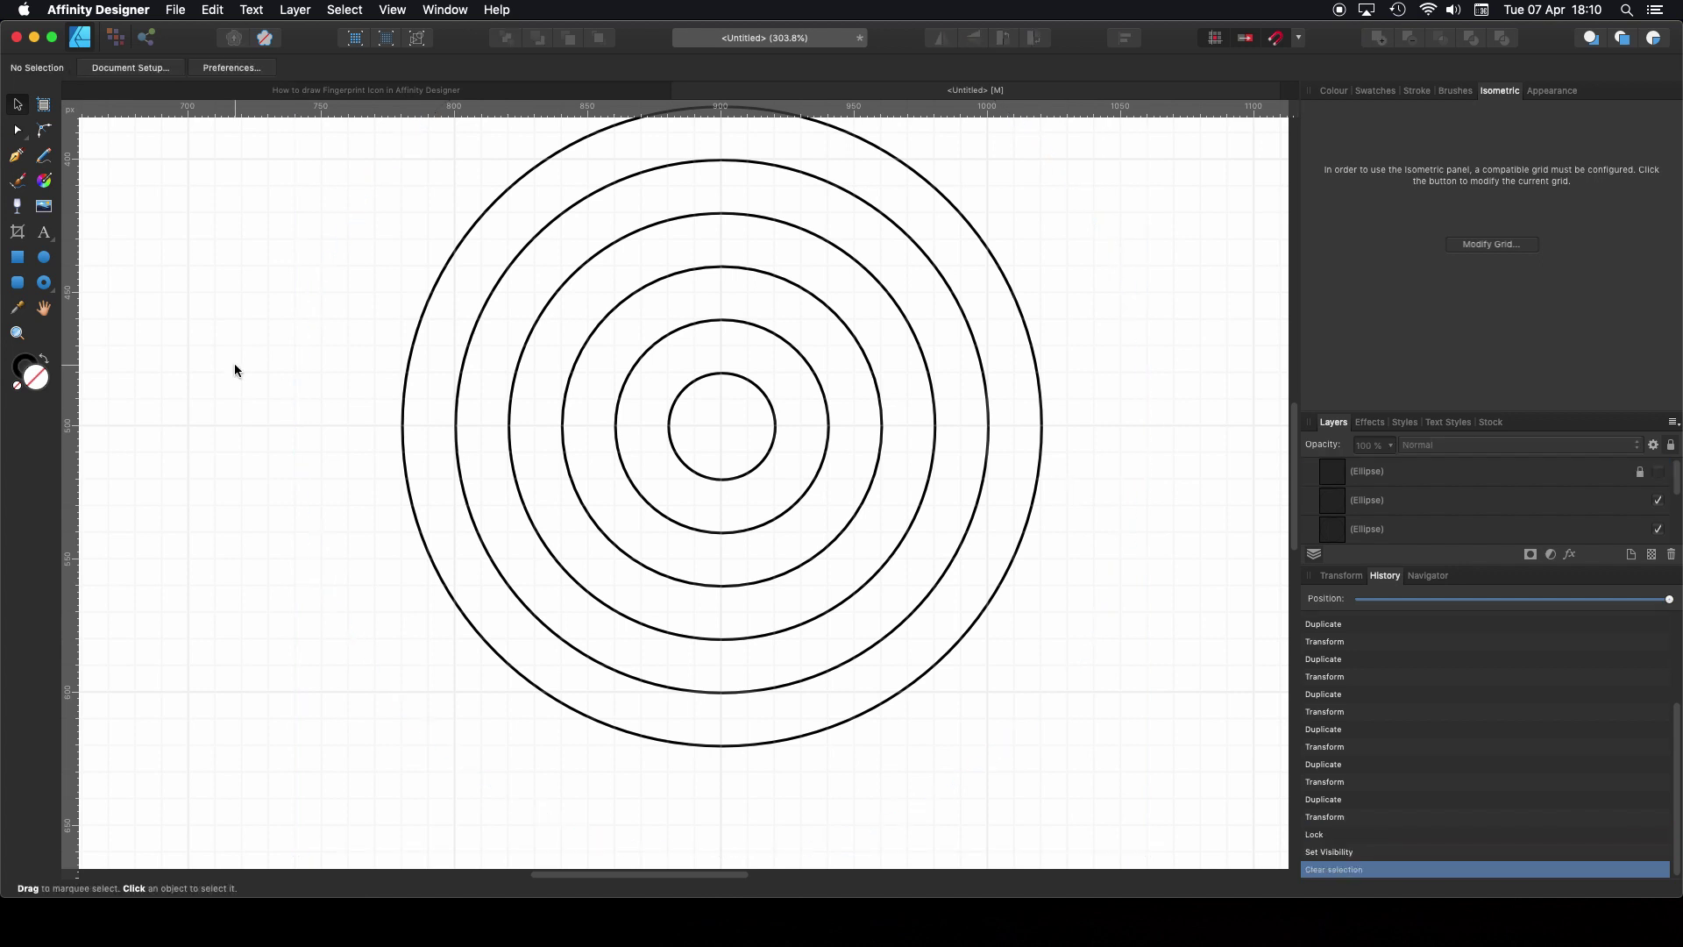
Step: Convert the six visible concentric circles to curves and deselect them
scroll(234, 365, down, 3)
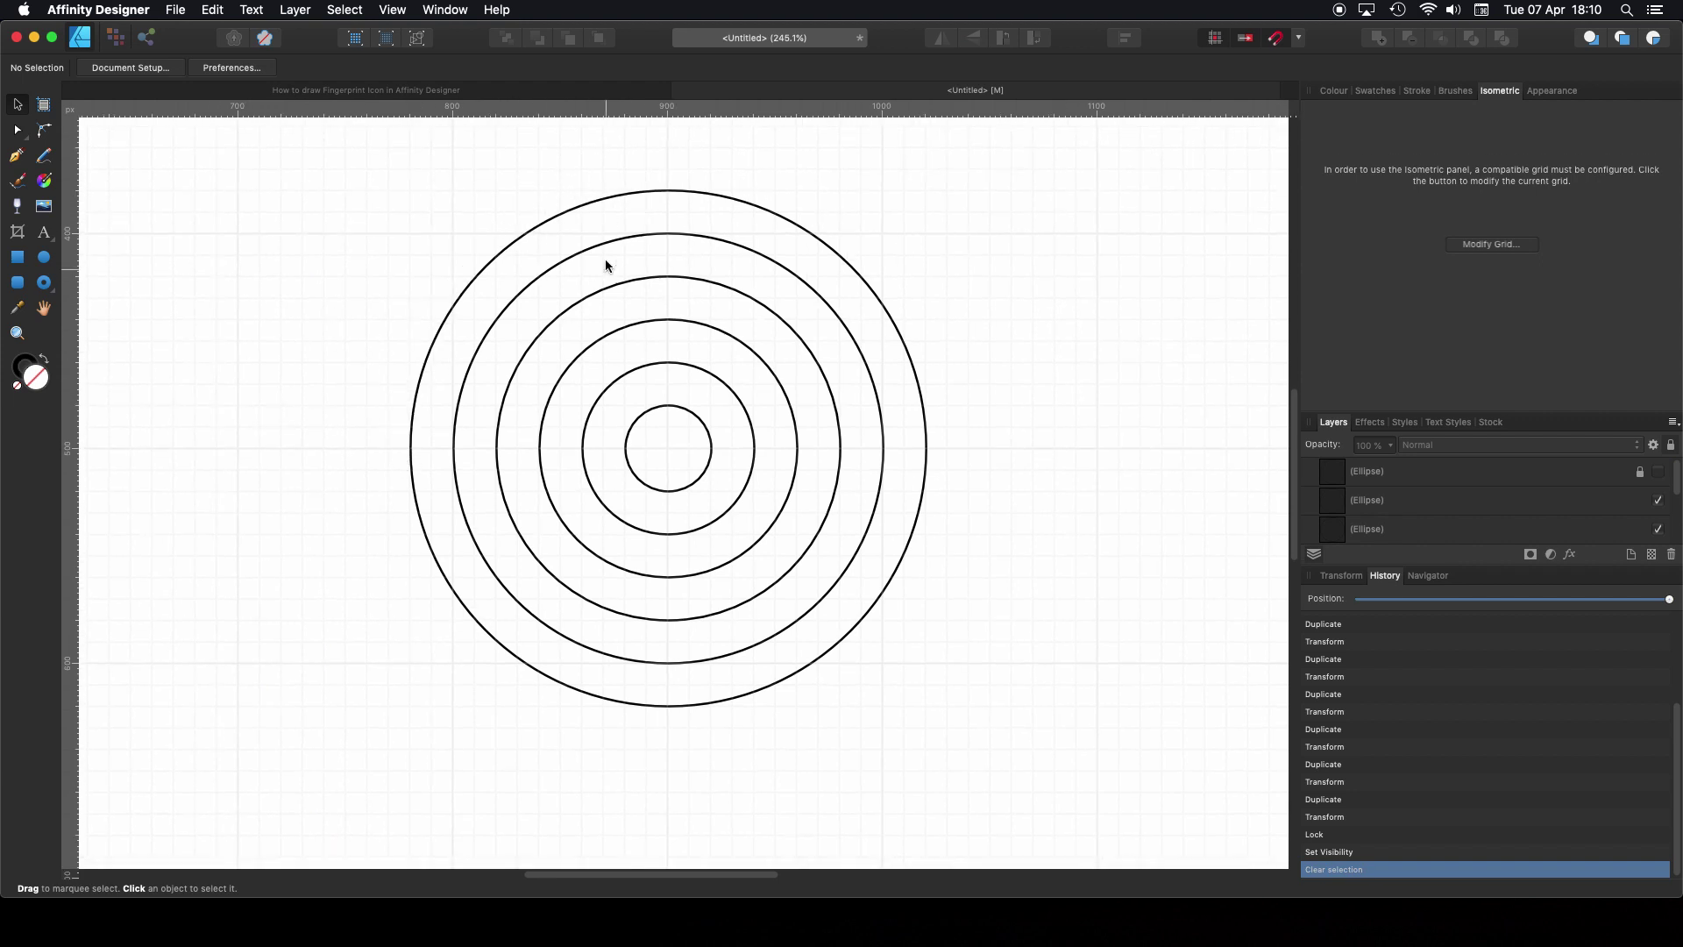
drag(317, 158, 987, 759)
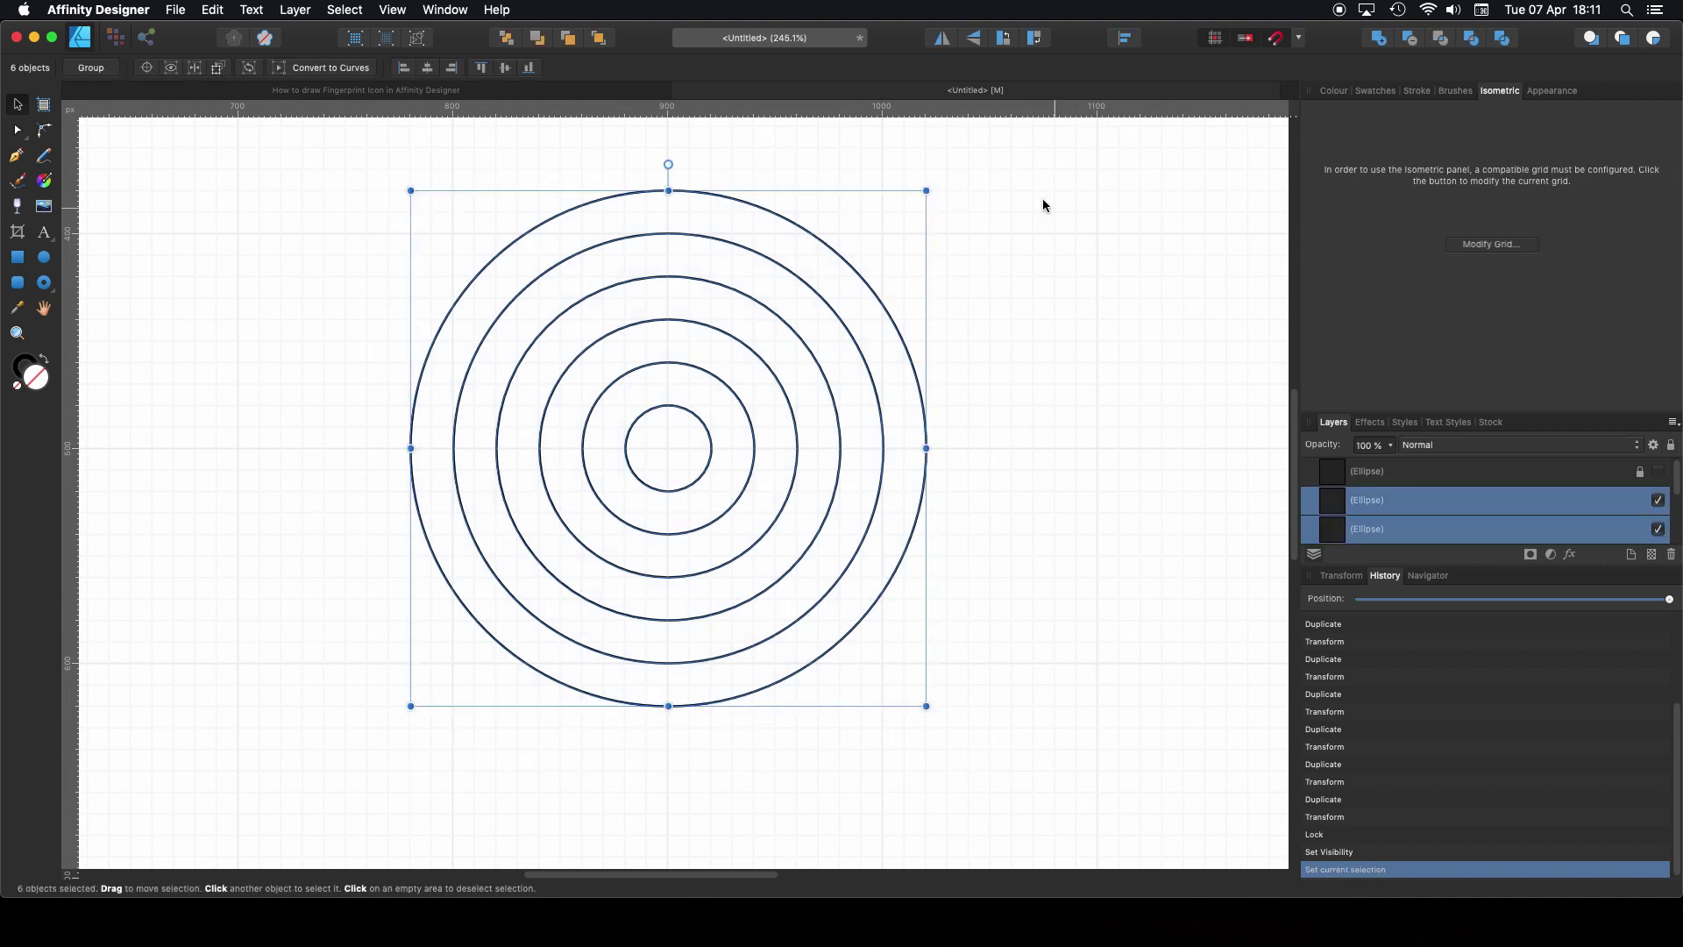
click(317, 68)
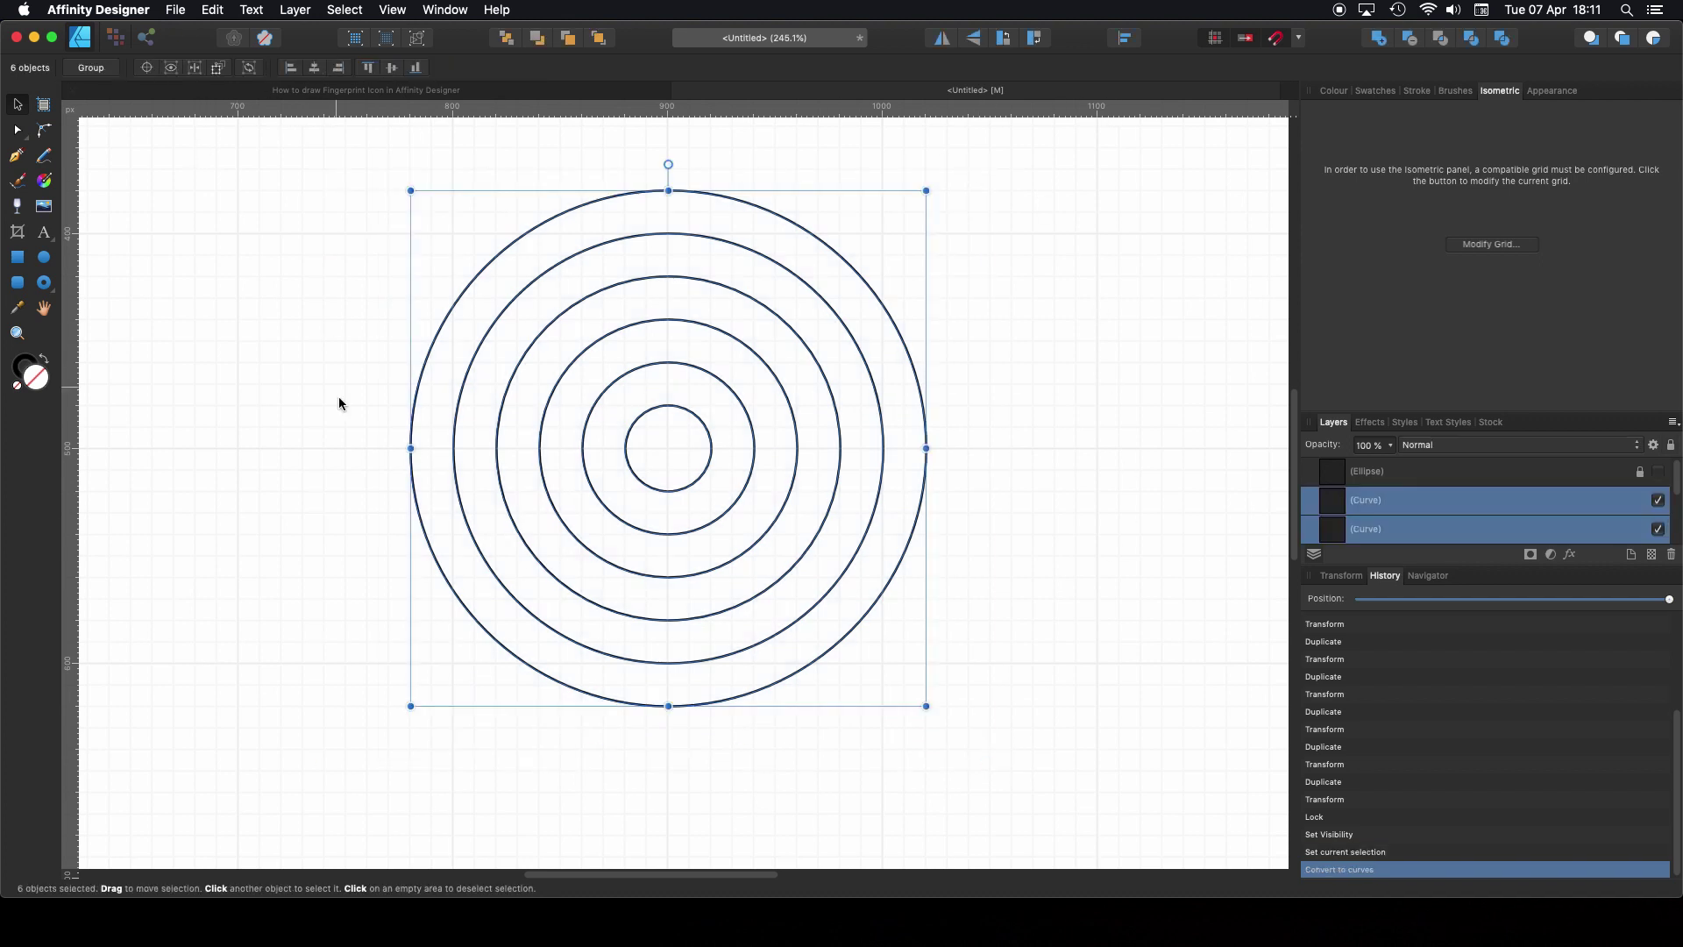
click(340, 422)
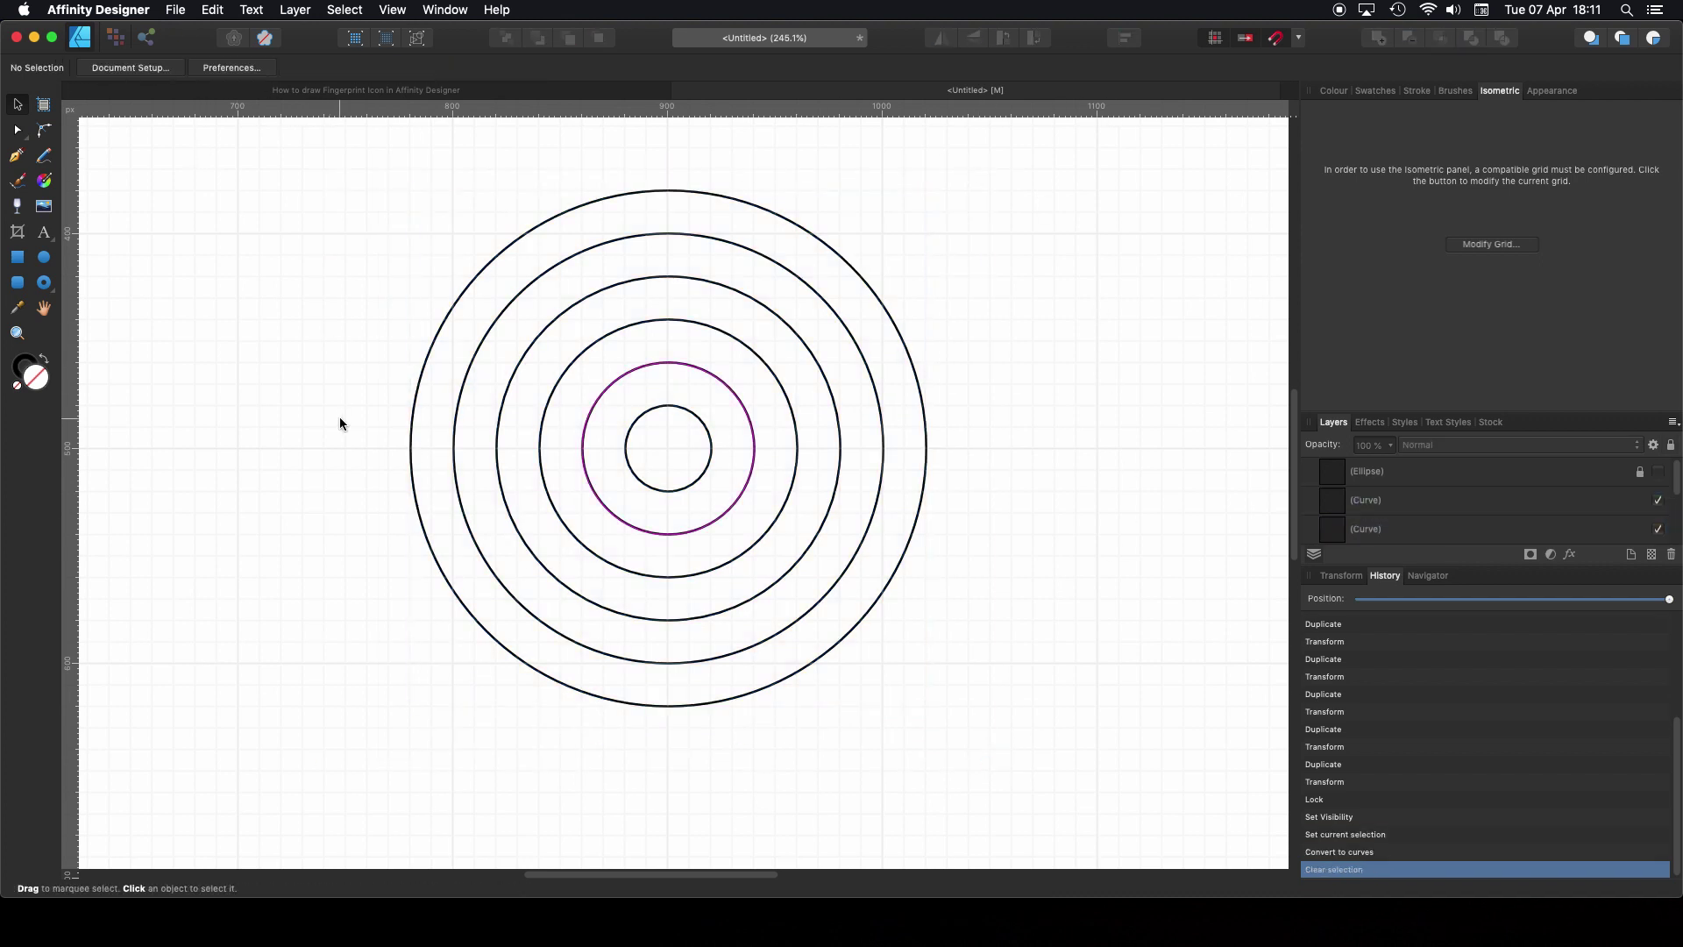
Step: Break the 240 px circle at its bottom node and delete both loose end nodes to keep only its upper half
click(677, 705)
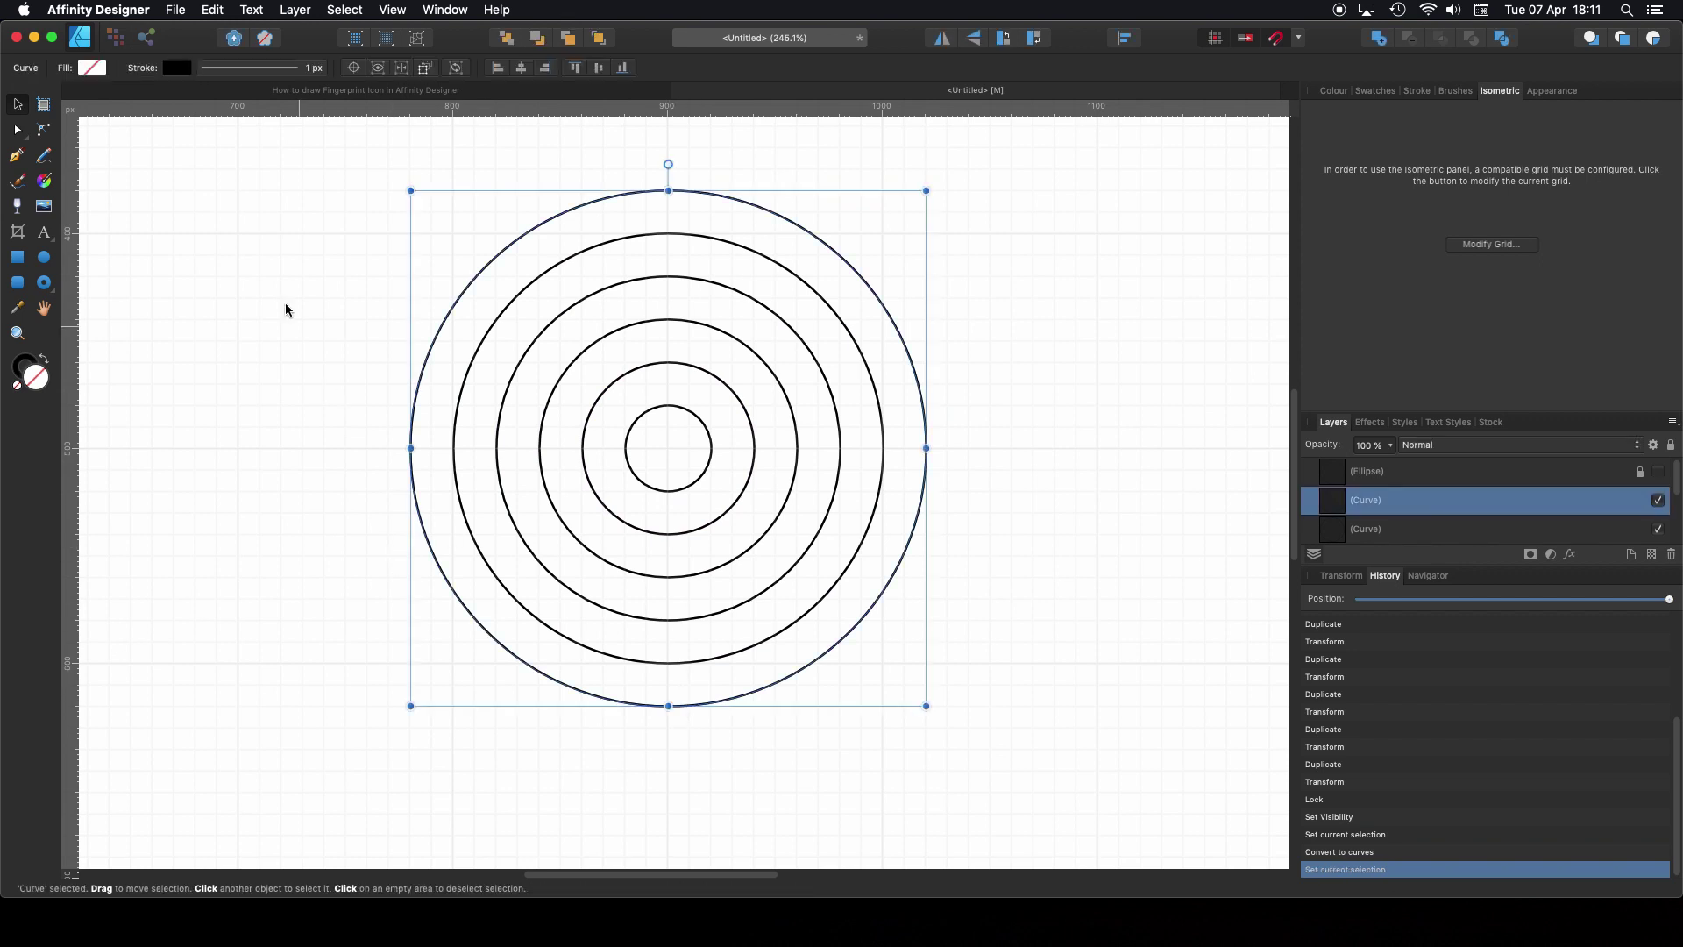
click(17, 132)
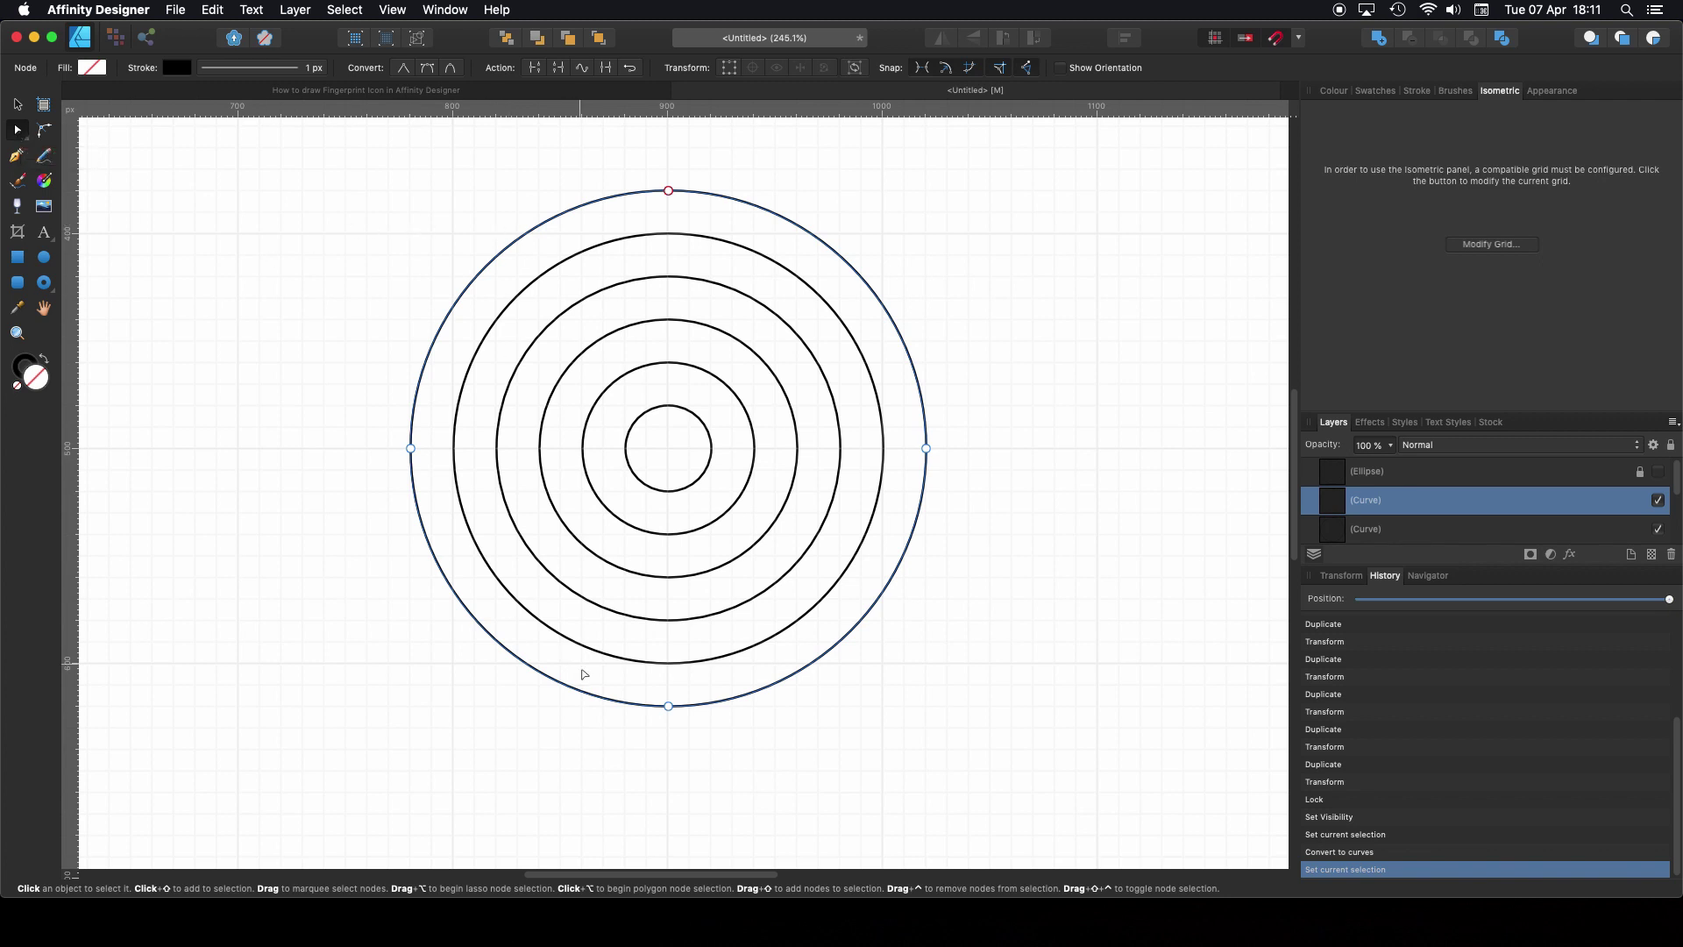
click(670, 709)
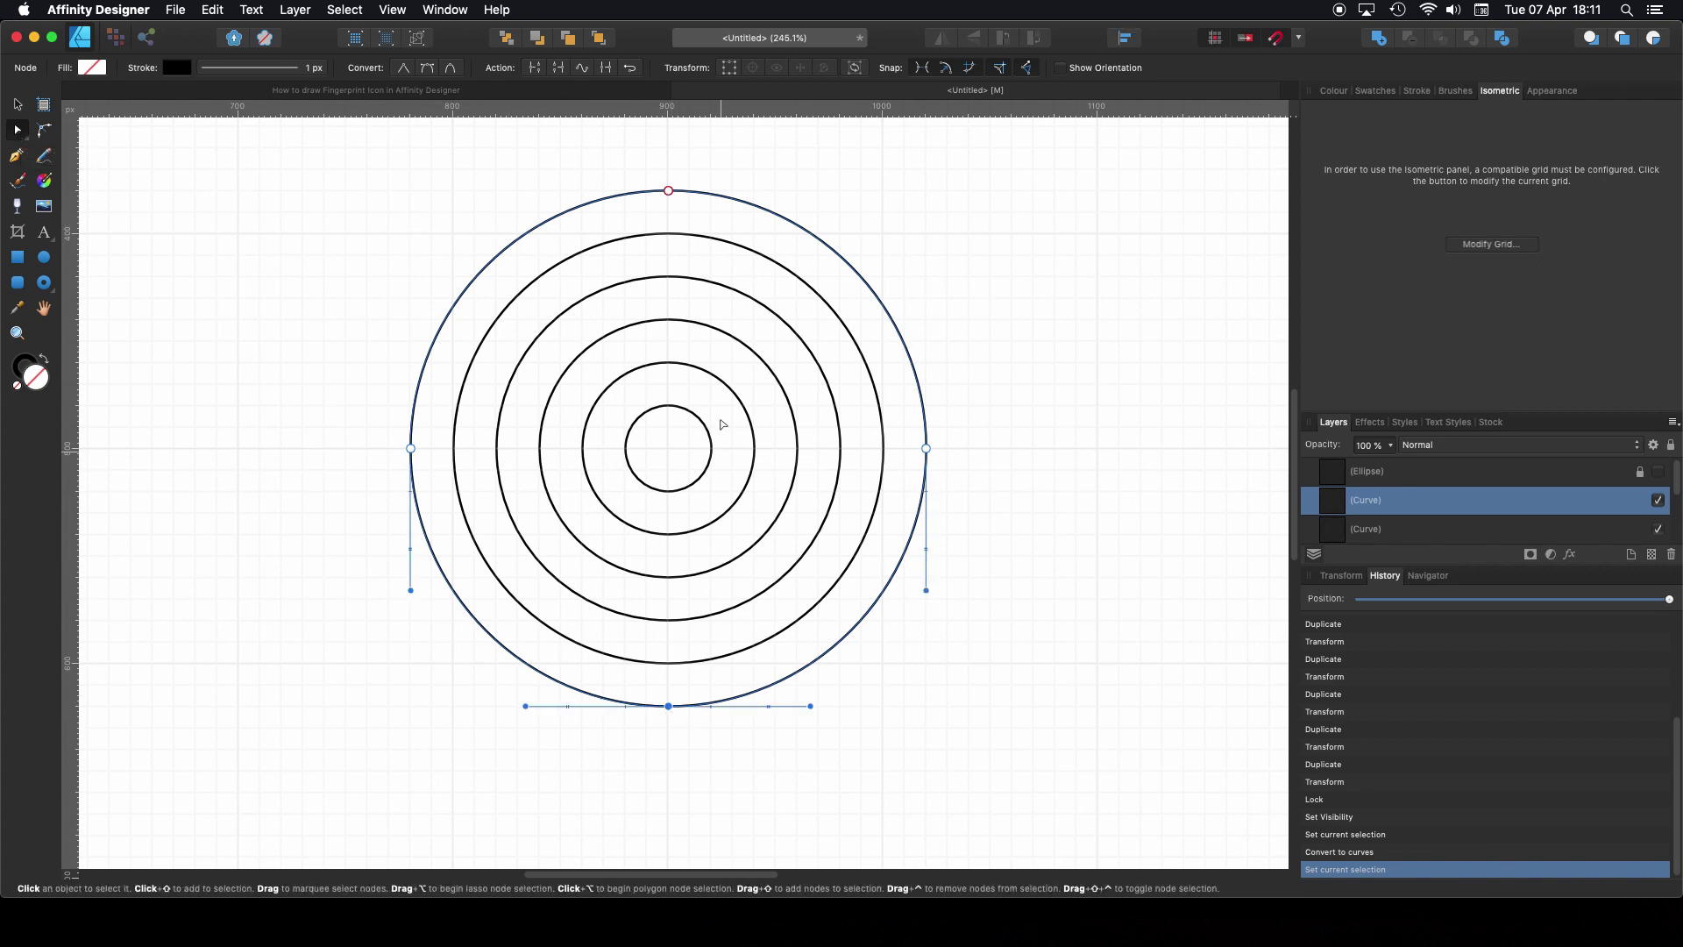
click(536, 71)
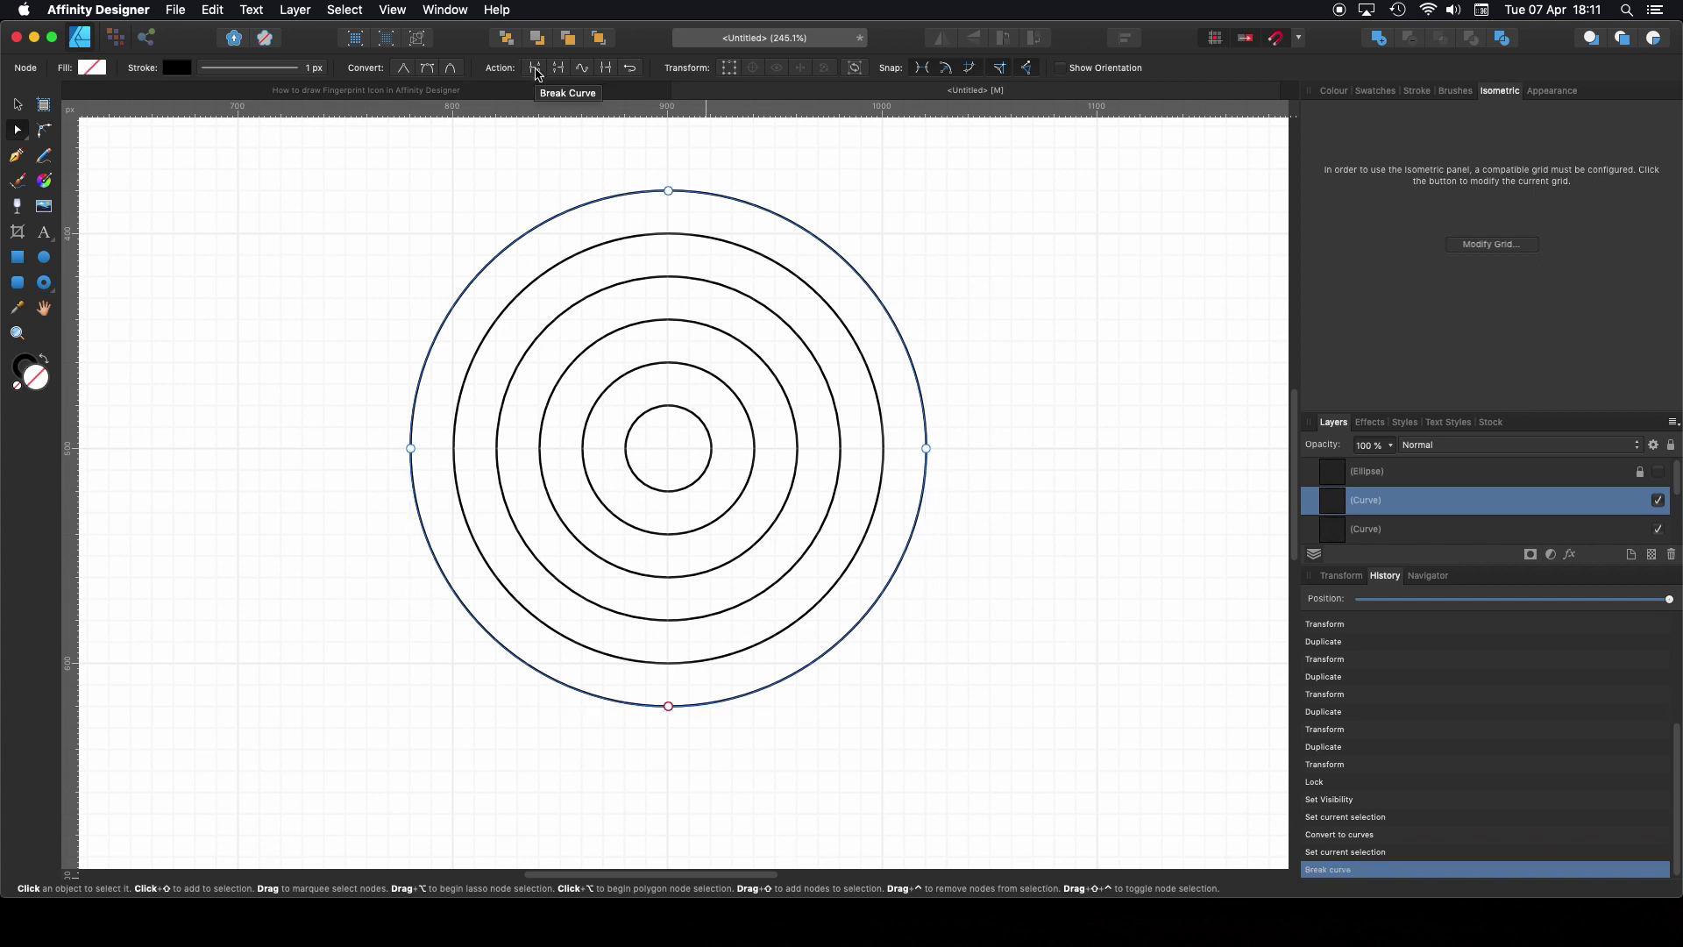
click(670, 708)
key(Delete)
click(670, 707)
key(Delete)
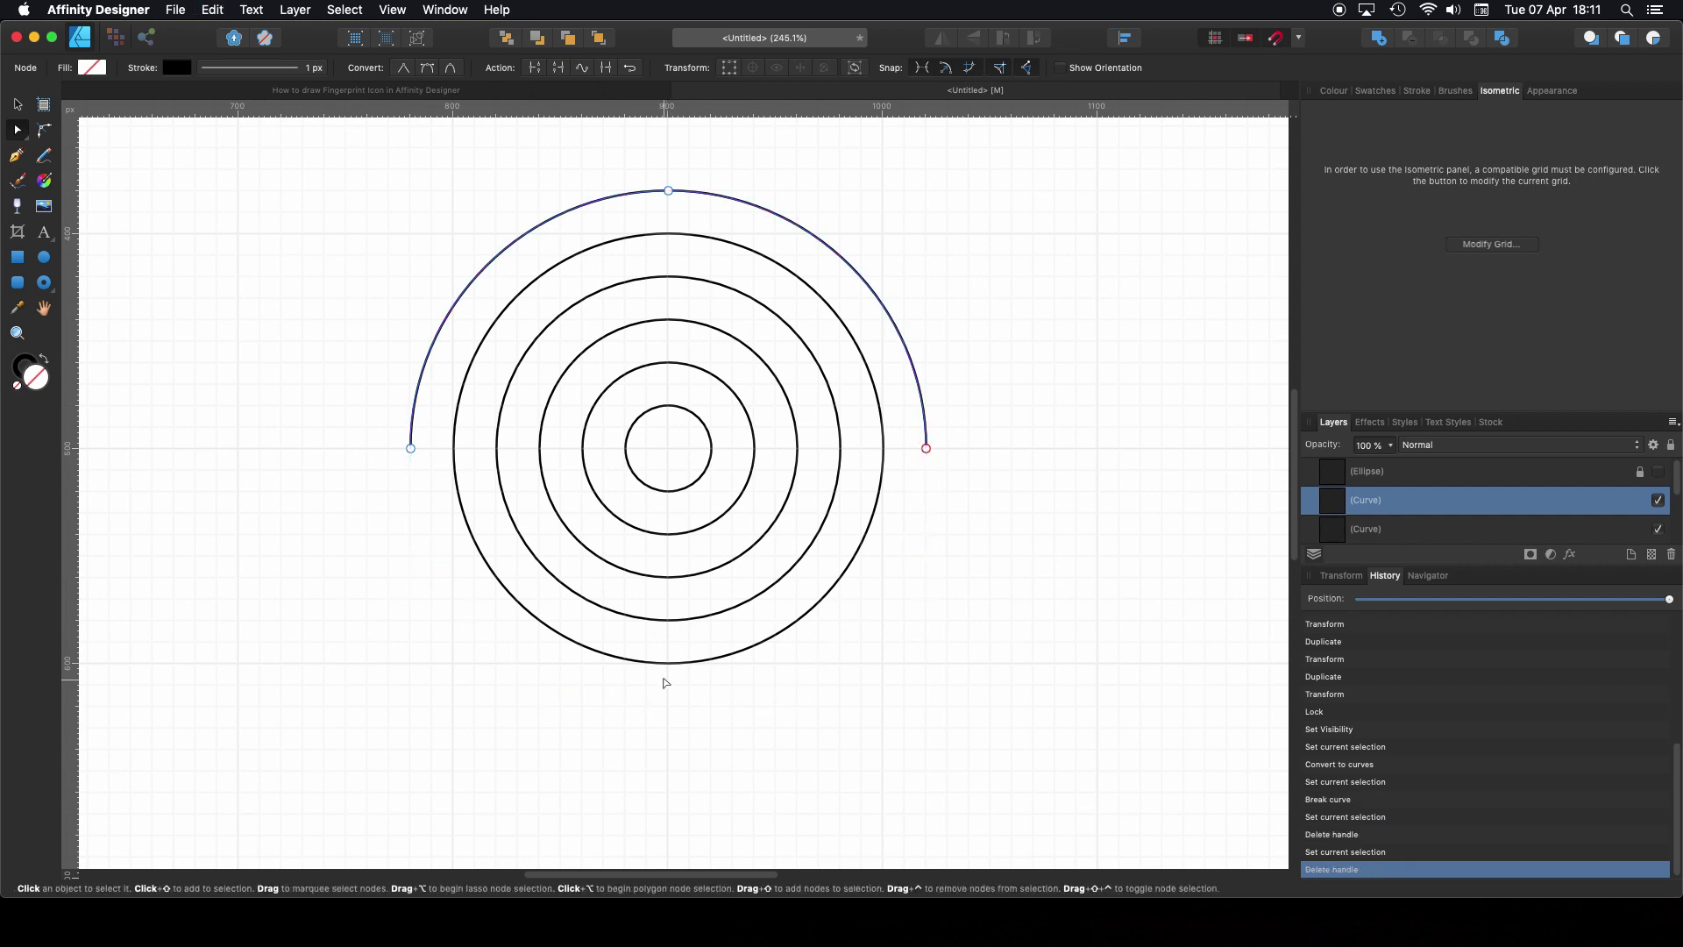
Step: Break the 200 px circle at its bottom node and remove its lower half
click(669, 664)
click(669, 664)
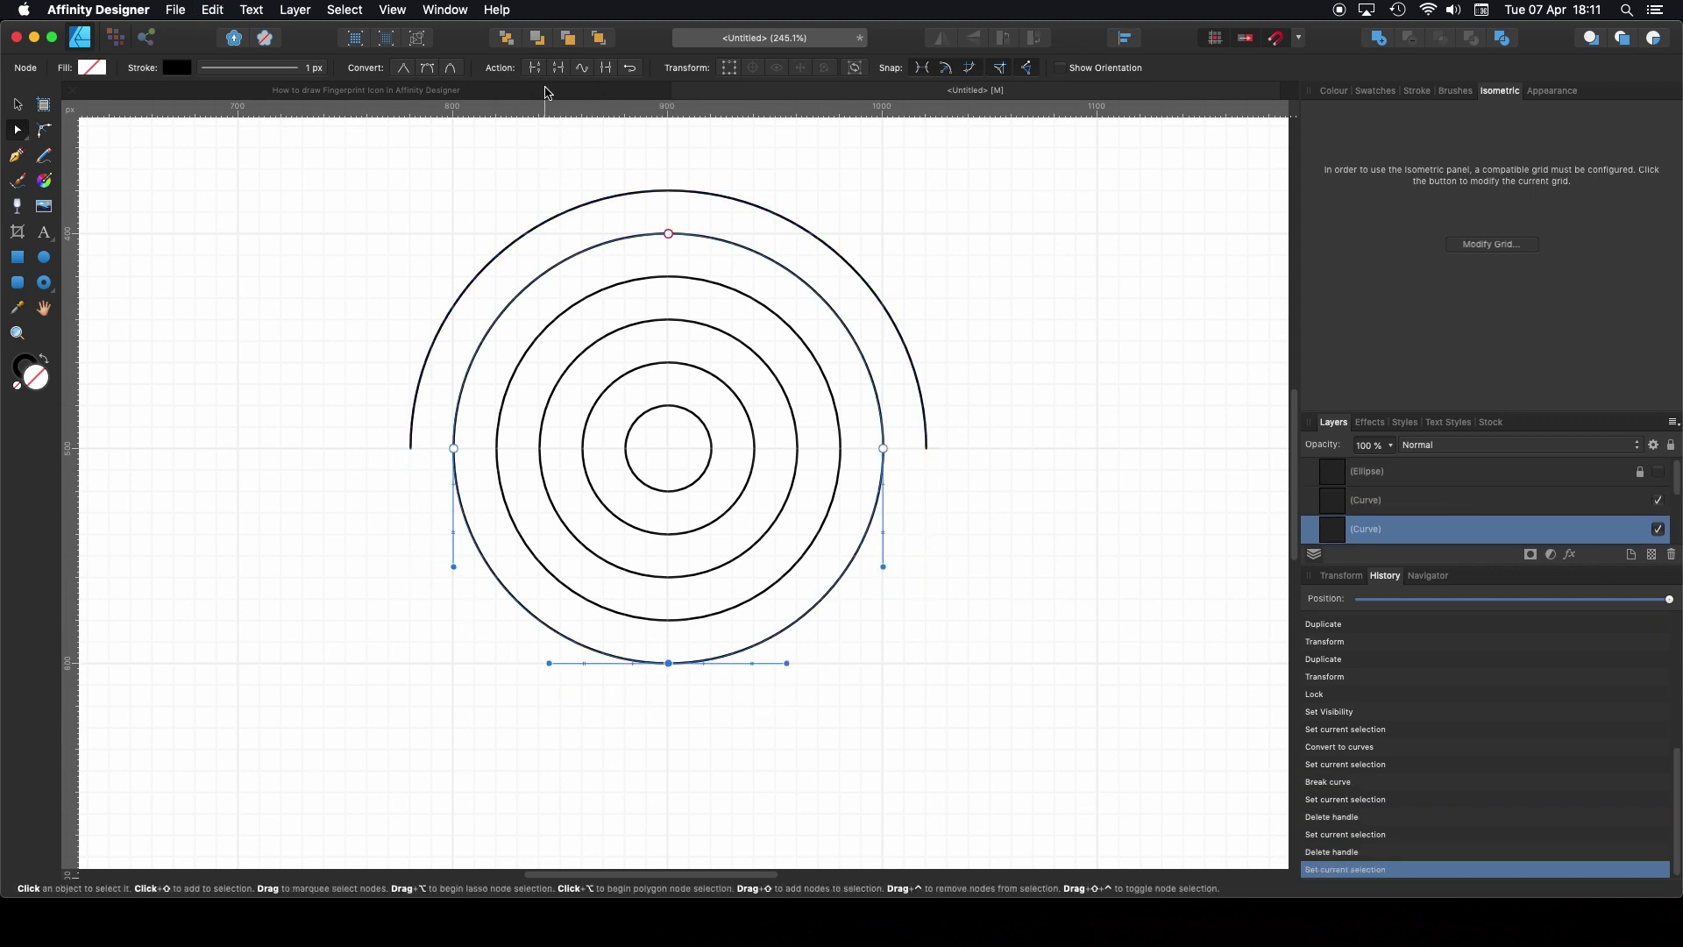
click(536, 69)
click(669, 664)
key(Delete)
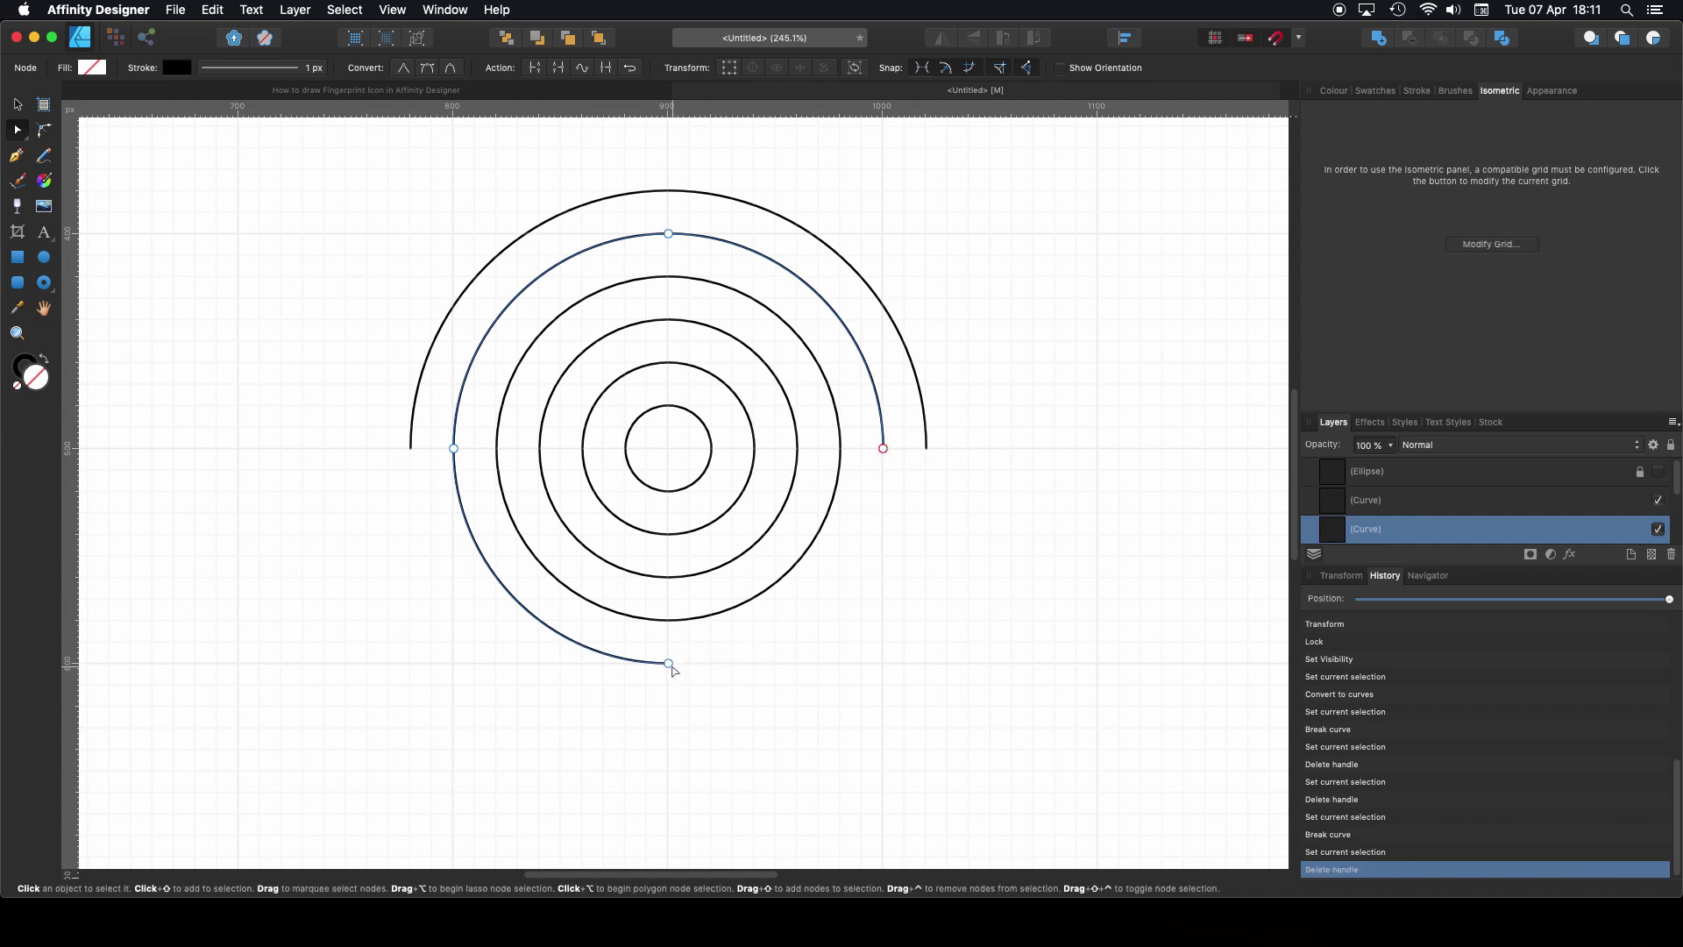
click(669, 667)
key(Delete)
Step: Cut the 160 px and 120 px circles down to upper semicircles by breaking their bottom nodes and deleting the loose ends
click(670, 621)
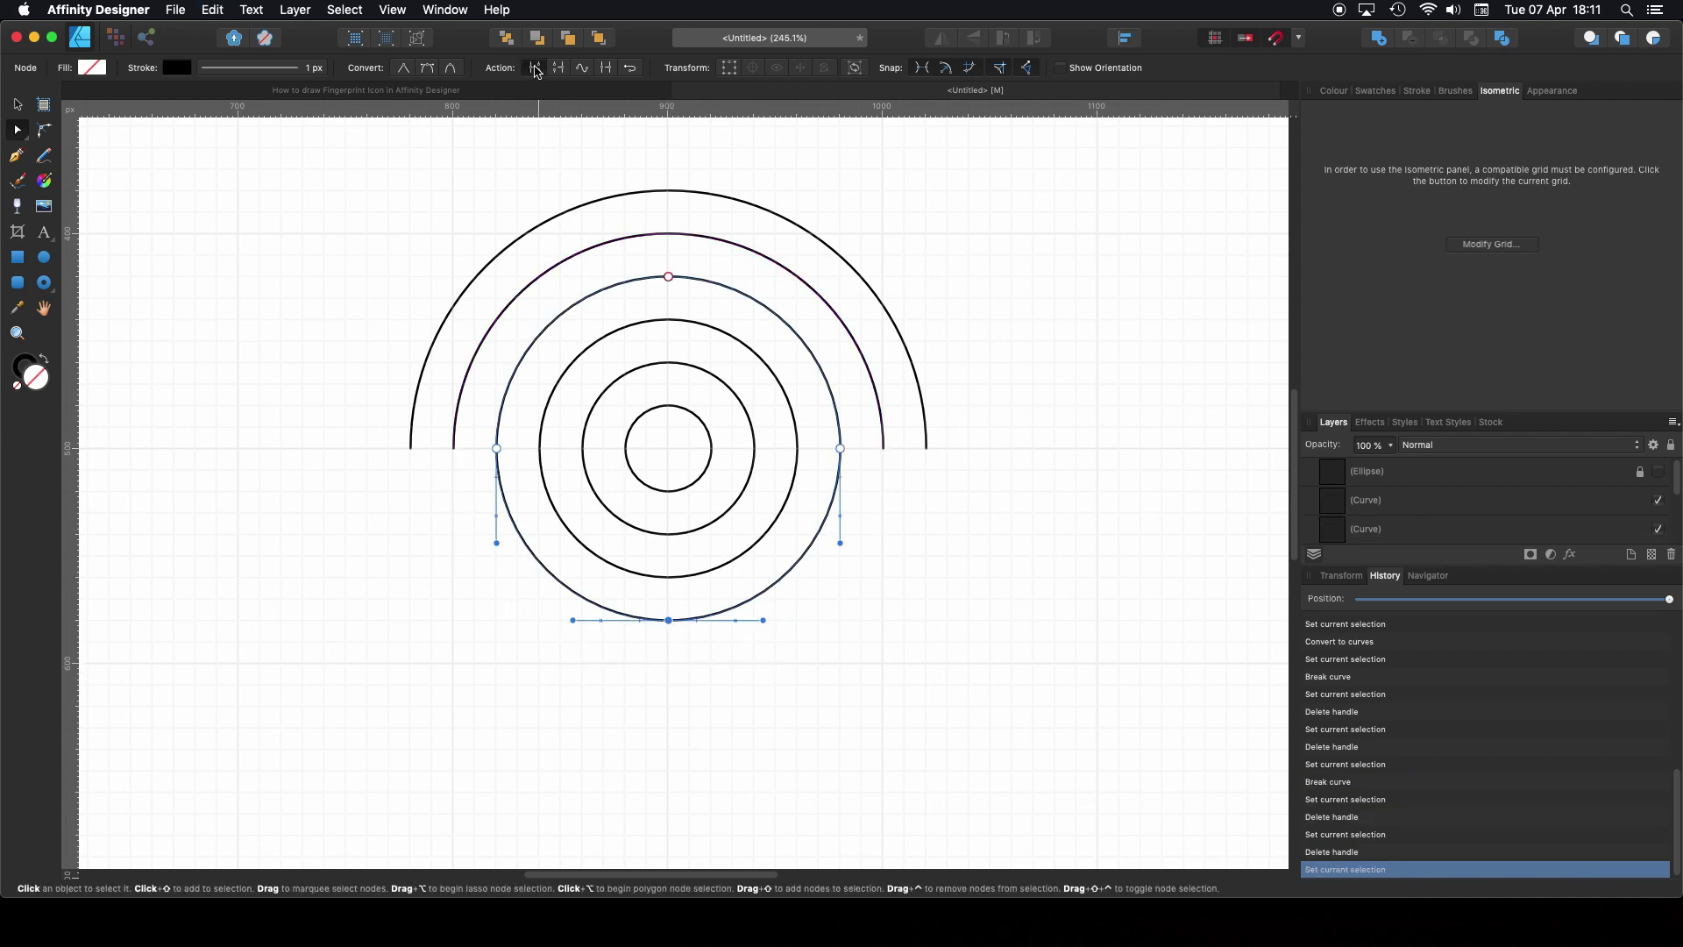
key(Delete)
key(super+z)
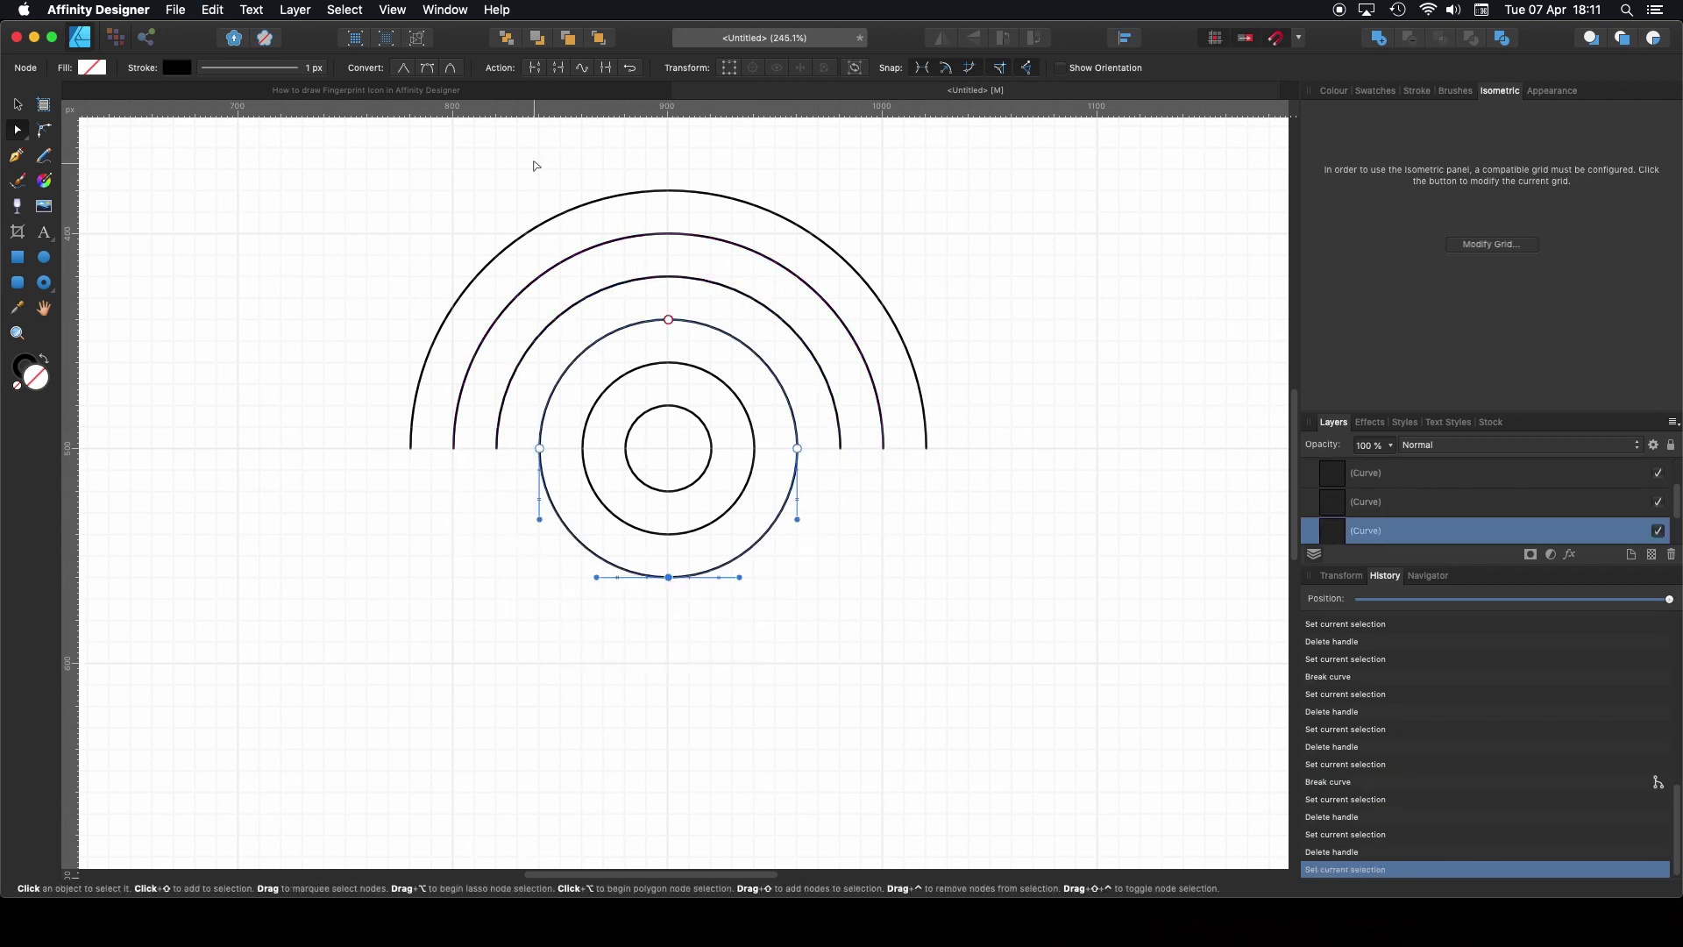
key(Delete)
click(669, 578)
key(Delete)
Step: Reduce the 80 px and 40 px circles to upper semicircles by breaking them at the bottom and deleting the end nodes
click(669, 535)
click(669, 535)
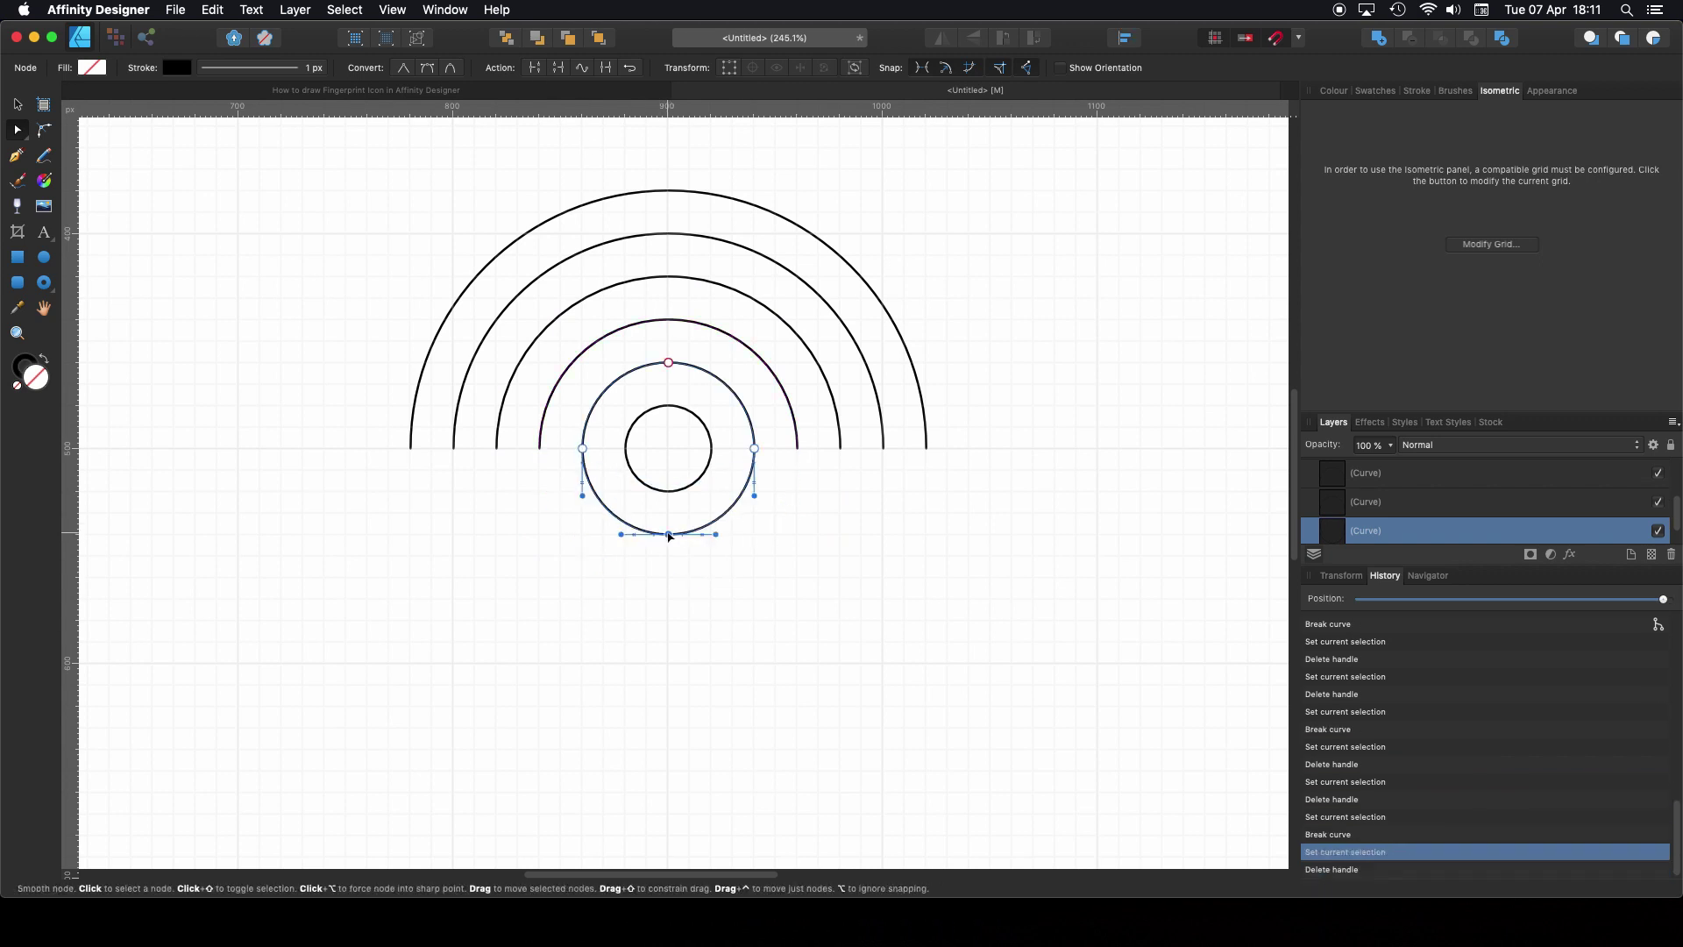
key(Delete)
click(669, 535)
key(Delete)
click(669, 491)
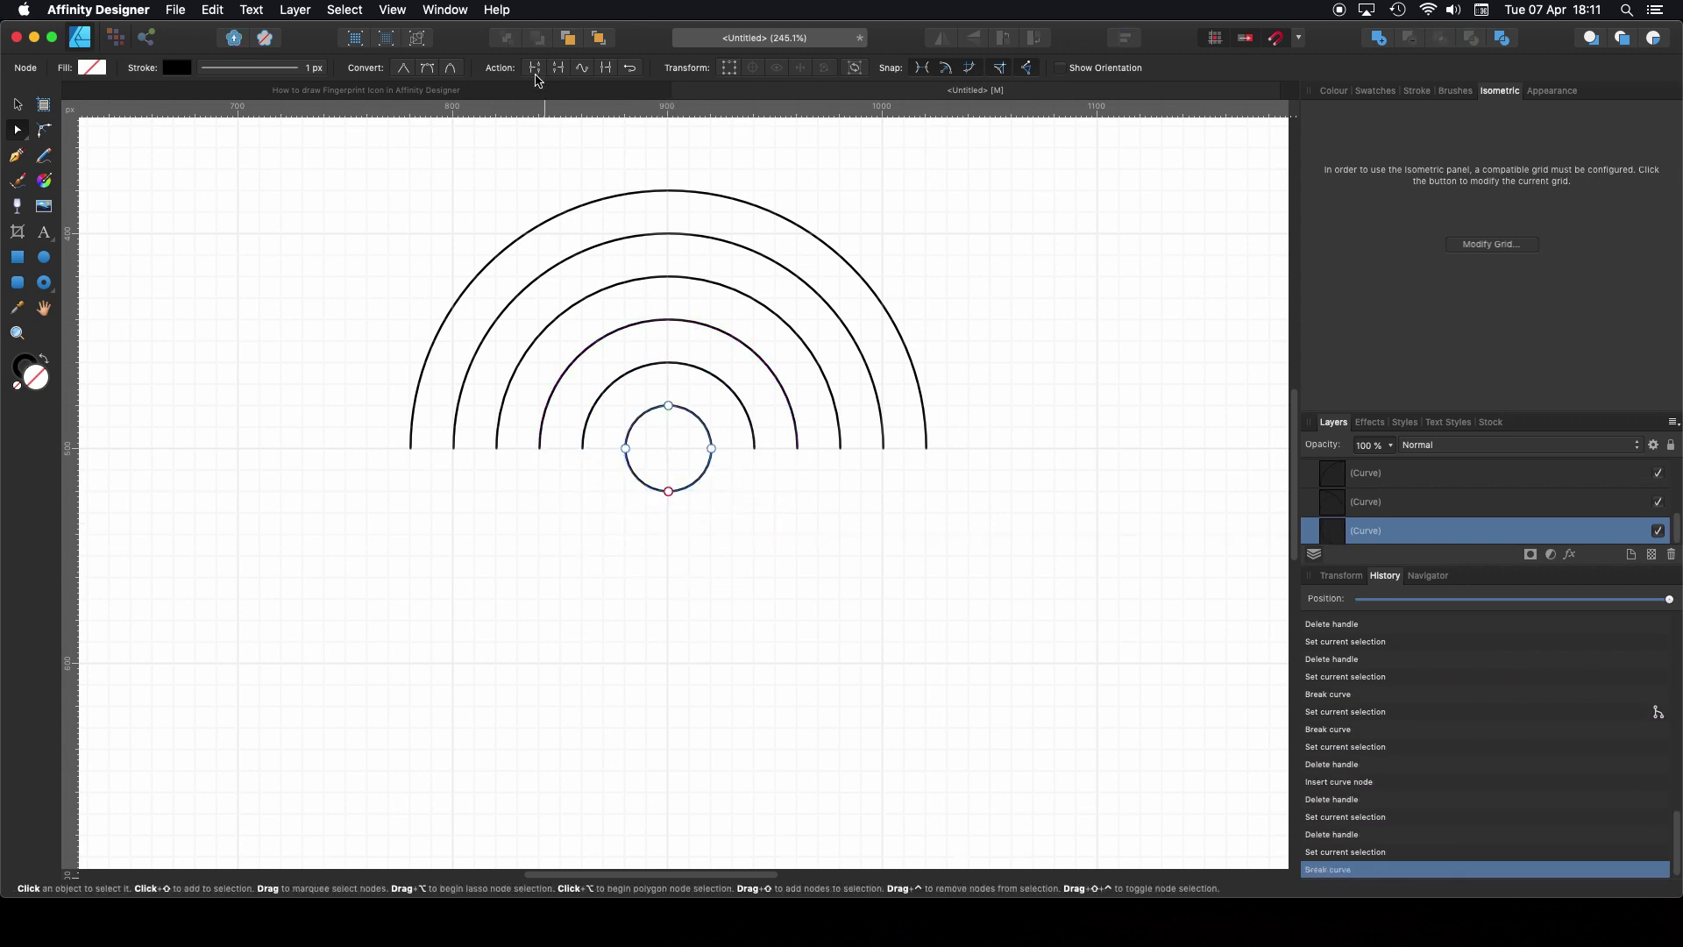
key(Delete)
key(Delete)
Step: Make the hidden 320 px circle visible again and unlock it
scroll(669, 526, down, 5)
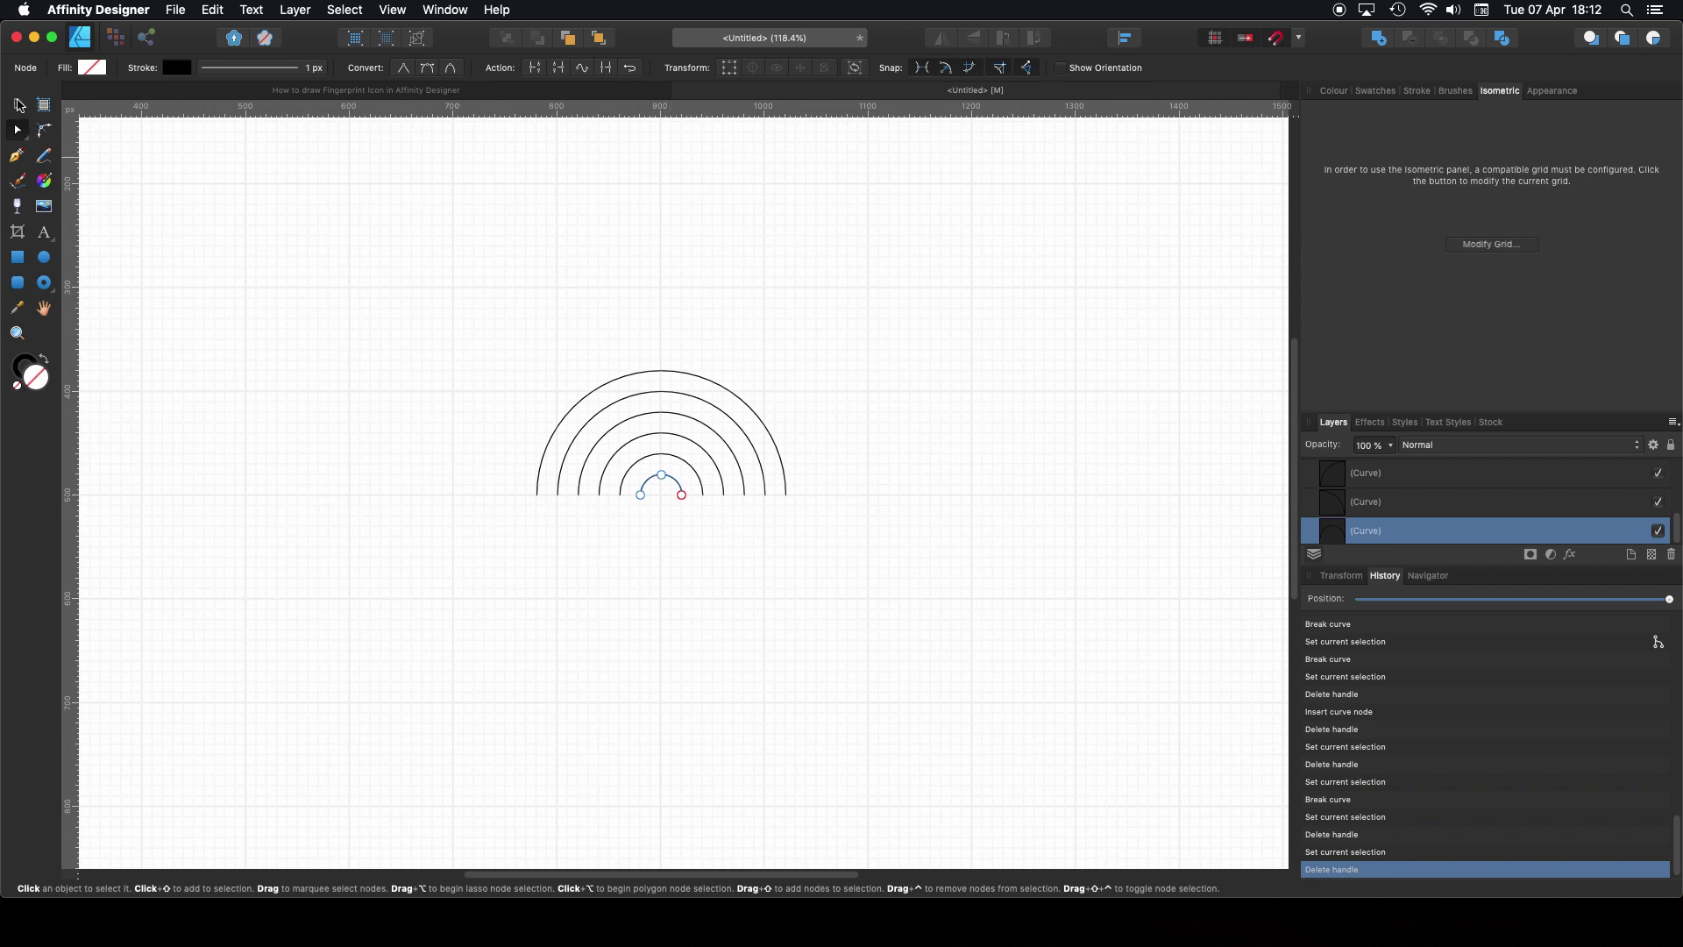
click(18, 105)
scroll(1408, 528, up, 5)
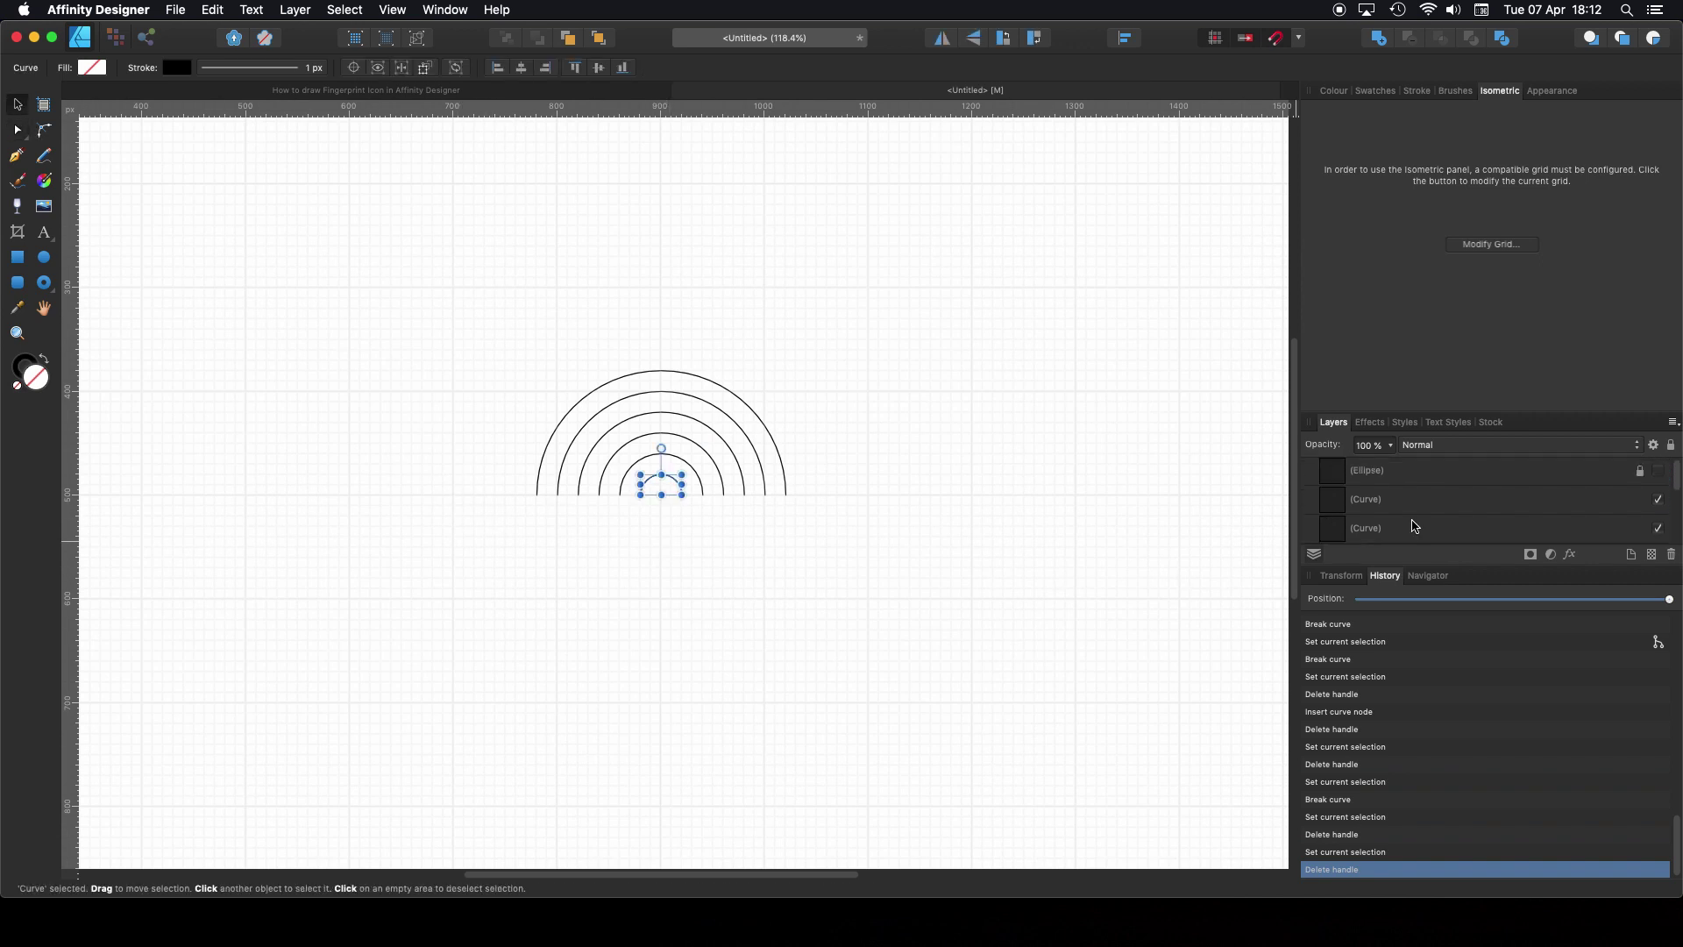
click(1658, 471)
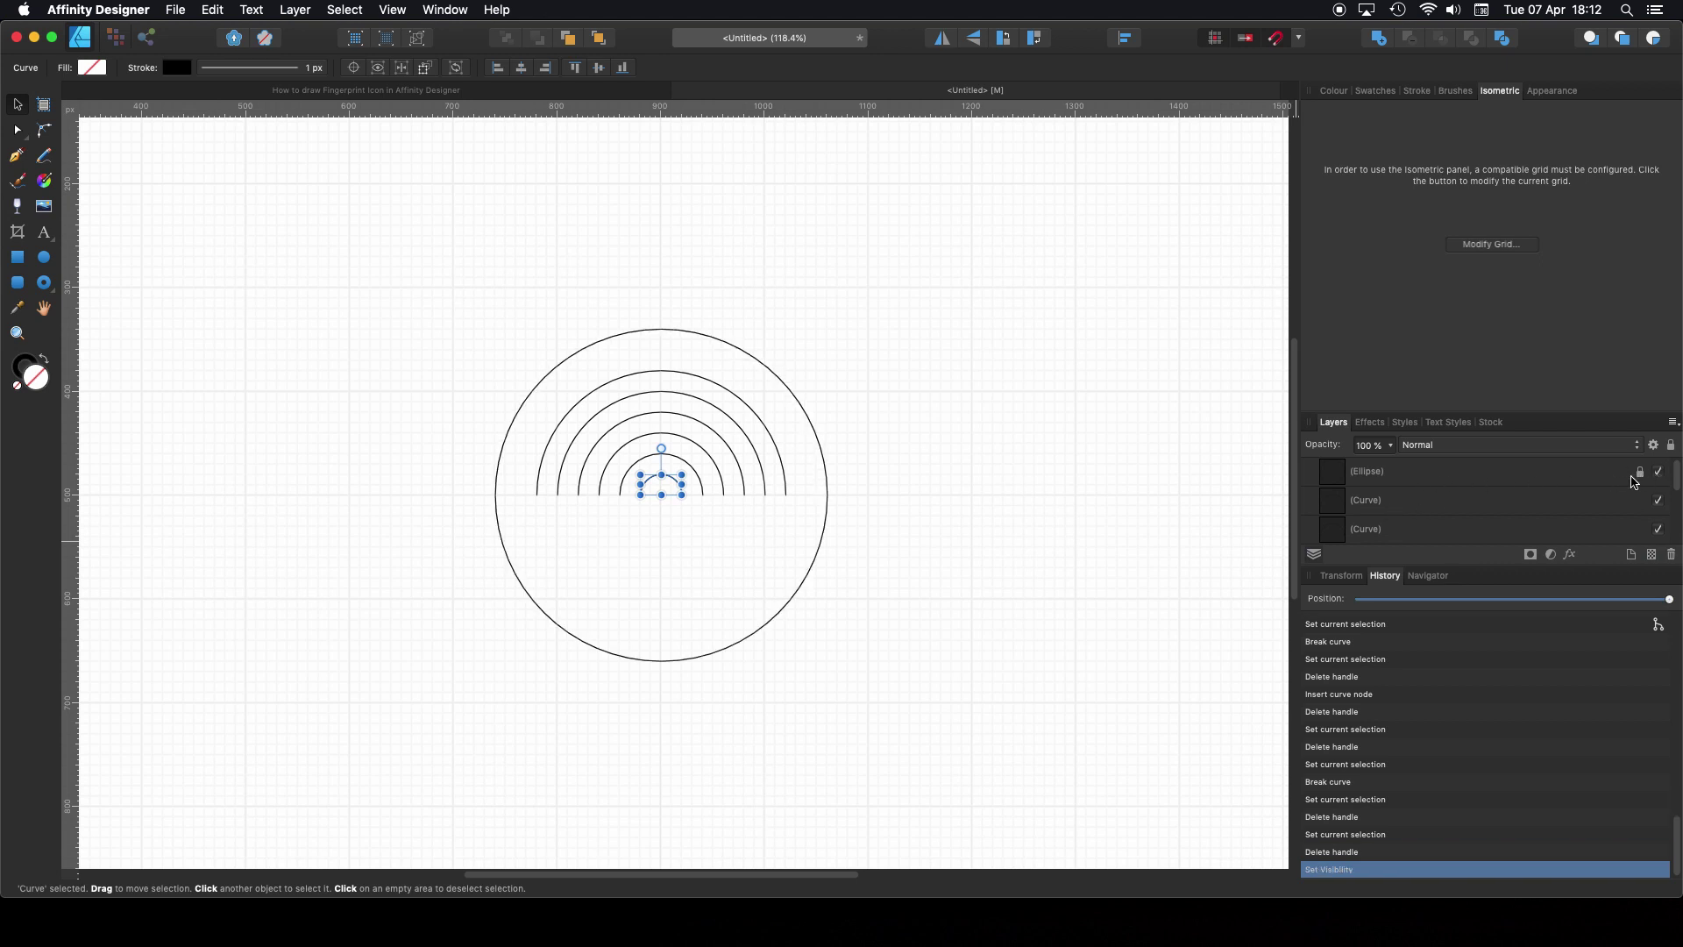
click(1641, 473)
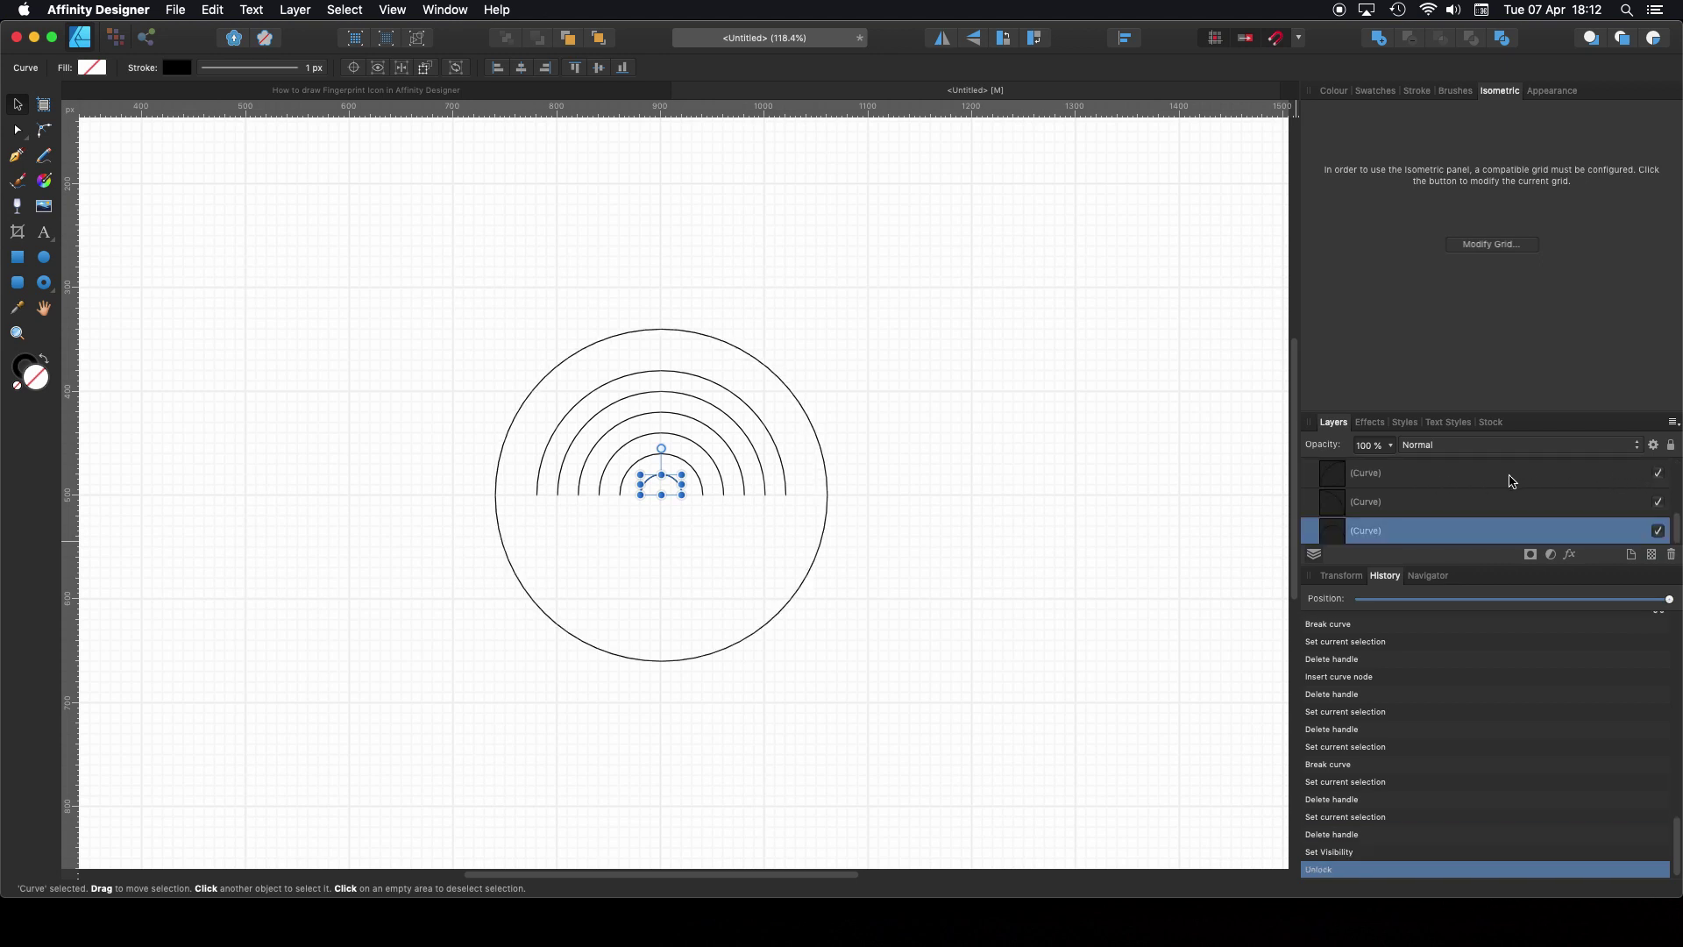
Step: Duplicate the 320 px circle and move the copy horizontally left until its right edge meets the outermost arc's left end
click(823, 545)
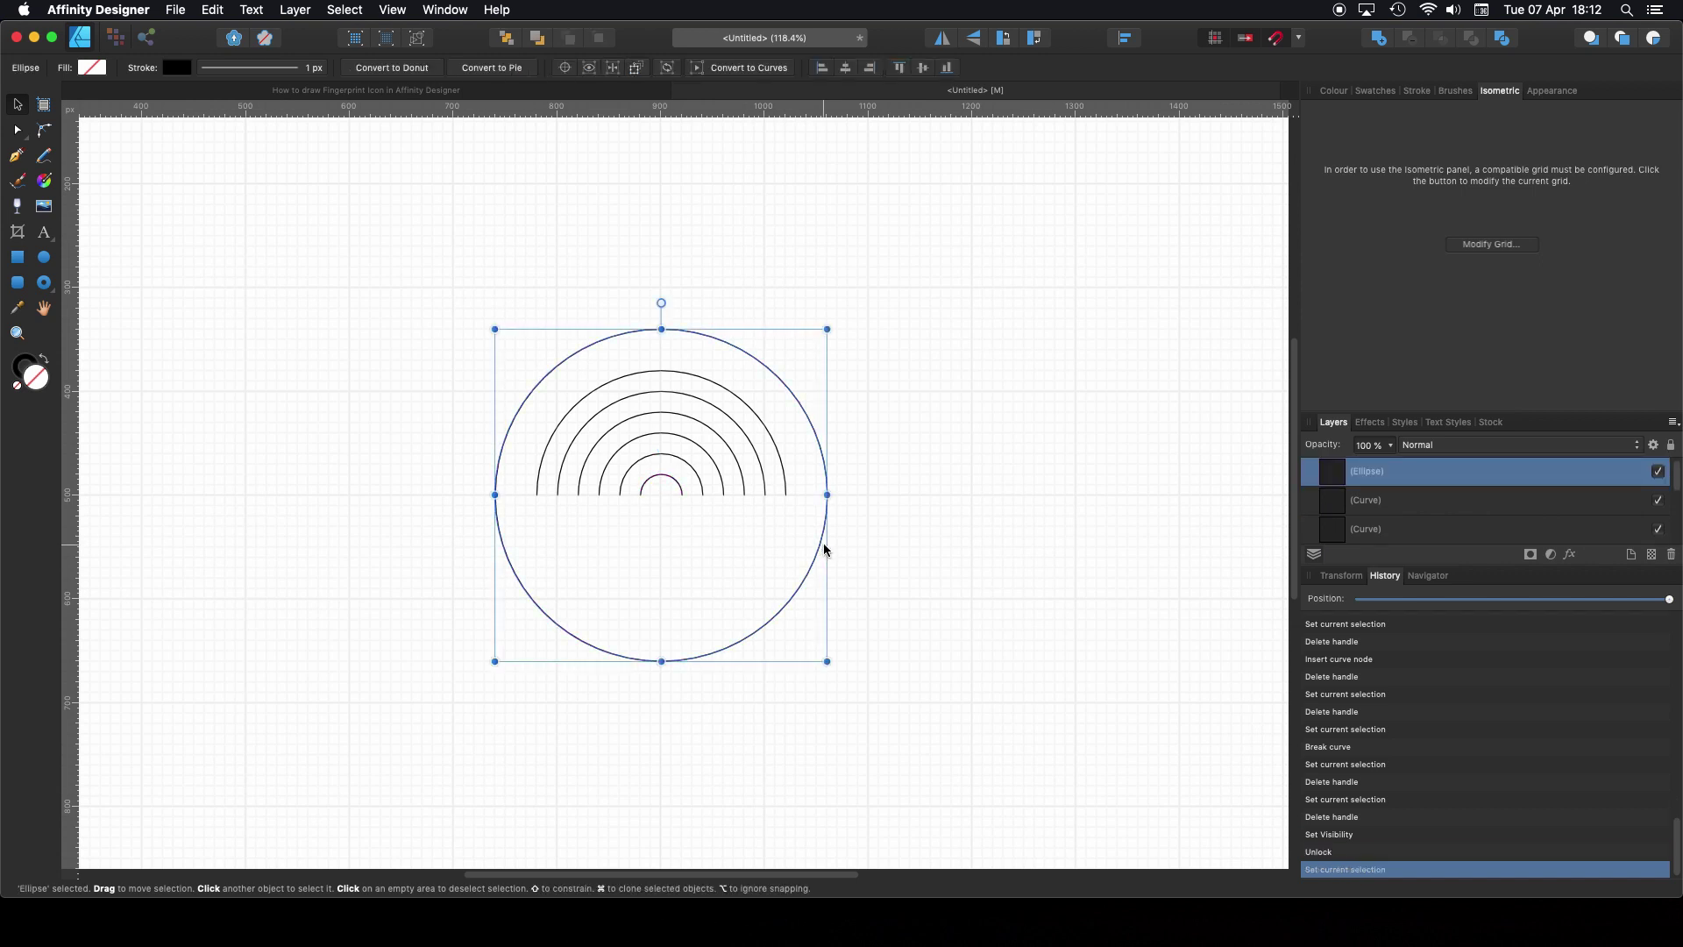
key(super+j)
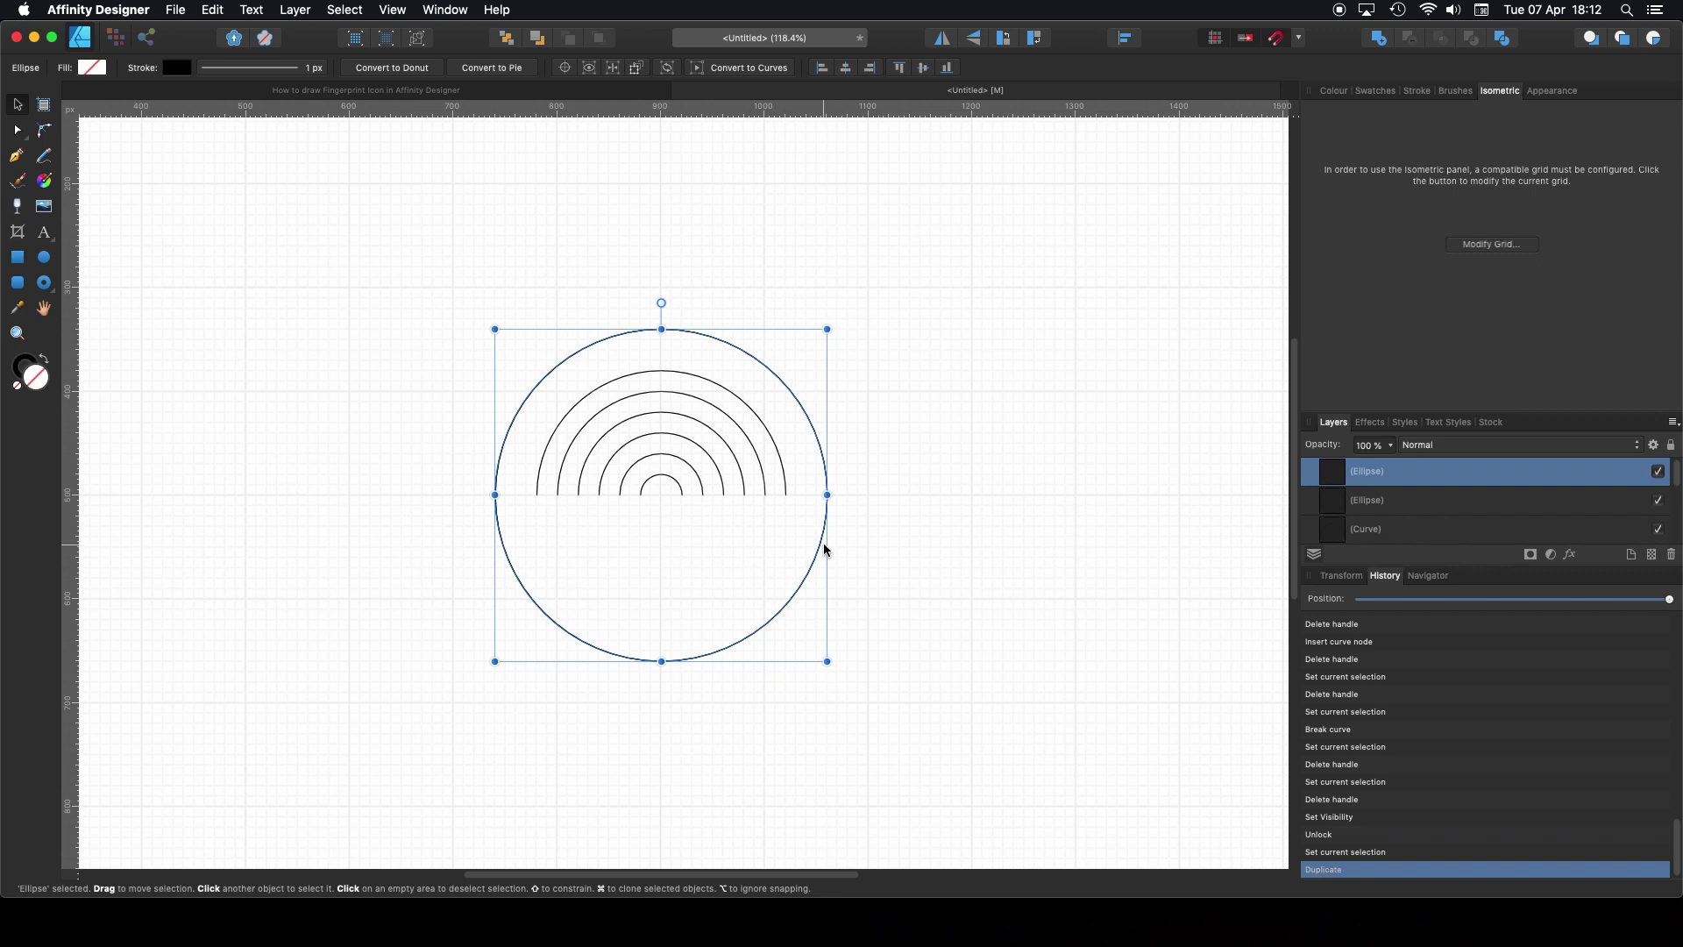
drag(819, 544, 536, 545)
scroll(542, 496, up, 3)
scroll(541, 502, up, 2)
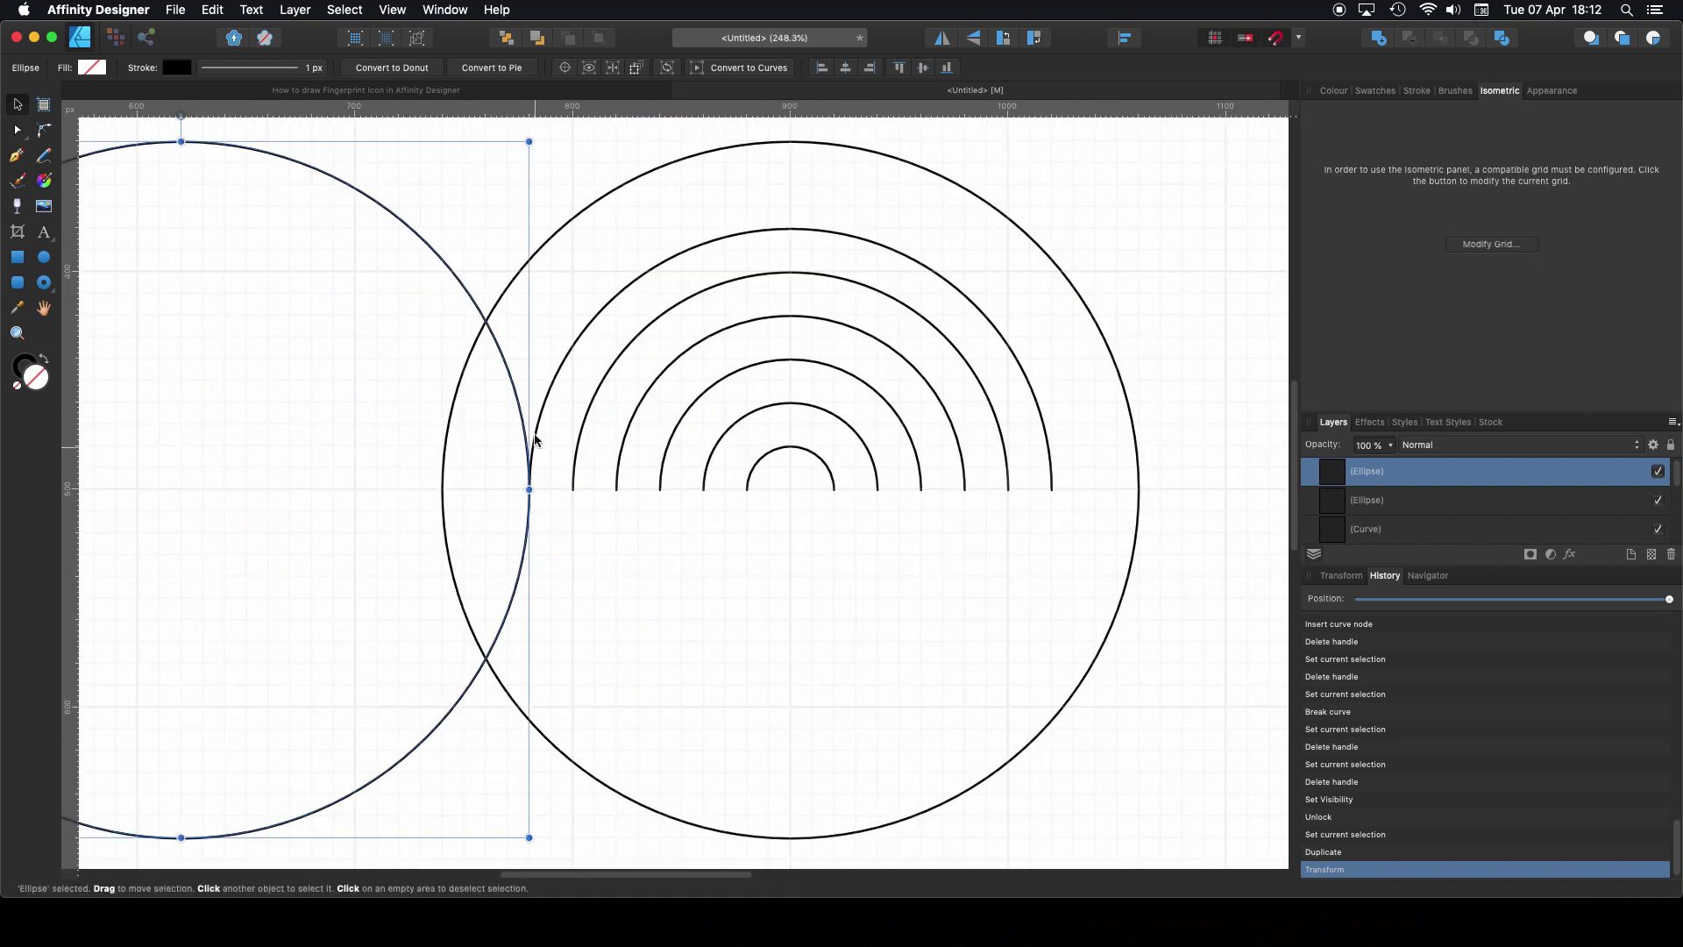
scroll(525, 507, up, 3)
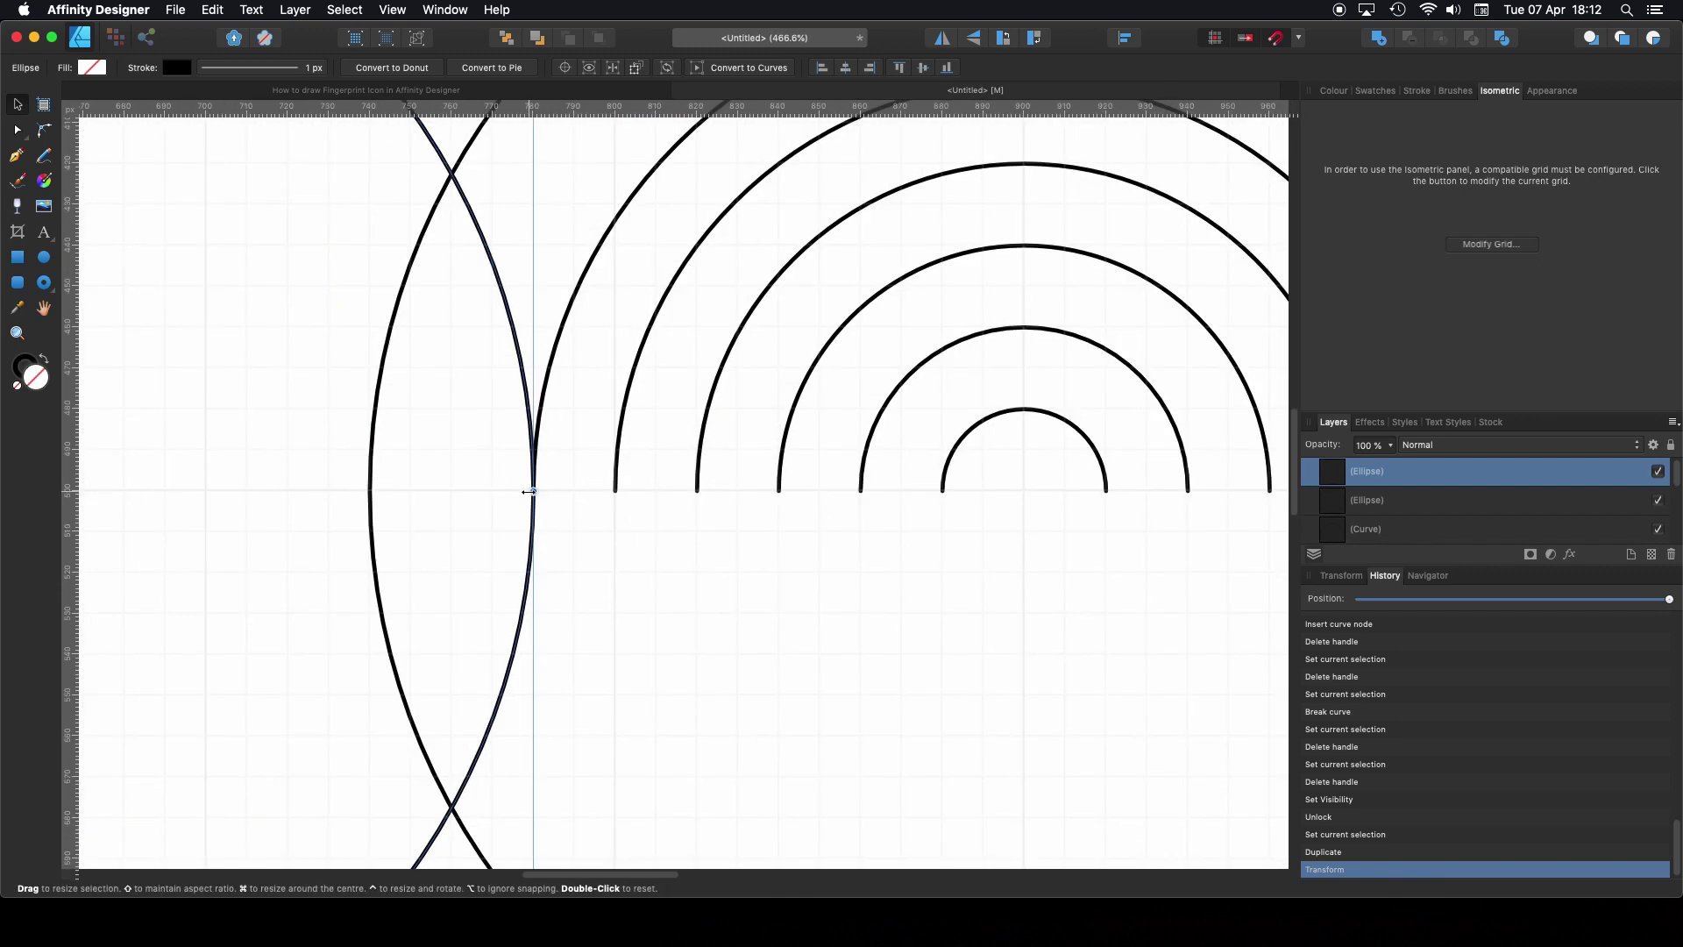
Step: Hide and lock the original 320 px circle around the arcs
click(371, 532)
click(1658, 499)
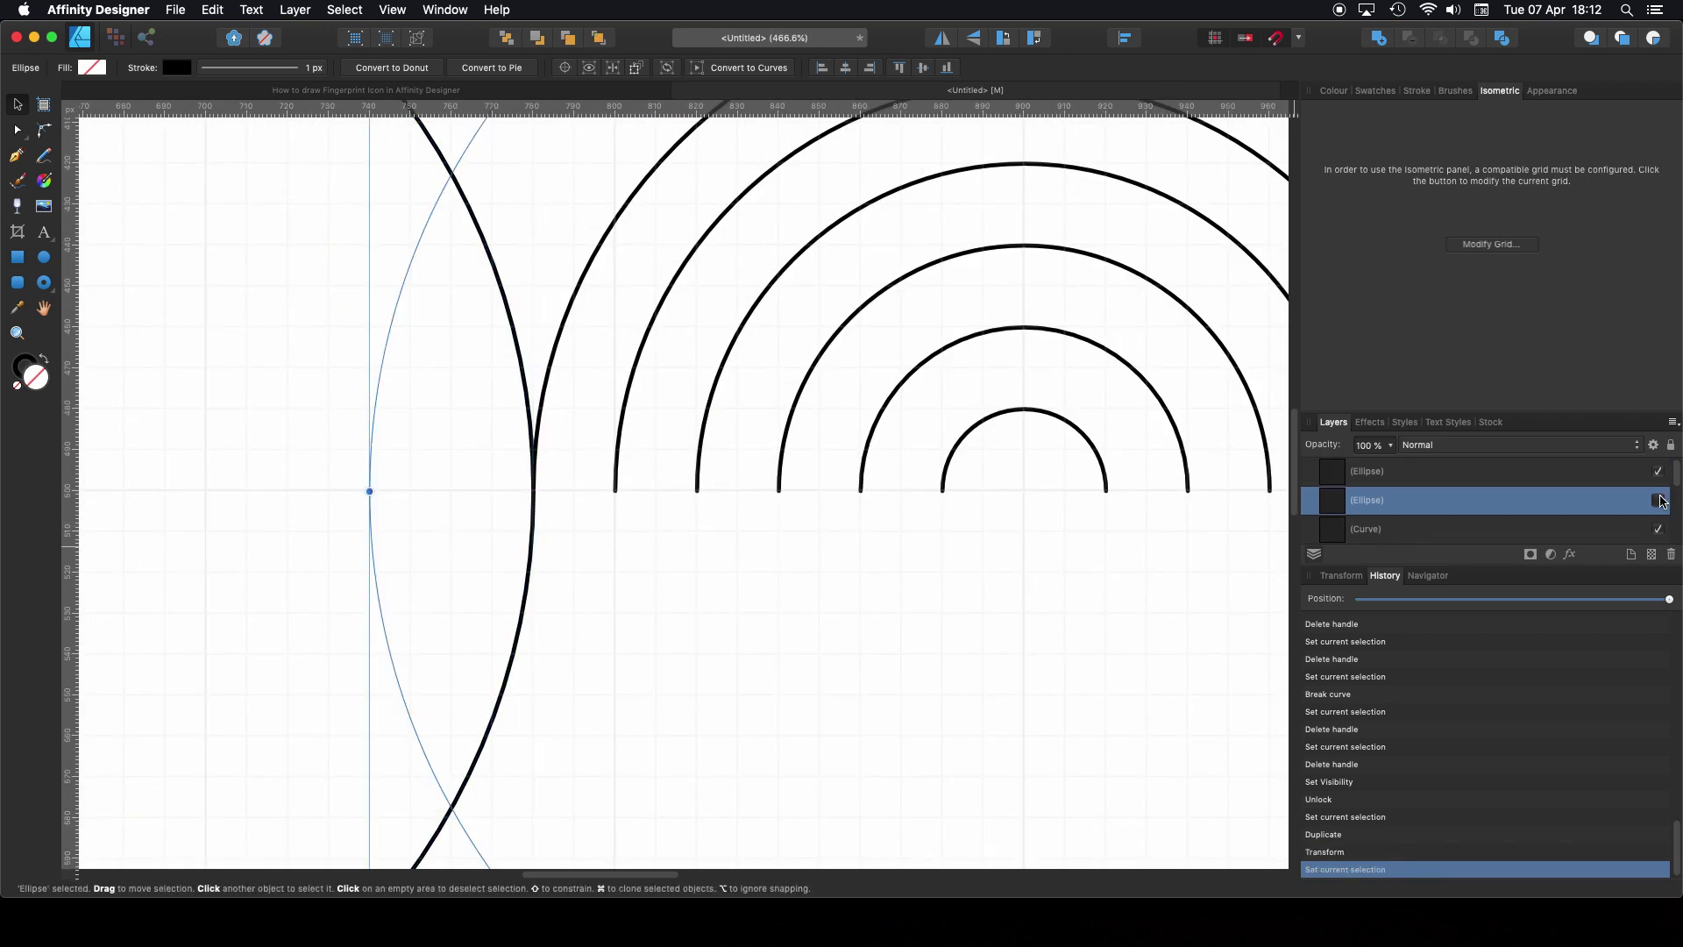
click(1671, 445)
Step: Duplicate the full circle beside the arcs and enlarge the copy about its centre to meet the second-outermost arc's left end
scroll(875, 530, down, 5)
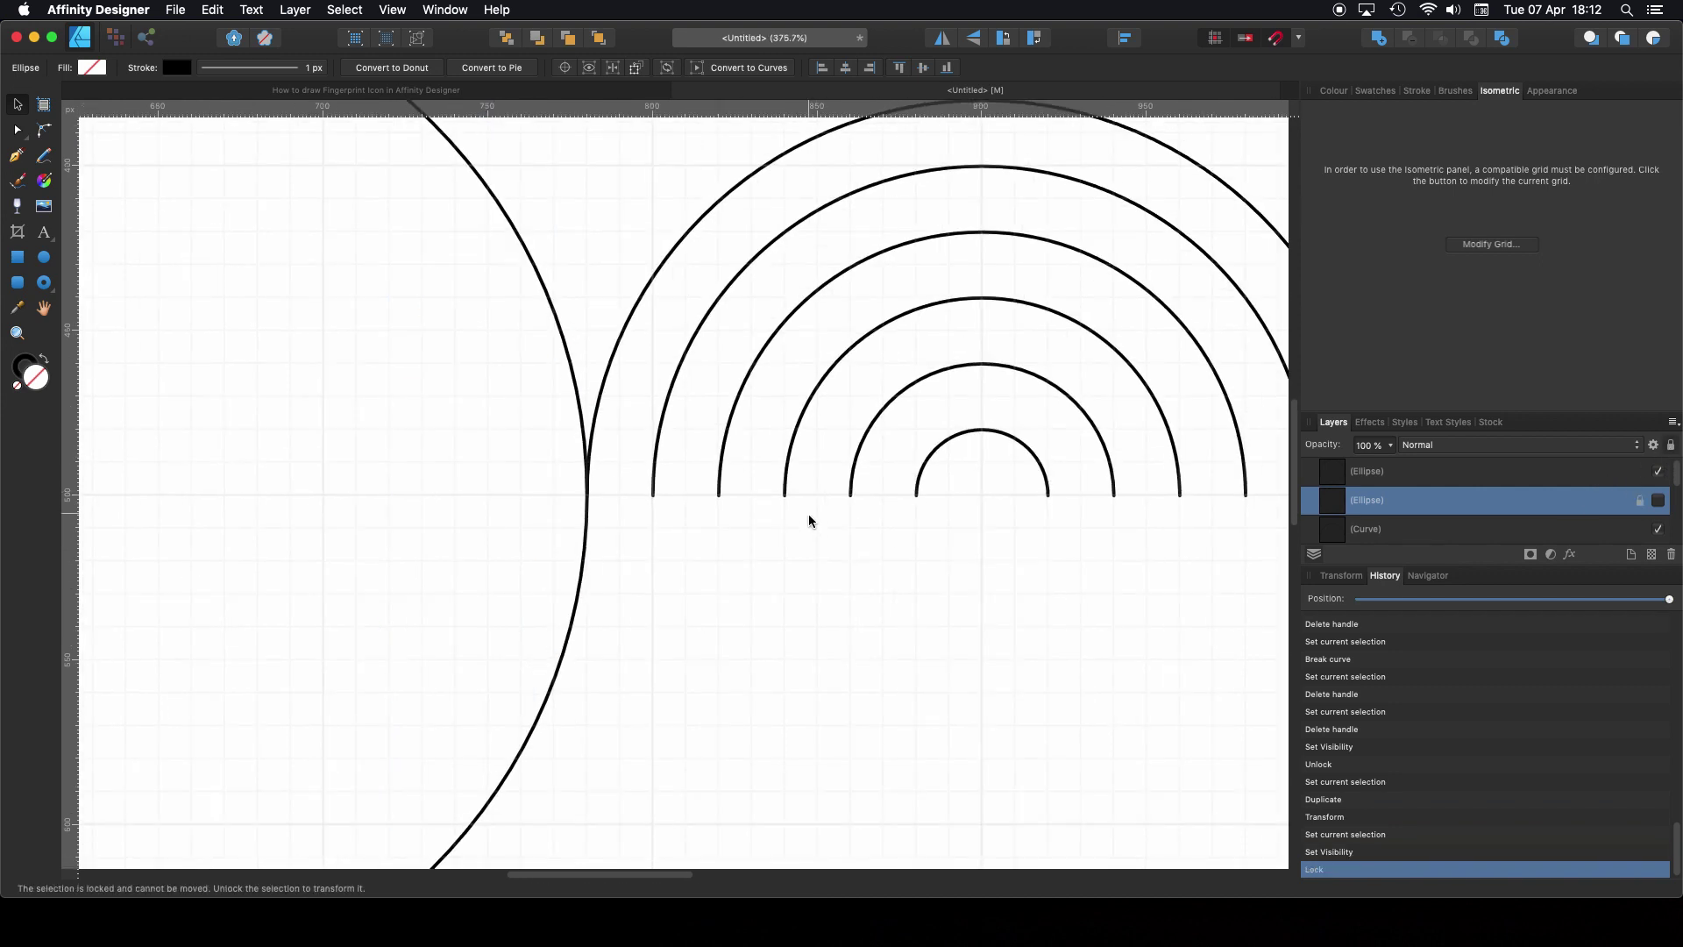
scroll(821, 541, down, 2)
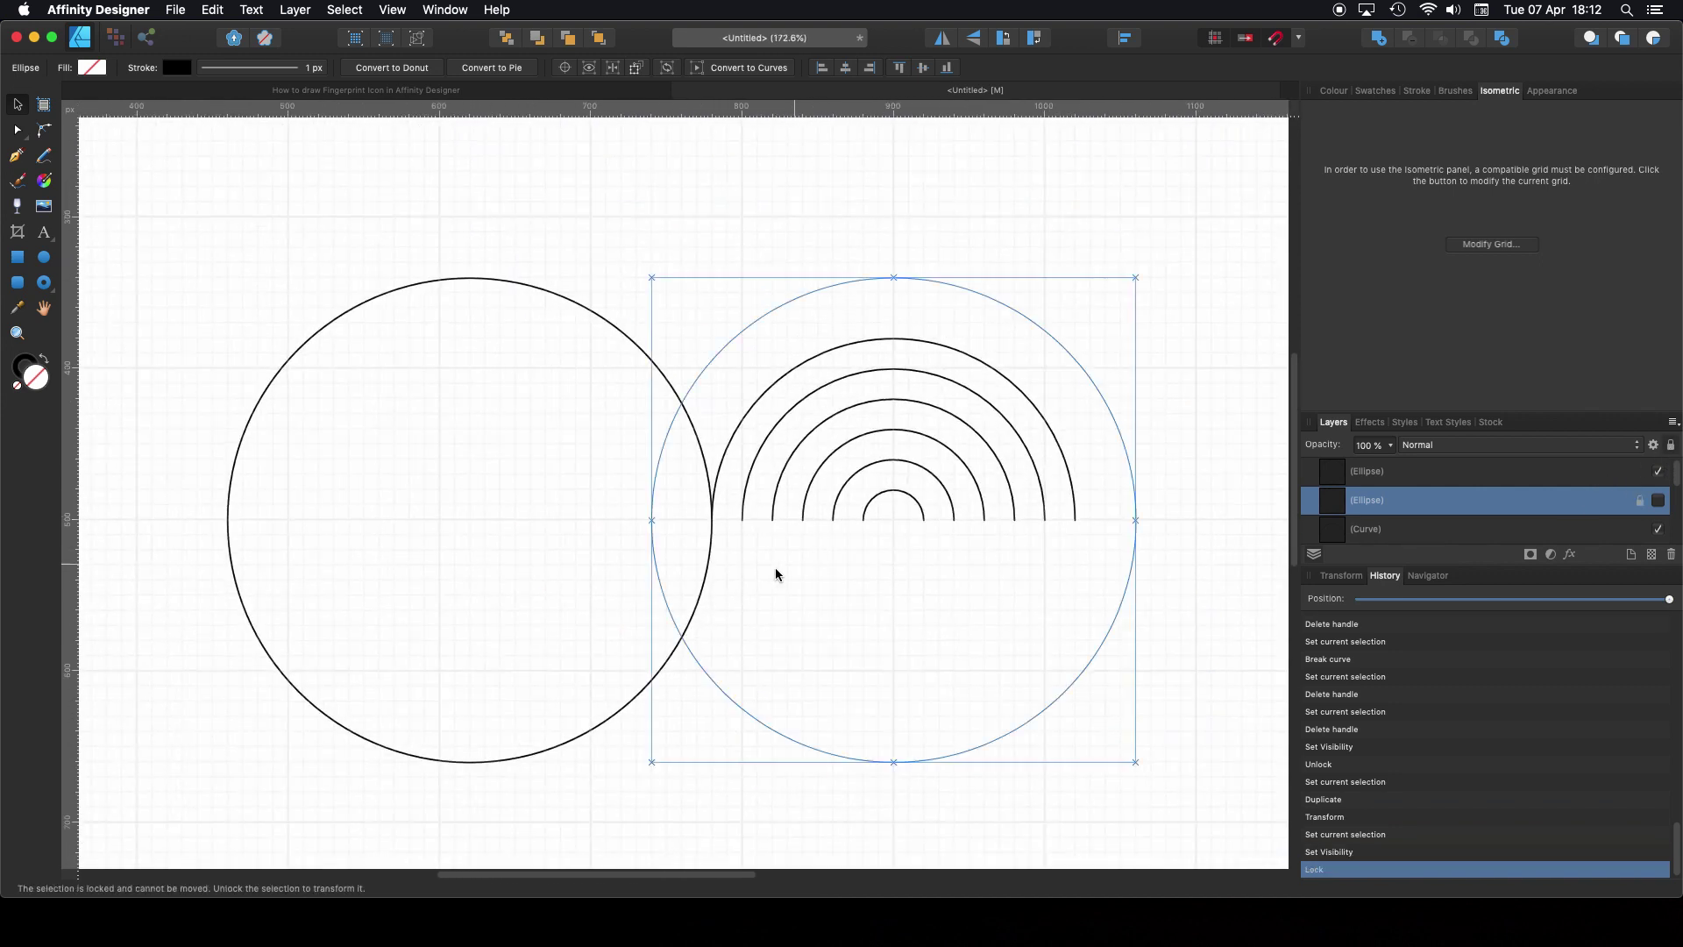
click(637, 692)
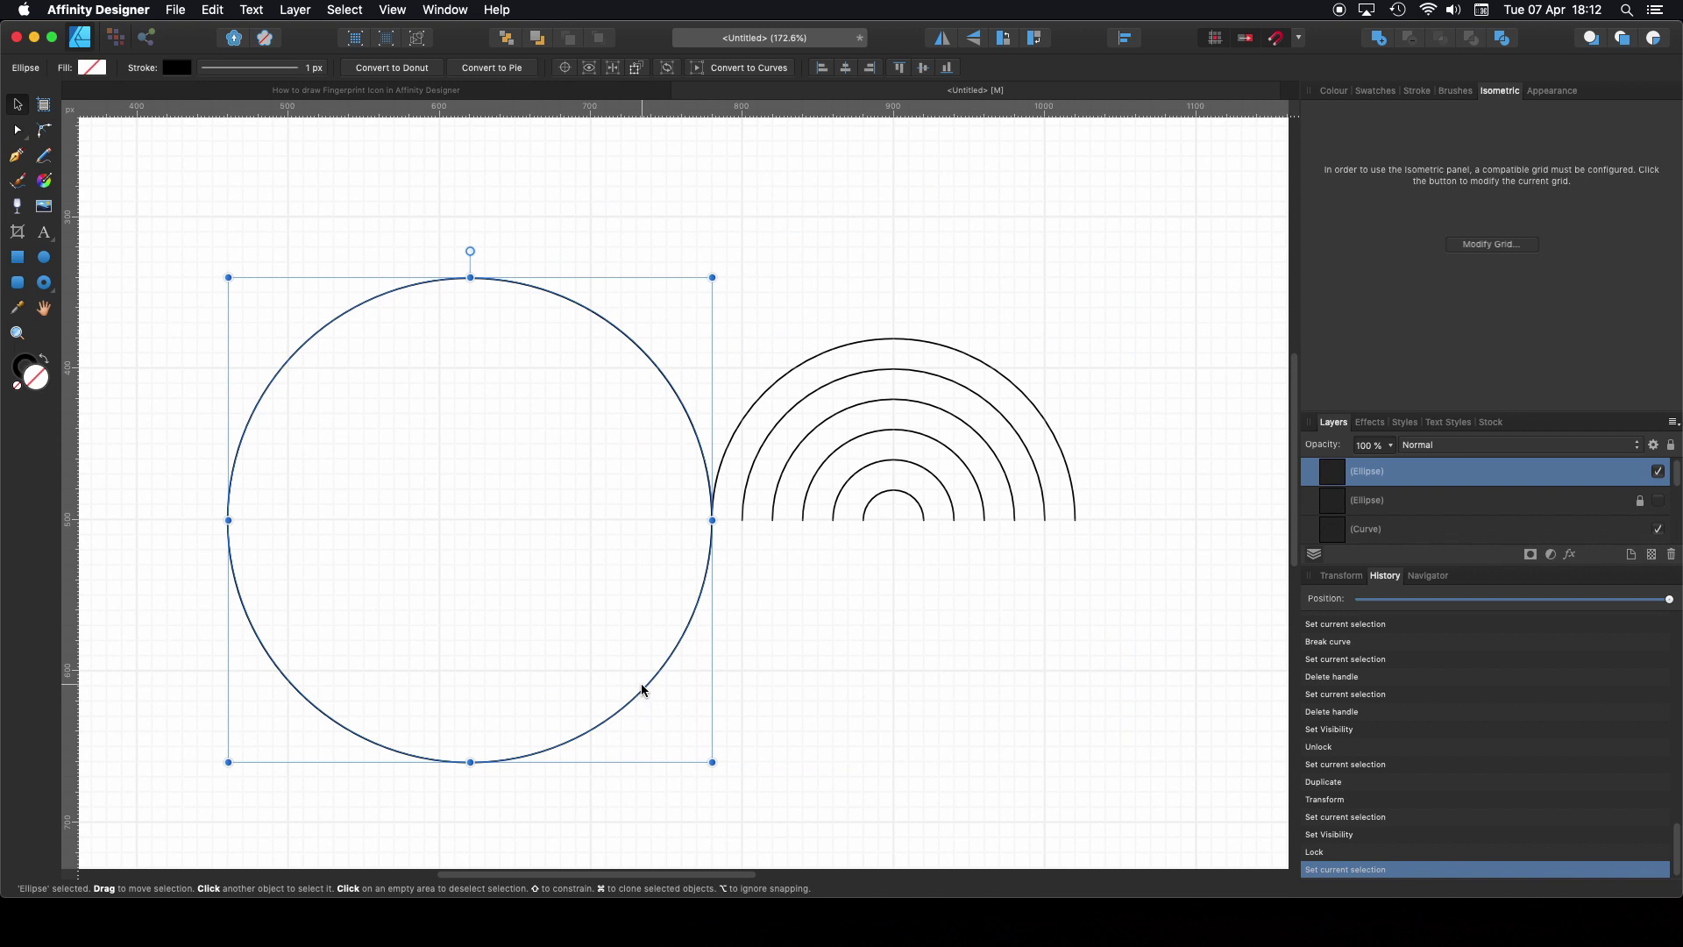
key(super+j)
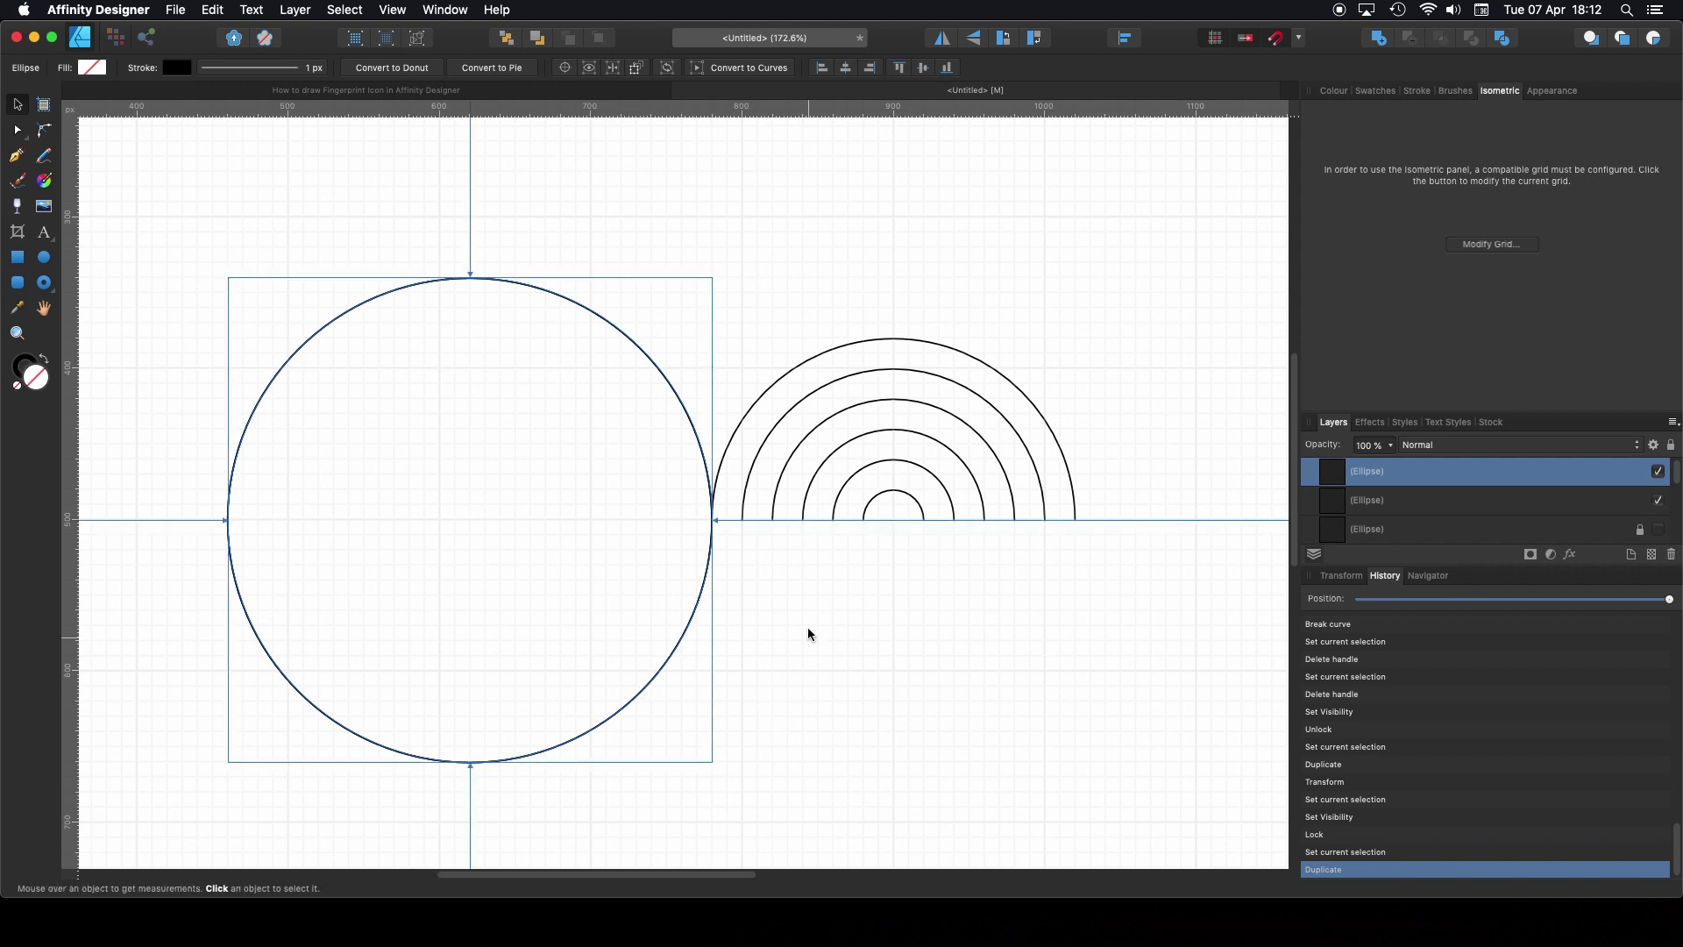
drag(711, 520, 742, 521)
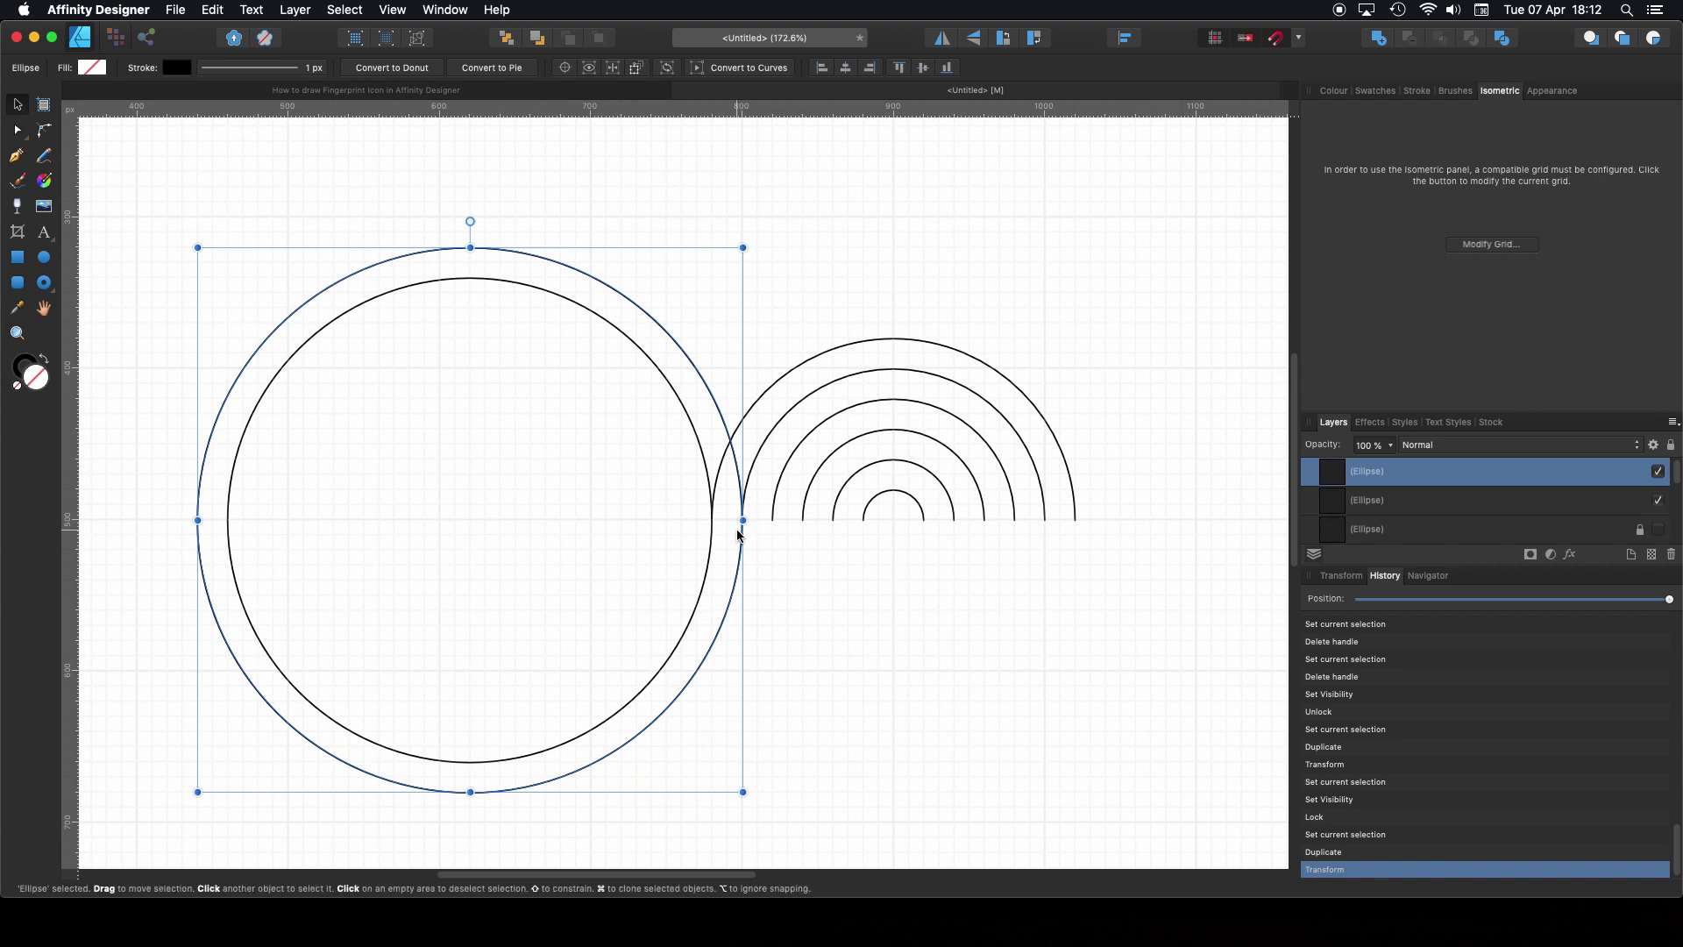
Step: Add two more concentric duplicates, enlarged to meet the left ends of the third and fourth arcs counted from outside
key(super+j)
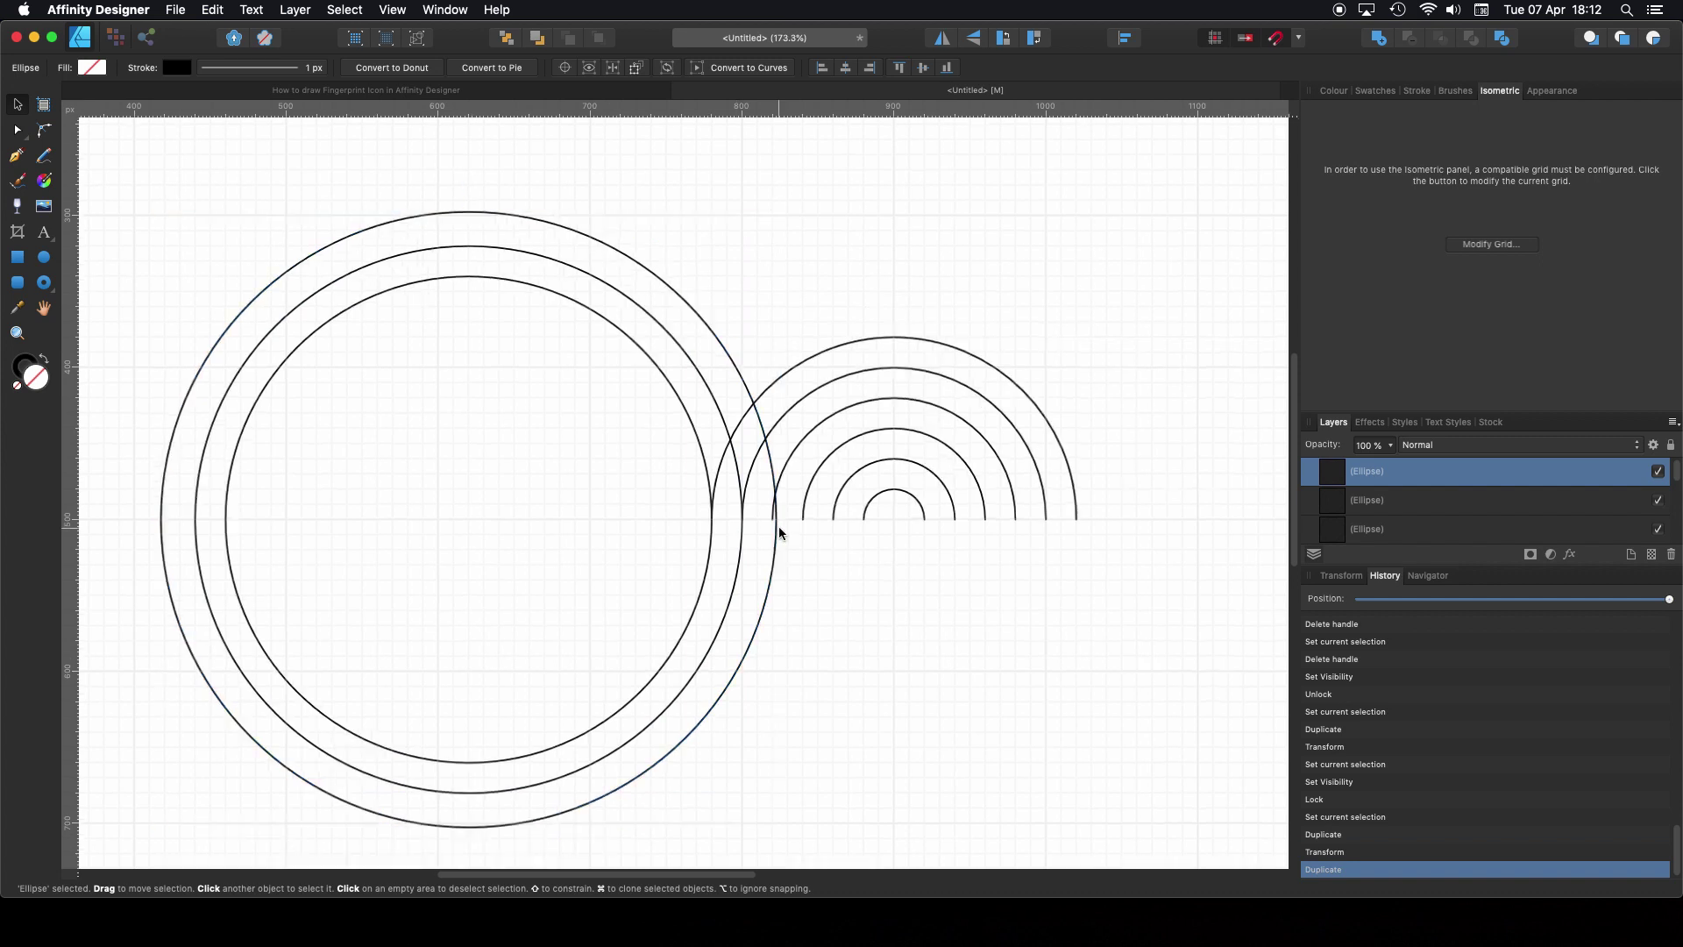
scroll(777, 525, up, 5)
drag(773, 512, 762, 512)
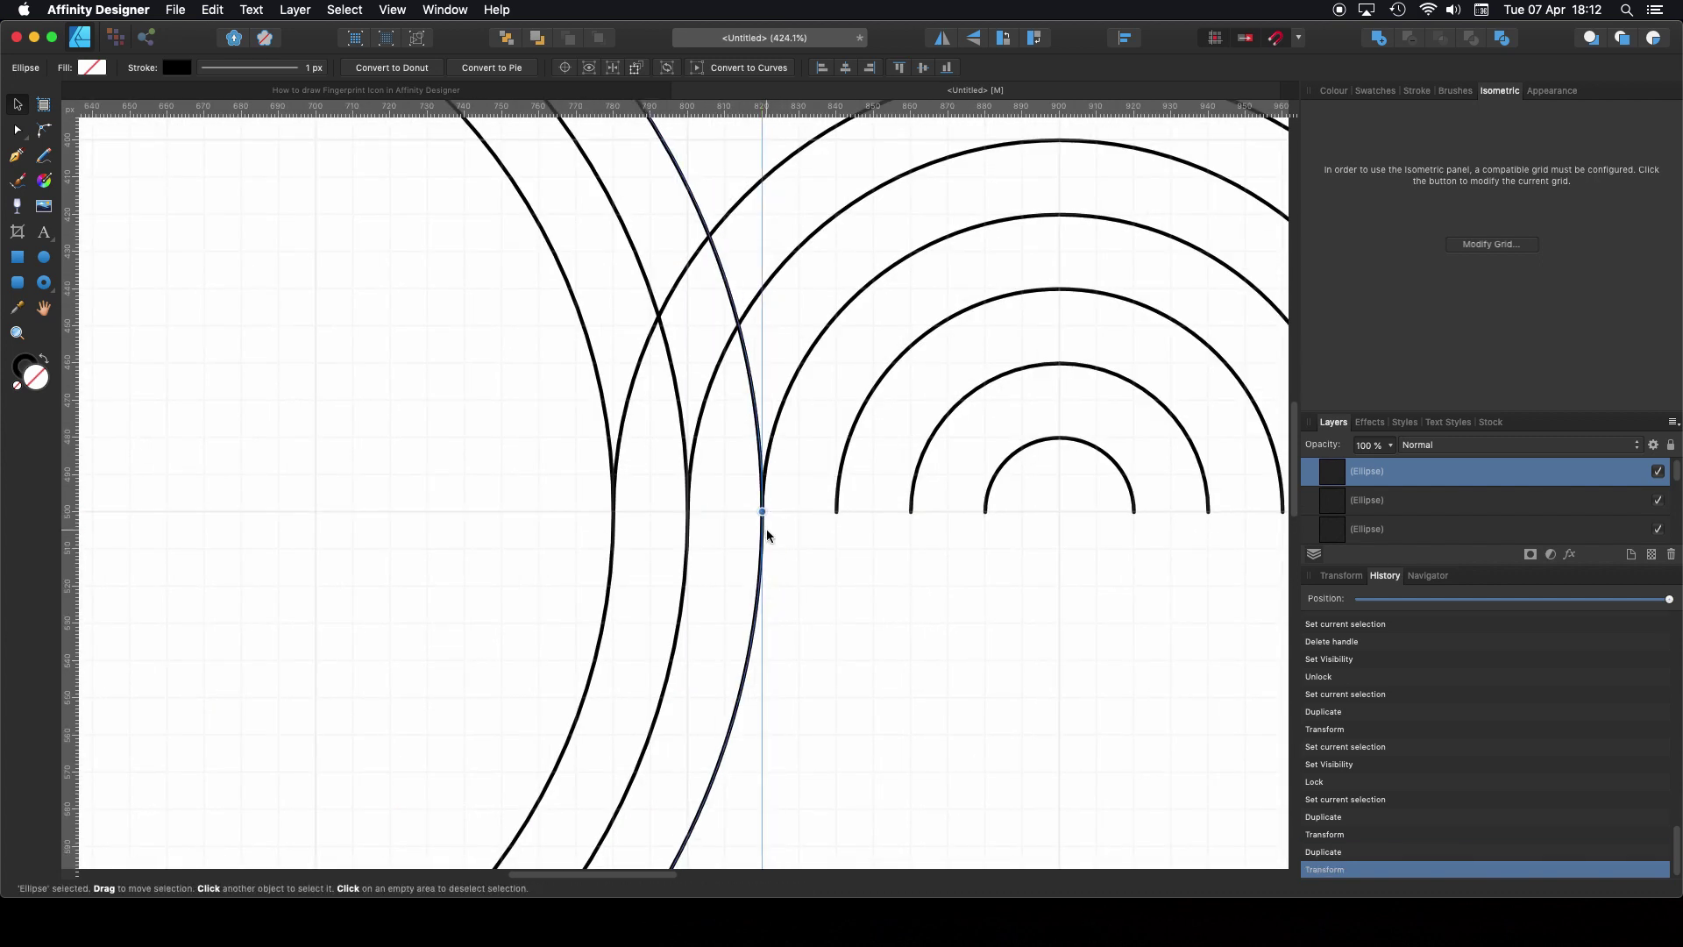
key(super+j)
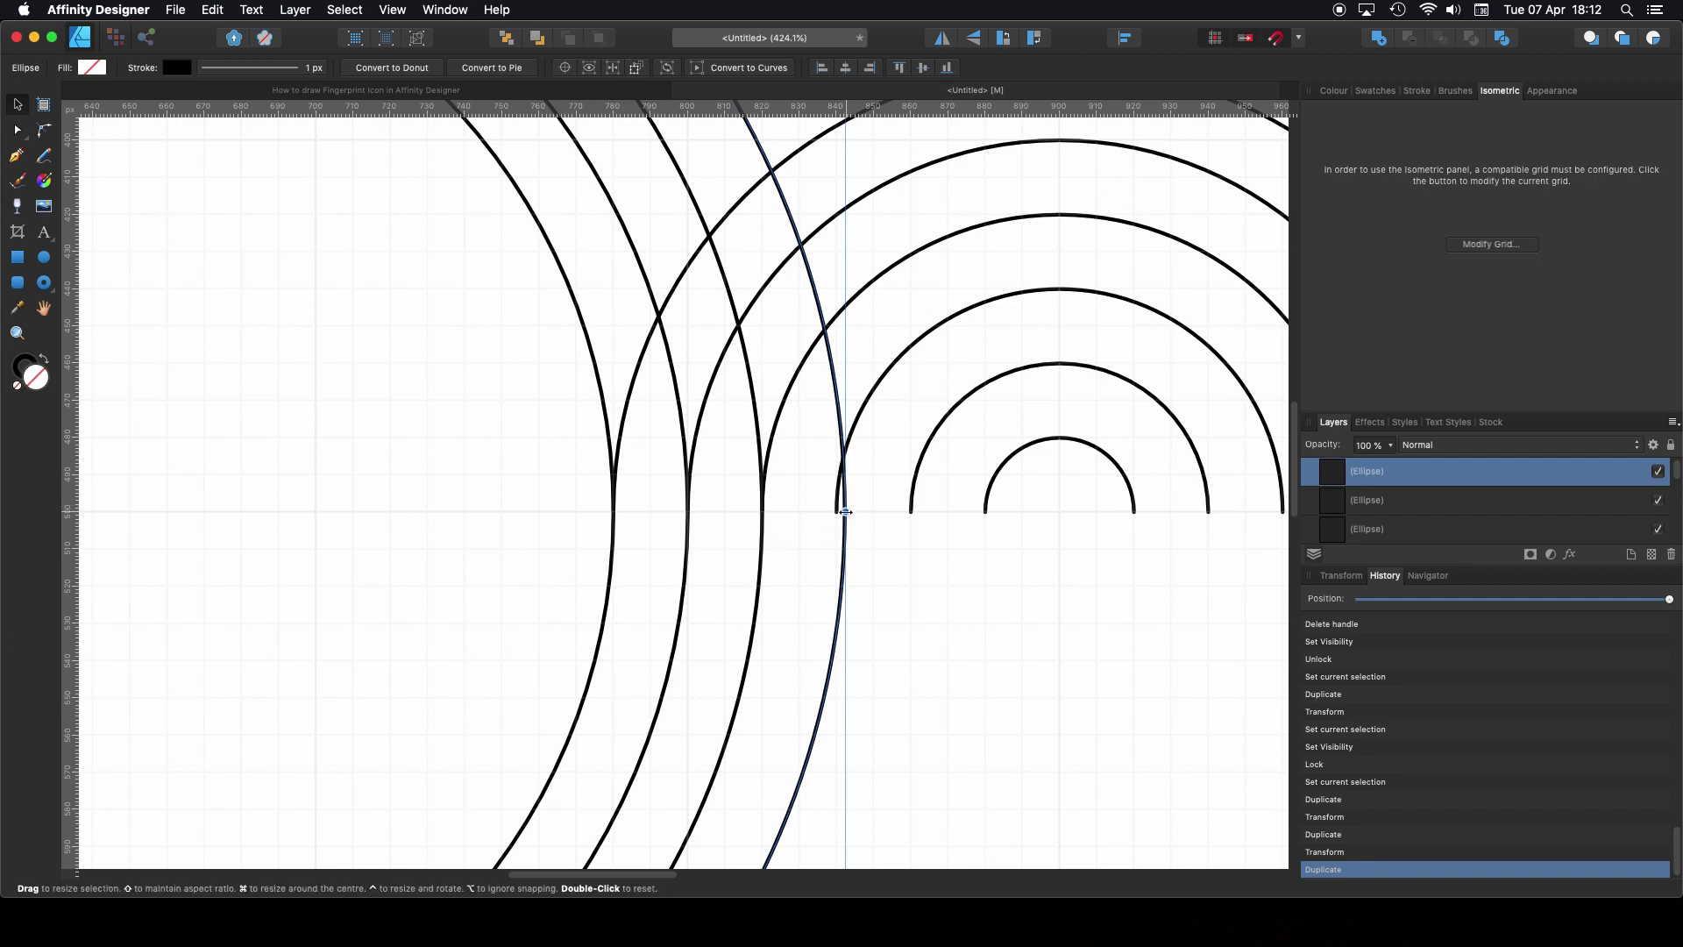
drag(845, 512, 837, 512)
Step: Add two further concentric duplicates, enlarged to meet the left ends of the two innermost arcs
key(super+j)
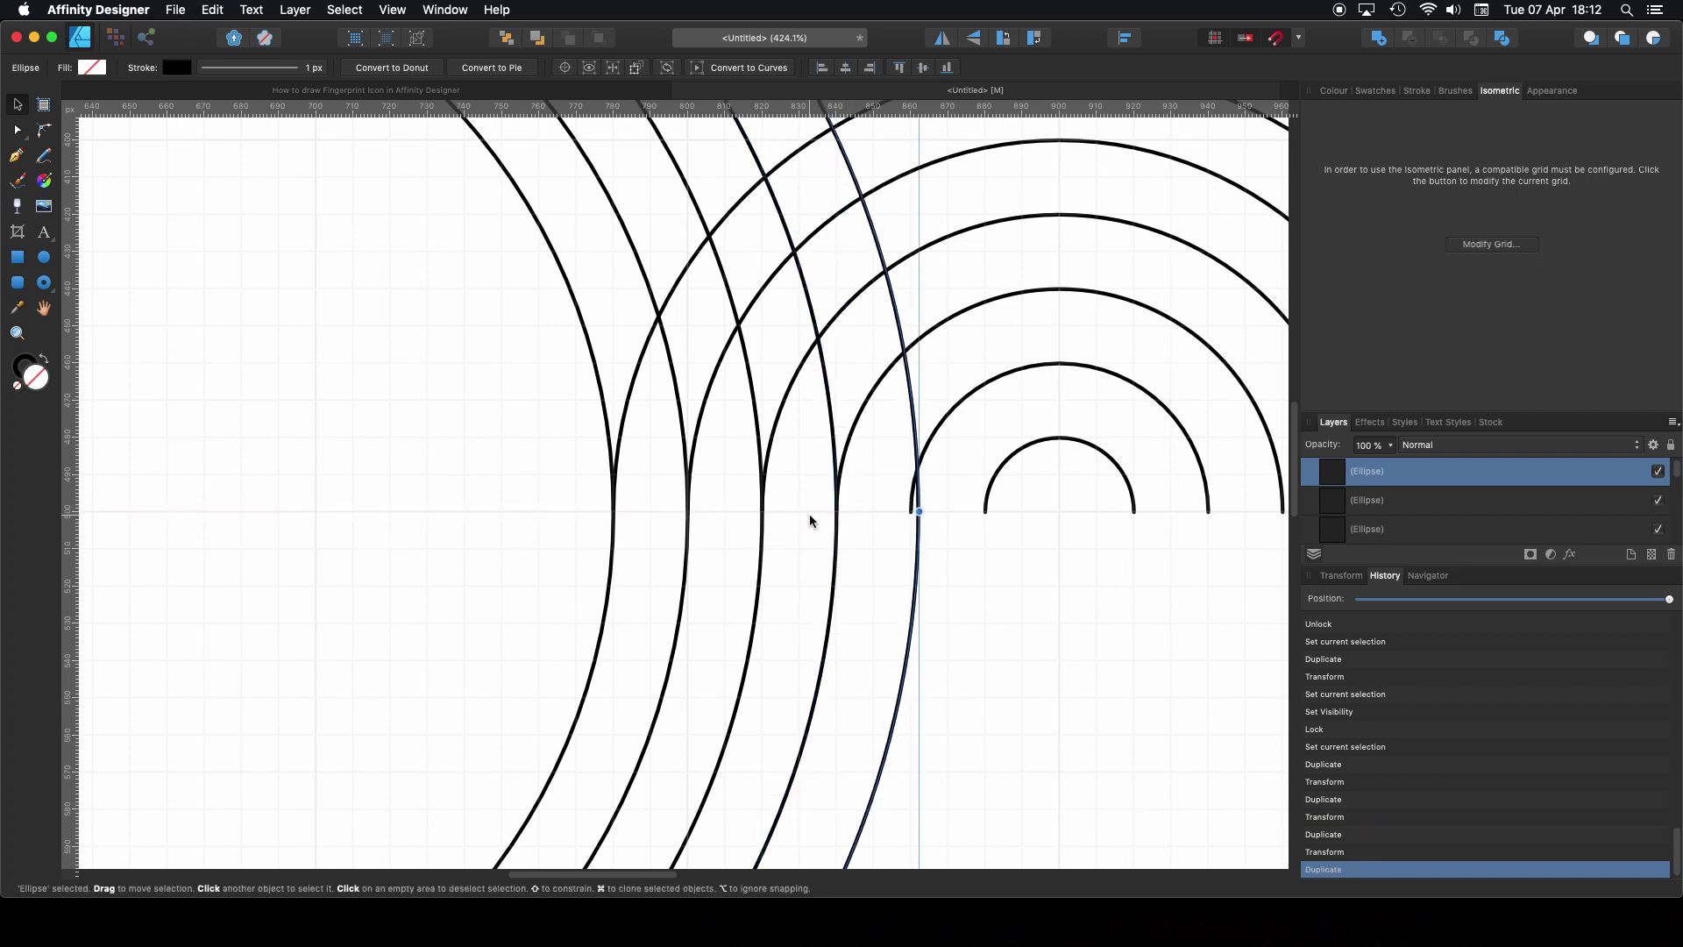
drag(914, 512, 911, 512)
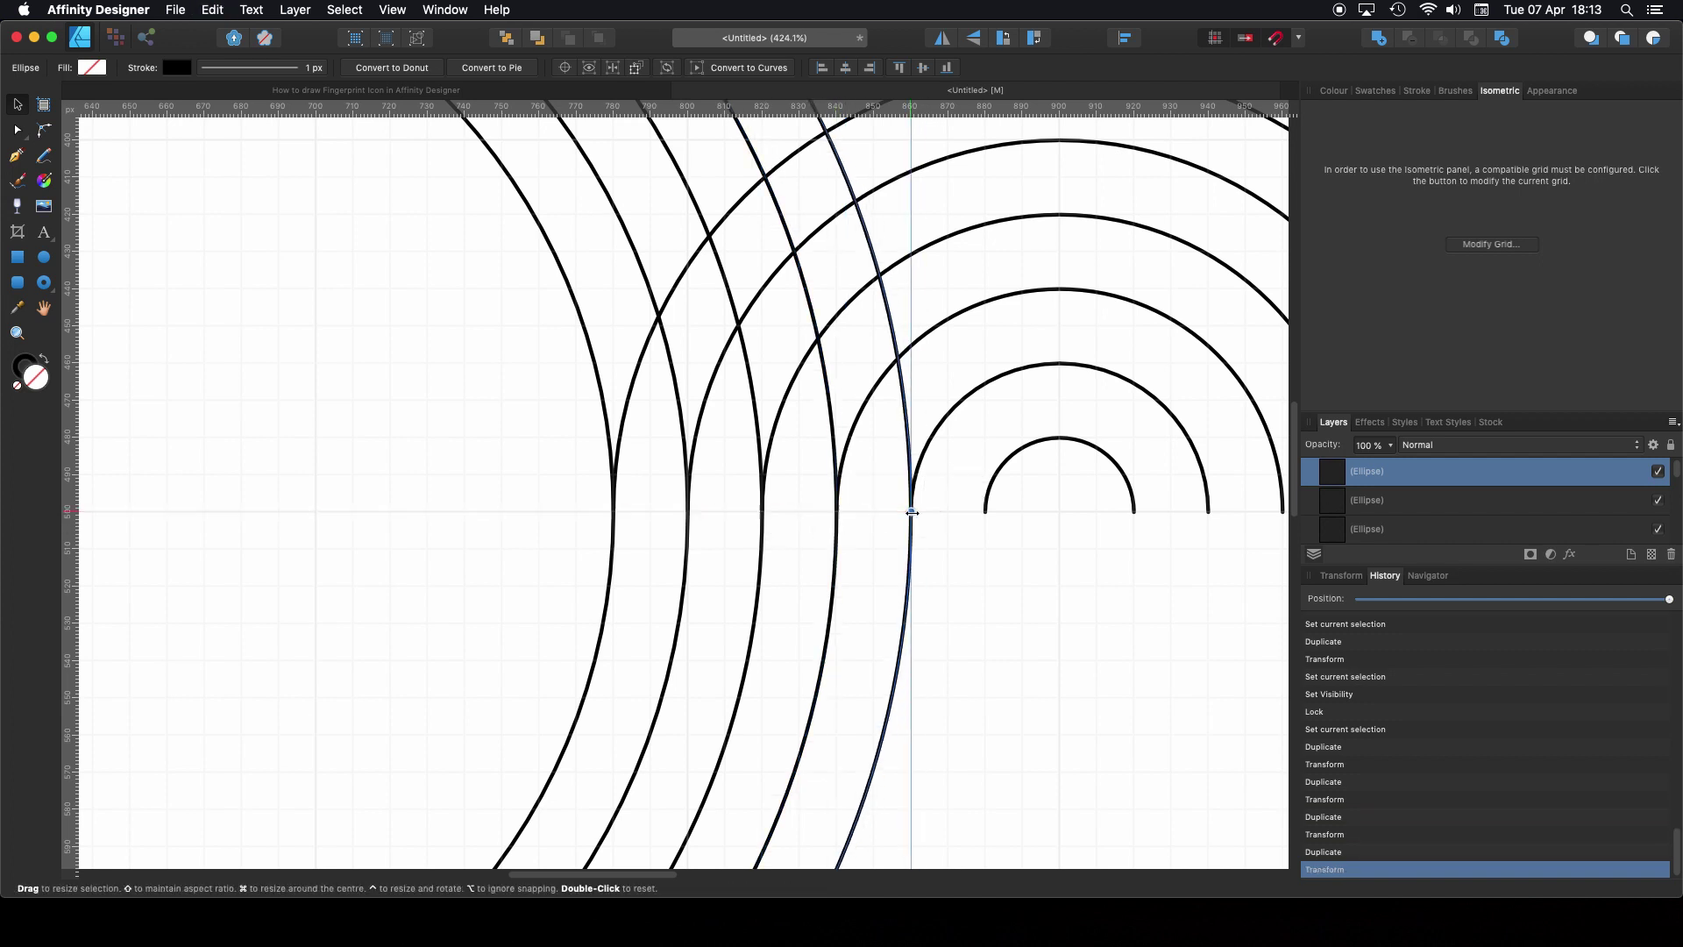
key(super+j)
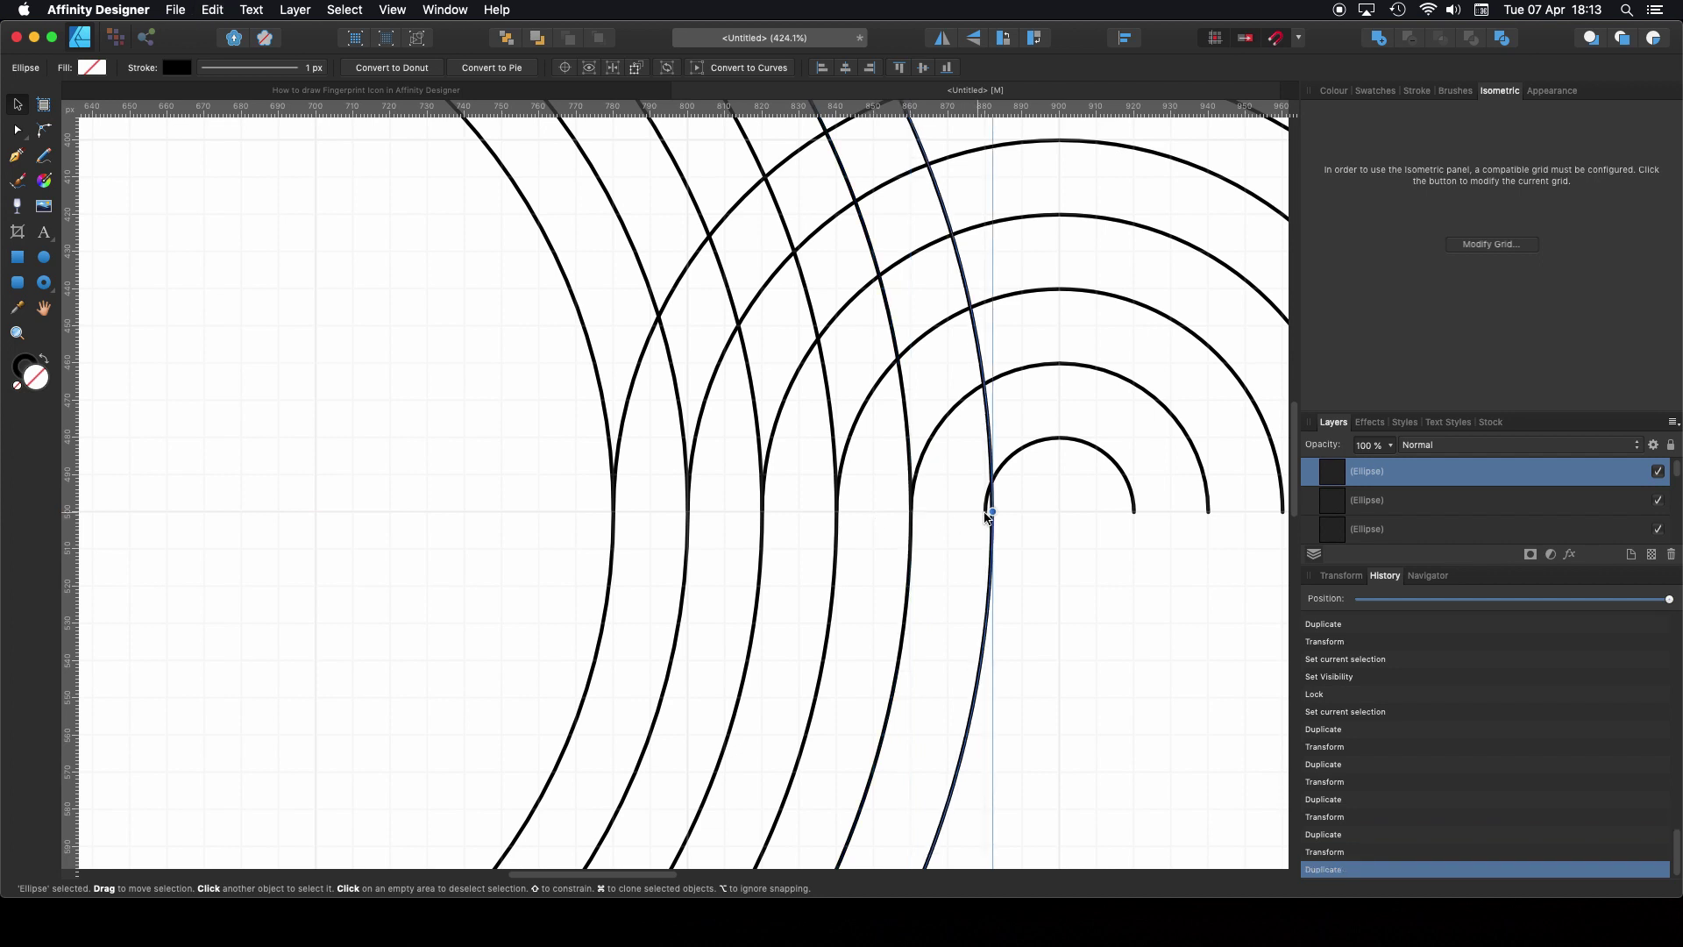
drag(987, 512, 987, 513)
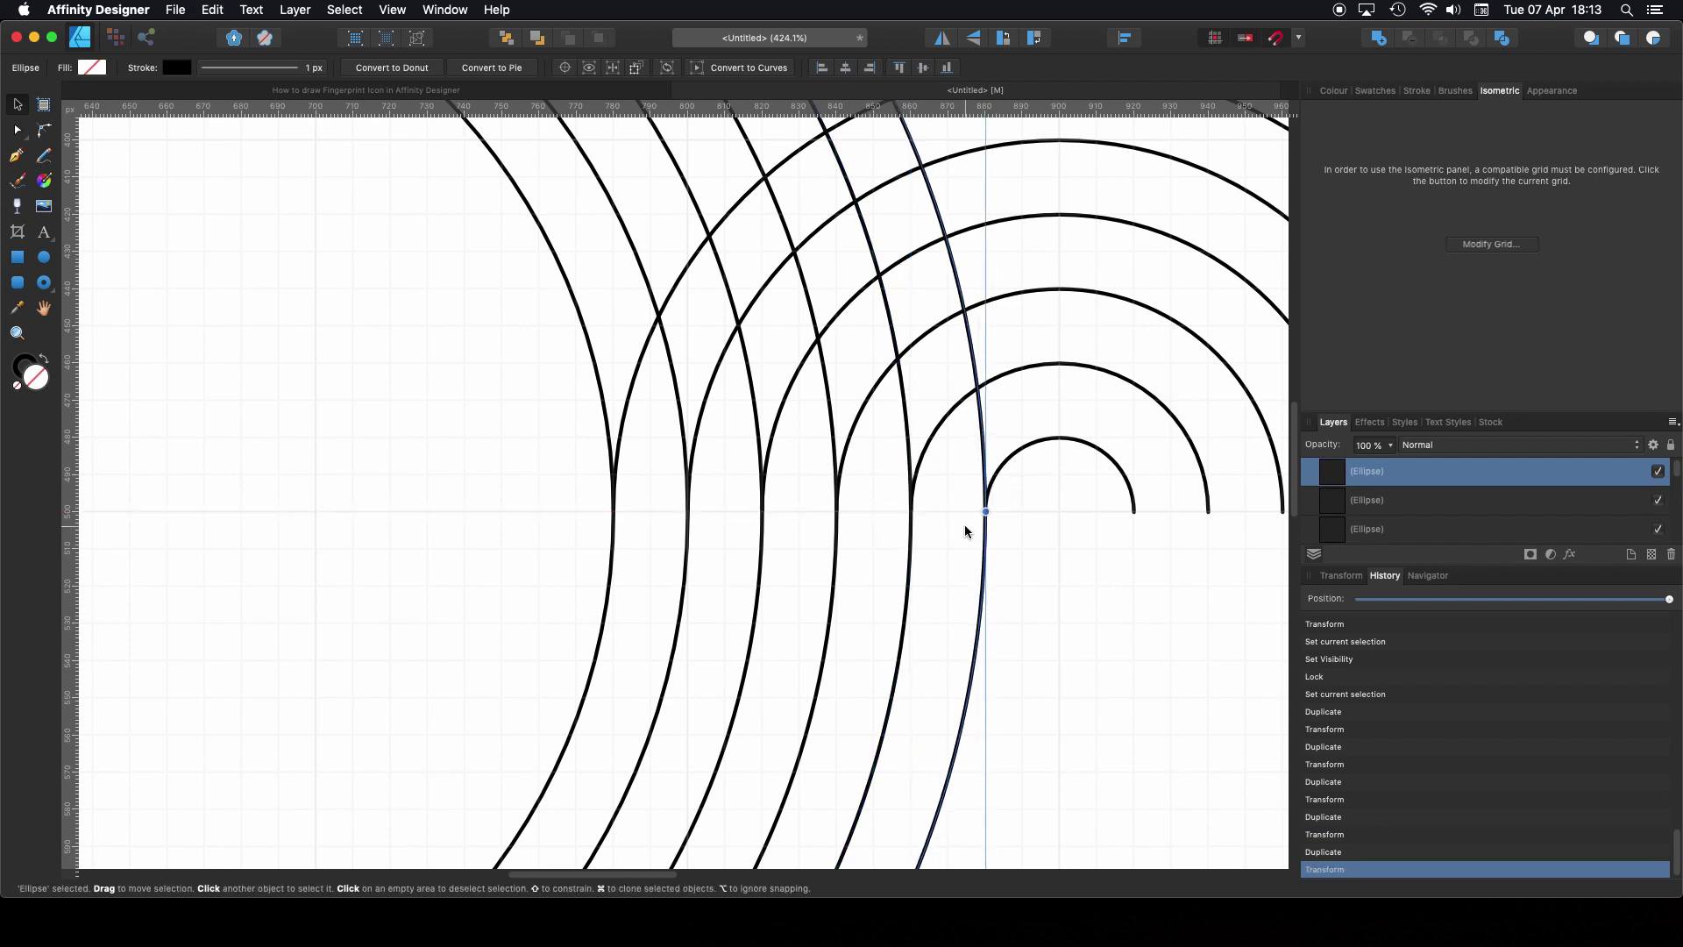
Step: Add concentric duplicates whose right edges reach the arcs' common centre and the innermost arc's right end
key(super+j)
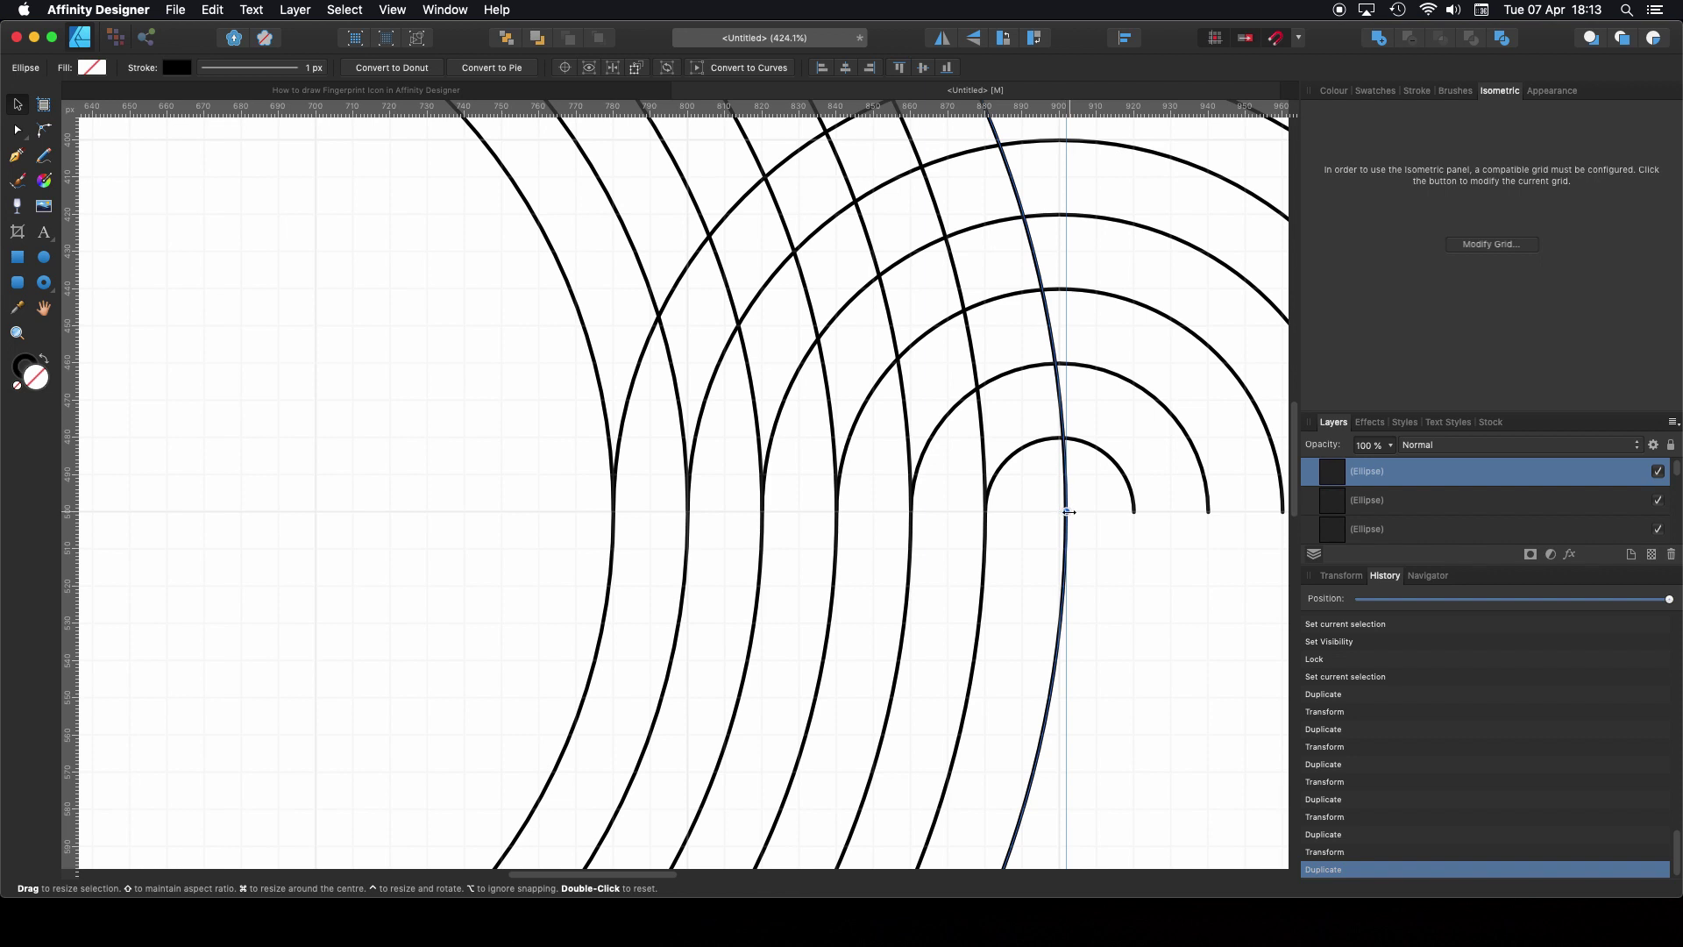
drag(1067, 511, 1060, 511)
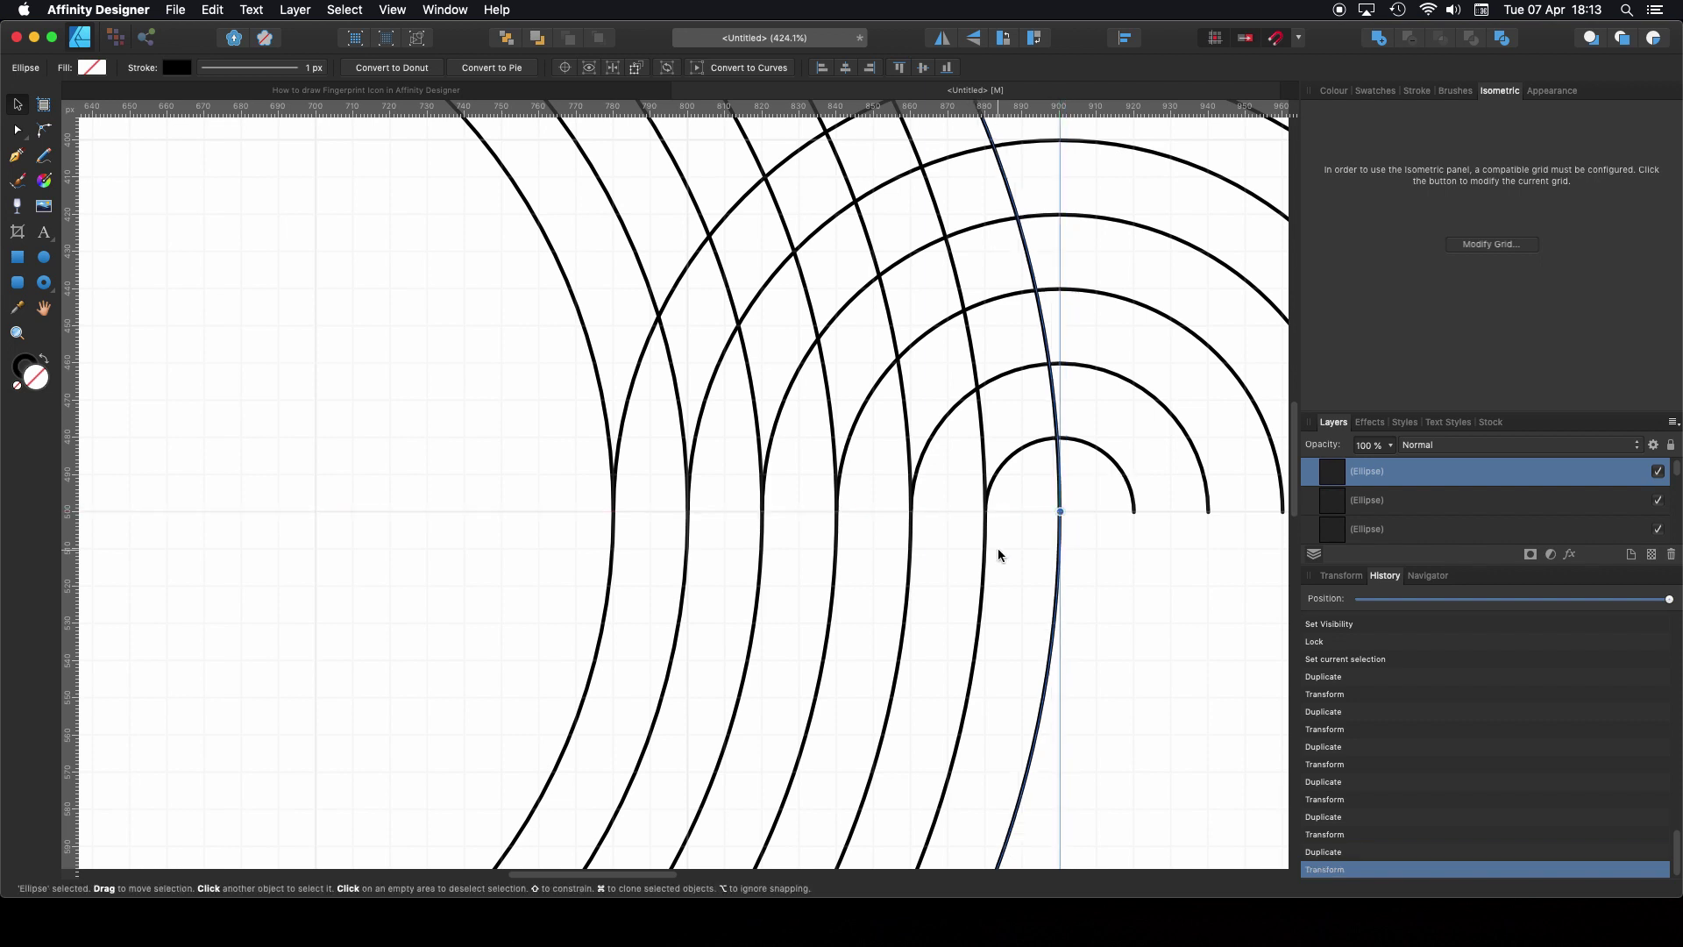
key(super+j)
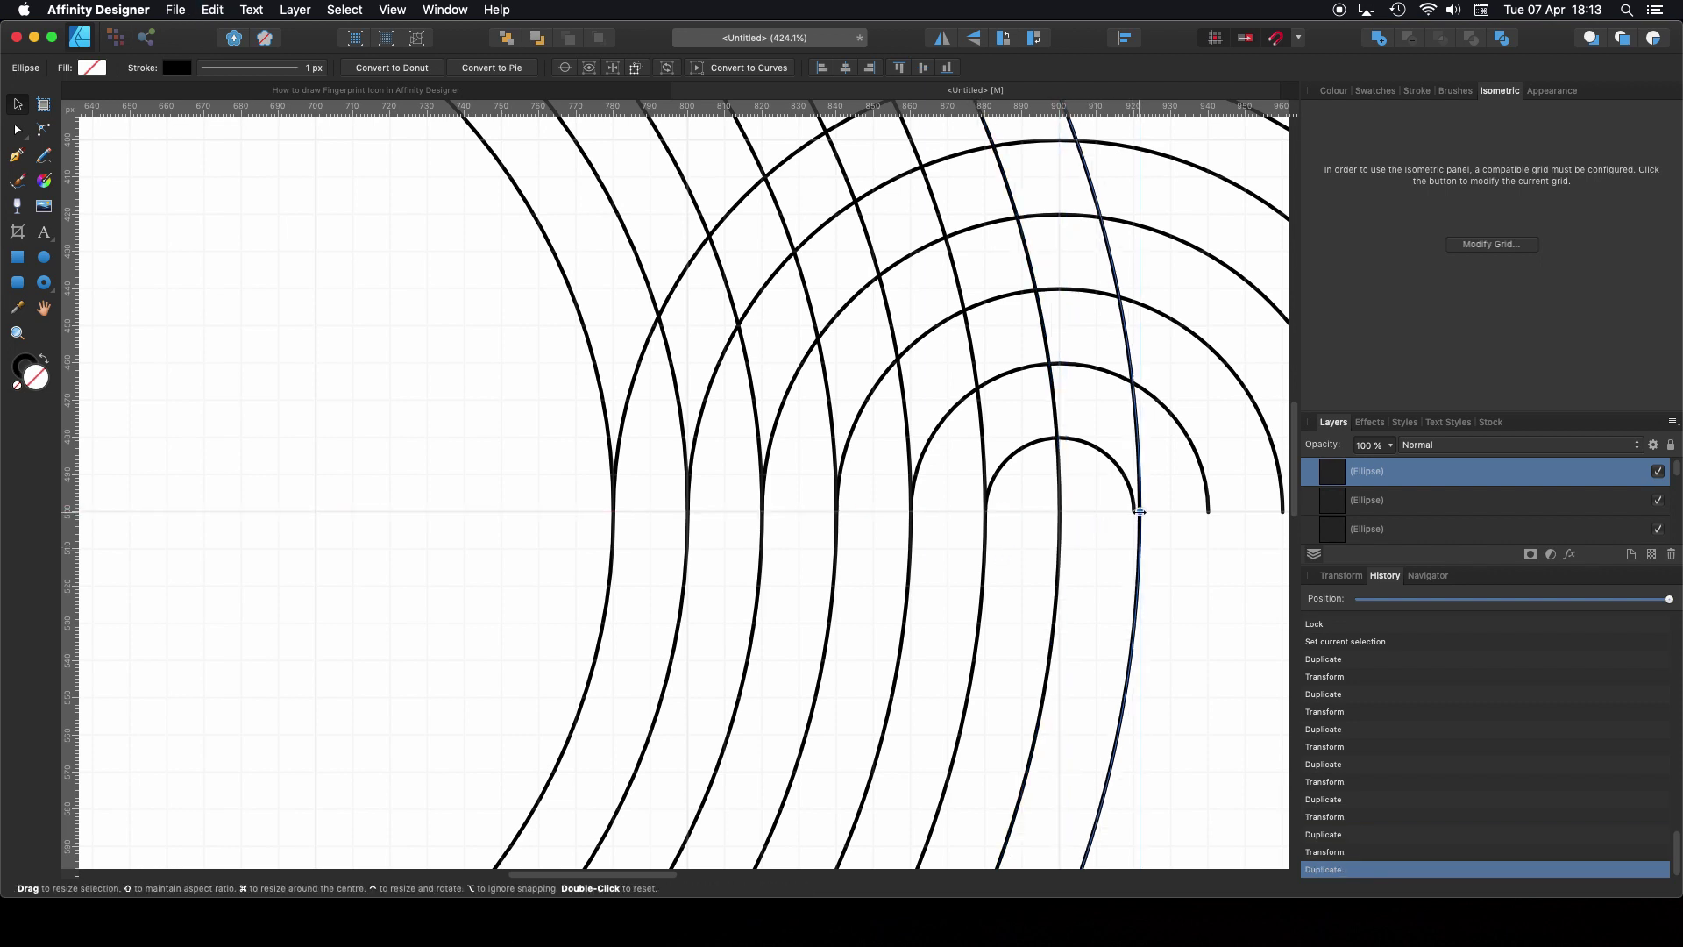
Step: Continue adding enlarged concentric duplicates at the arcs' successive right ends, up to the second-outermost arc
key(super+j)
scroll(880, 534, down, 3)
scroll(880, 534, up, 5)
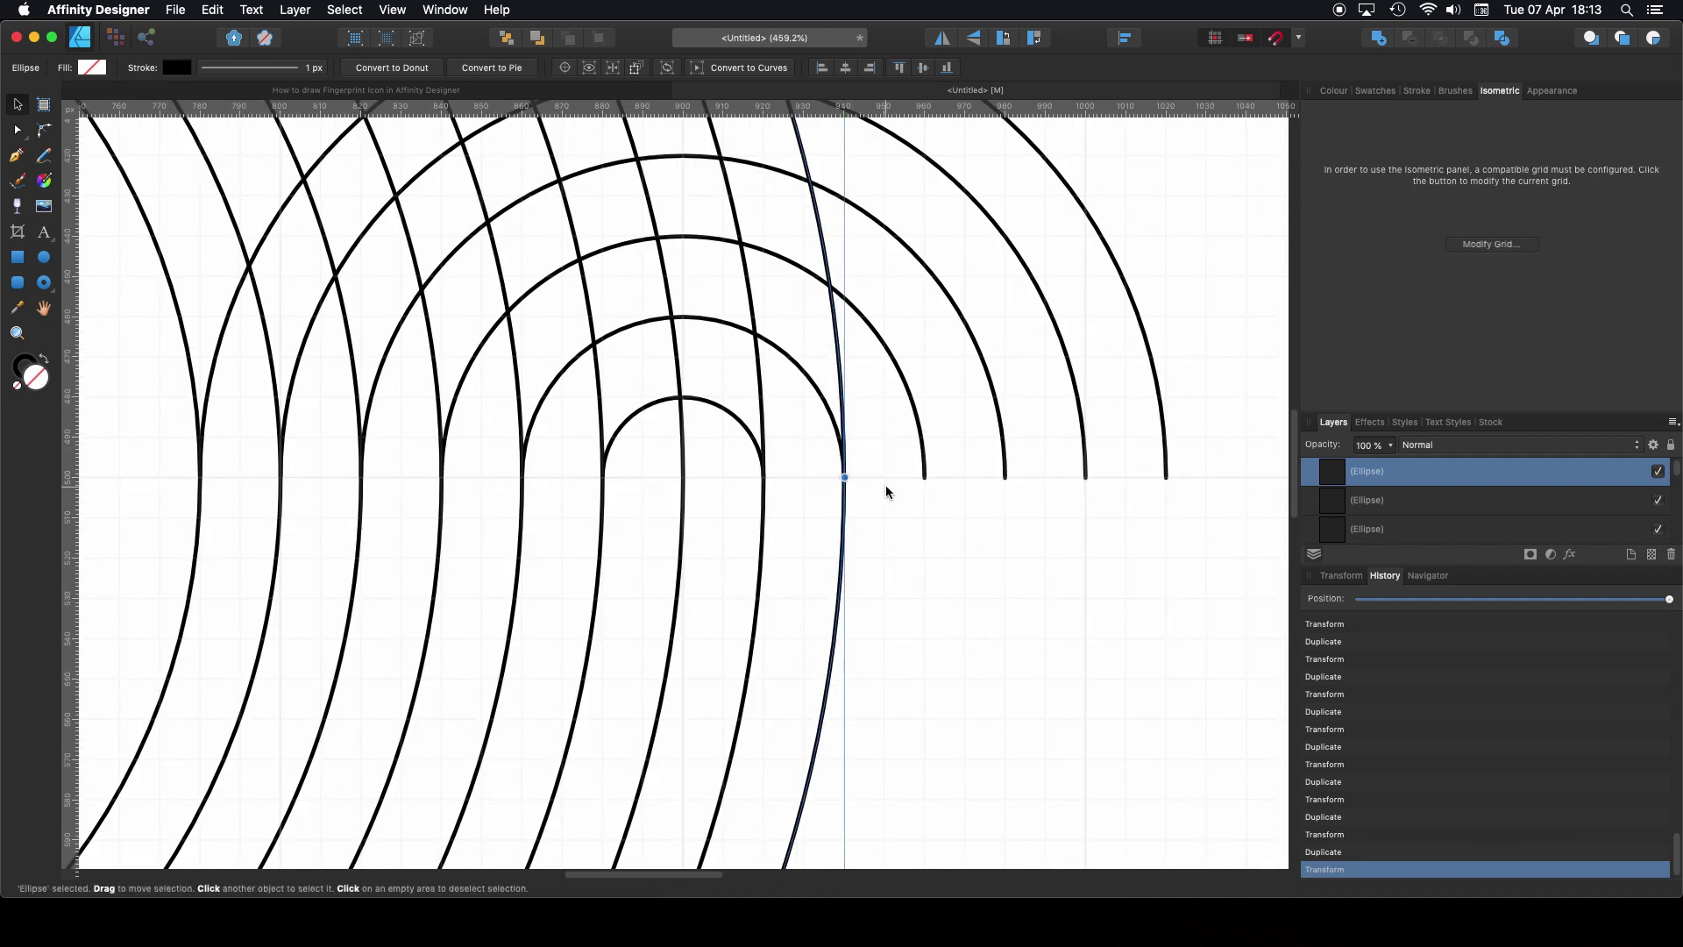
scroll(886, 489, up, 3)
drag(1064, 469, 1012, 492)
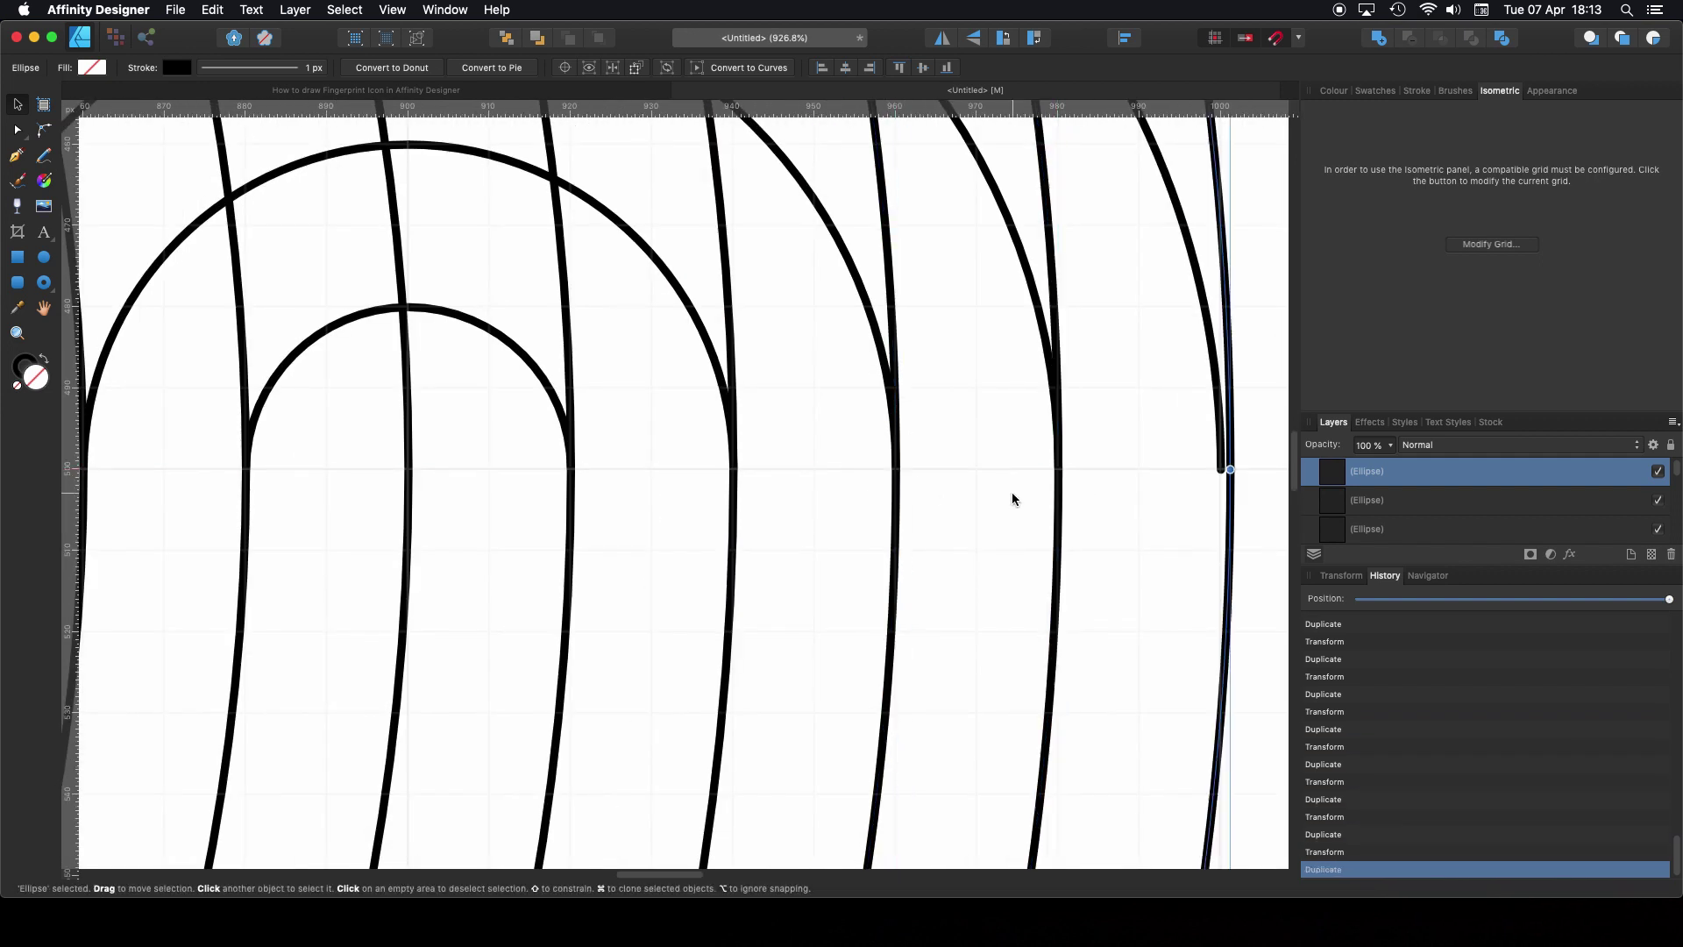
scroll(1096, 527, down, 4)
scroll(1087, 528, down, 4)
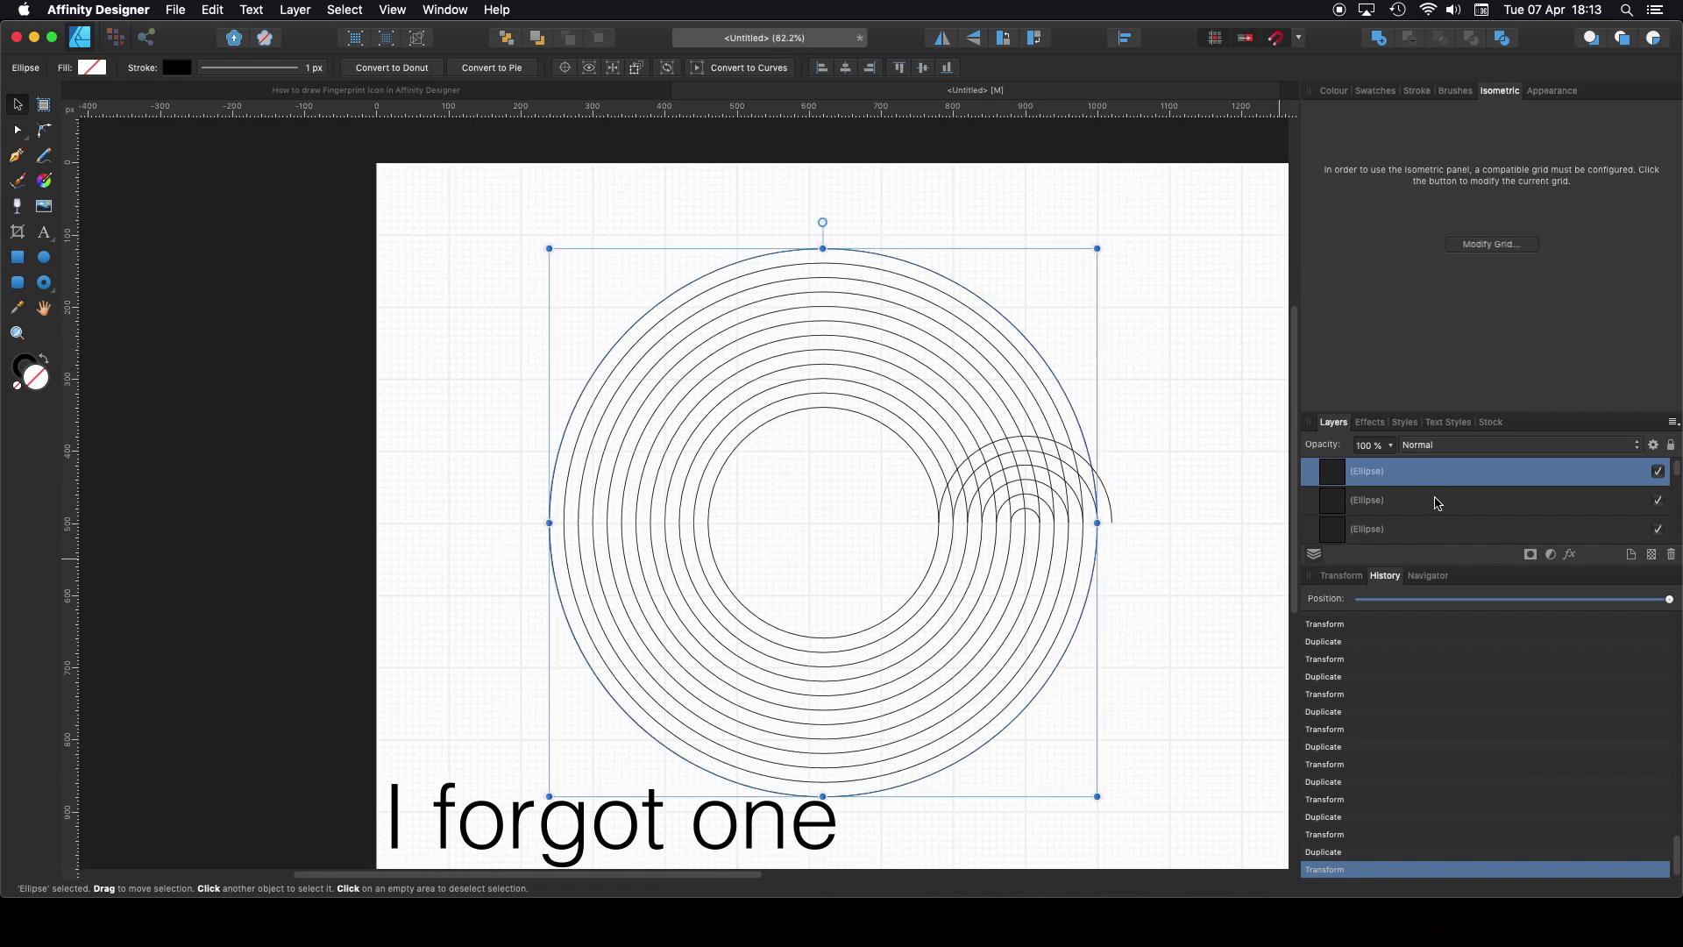
Step: Select all the semicircular arc curves and group them, enlarging the layer list to show them
scroll(1438, 503, down, 10)
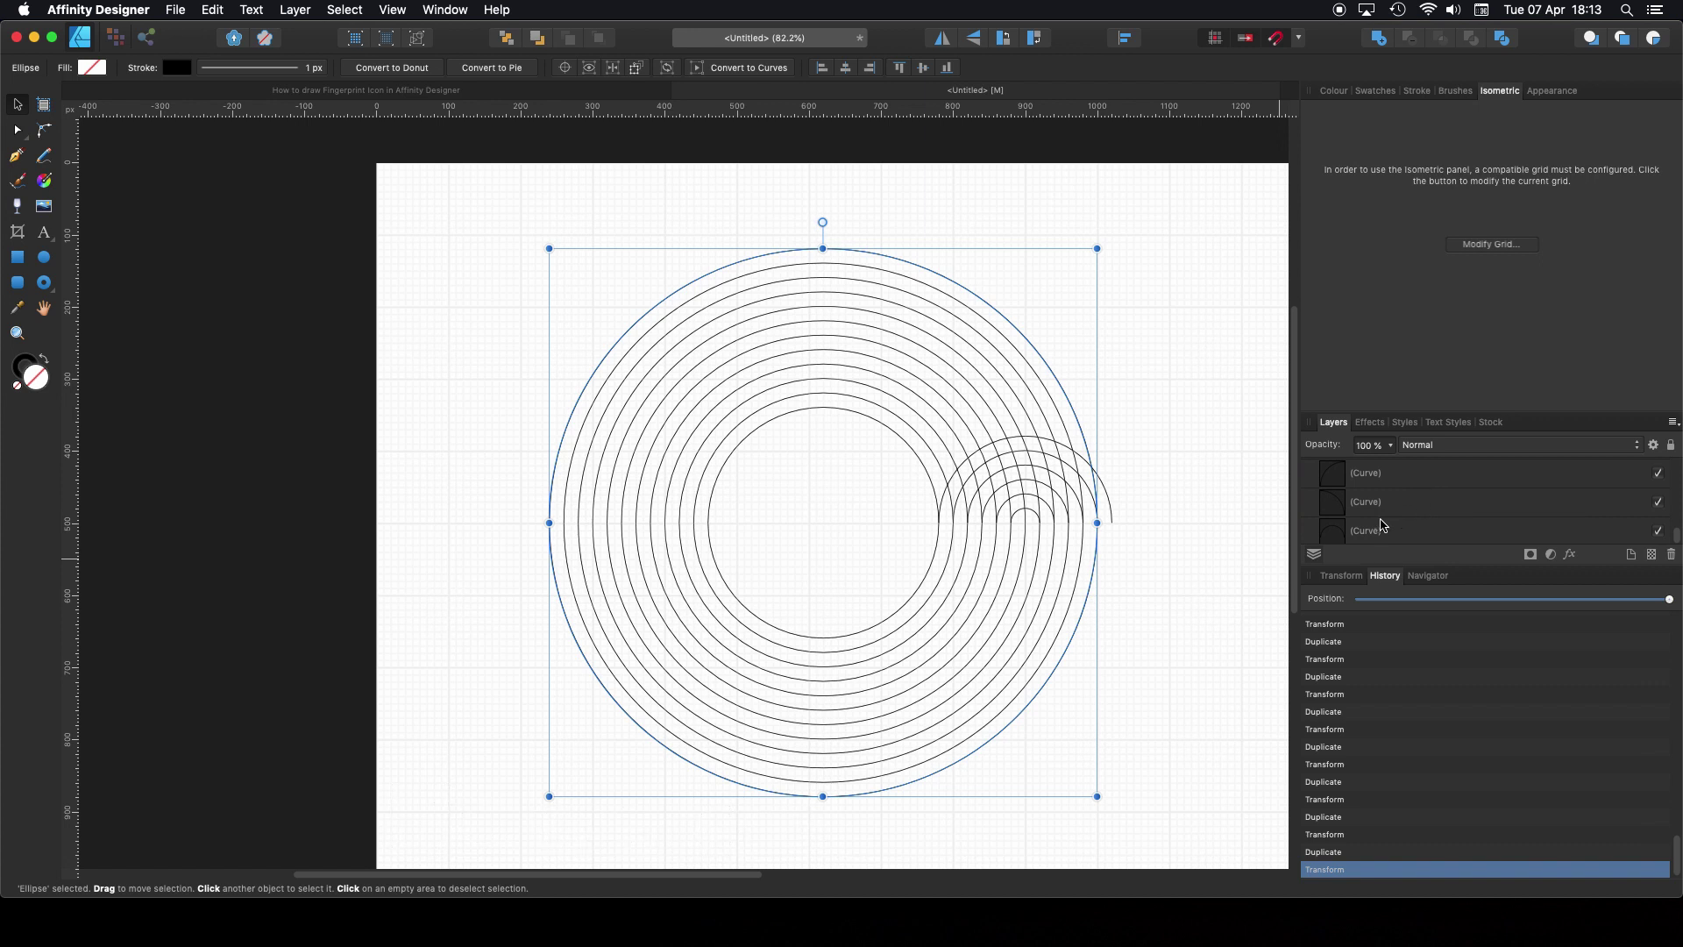
click(1383, 524)
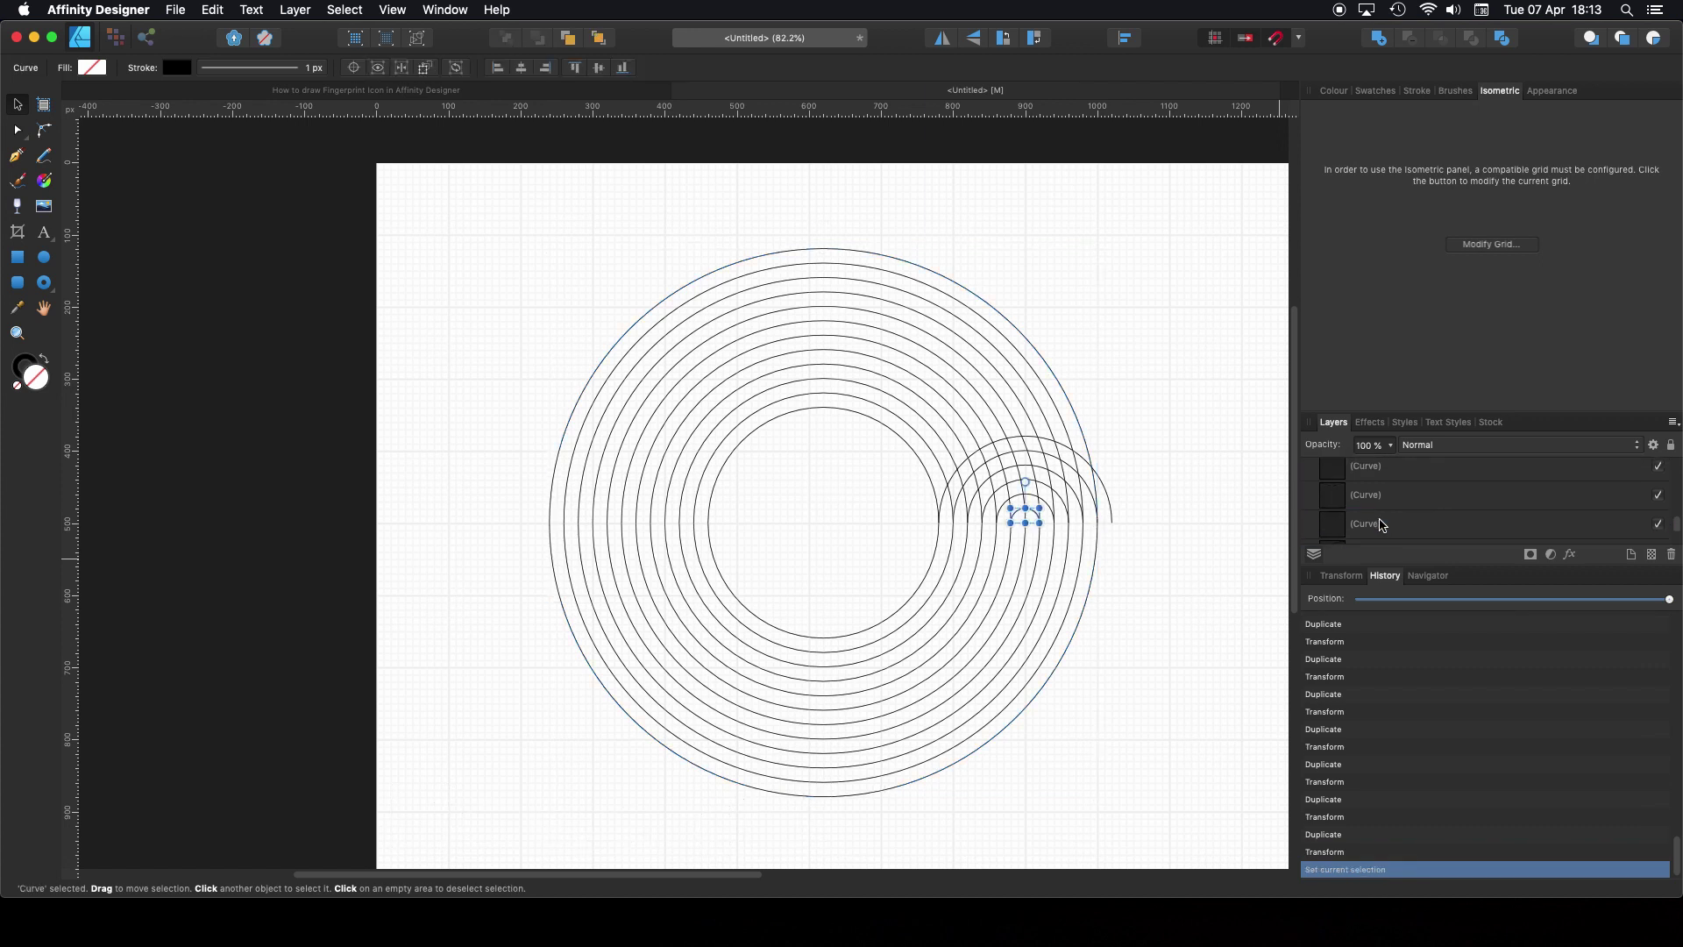
scroll(1383, 524, up, 5)
scroll(1383, 524, down, 2)
shift+click(1382, 531)
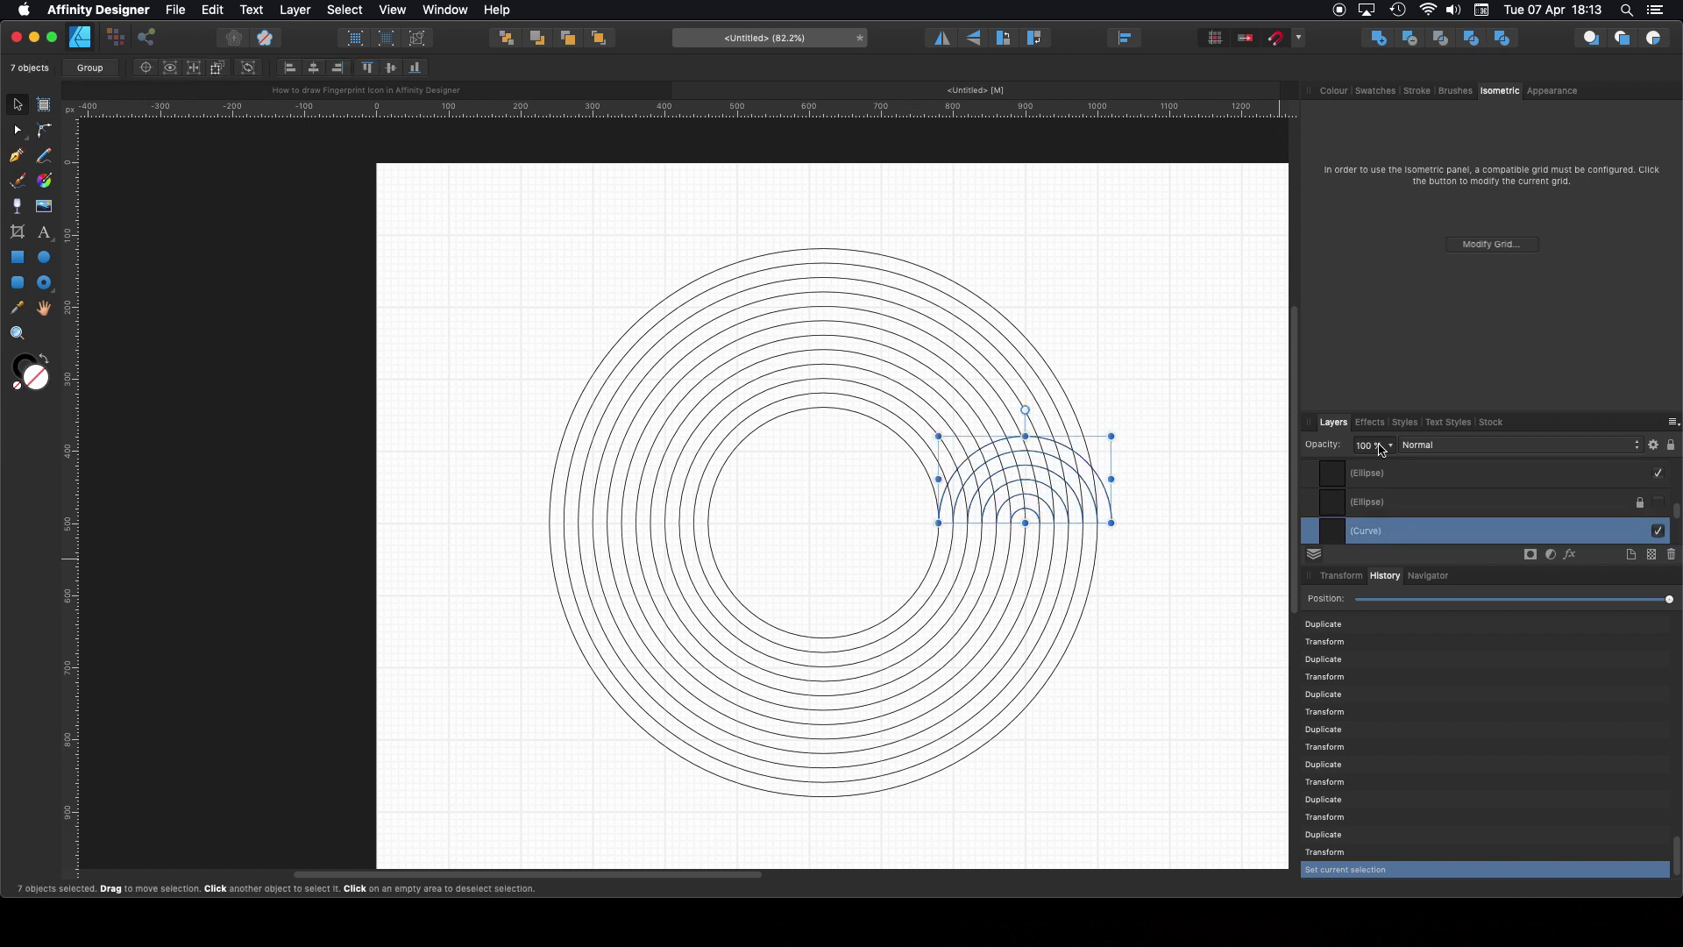
drag(1435, 564, 1435, 722)
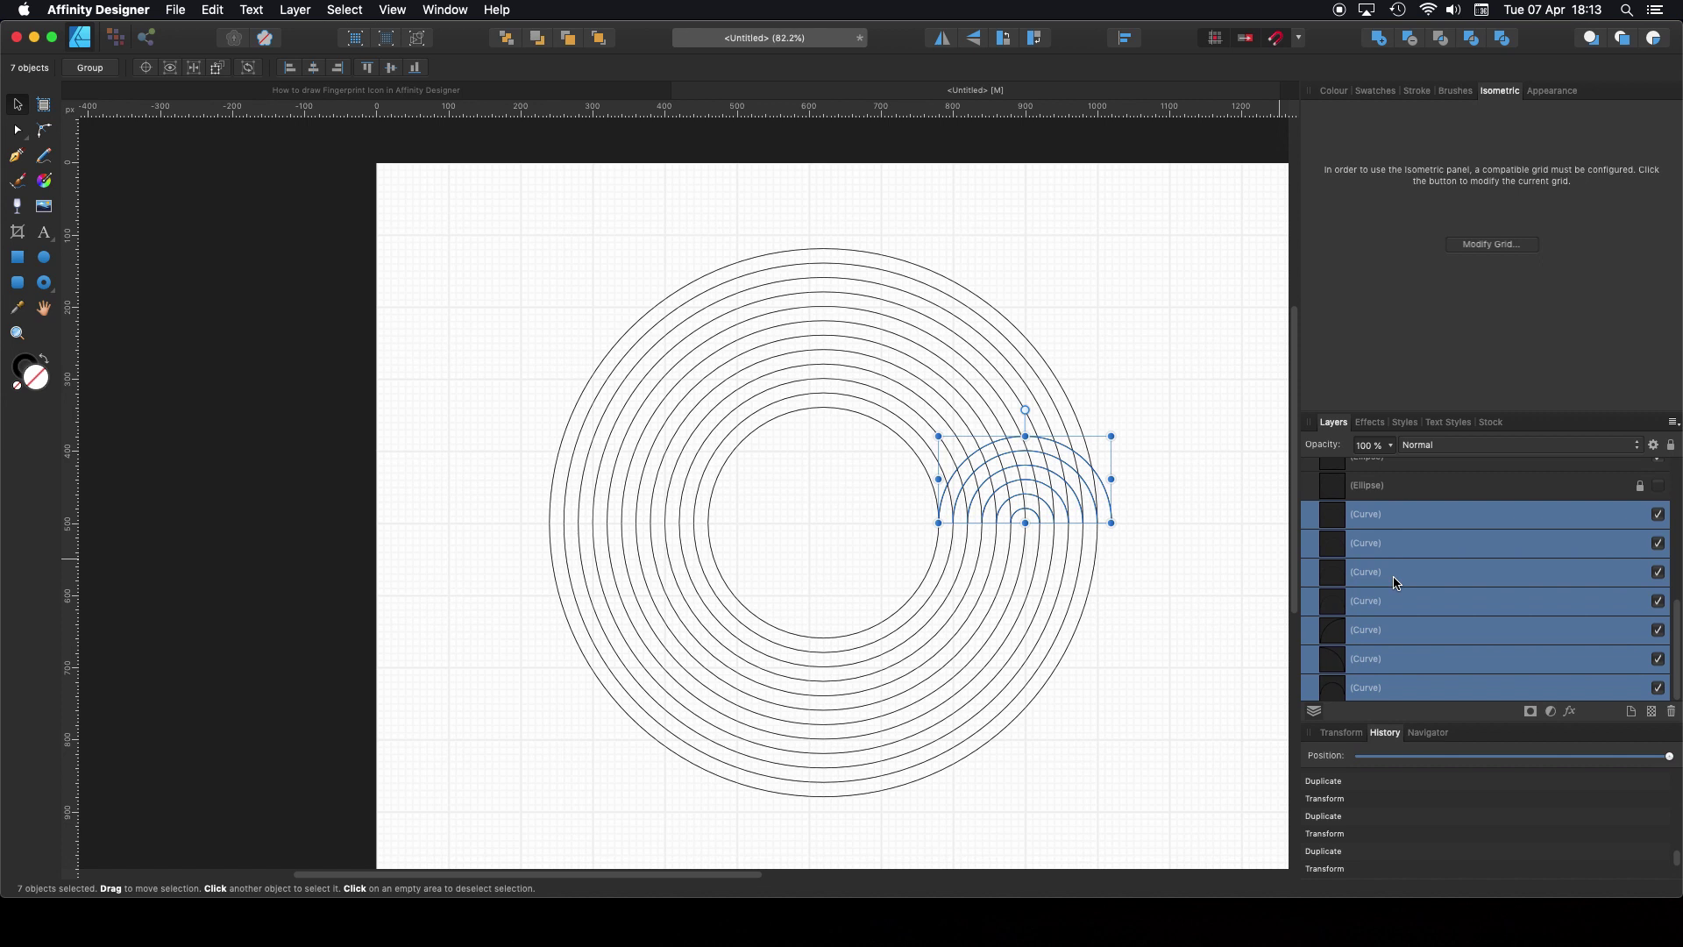
key(super+g)
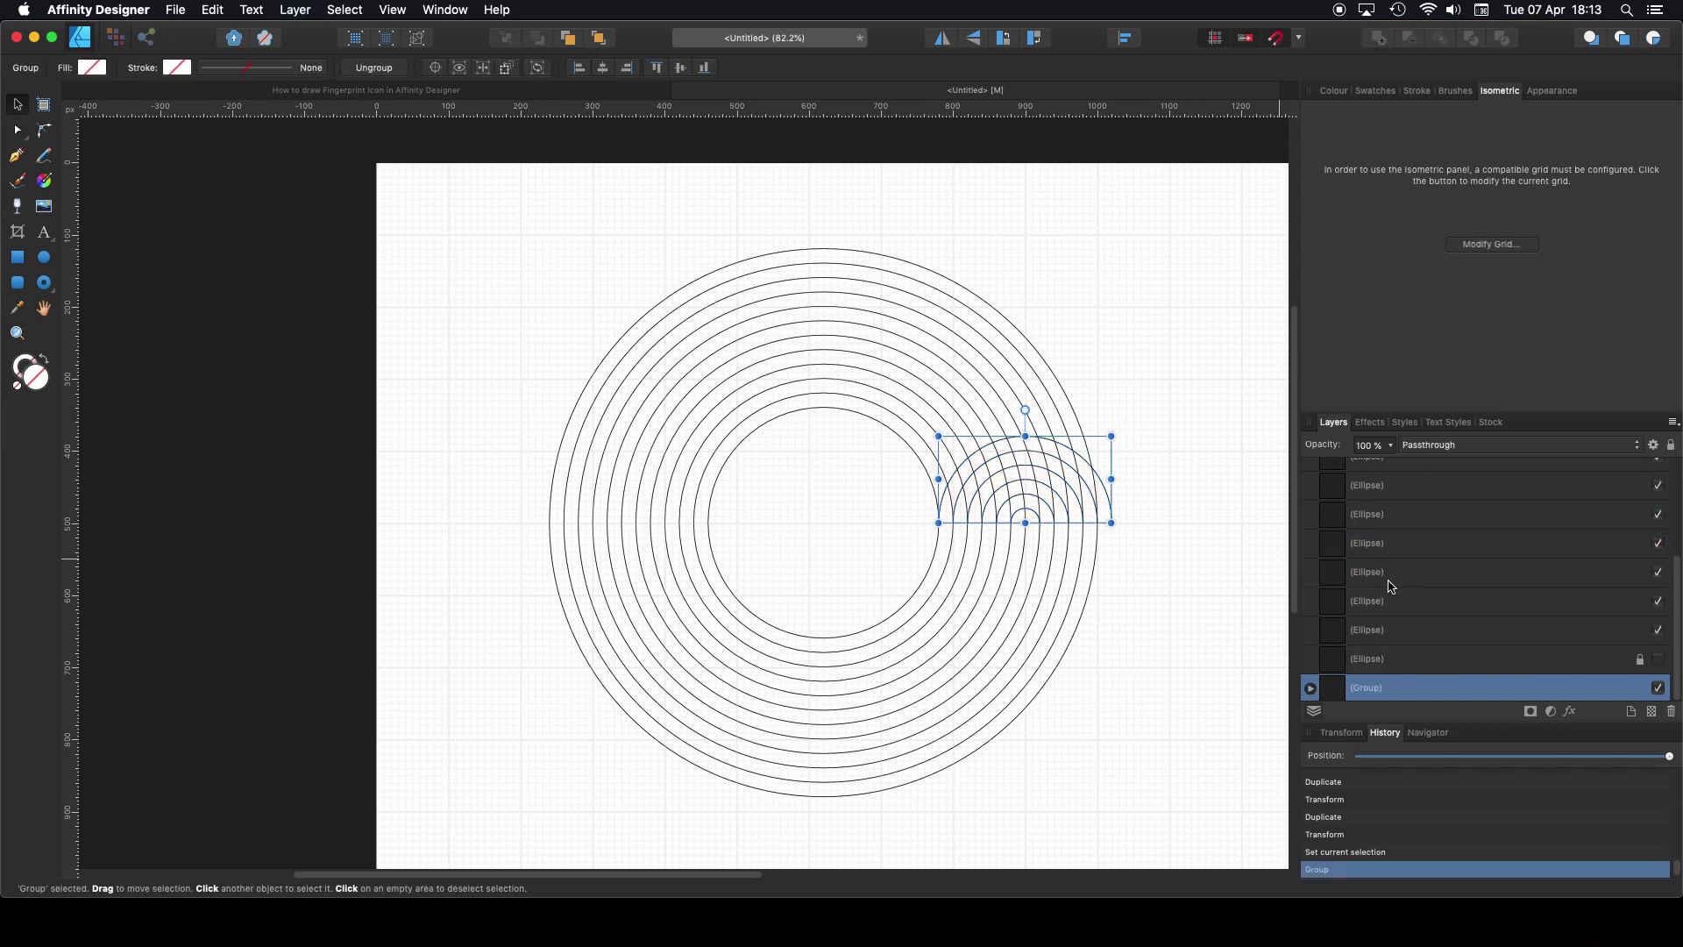
click(1154, 591)
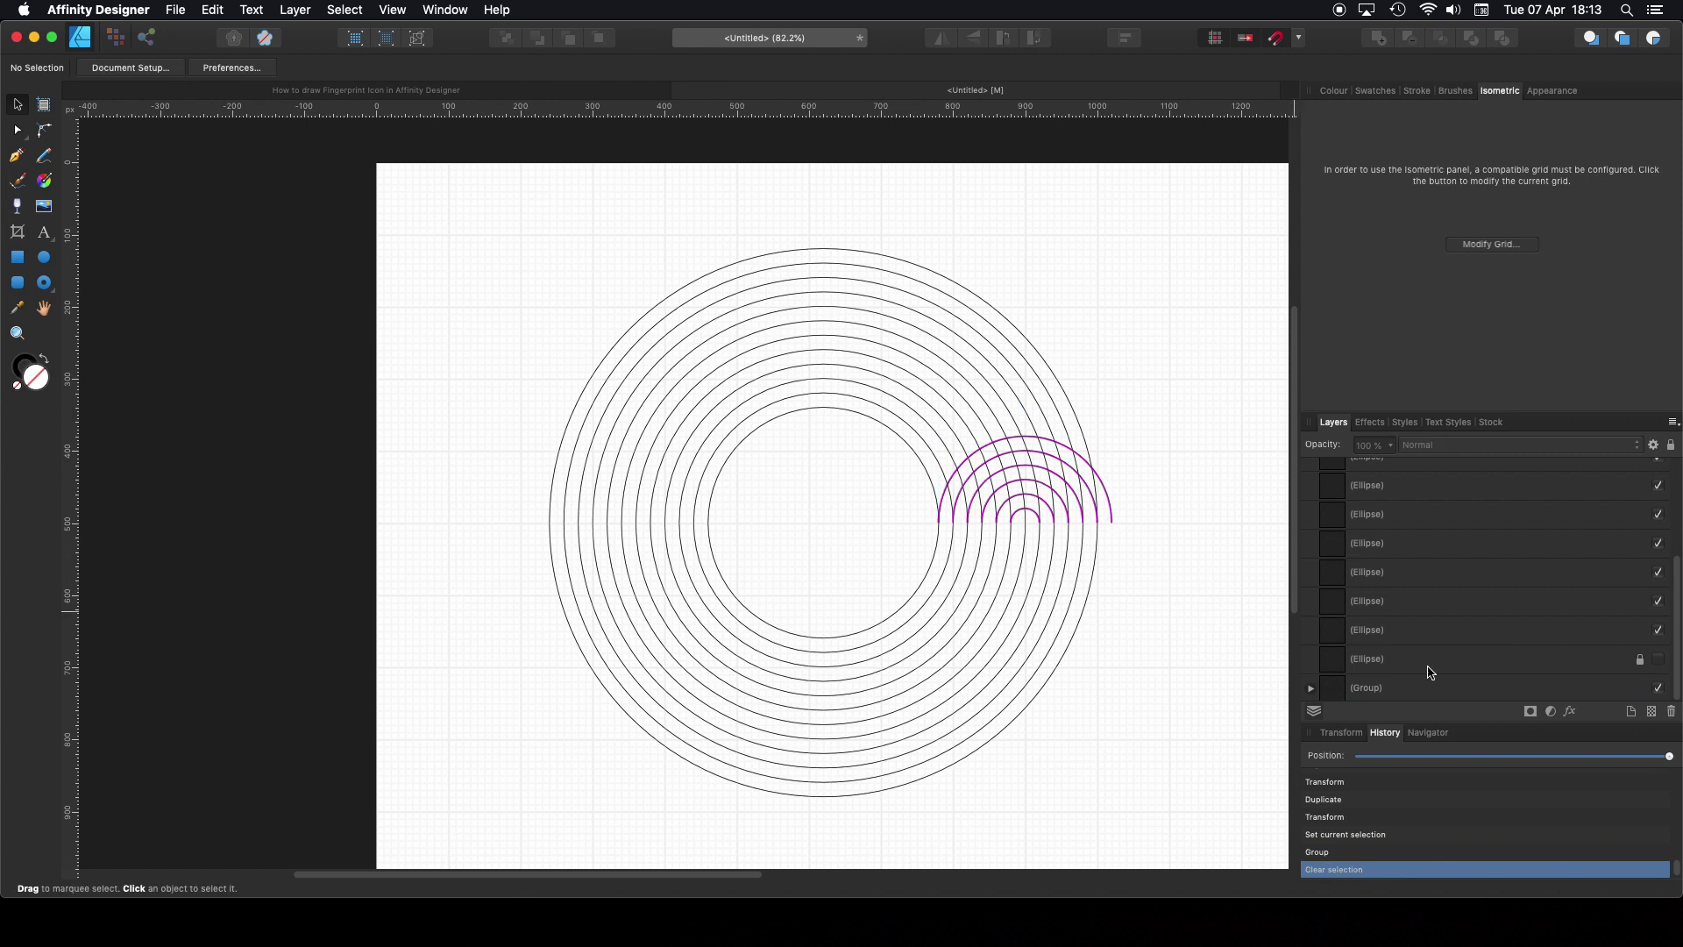
Step: Lock the group of semicircular arcs and clear the selection
click(1634, 691)
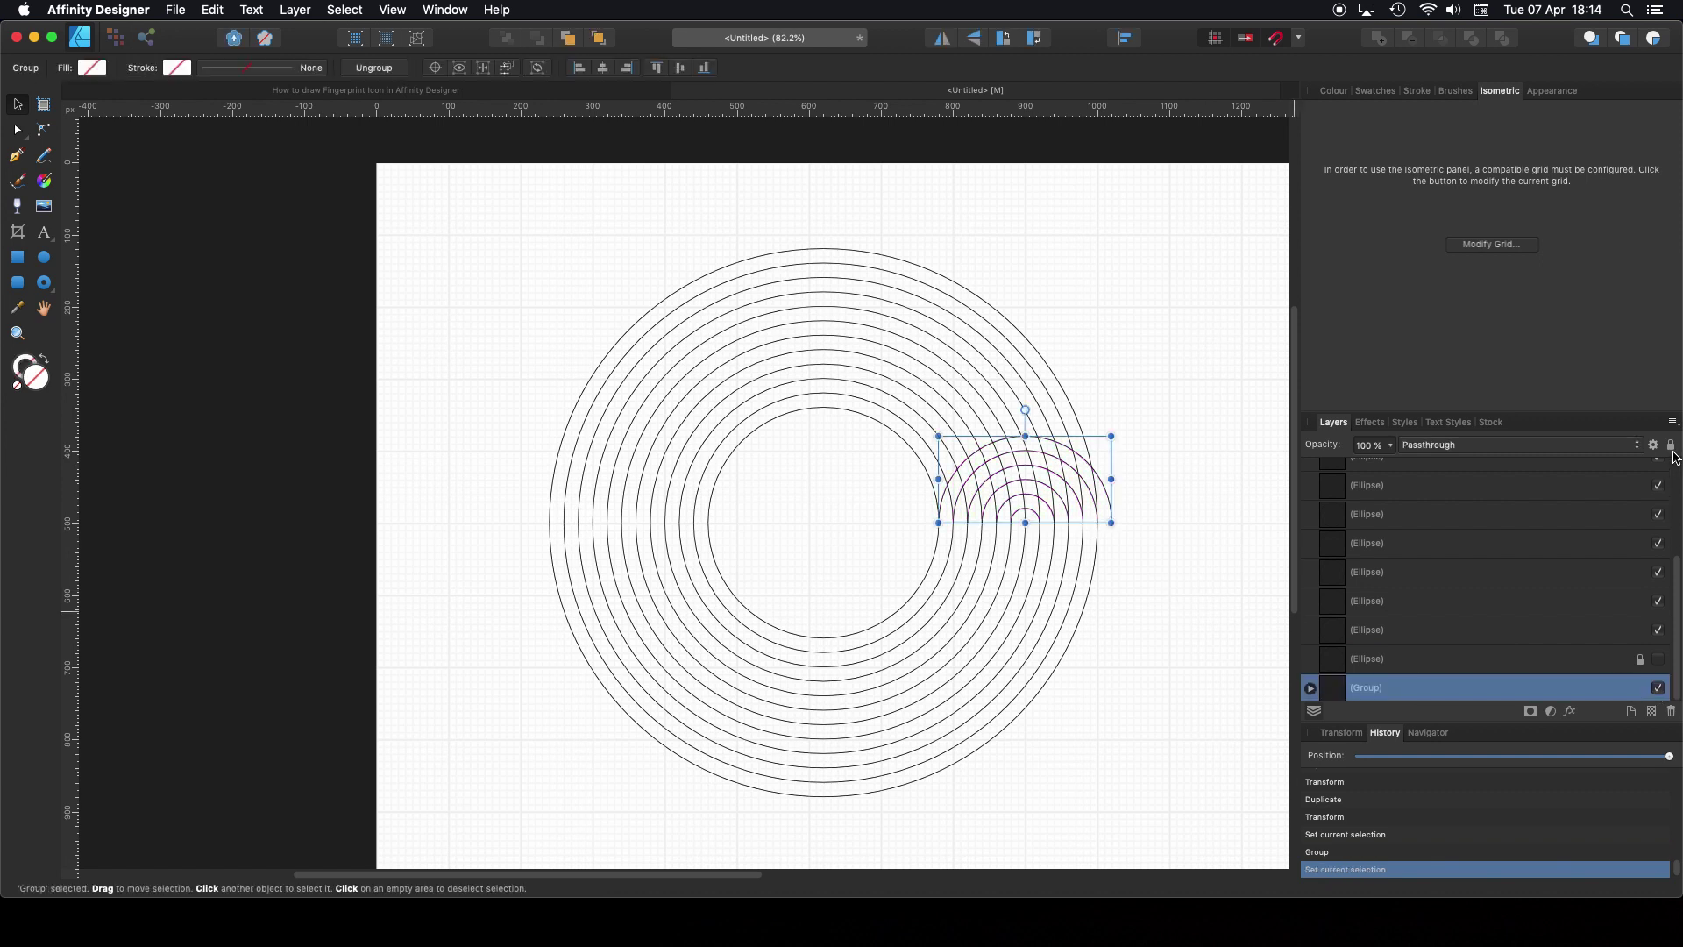
key(super+l)
click(1168, 497)
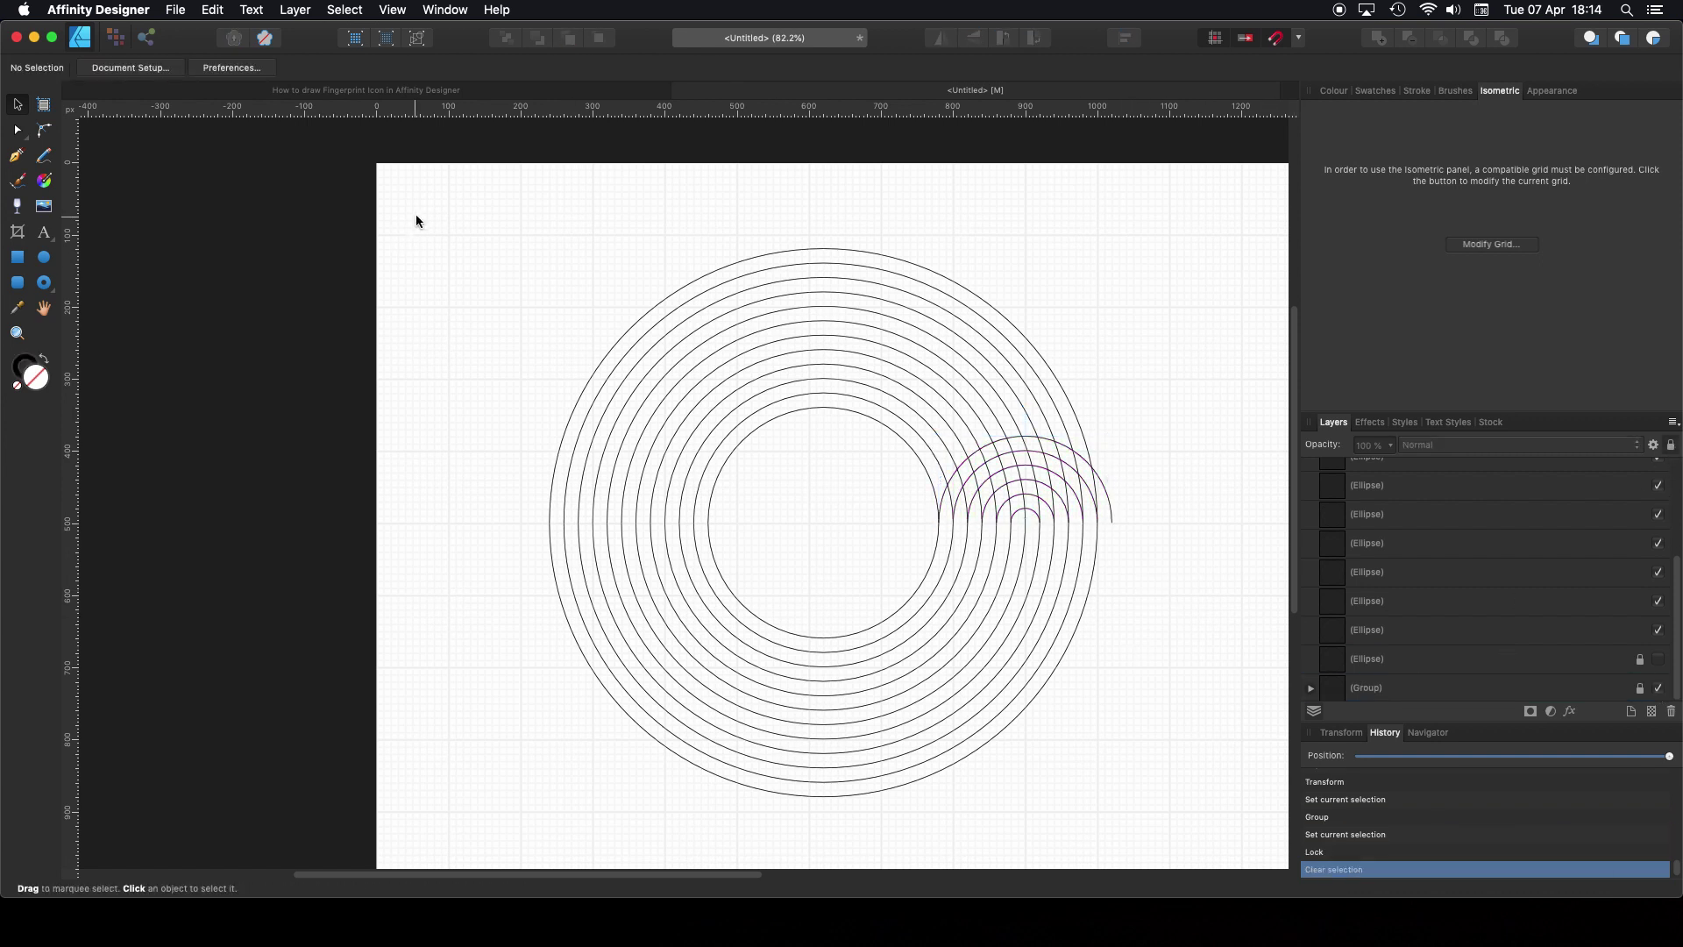
Step: Select all twelve large concentric circles and convert them to curves
drag(417, 221, 1151, 815)
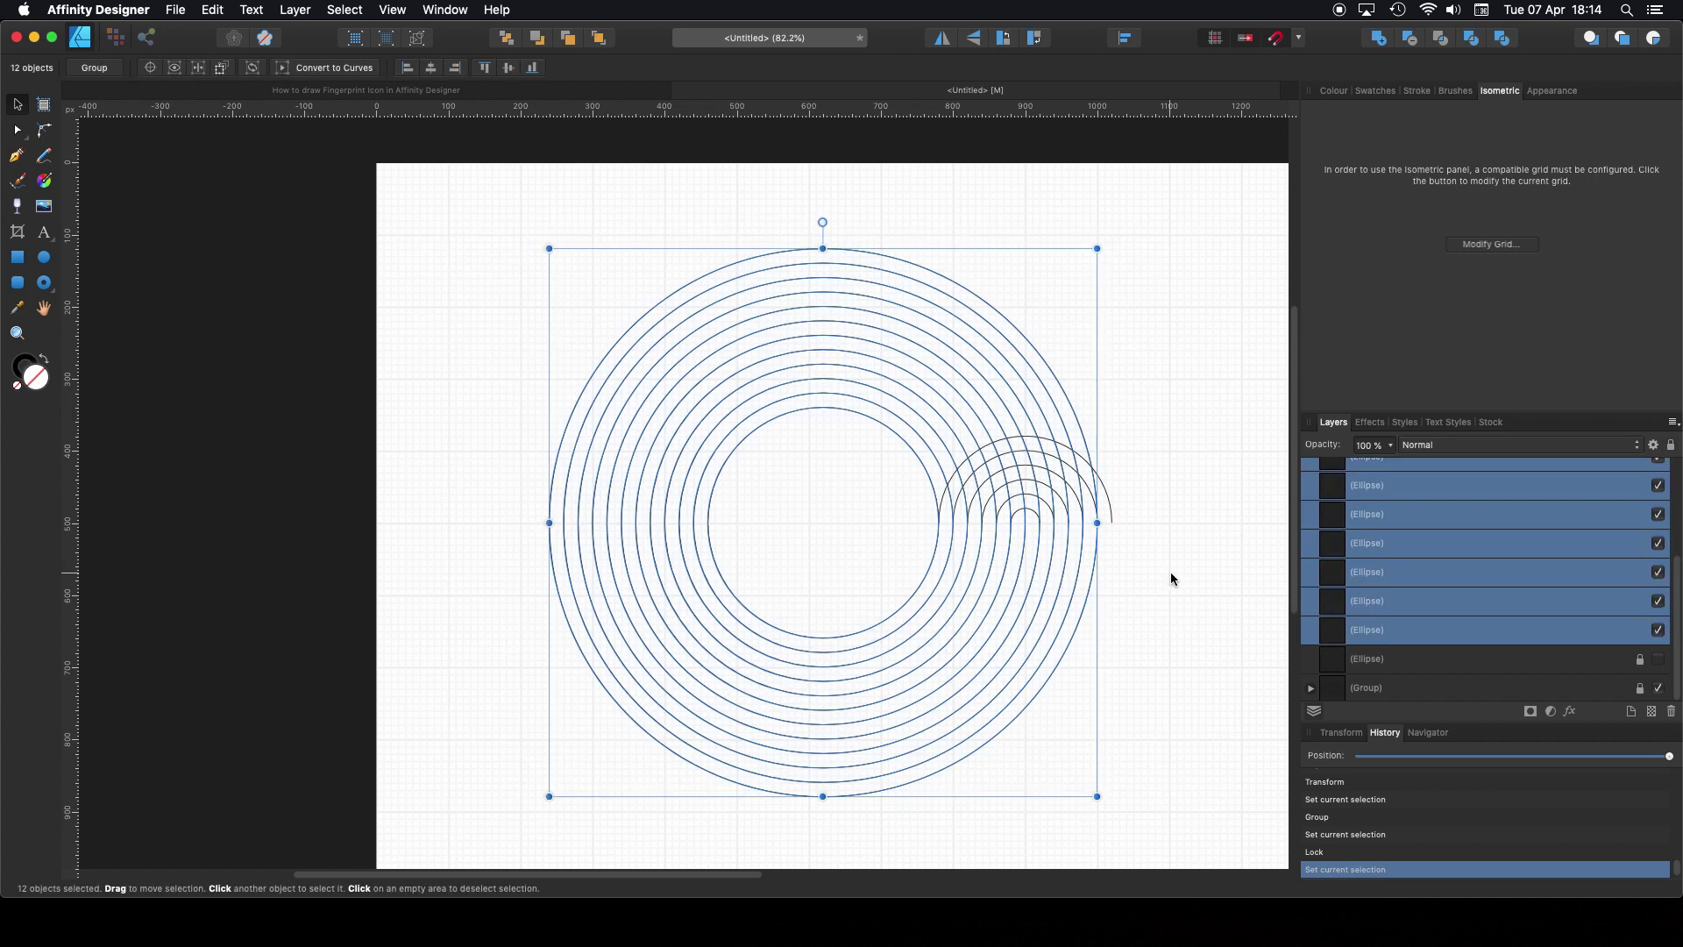
click(333, 69)
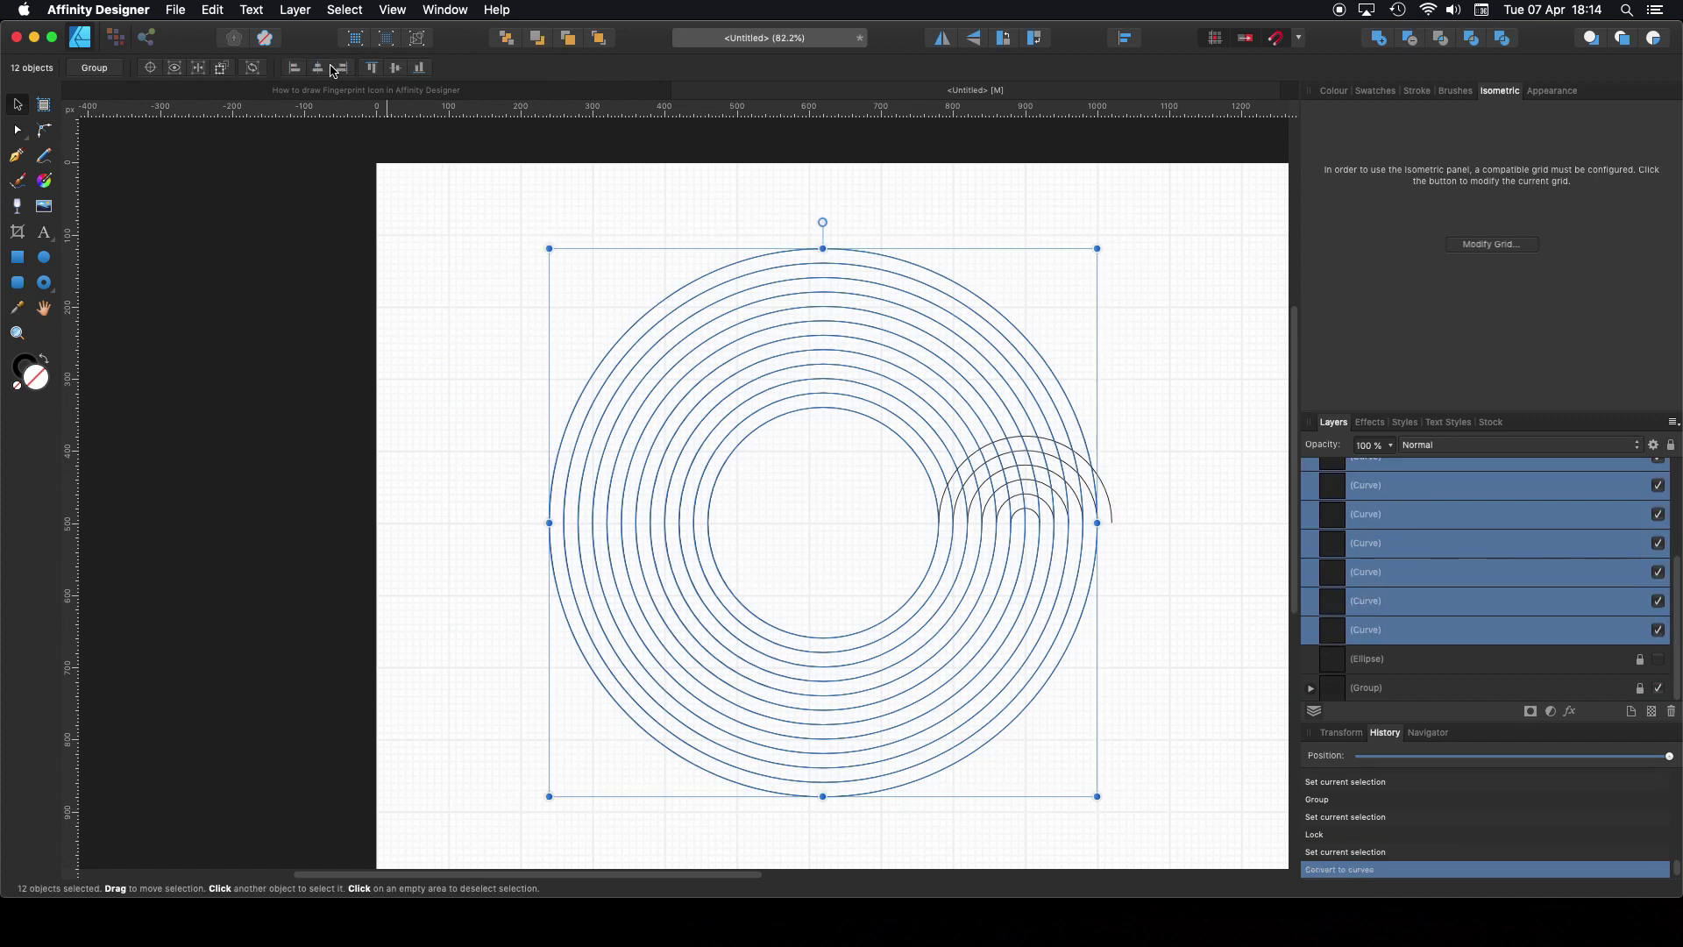
key(a)
click(300, 276)
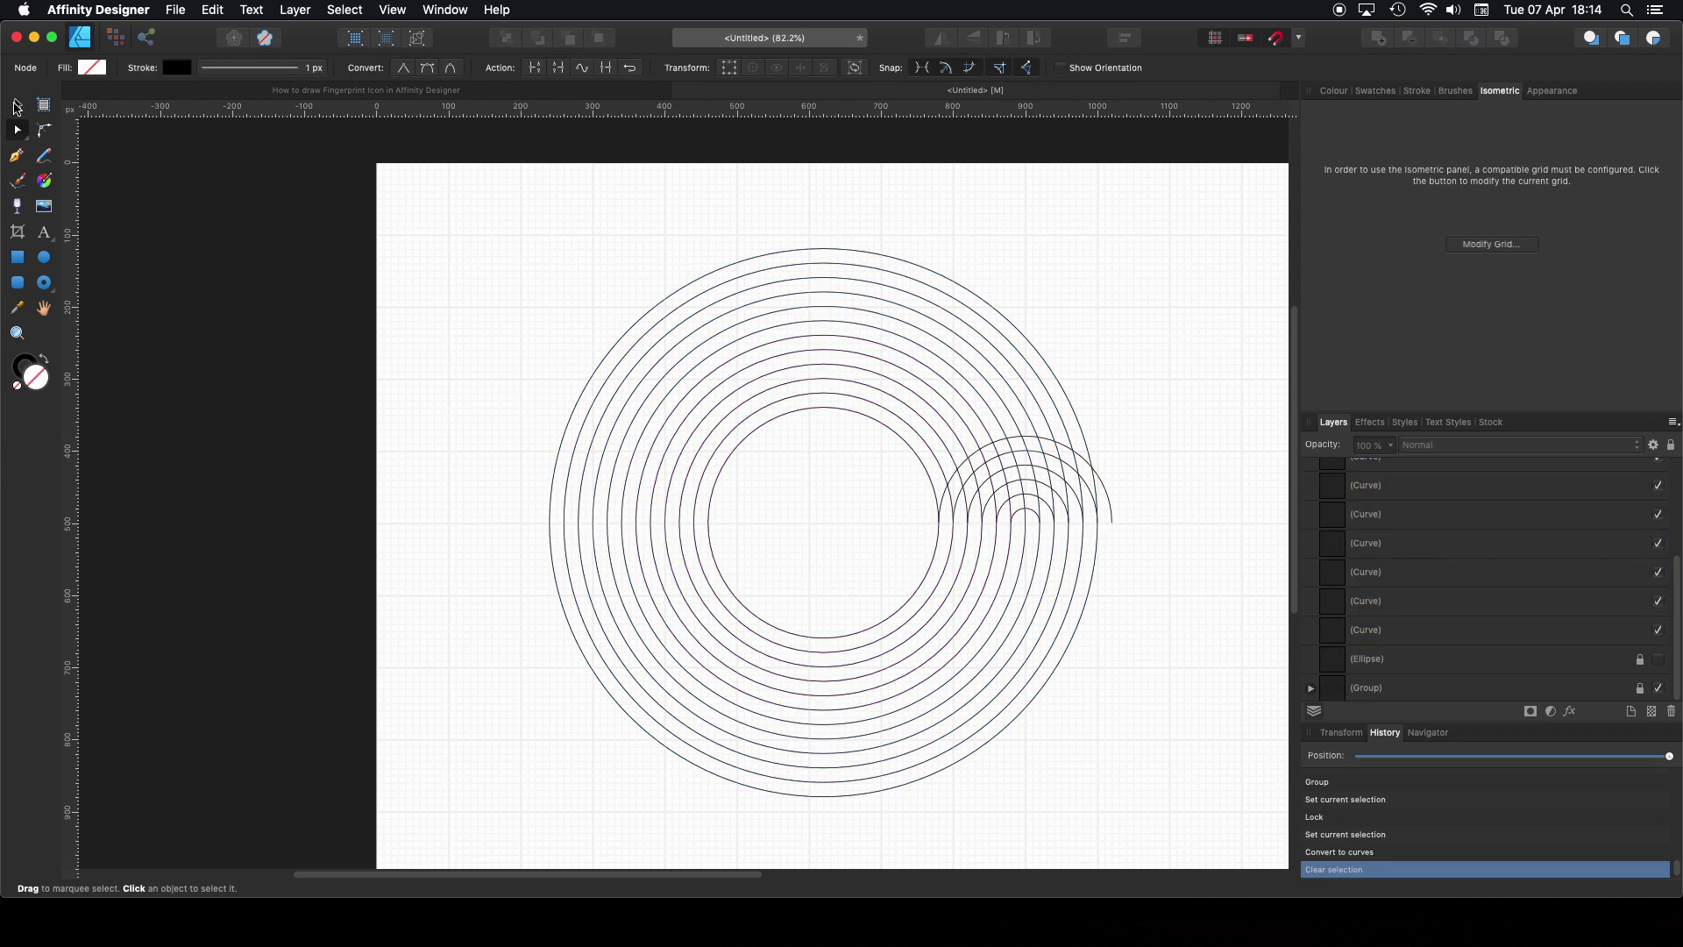
Step: Reselect the large concentric circles with their nodes and break all the curves at their leftmost nodes
click(16, 106)
drag(474, 198, 1146, 831)
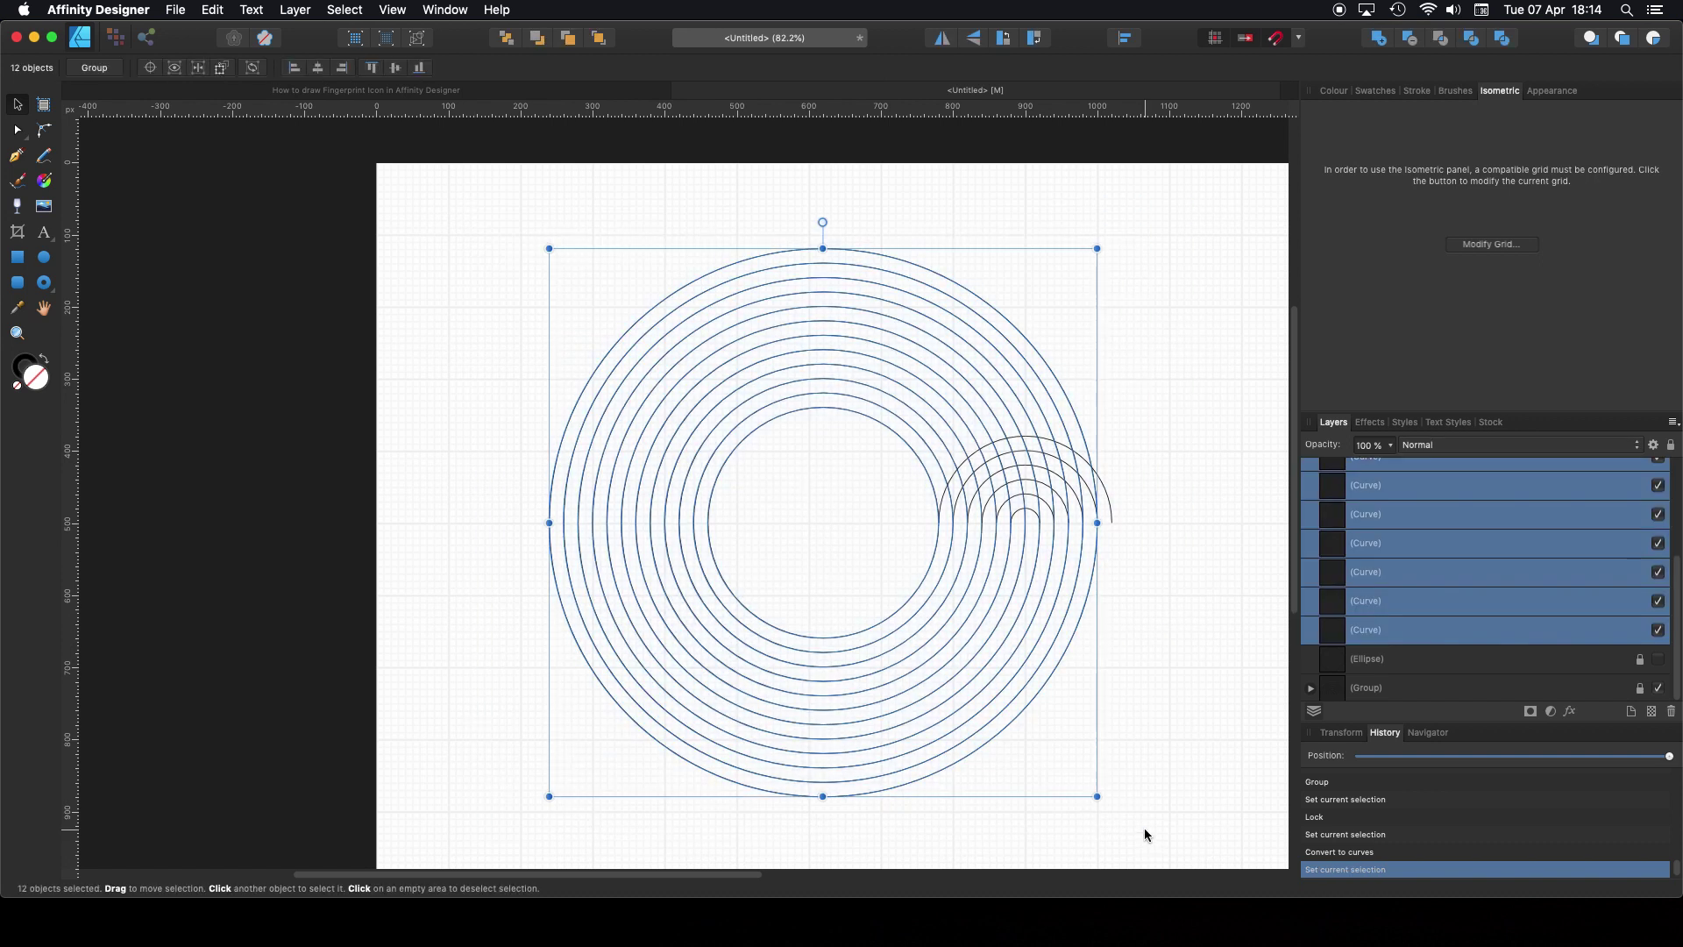
click(18, 132)
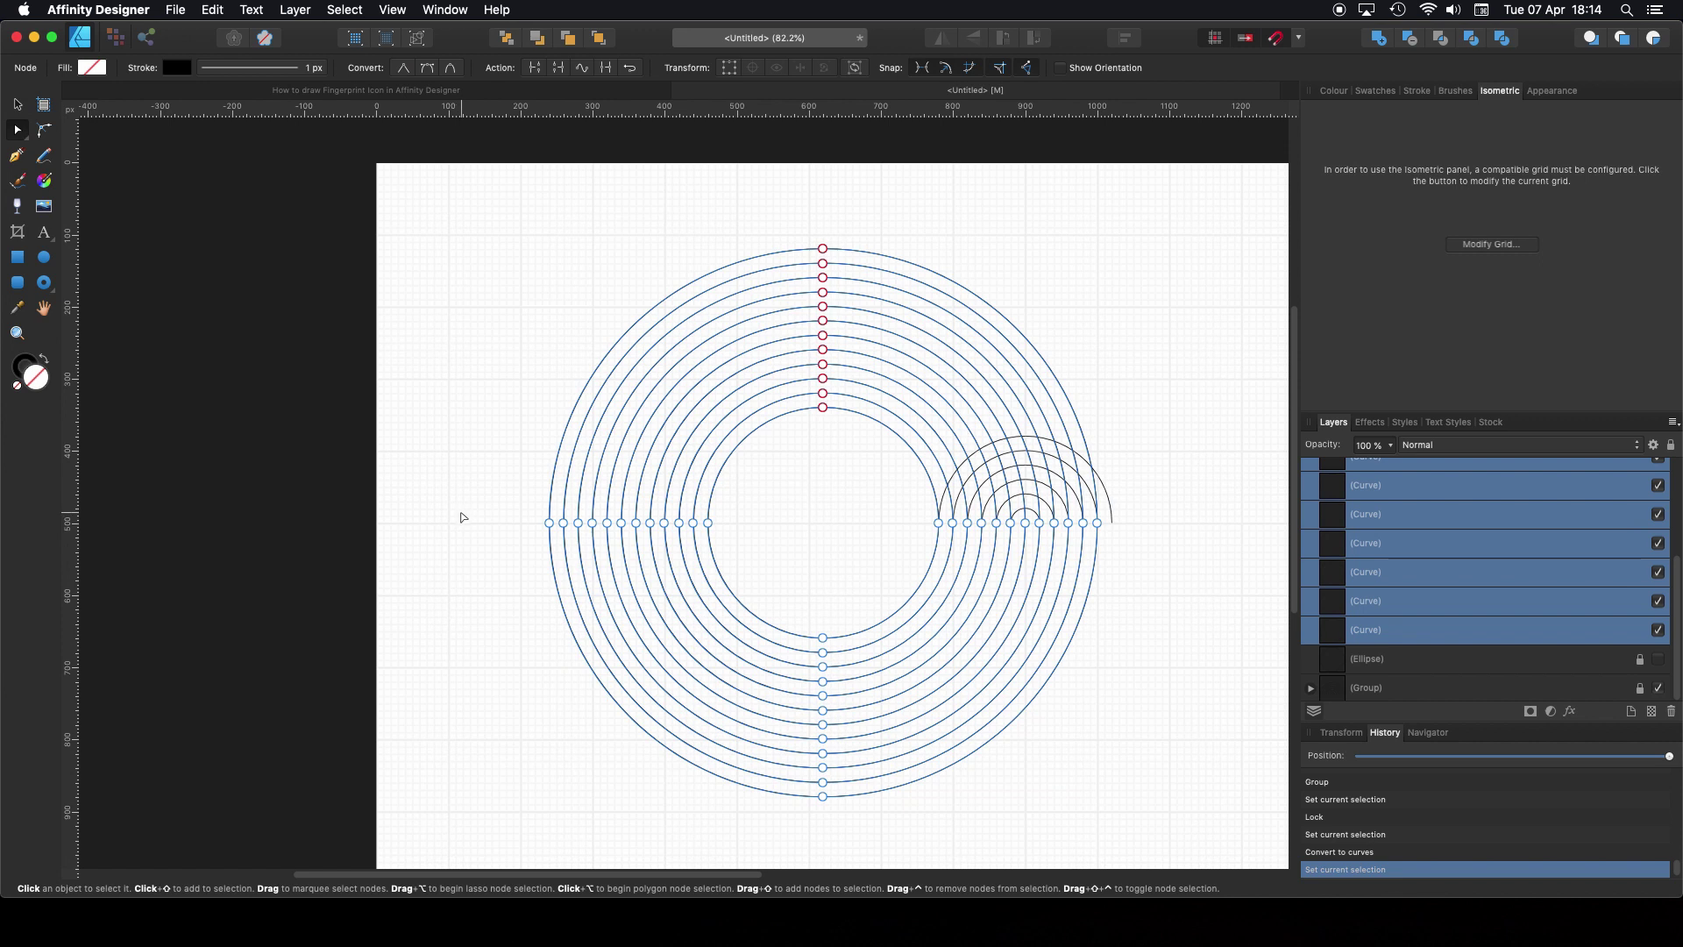
mouse_move(468, 516)
mouse_down()
mouse_move(764, 526)
mouse_move(738, 564)
mouse_move(478, 553)
mouse_up()
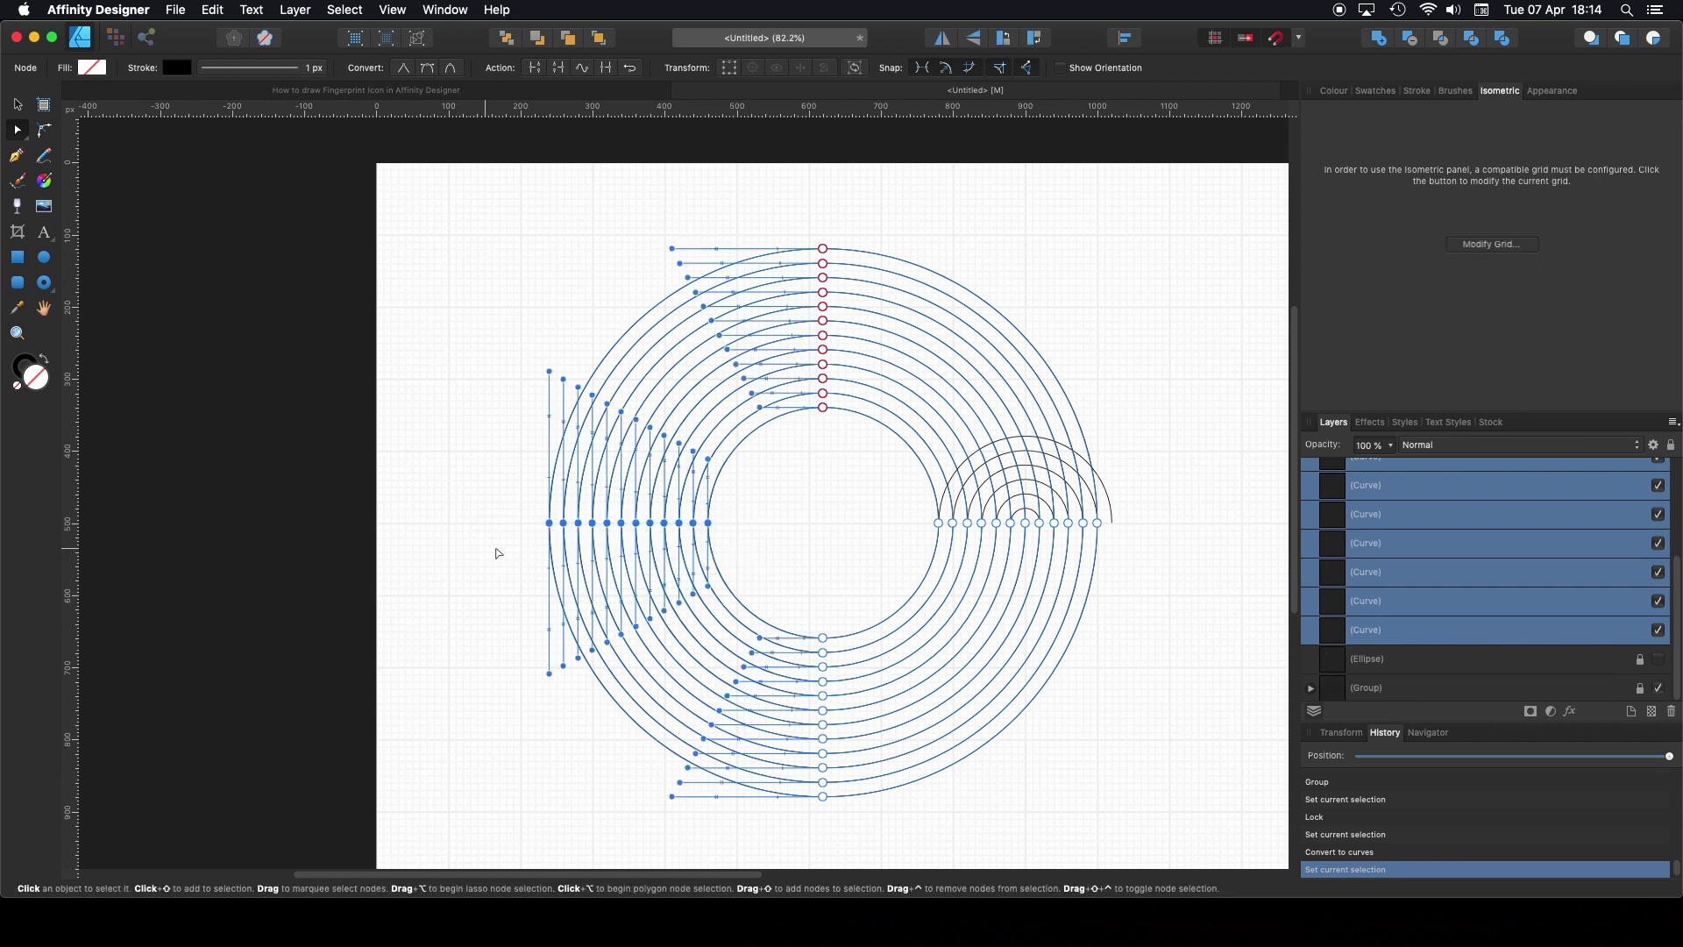
click(538, 71)
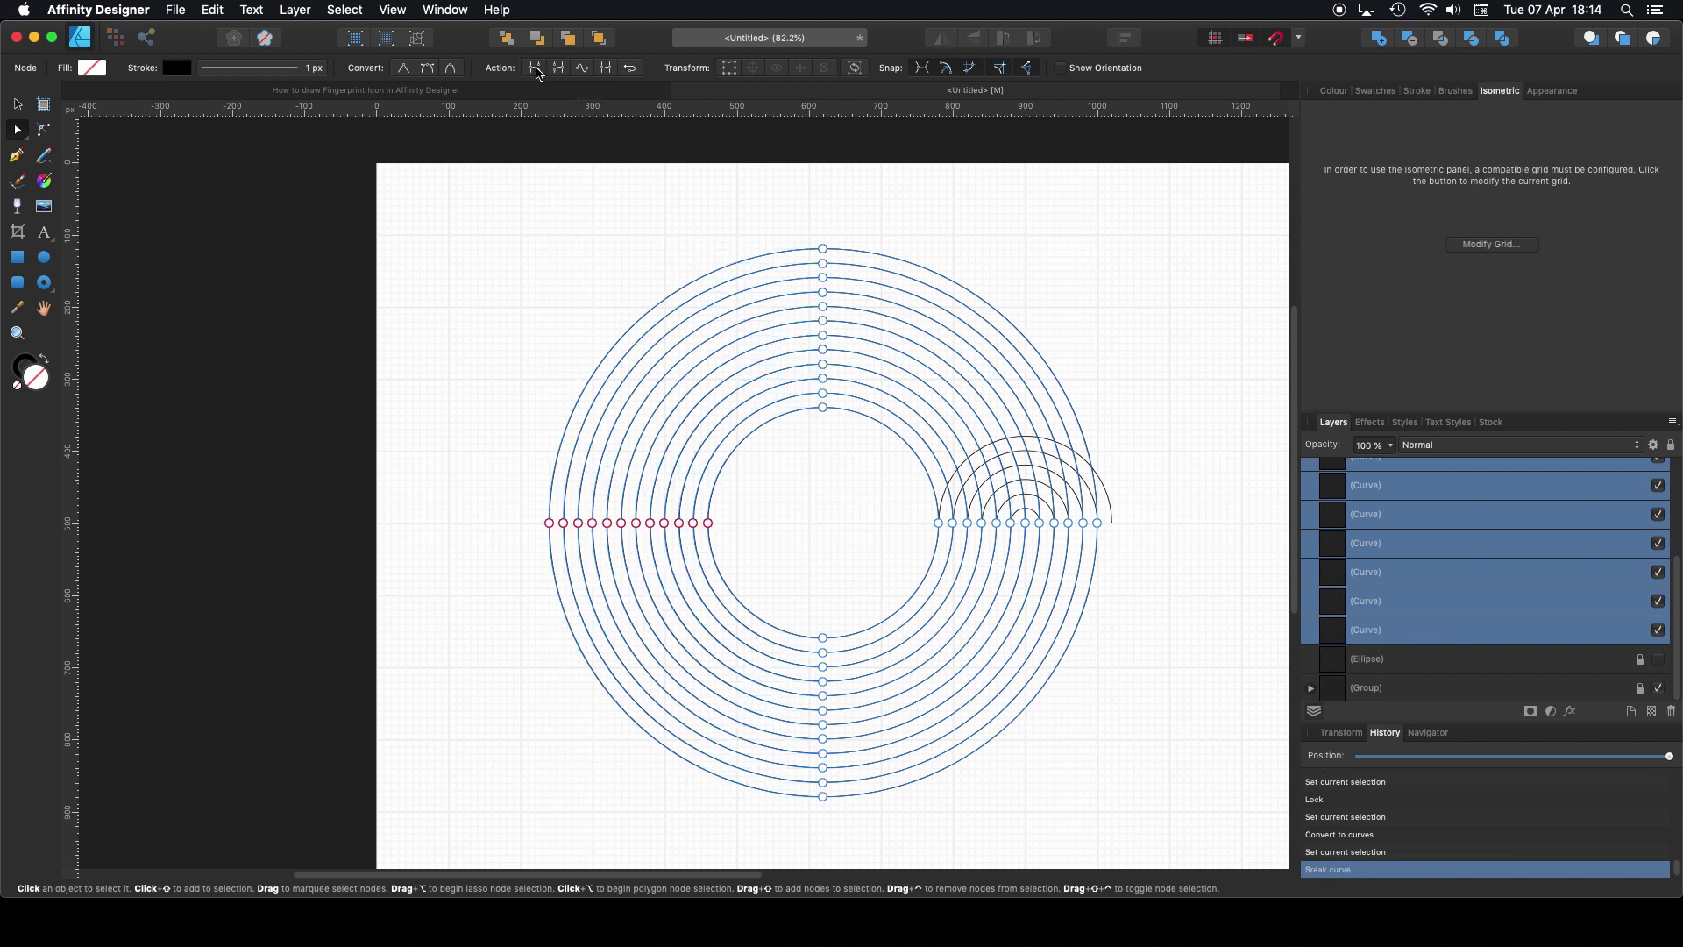
Step: Delete the left halves of the four outermost large concentric circles, one curve at a time
drag(526, 502, 773, 557)
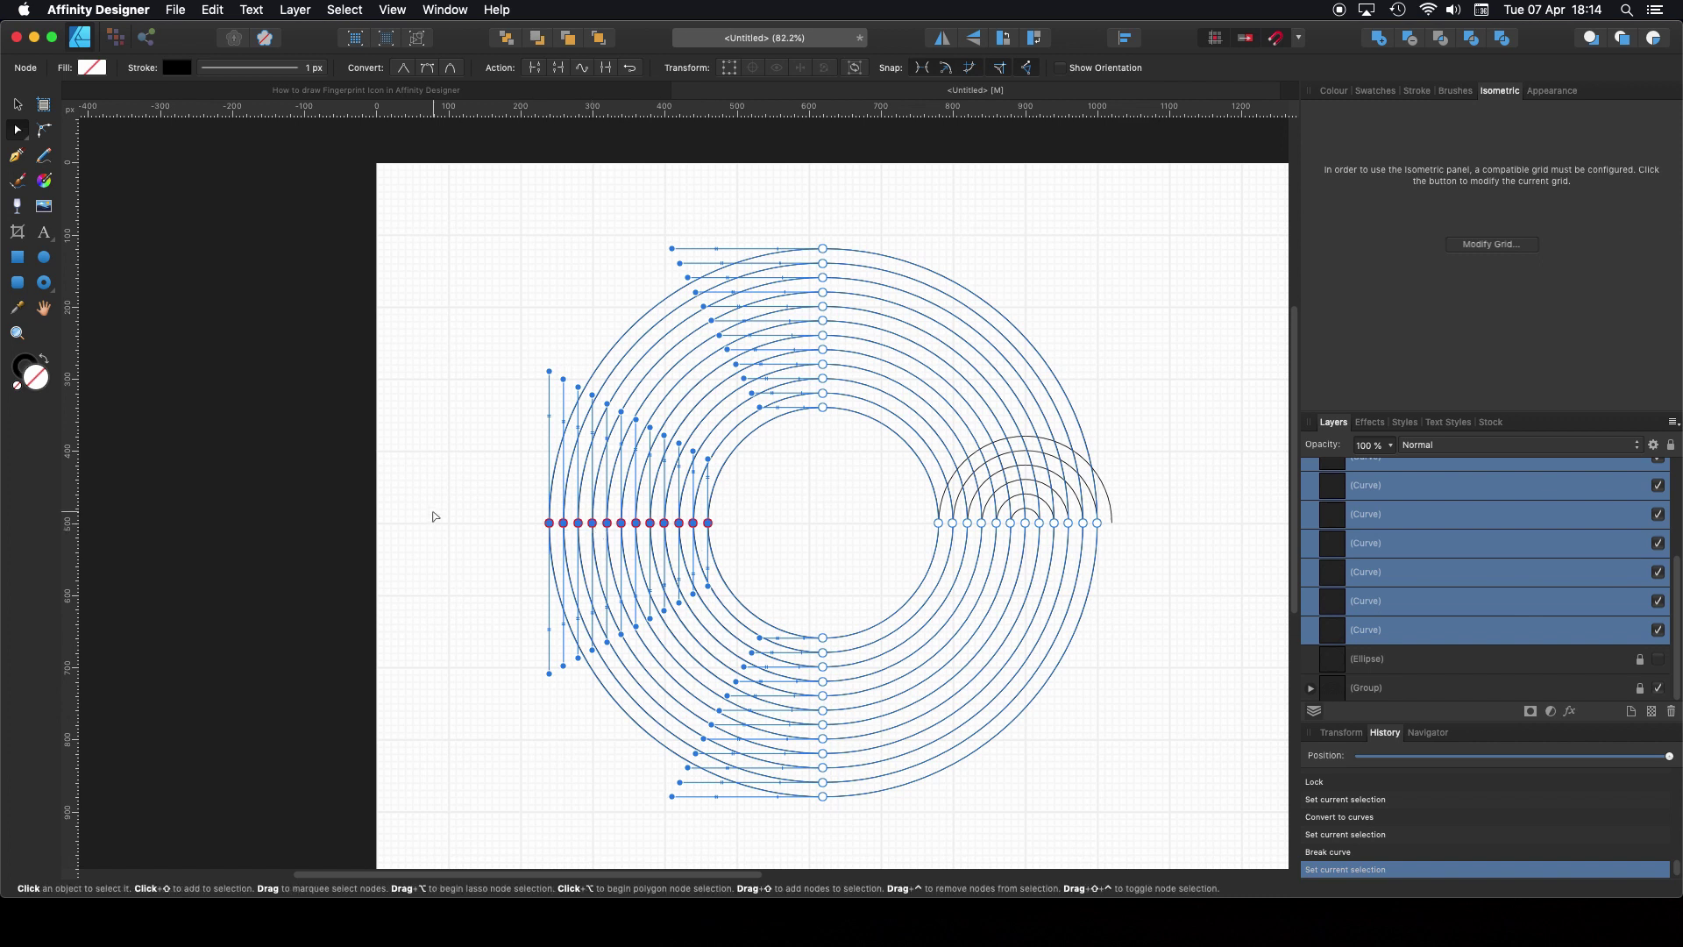
click(511, 522)
click(549, 523)
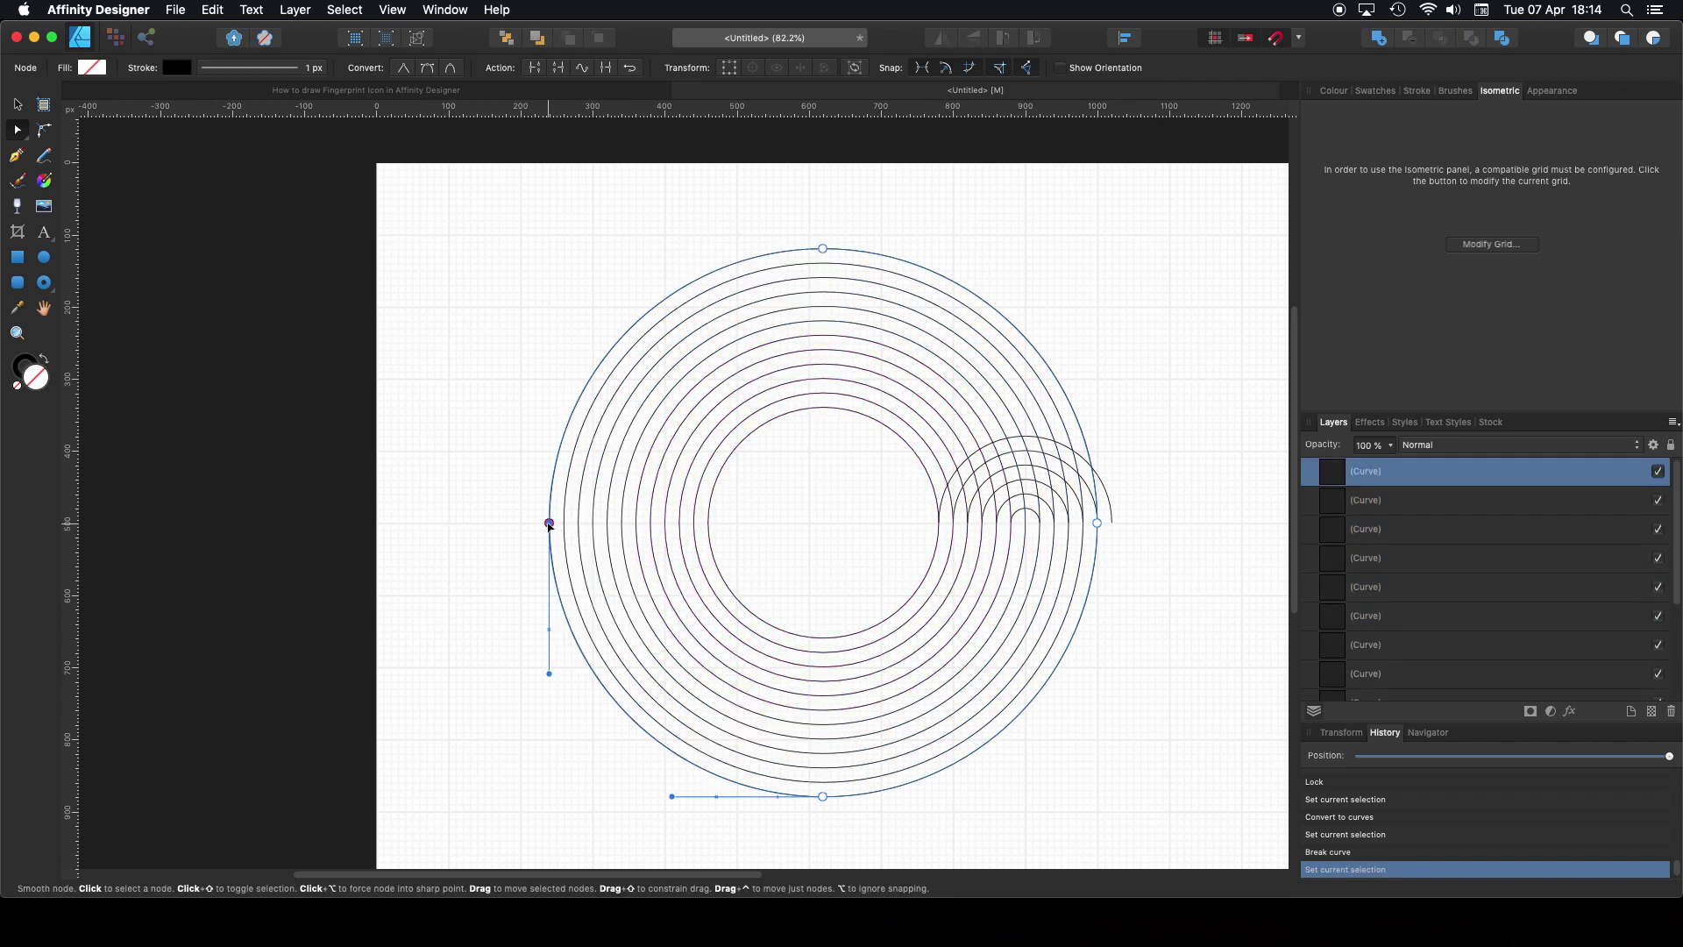
key(BackSpace)
key(BackSpace)
click(564, 524)
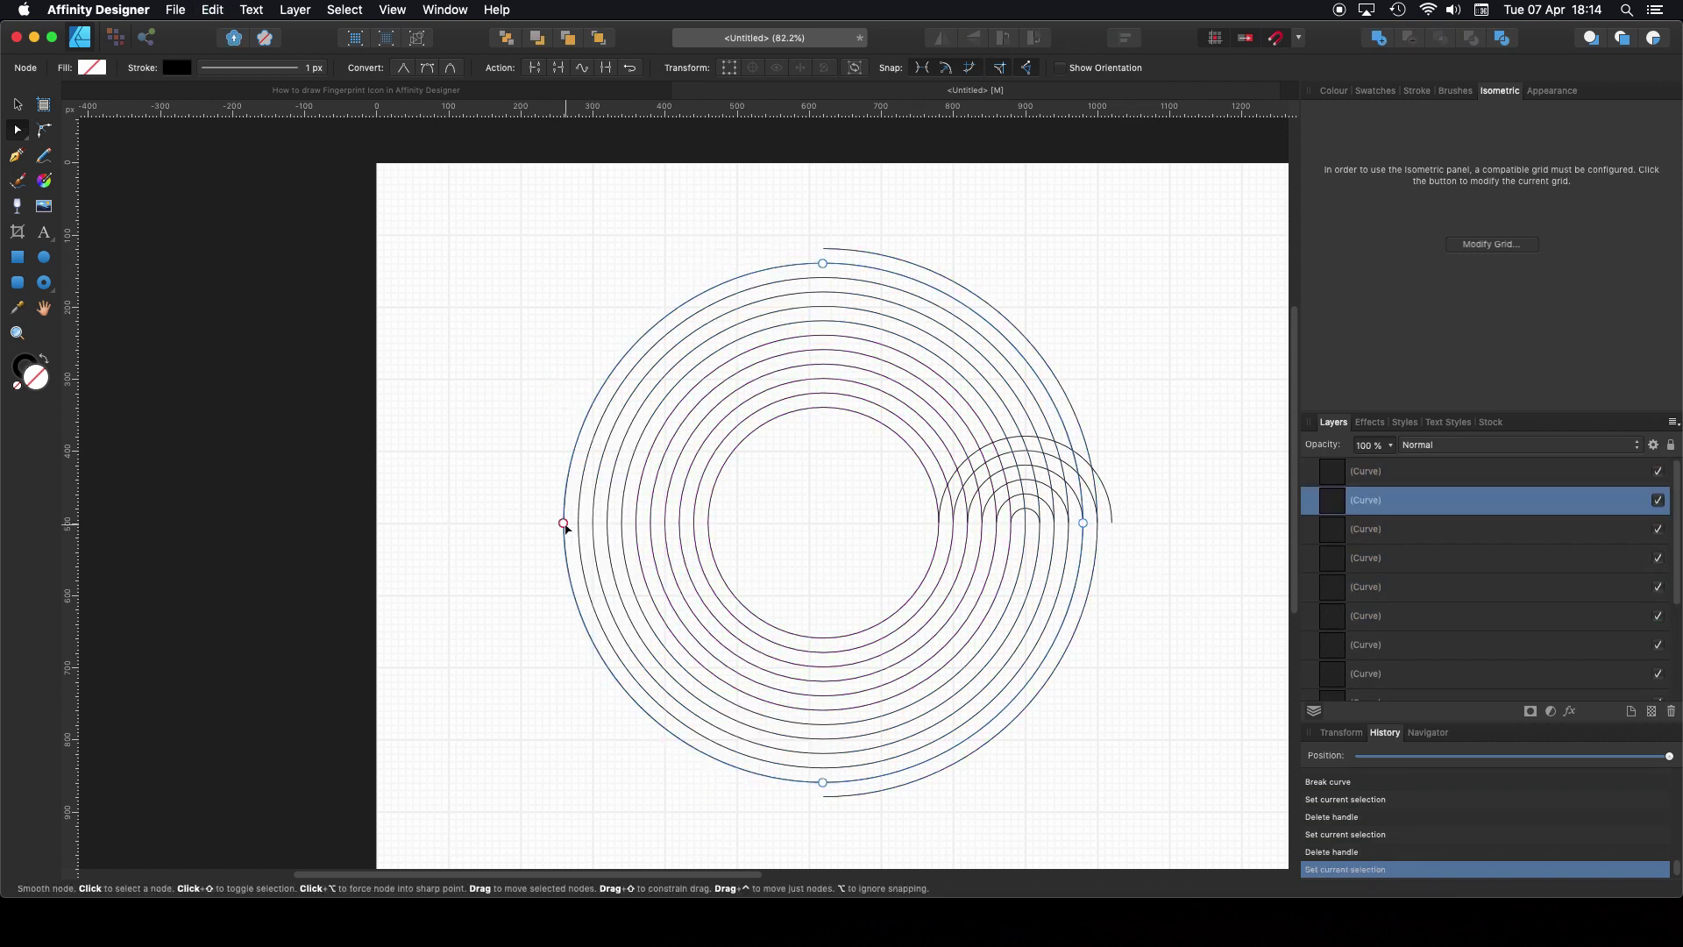
key(BackSpace)
key(BackSpace)
click(578, 524)
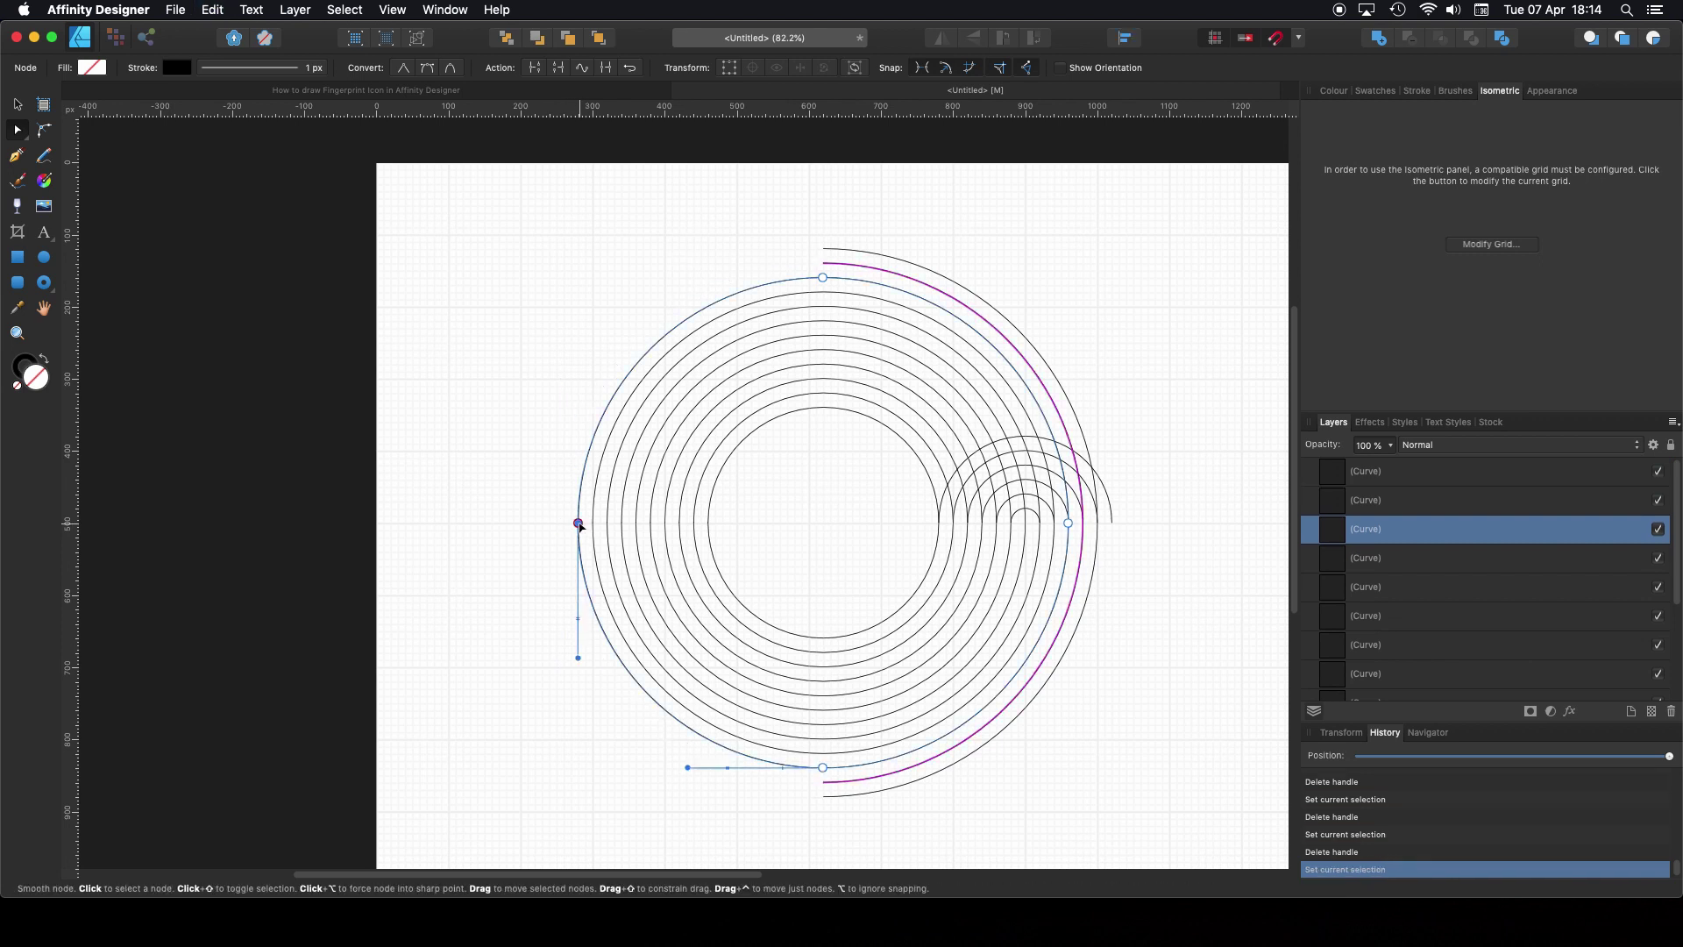
key(BackSpace)
key(BackSpace)
click(593, 524)
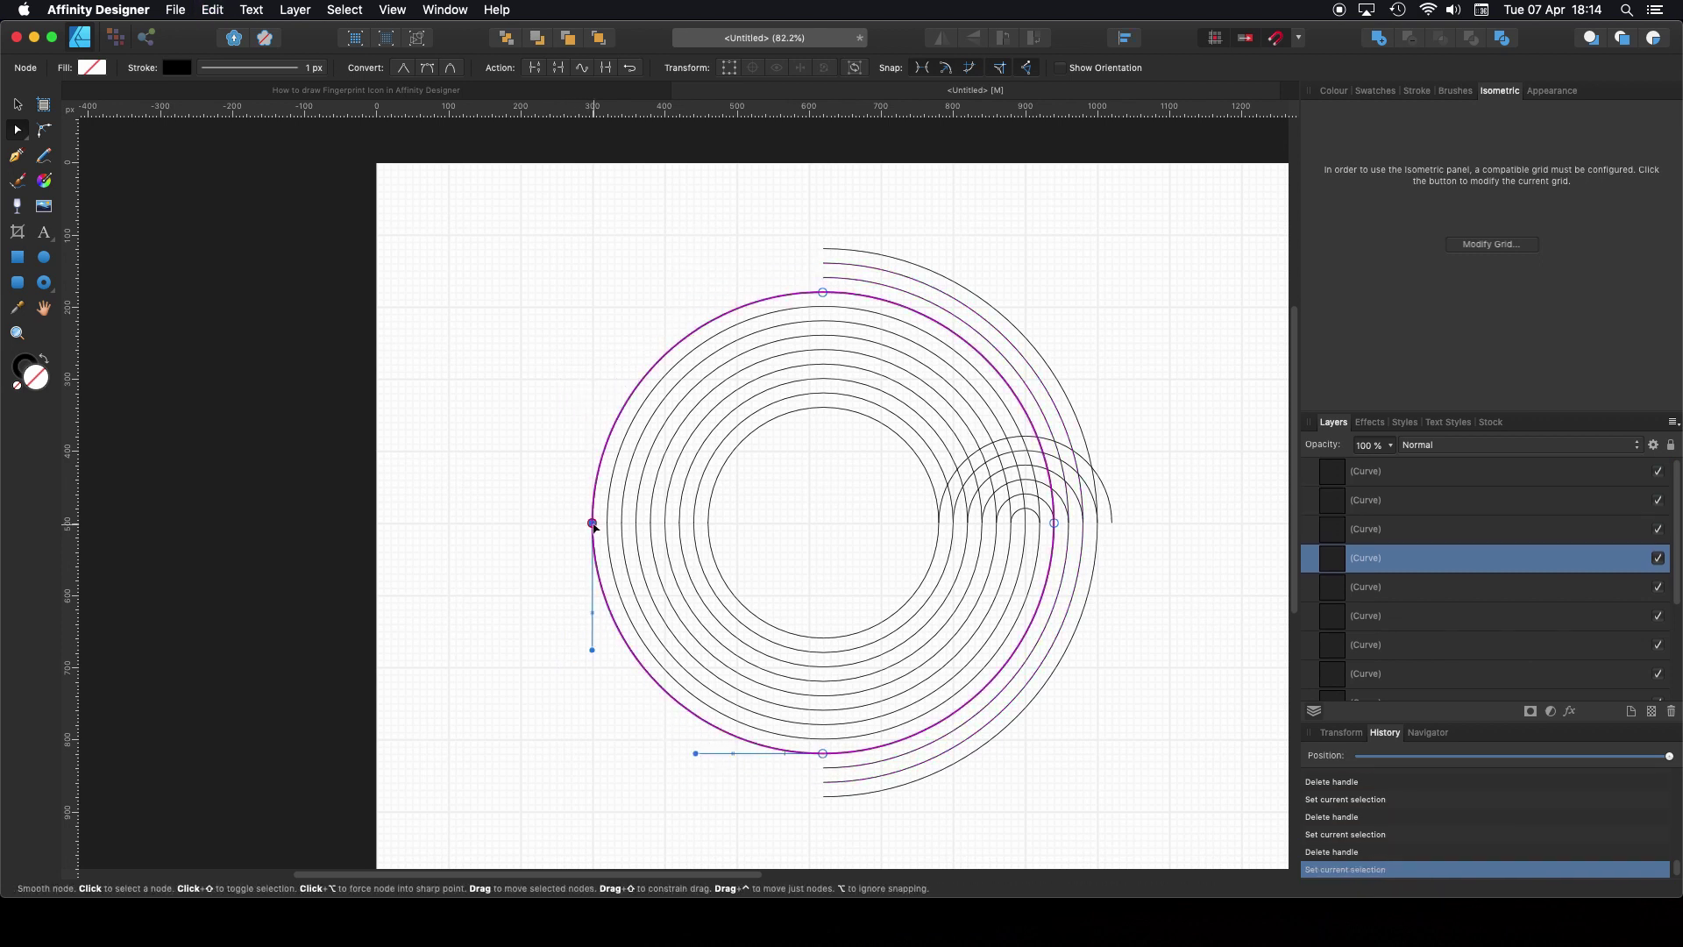
key(BackSpace)
key(BackSpace)
Step: Select the remaining eight large circles and delete their leftmost nodes together to remove their left halves
drag(573, 489, 725, 564)
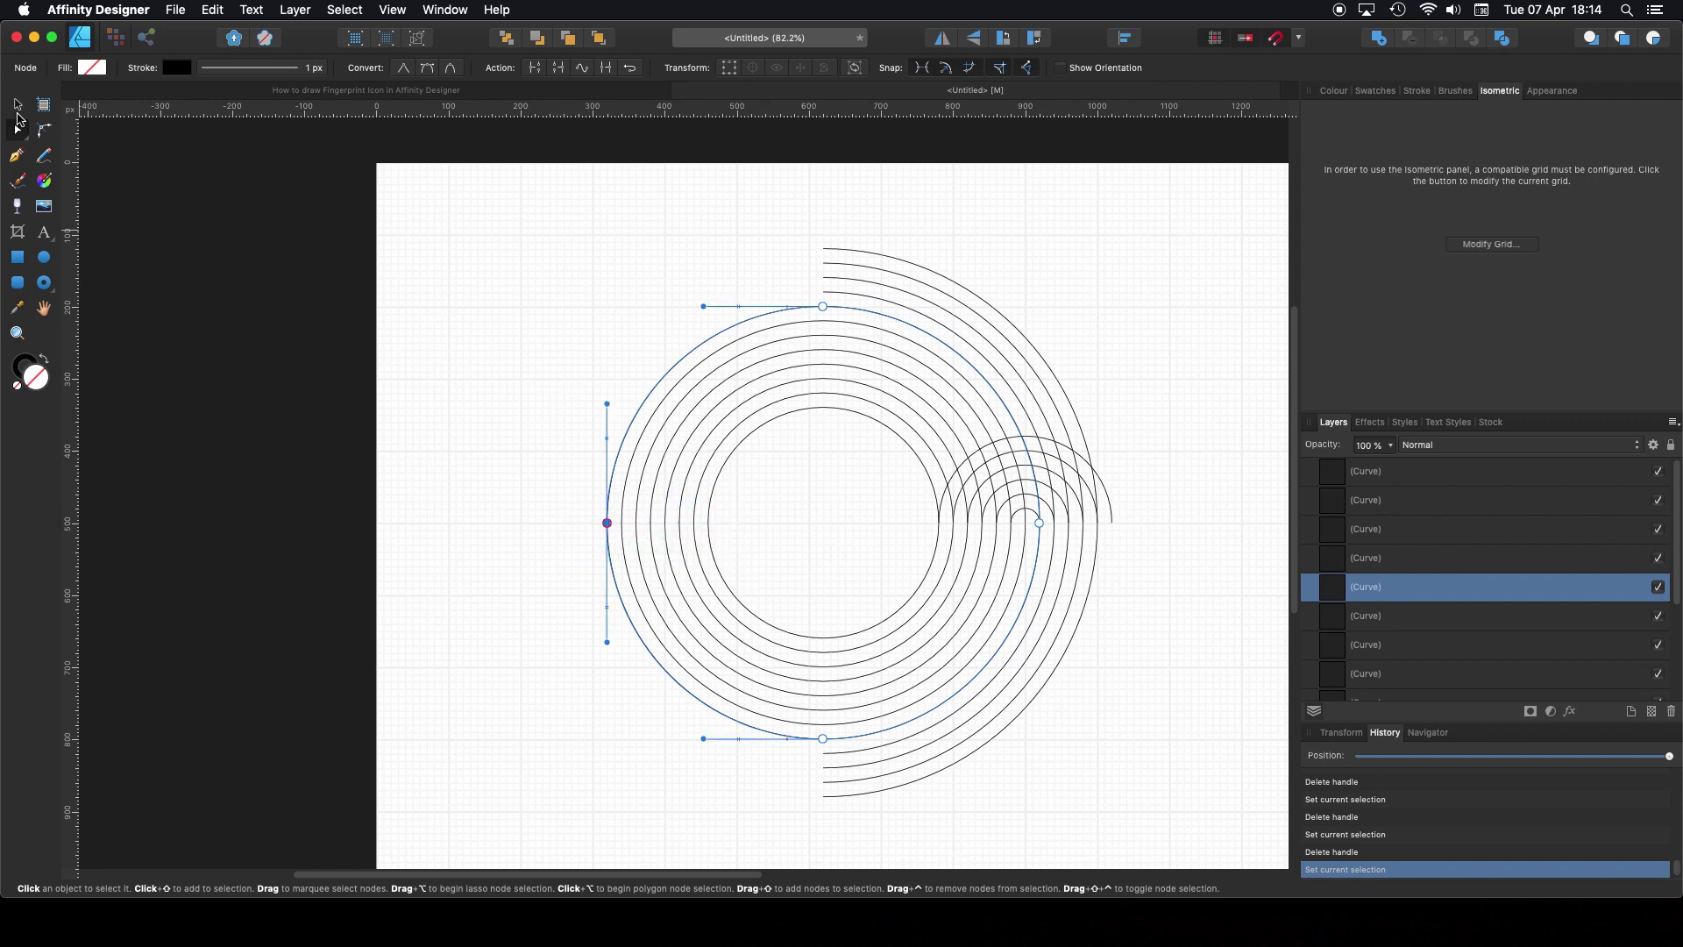
click(18, 107)
shift+click(626, 557)
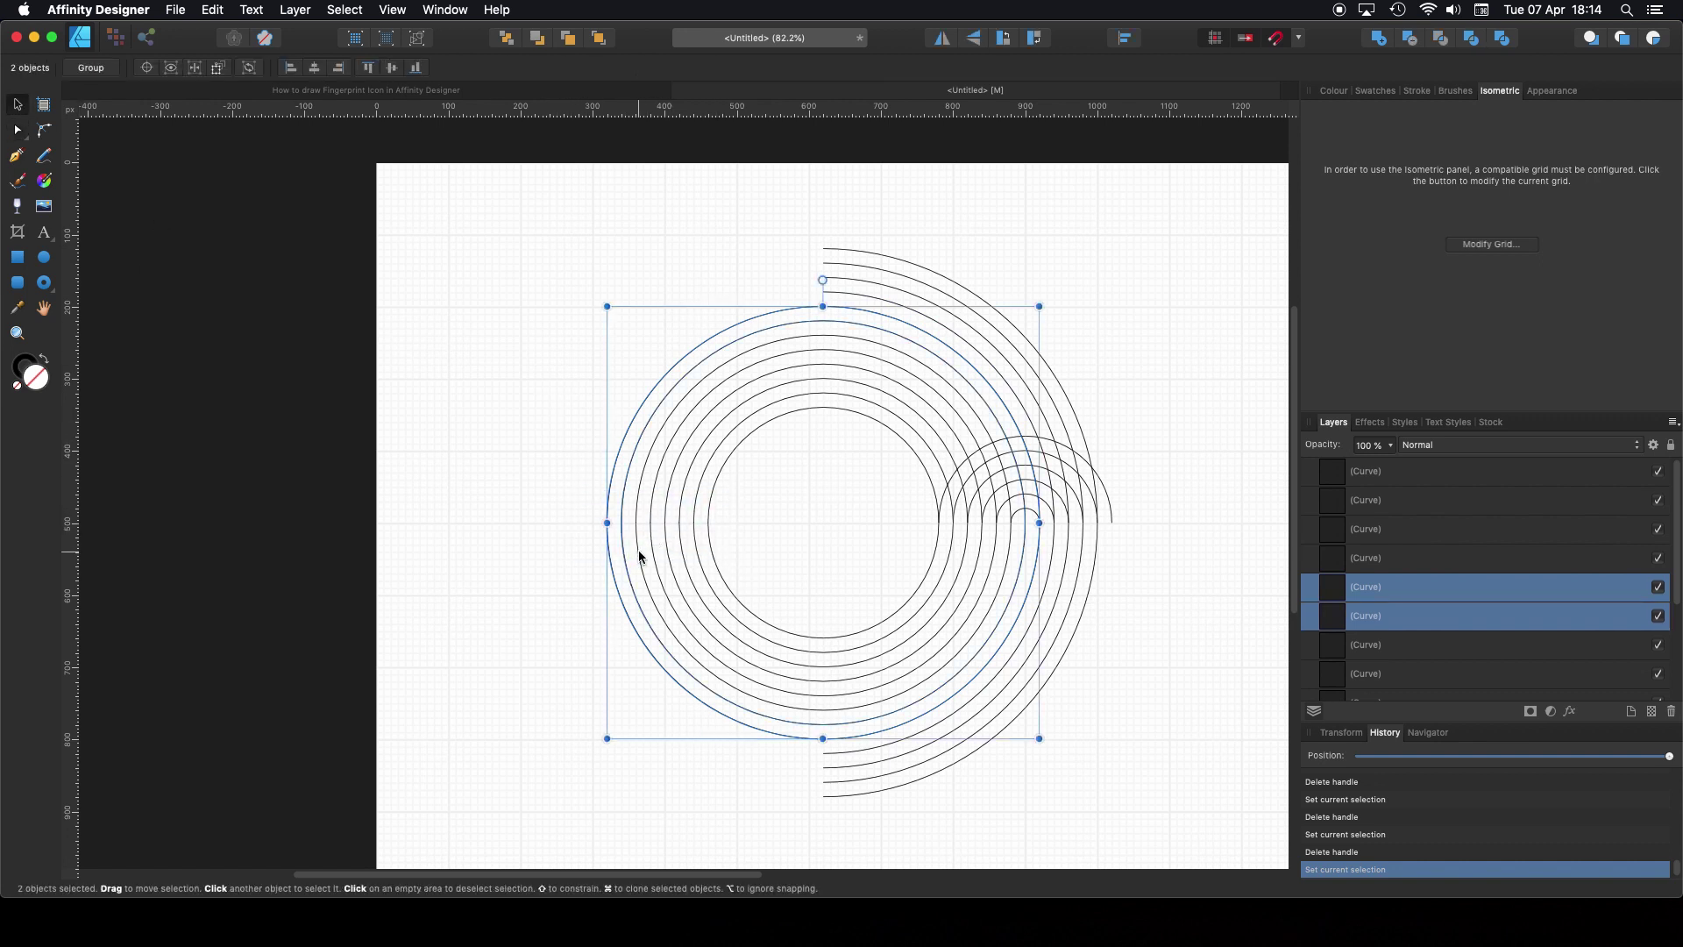
shift+click(640, 555)
shift+click(652, 560)
shift+click(670, 554)
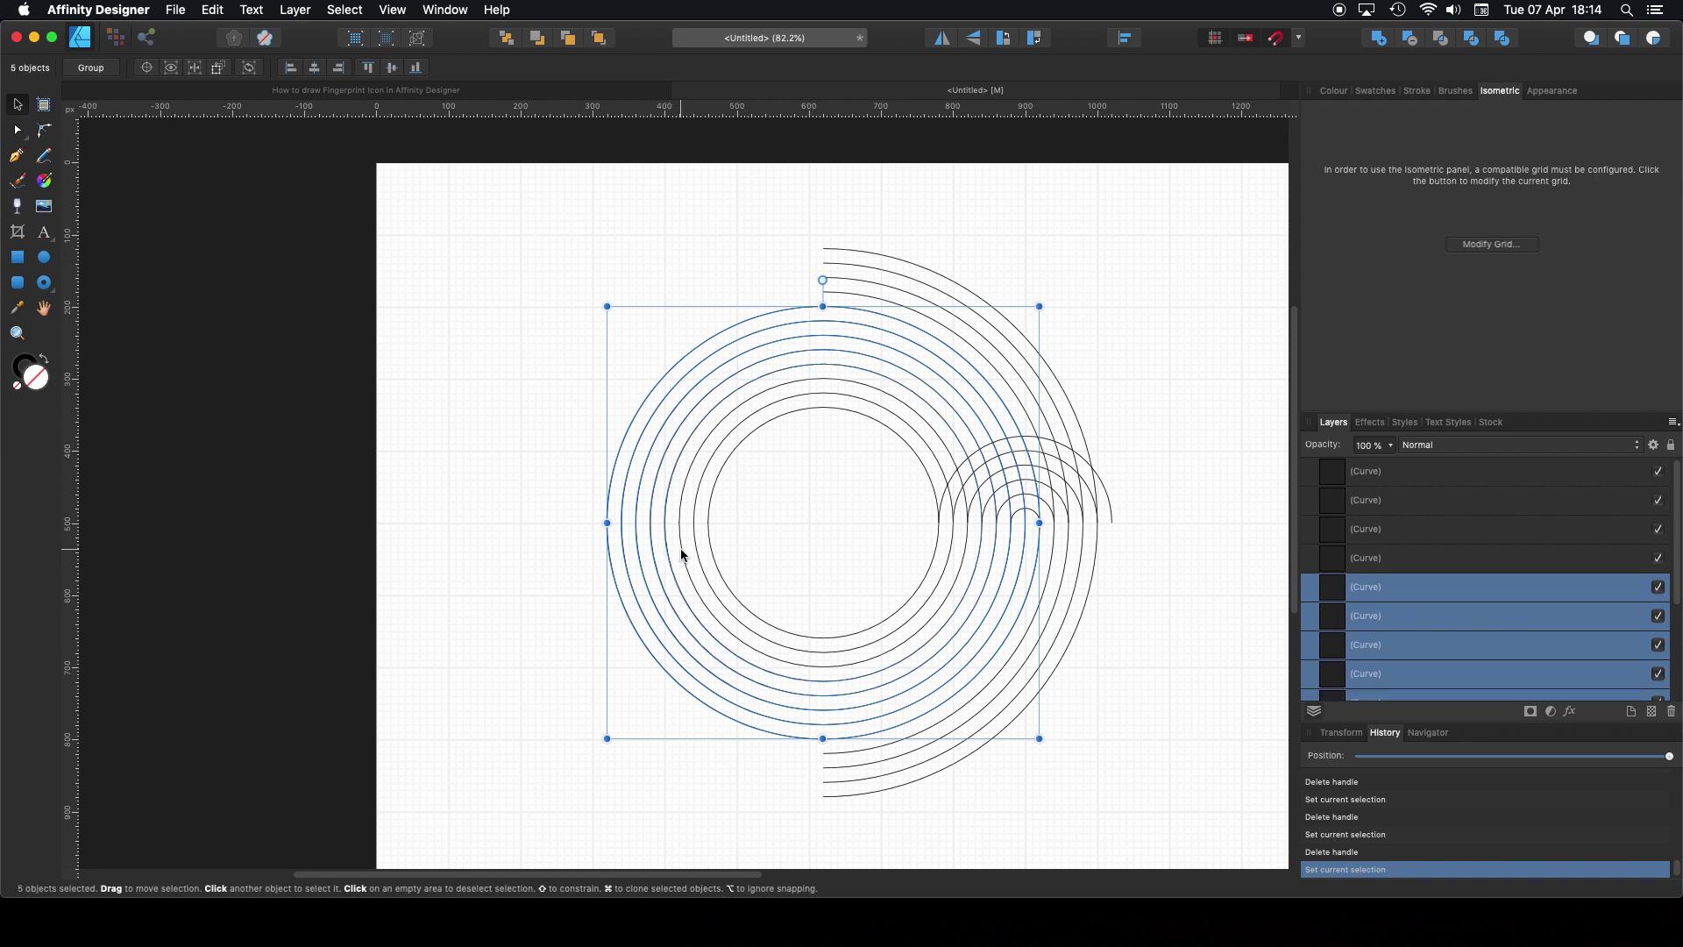
shift+click(683, 556)
shift+click(697, 553)
shift+click(711, 553)
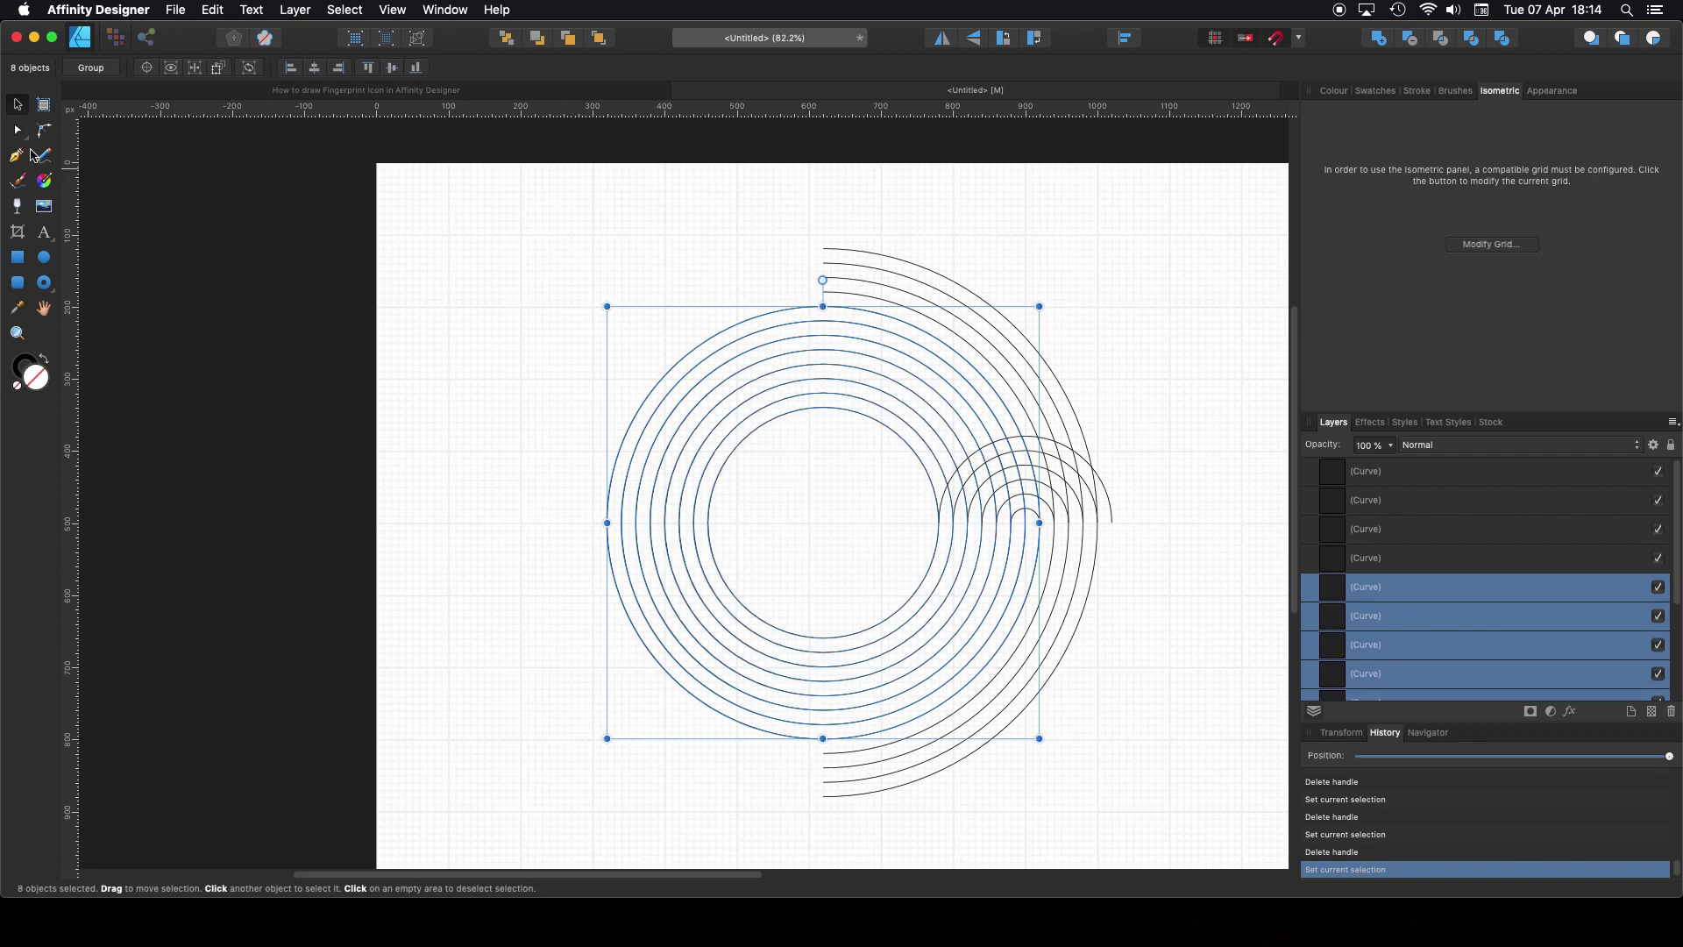
click(17, 130)
drag(490, 457, 779, 576)
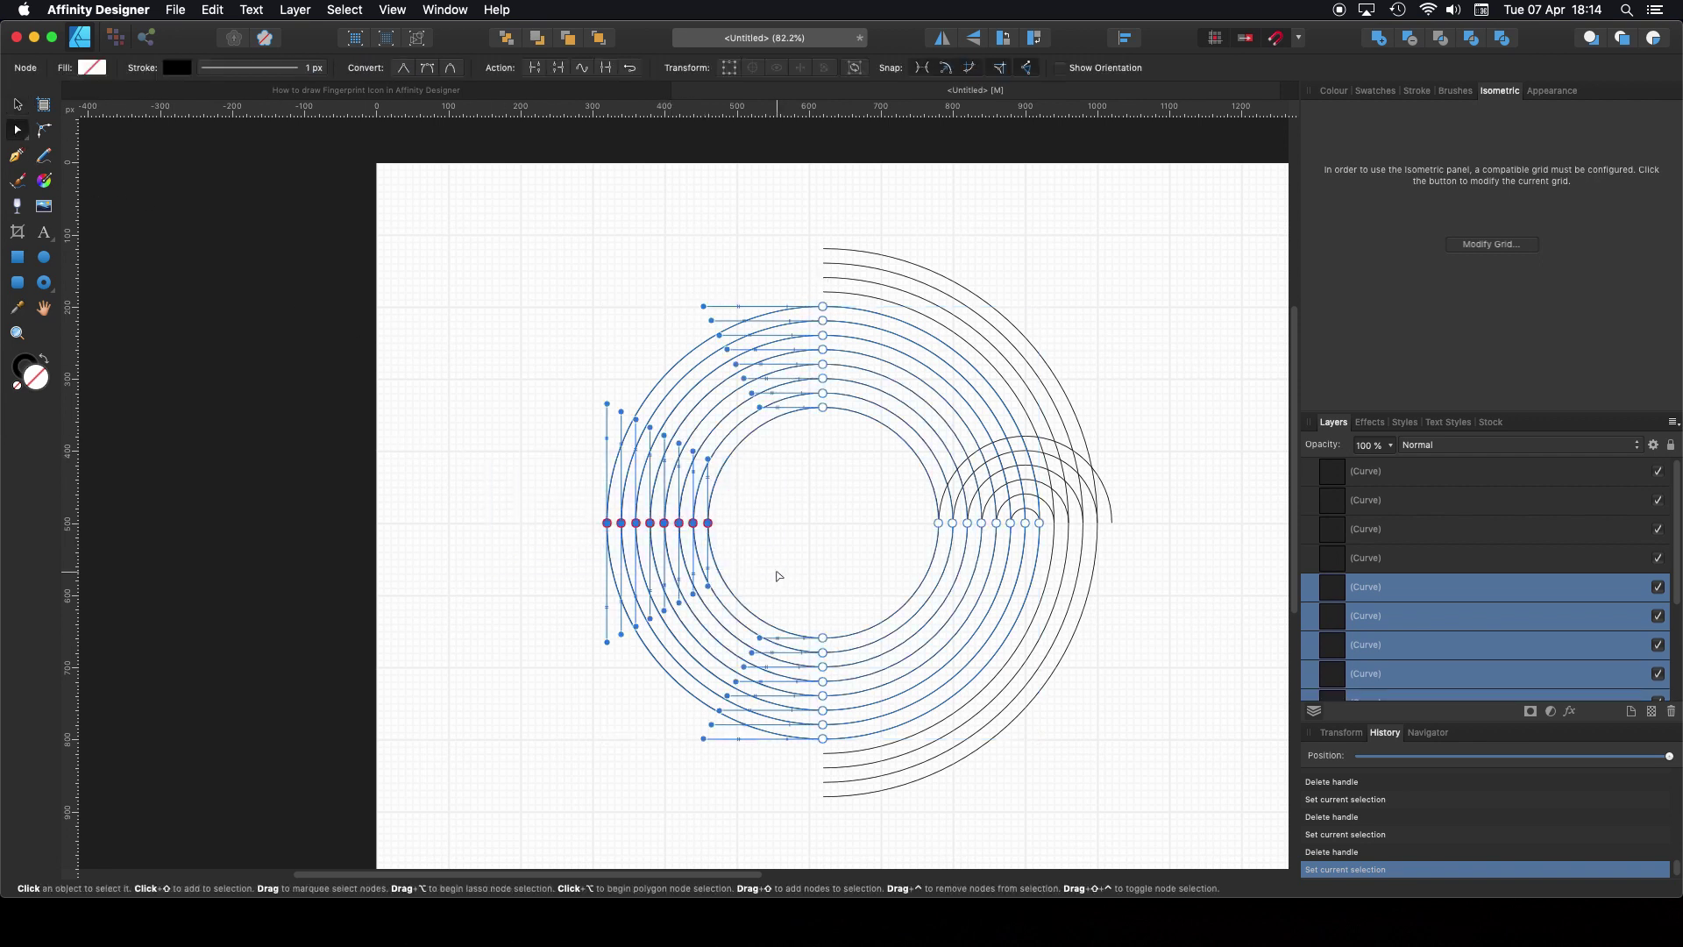
key(Delete)
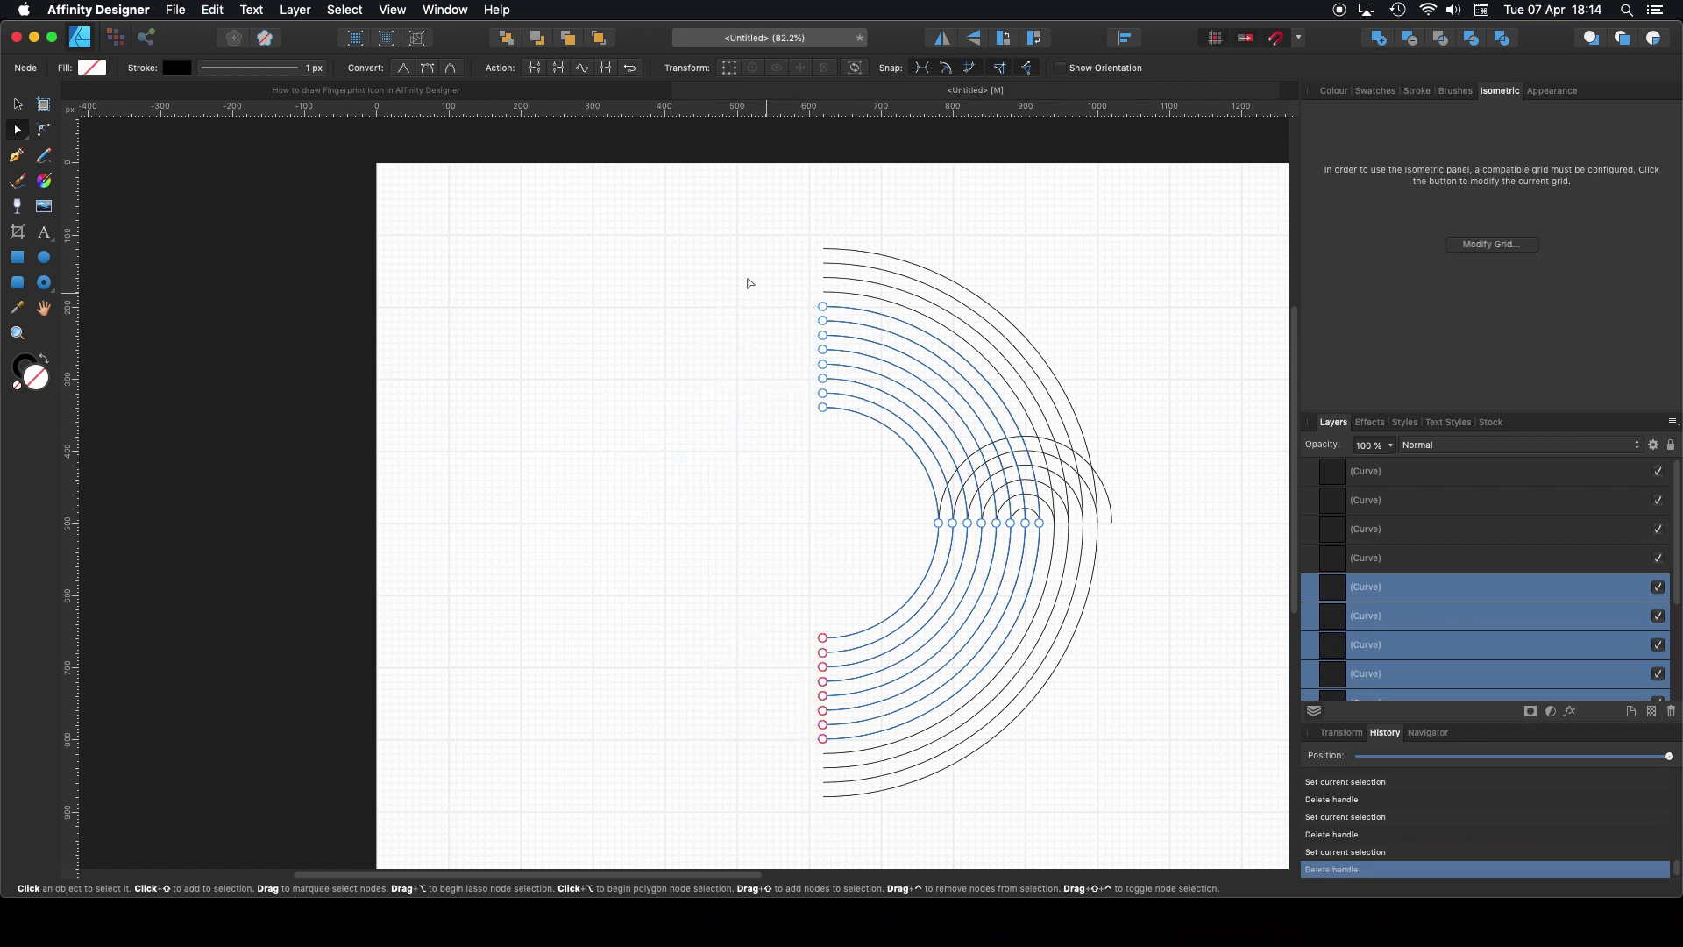
Step: Delete the topmost nodes of the eight inner and four outer half circles, leaving only their lower-right quarter arcs
drag(795, 207, 873, 455)
key(Delete)
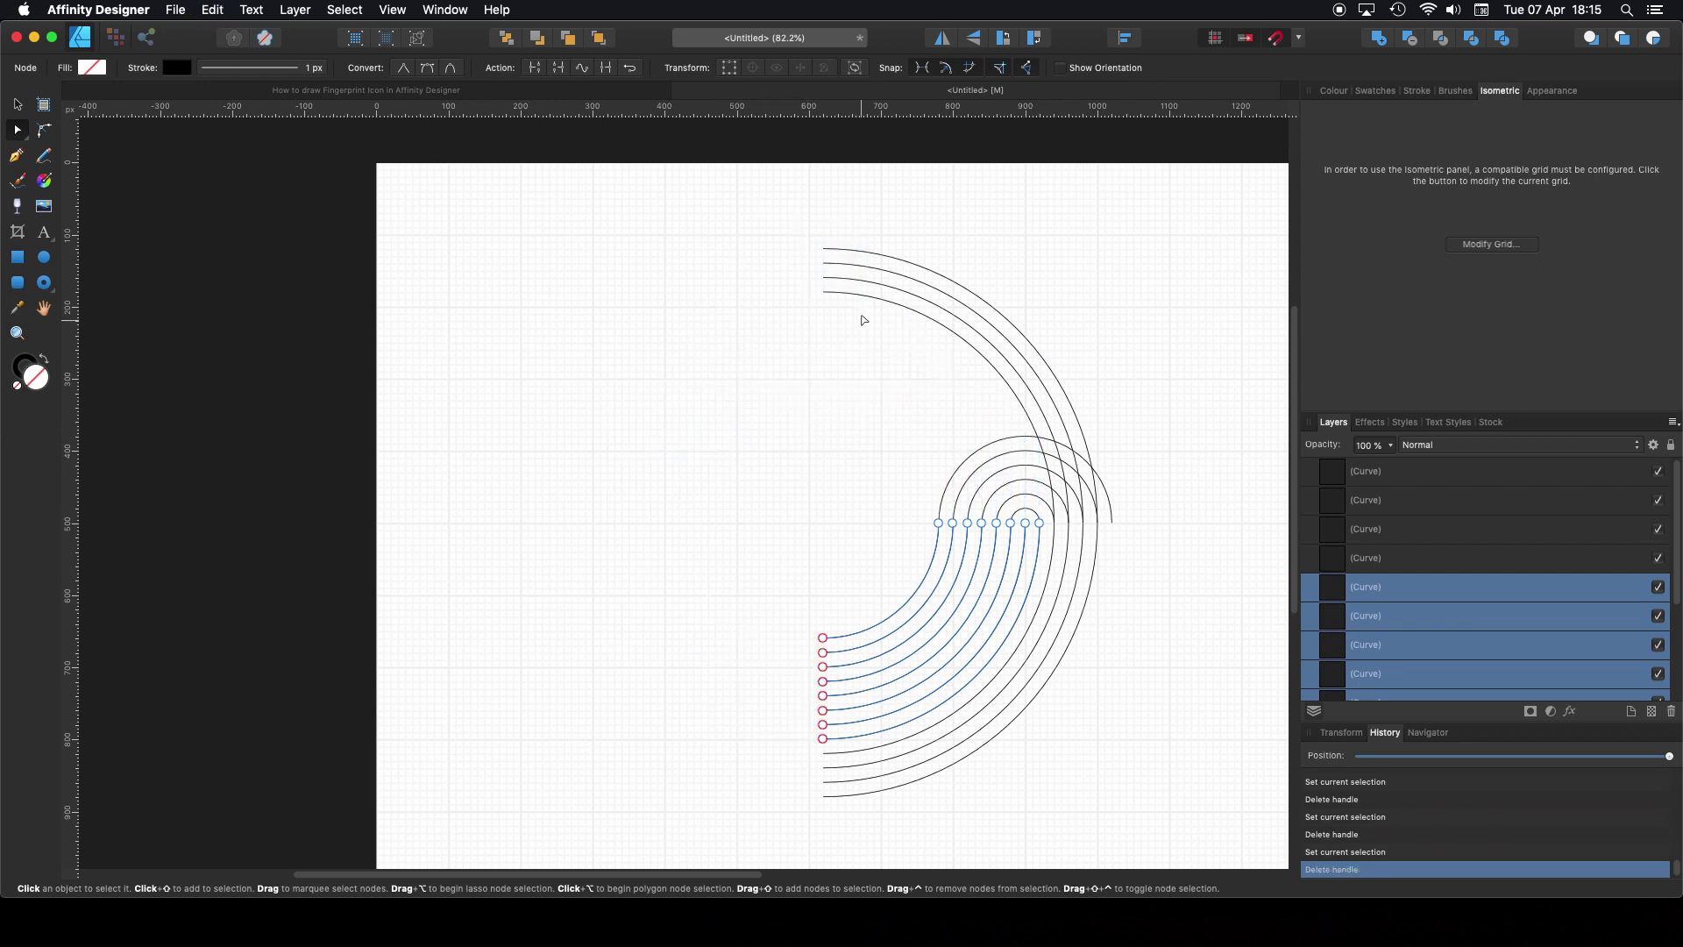
click(839, 292)
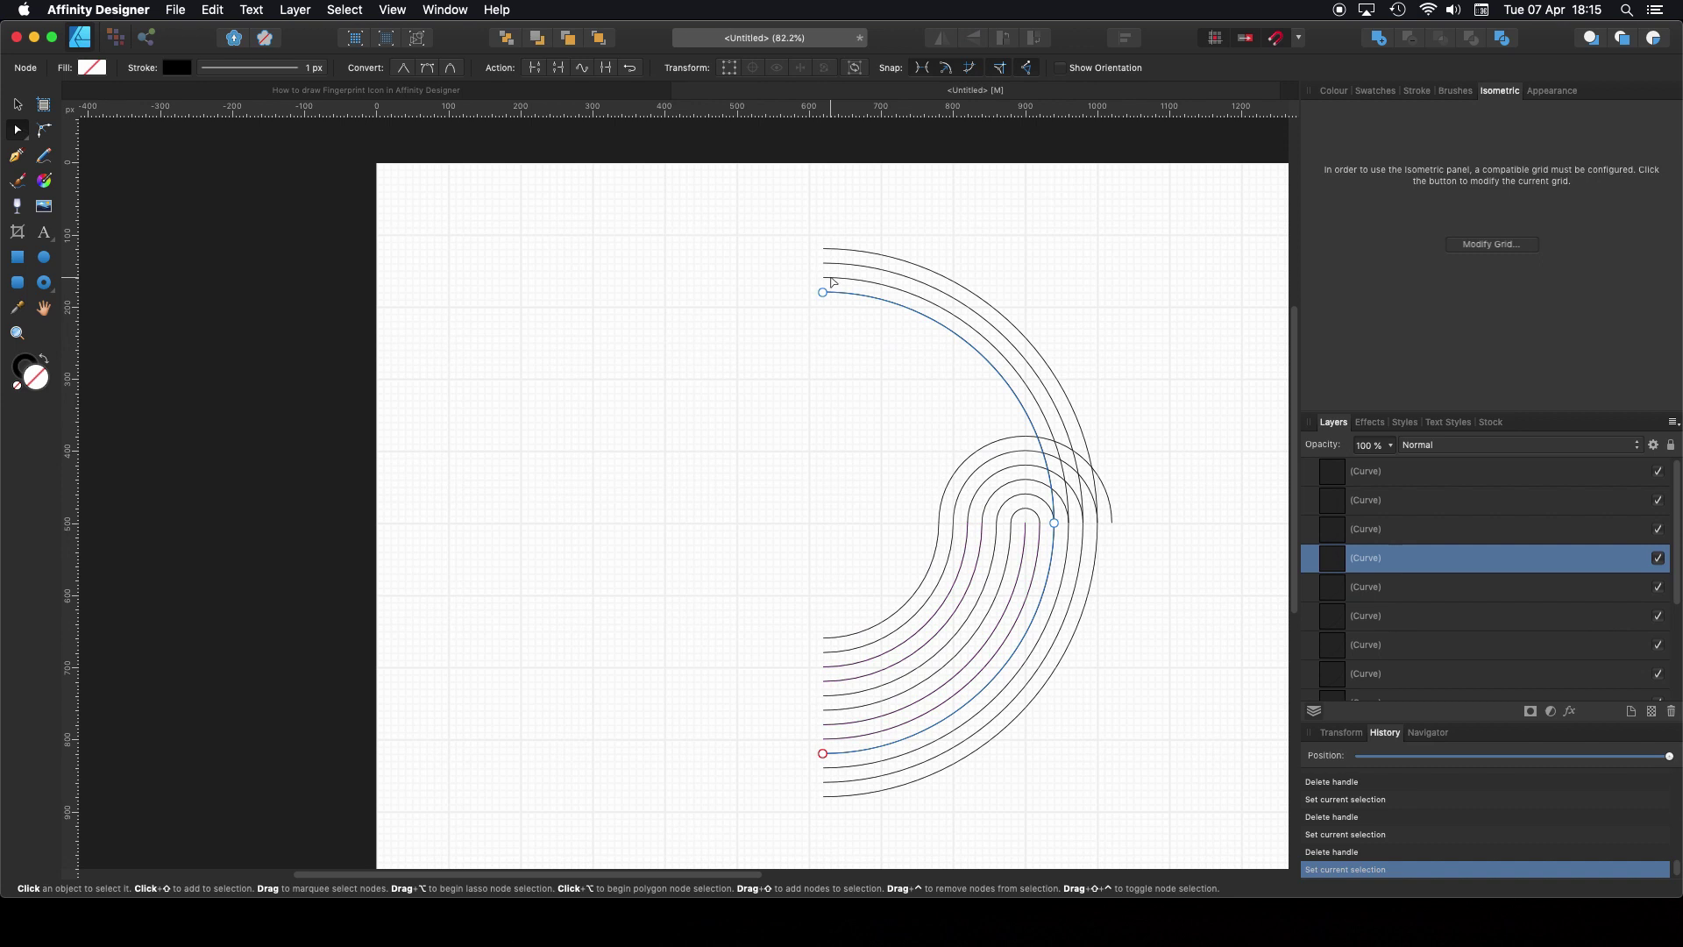
shift+click(833, 279)
shift+click(829, 264)
shift+click(827, 250)
drag(779, 226, 849, 335)
key(Delete)
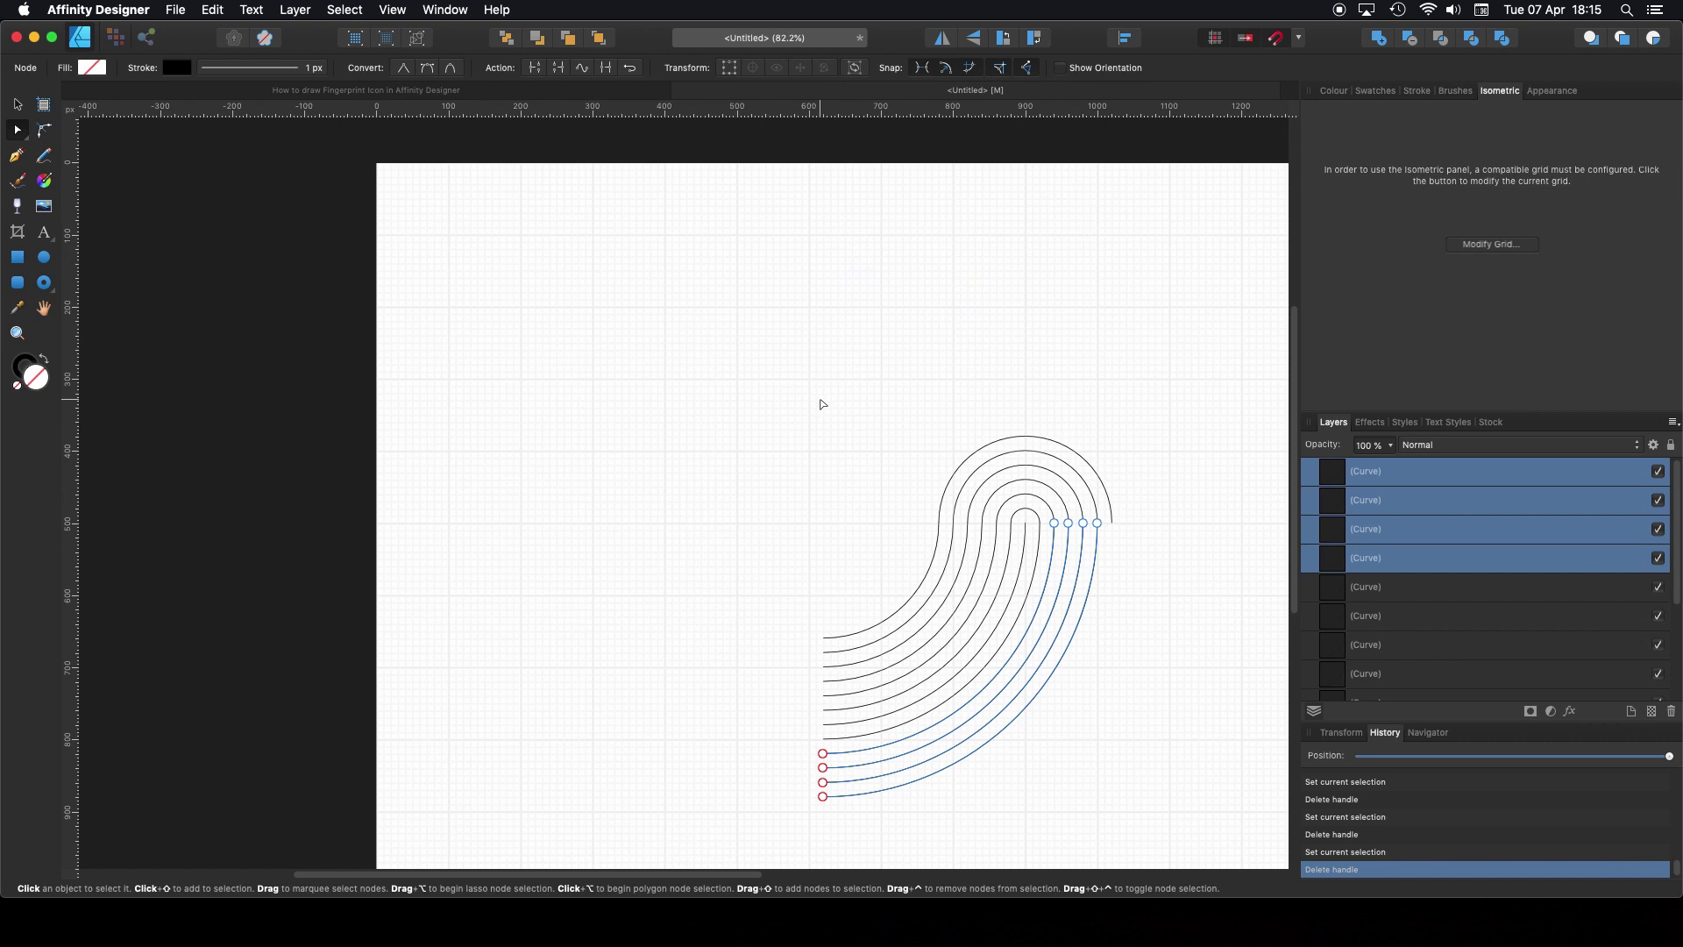
click(828, 406)
scroll(1116, 550, up, 4)
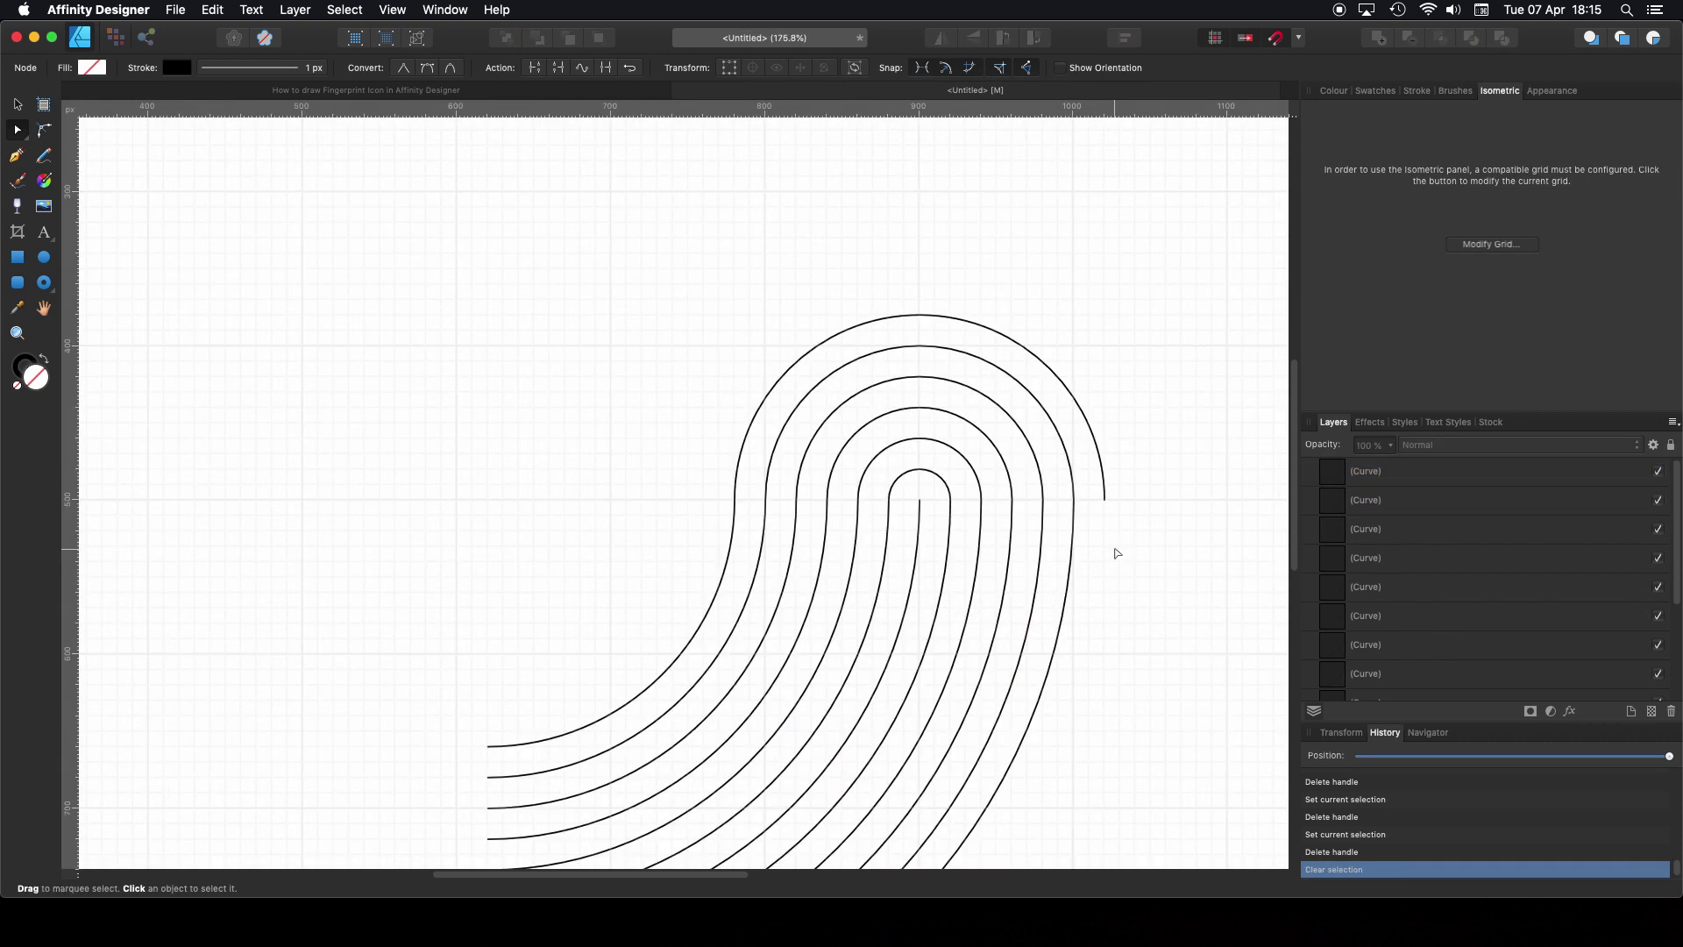
scroll(1122, 557, down, 1)
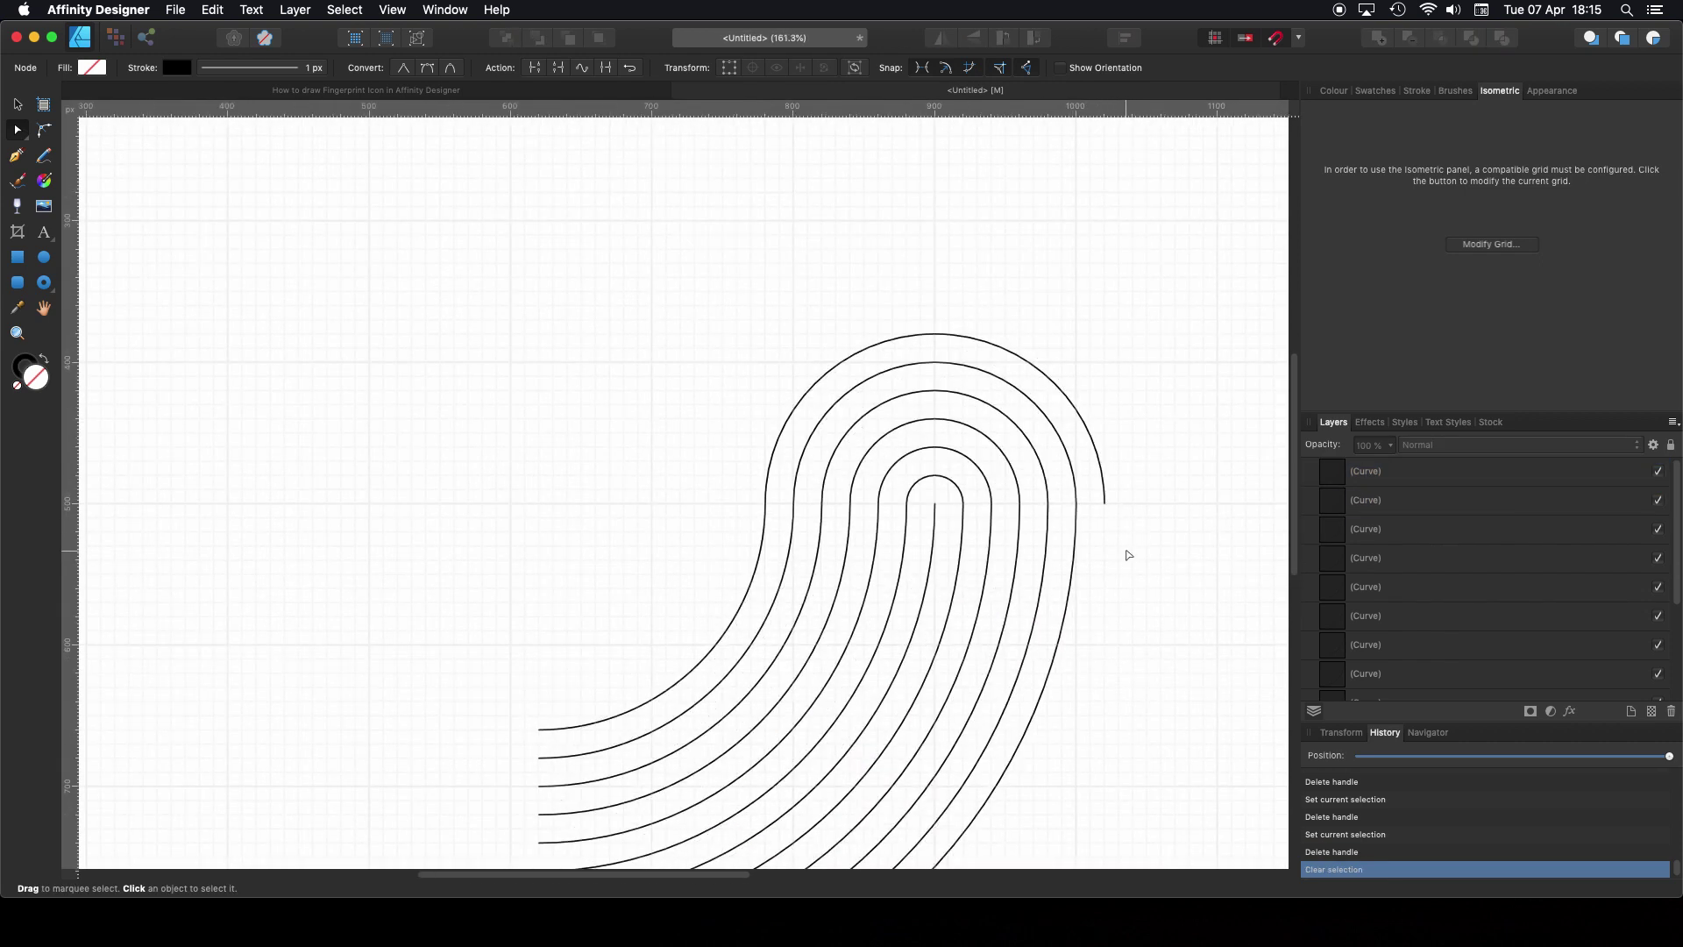
scroll(1129, 555, down, 5)
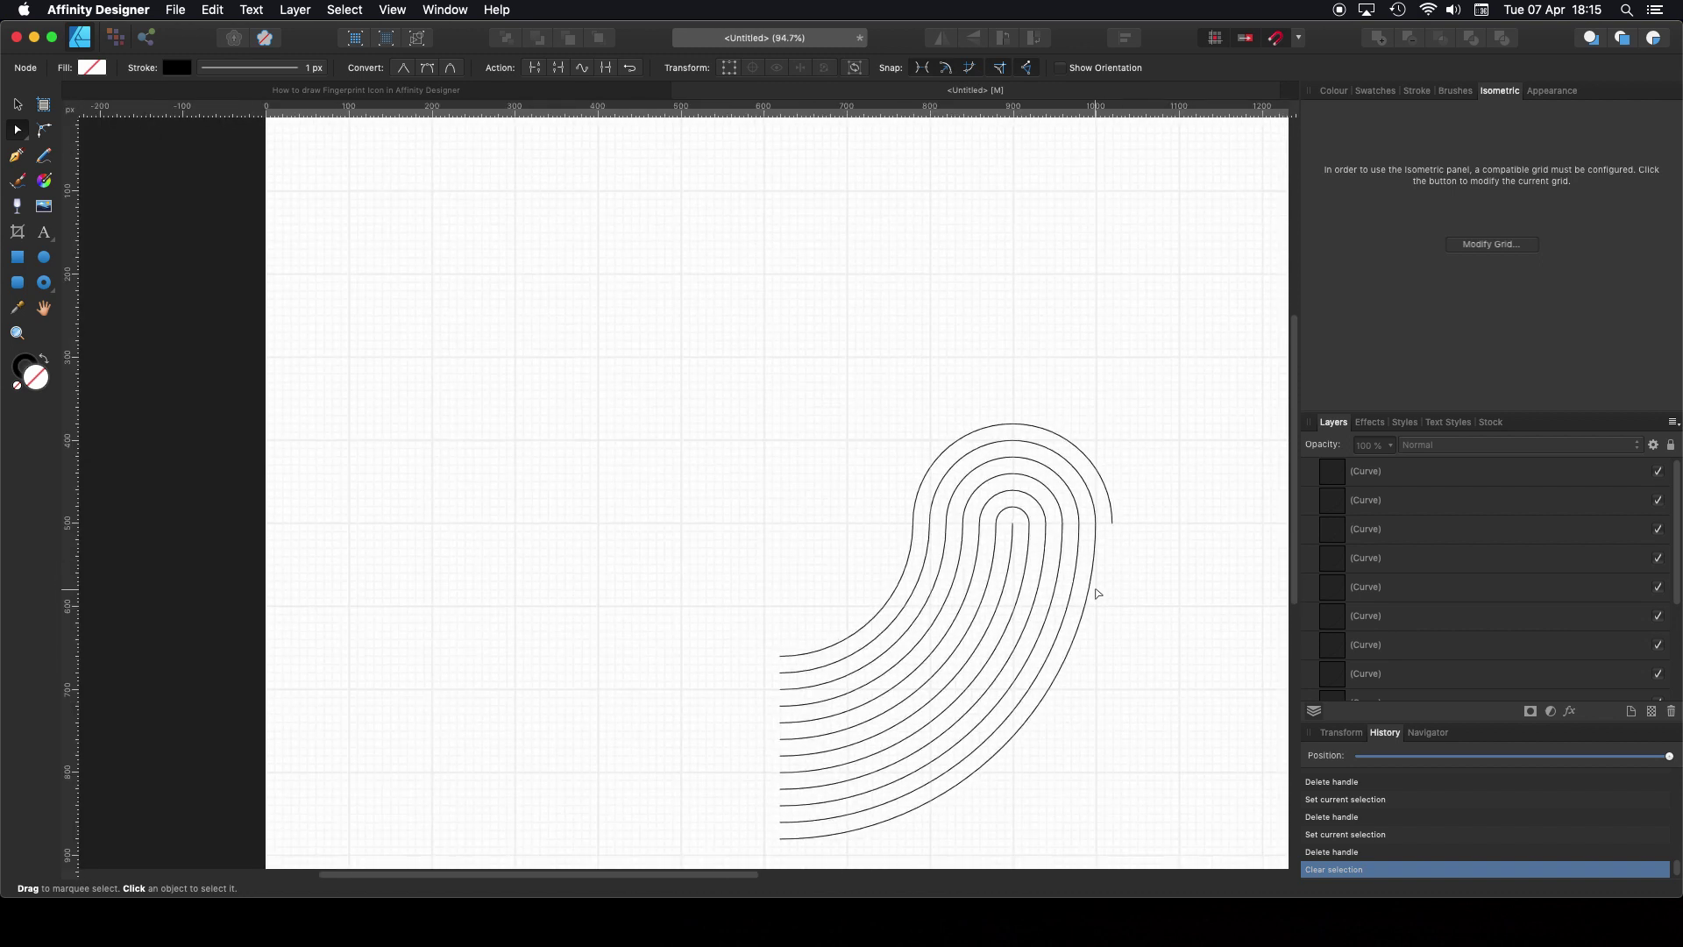
Step: Undo the node deletions, the curve break and the conversion to curves, returning the large concentric circles to ellipses
key(super+z)
key(super+z)
key(super+z)
key(super+z)
key(super+z)
key(super+z)
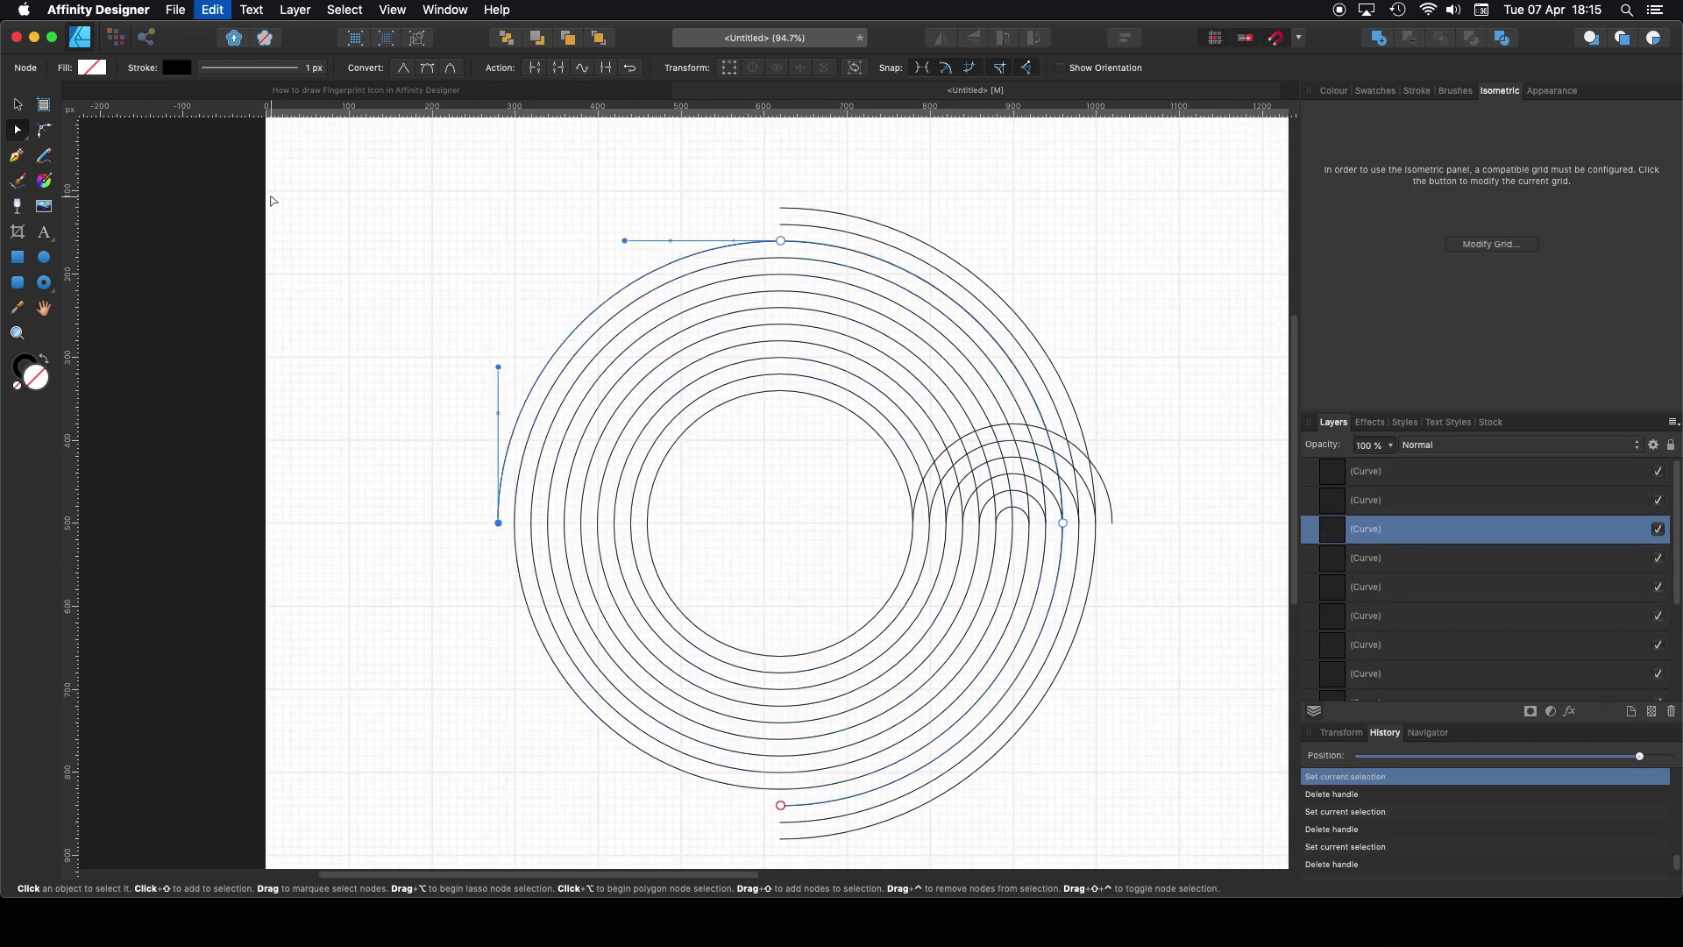
key(super+z)
key(super+z)
key(super+z)
key(super+z)
key(super+z)
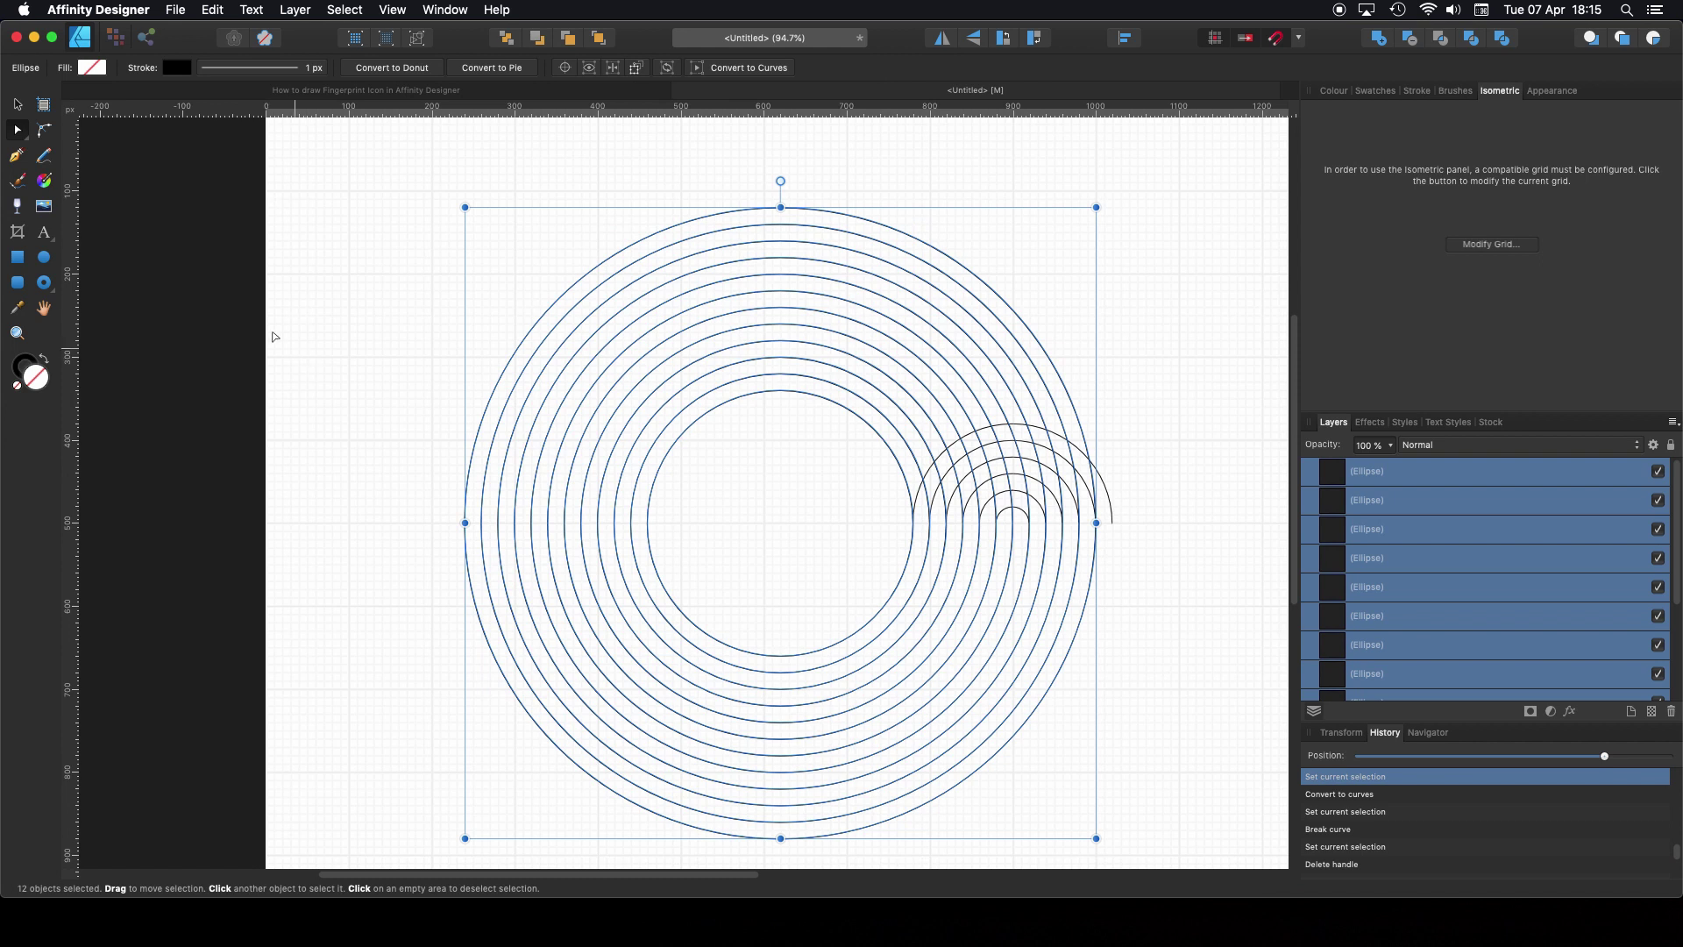
key(super+shift+z)
key(super+shift+z)
key(super+shift+z)
key(super+shift+z)
key(super+shift+z)
key(super+shift+z)
key(super+shift+z)
key(super+shift+z)
key(super+shift+z)
key(super+shift+z)
key(super+shift+z)
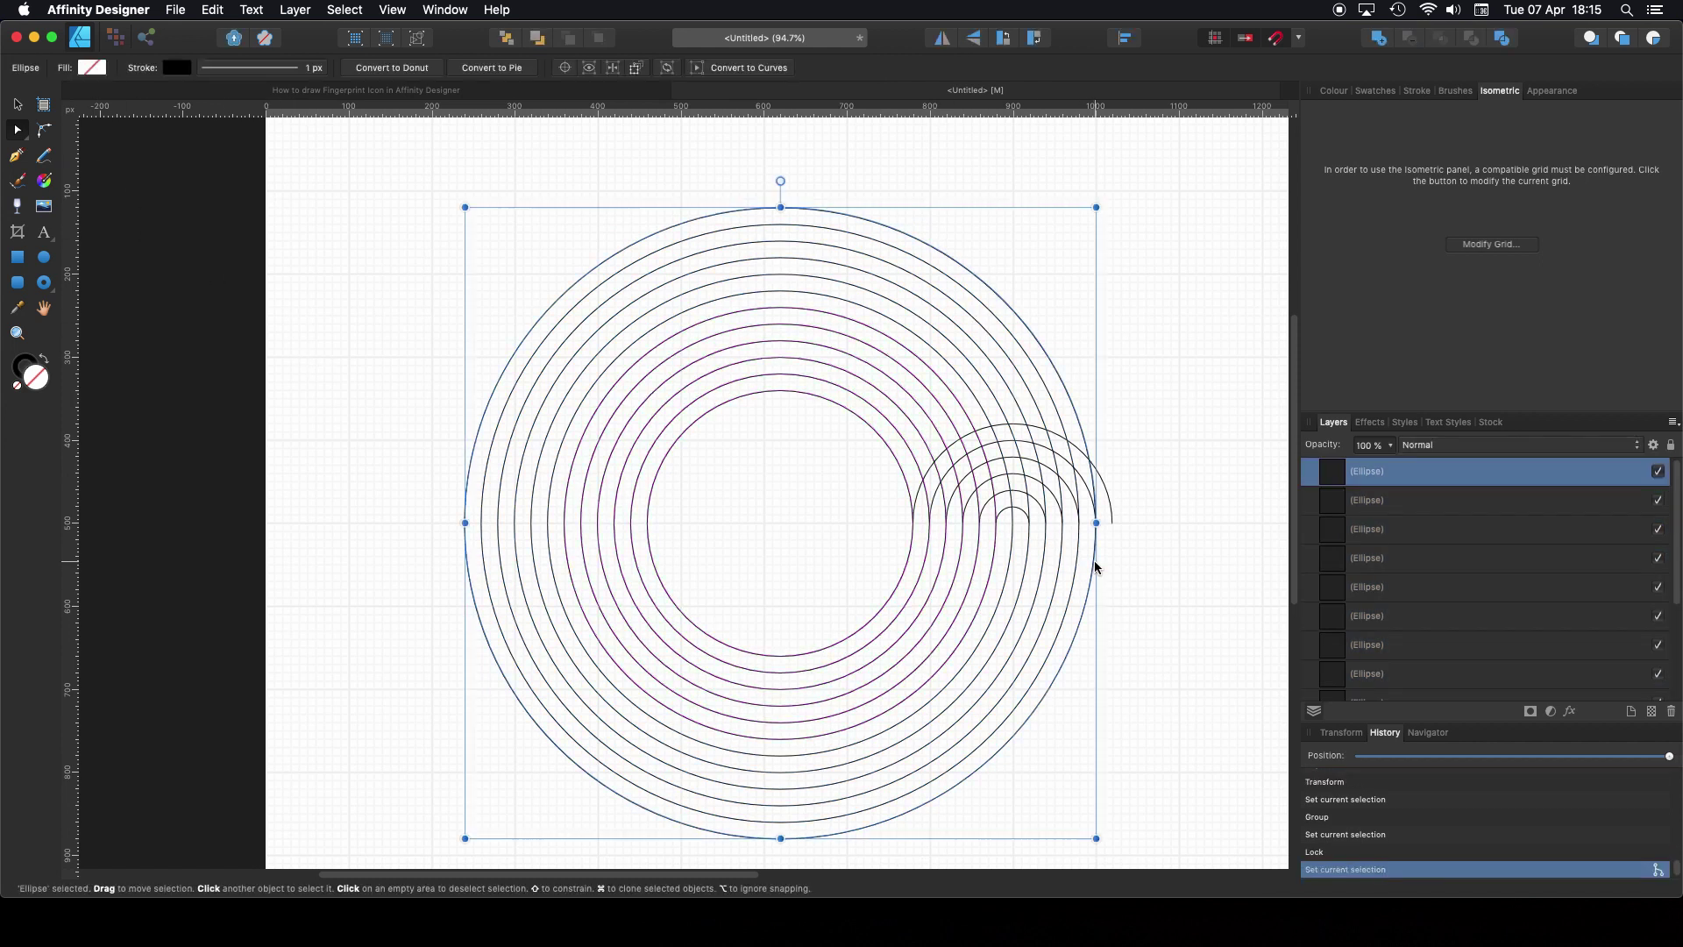
Step: Duplicate the outermost large circle and enlarge the copy concentrically until its edge meets the right end of the outermost semicircular arc
click(18, 106)
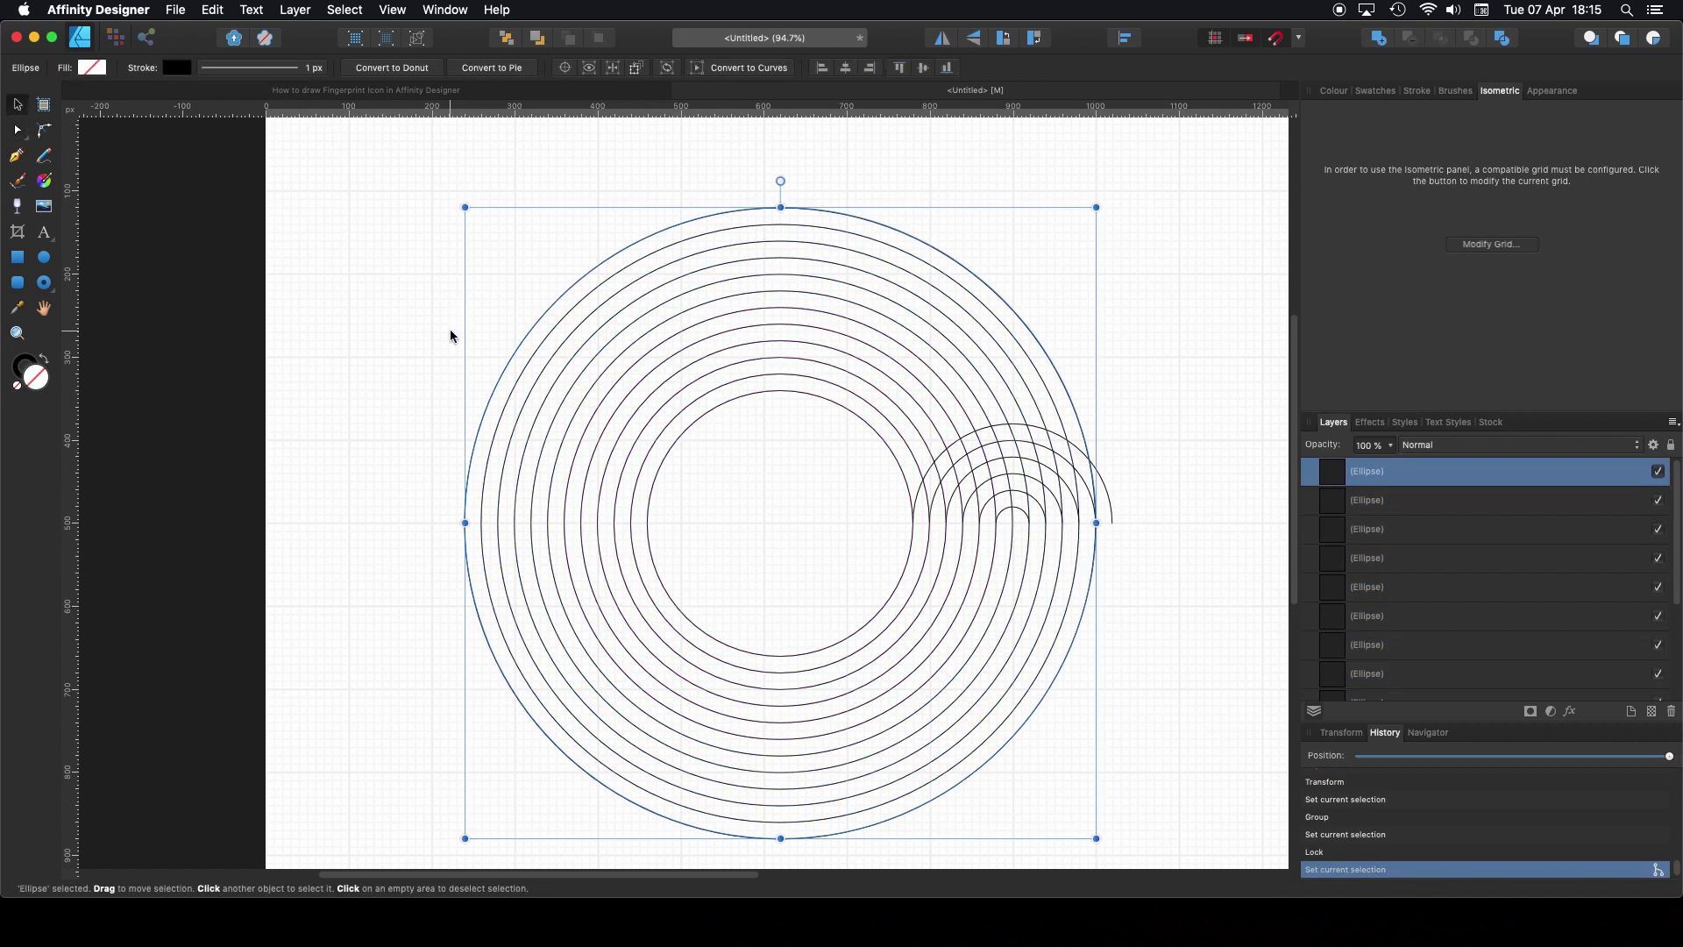
key(super+j)
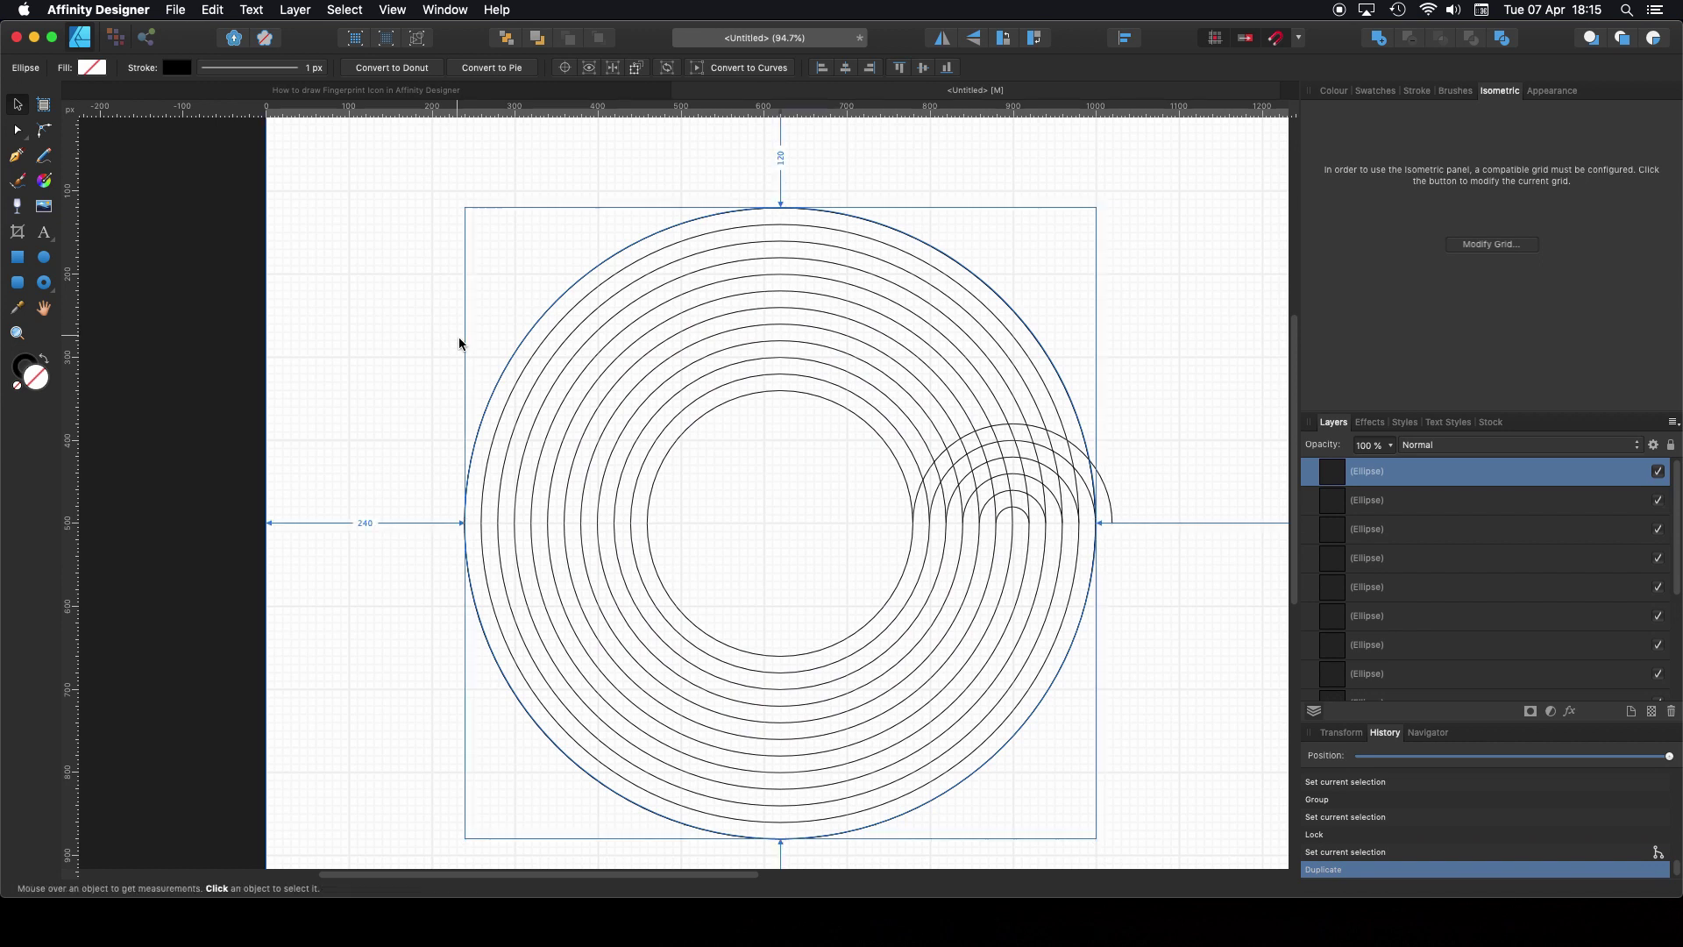
drag(1096, 523, 1112, 526)
scroll(1114, 527, up, 5)
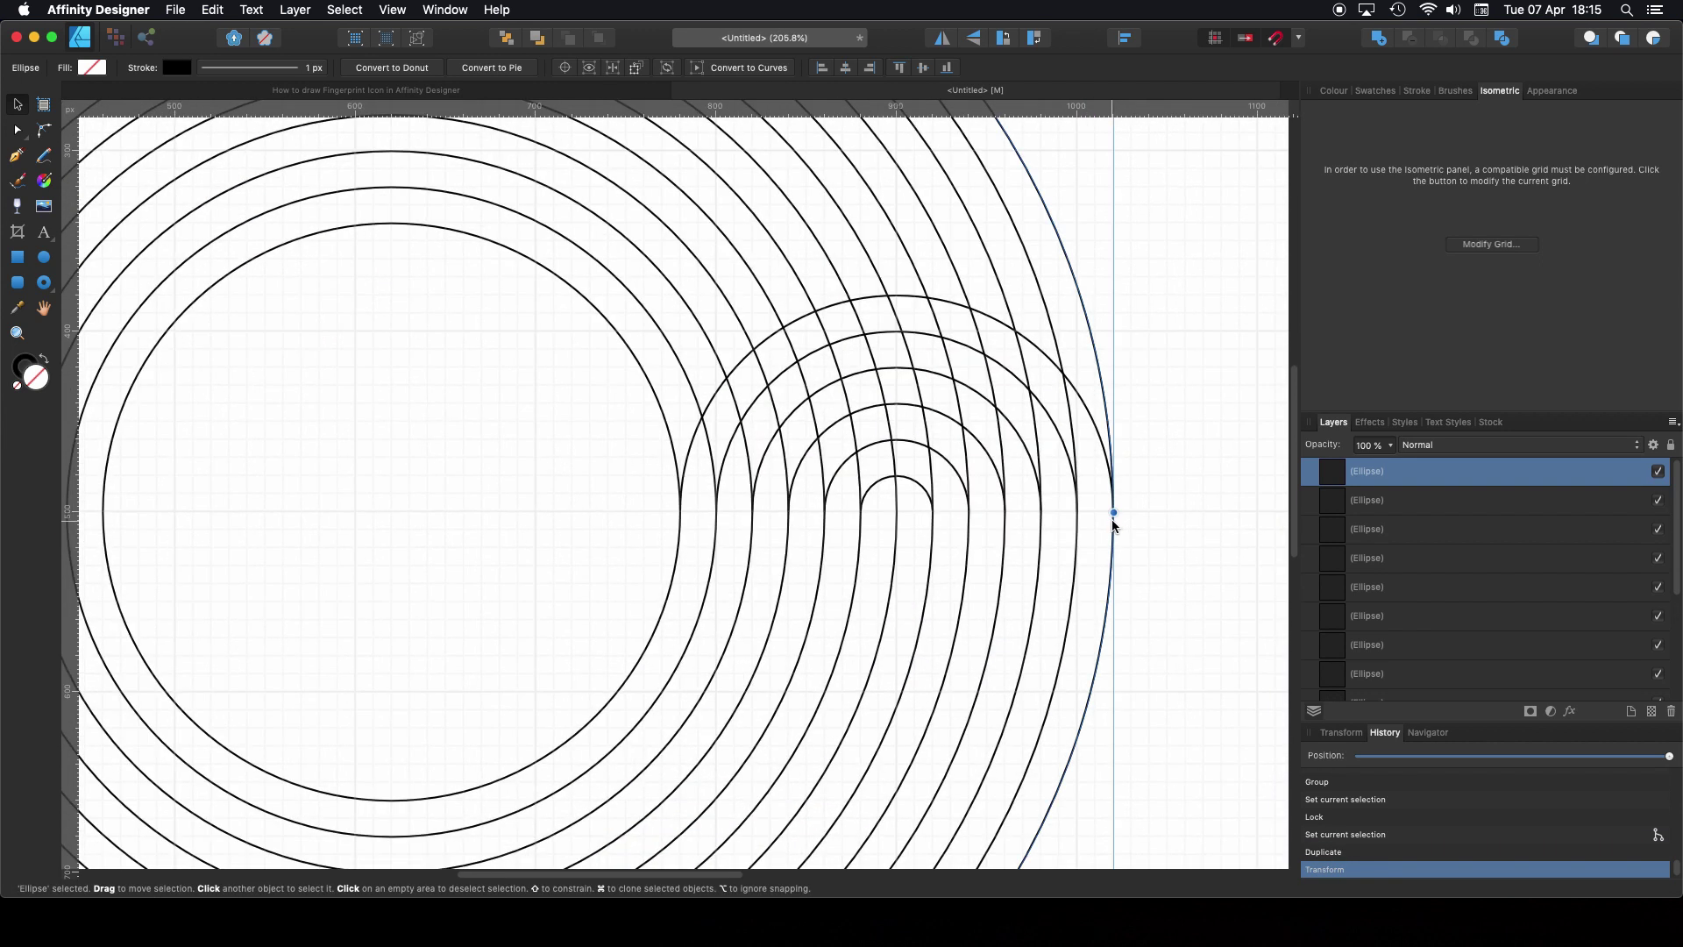
scroll(1115, 526, down, 5)
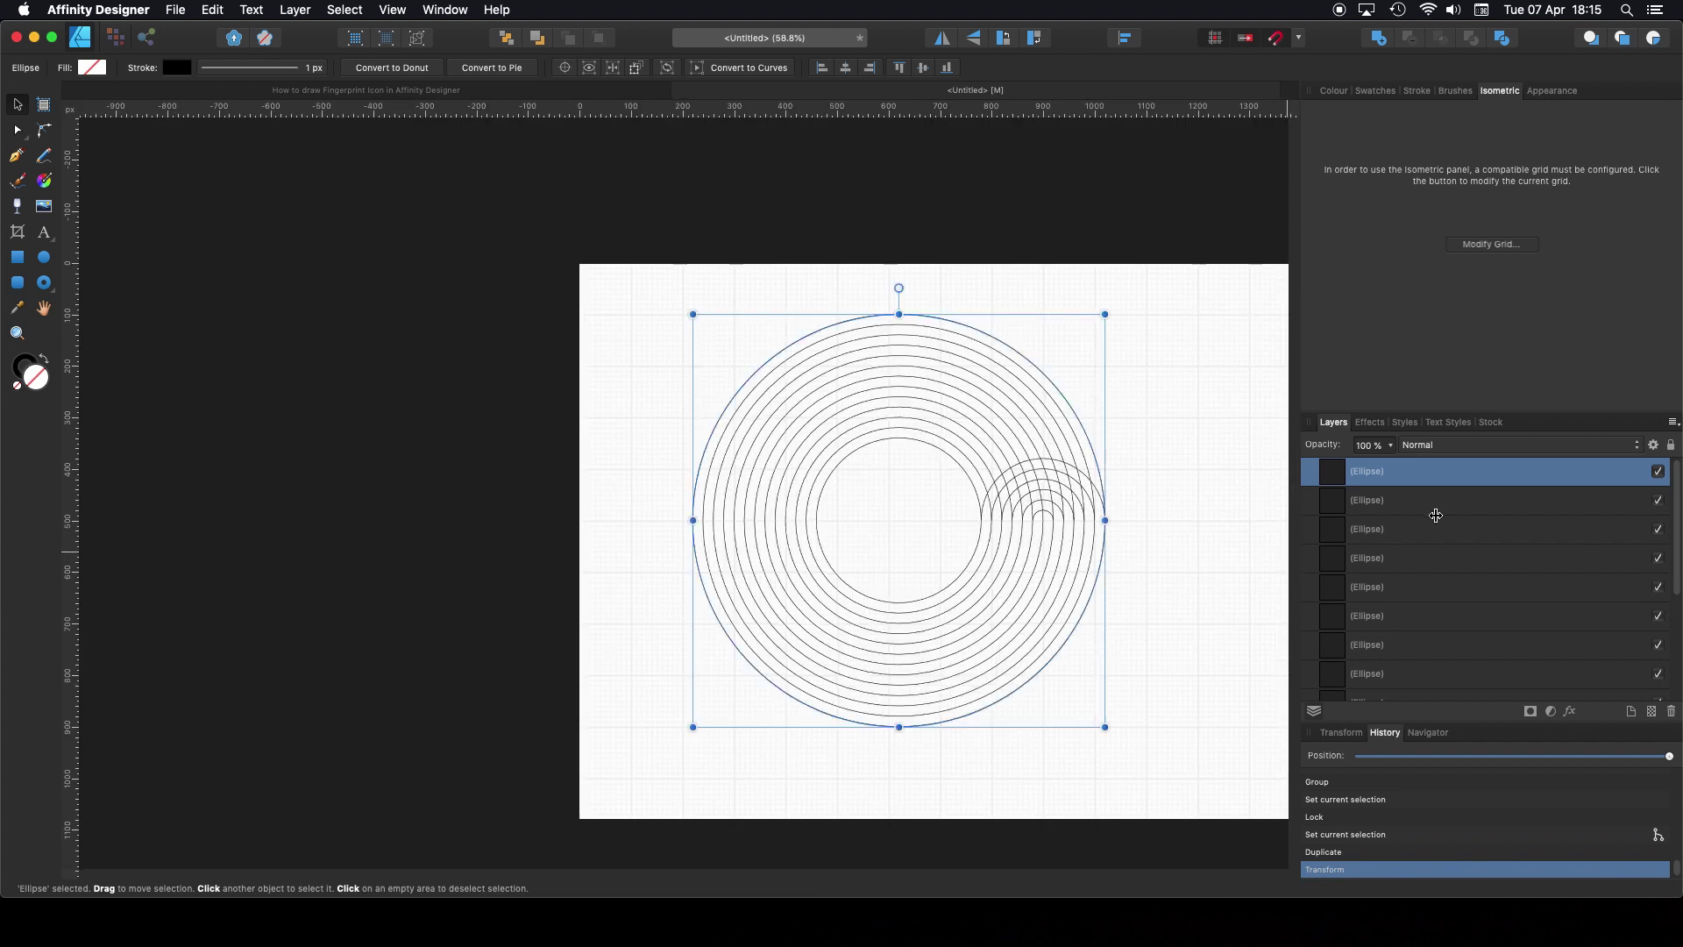
Step: Select all thirteen large concentric circles and convert them to curves
scroll(1438, 526, down, 3)
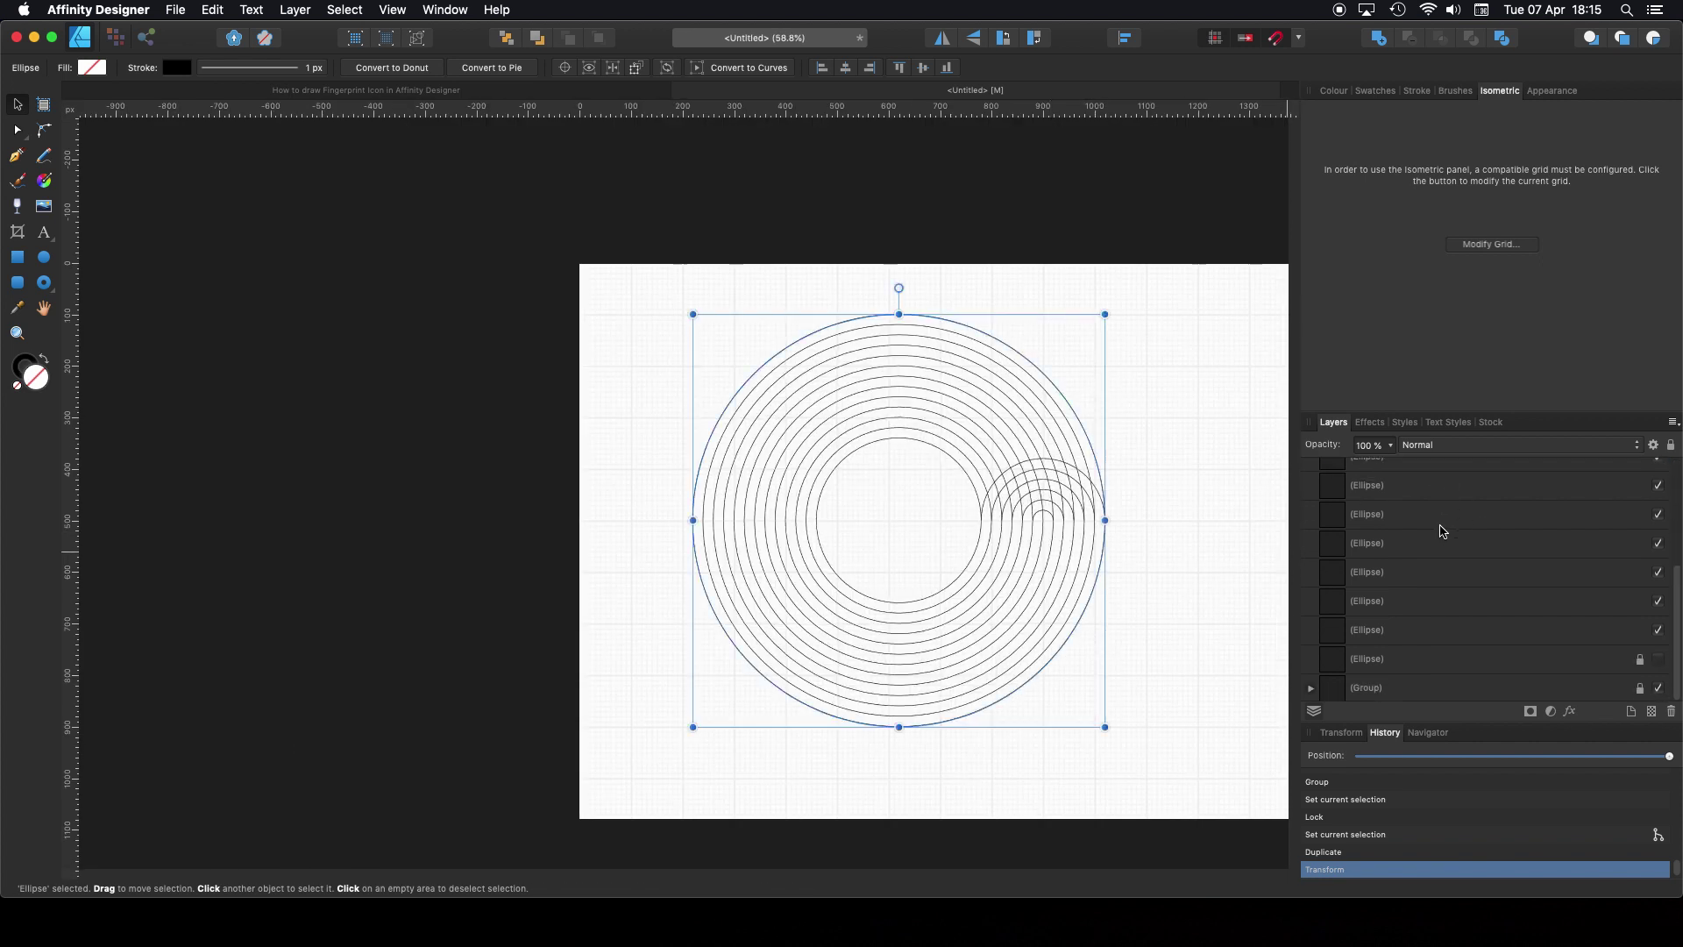
shift+click(1376, 633)
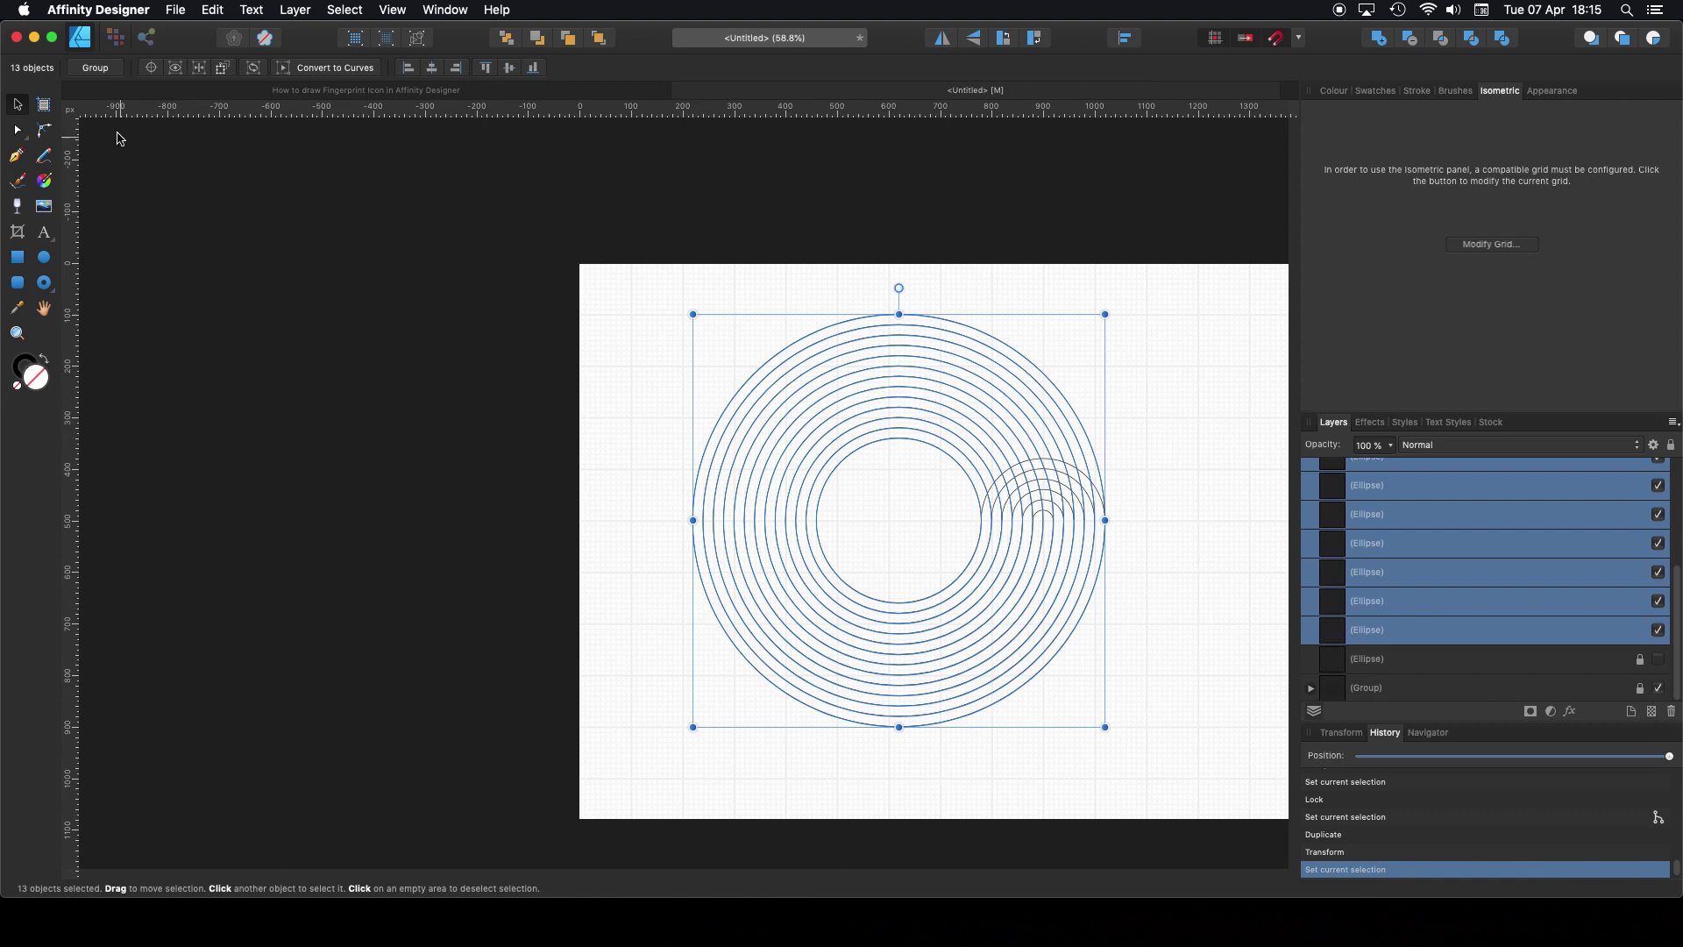
click(338, 70)
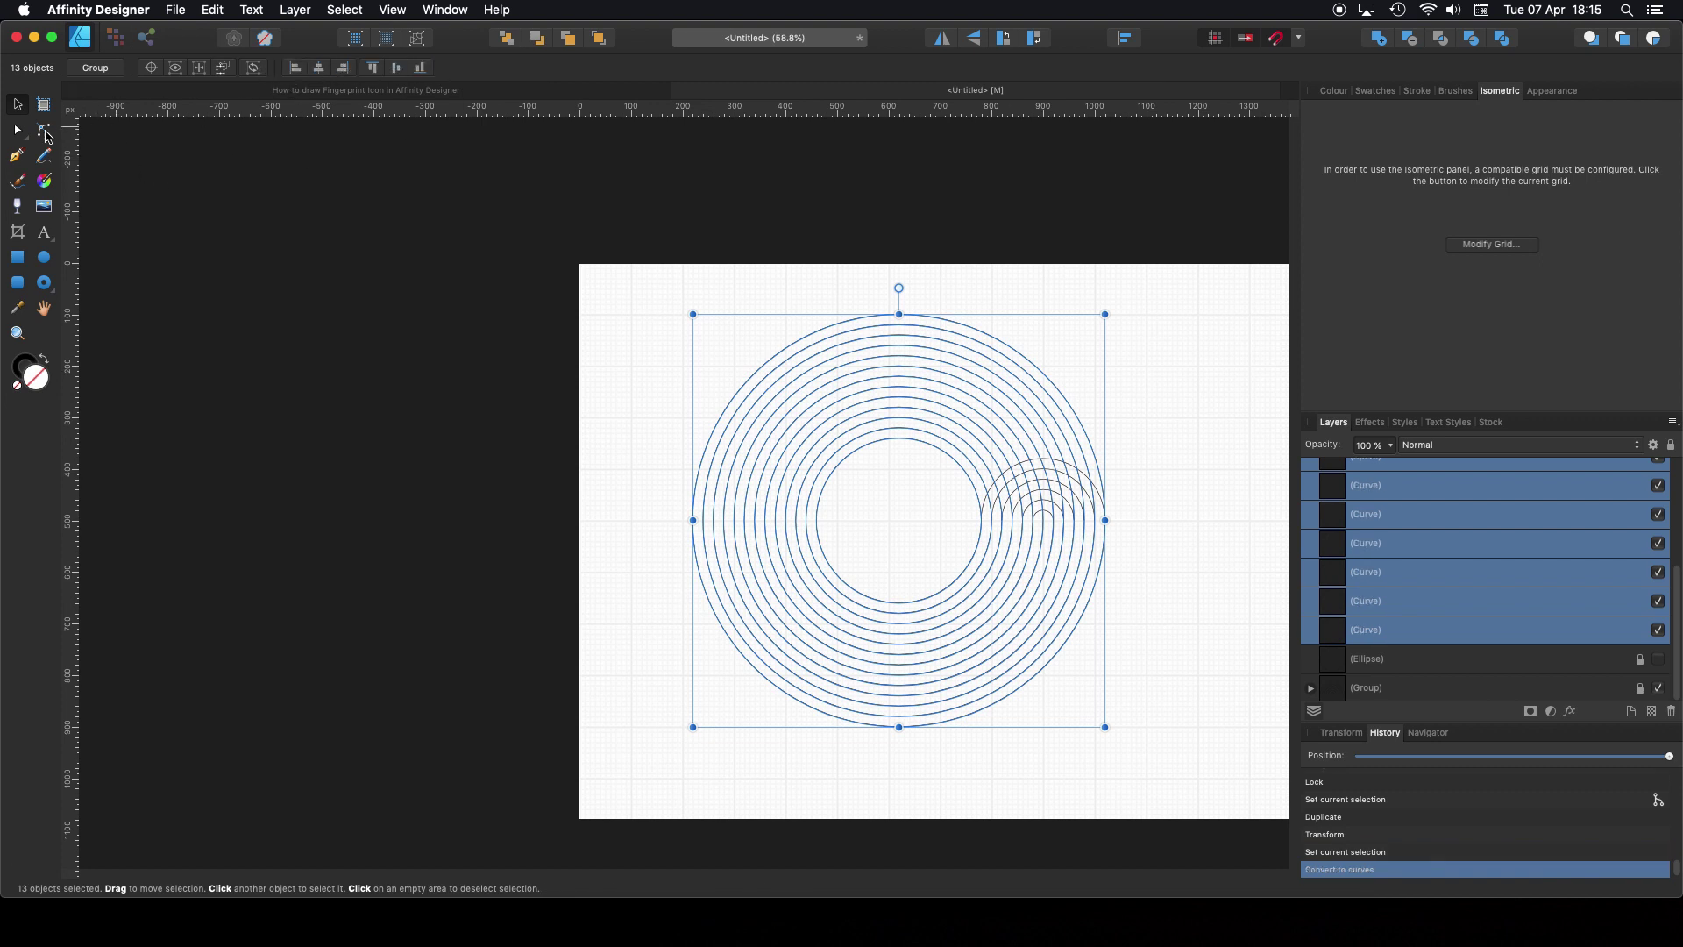
Step: Break the thirteen circle curves at their leftmost nodes and delete their left halves
click(19, 132)
drag(648, 501, 866, 551)
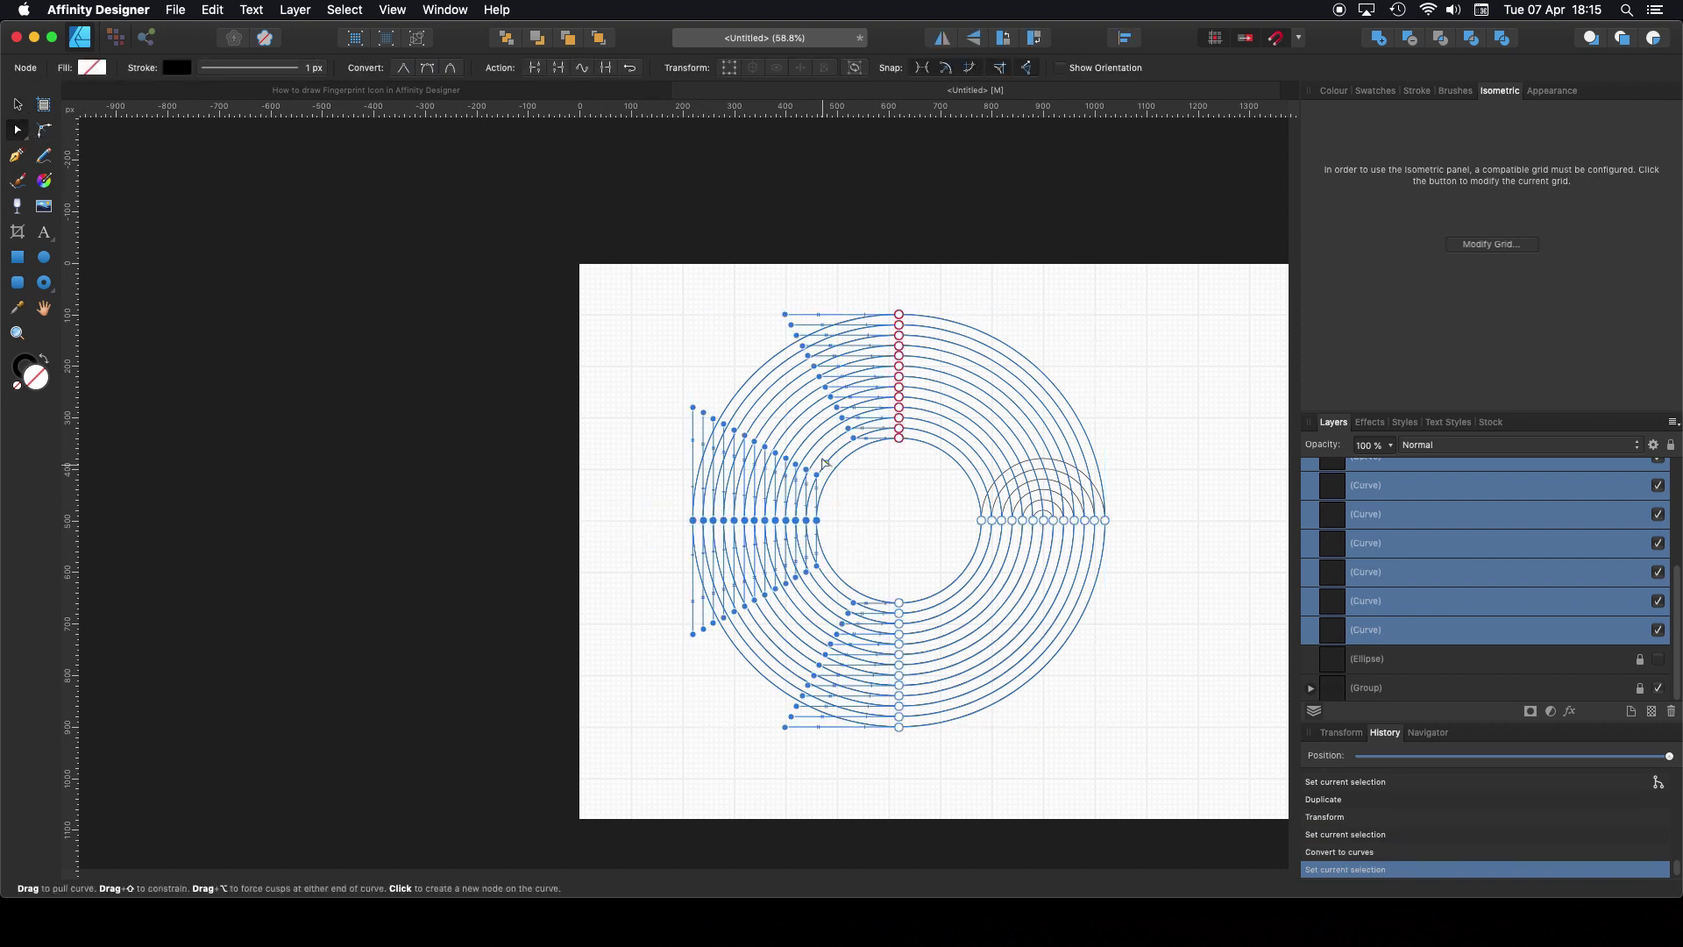
click(536, 70)
drag(646, 478, 858, 561)
key(Delete)
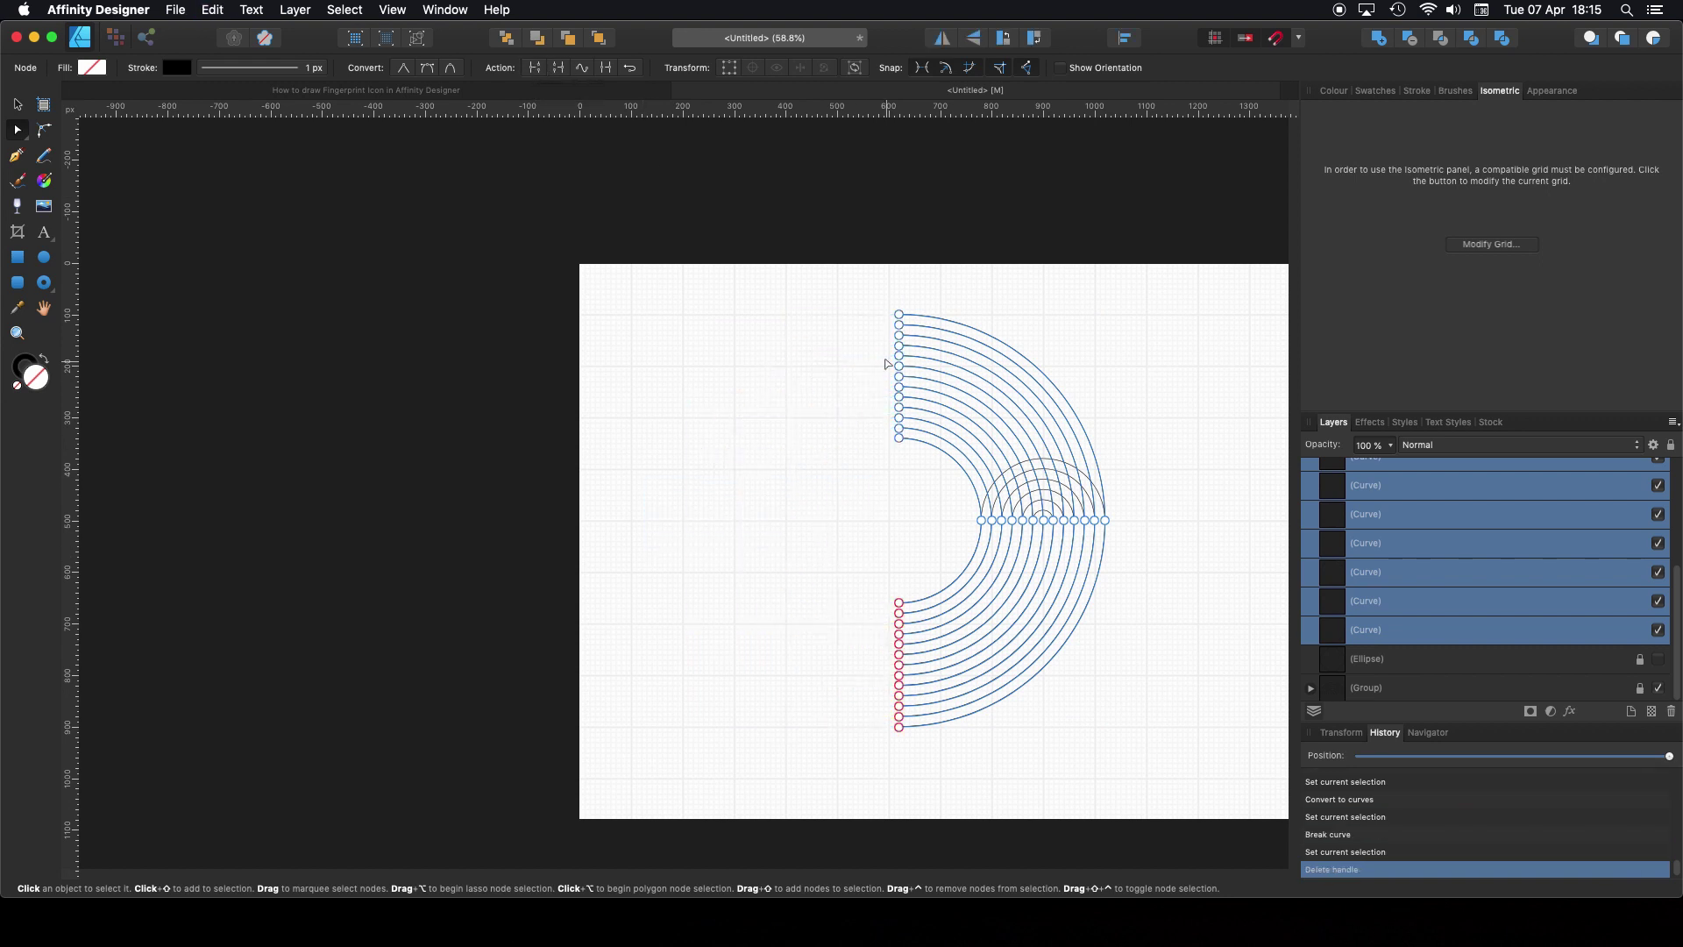
Step: Delete the topmost nodes of all thirteen half circles, leaving their lower-right quarter arcs, and clear the selection
drag(859, 281, 938, 489)
key(Delete)
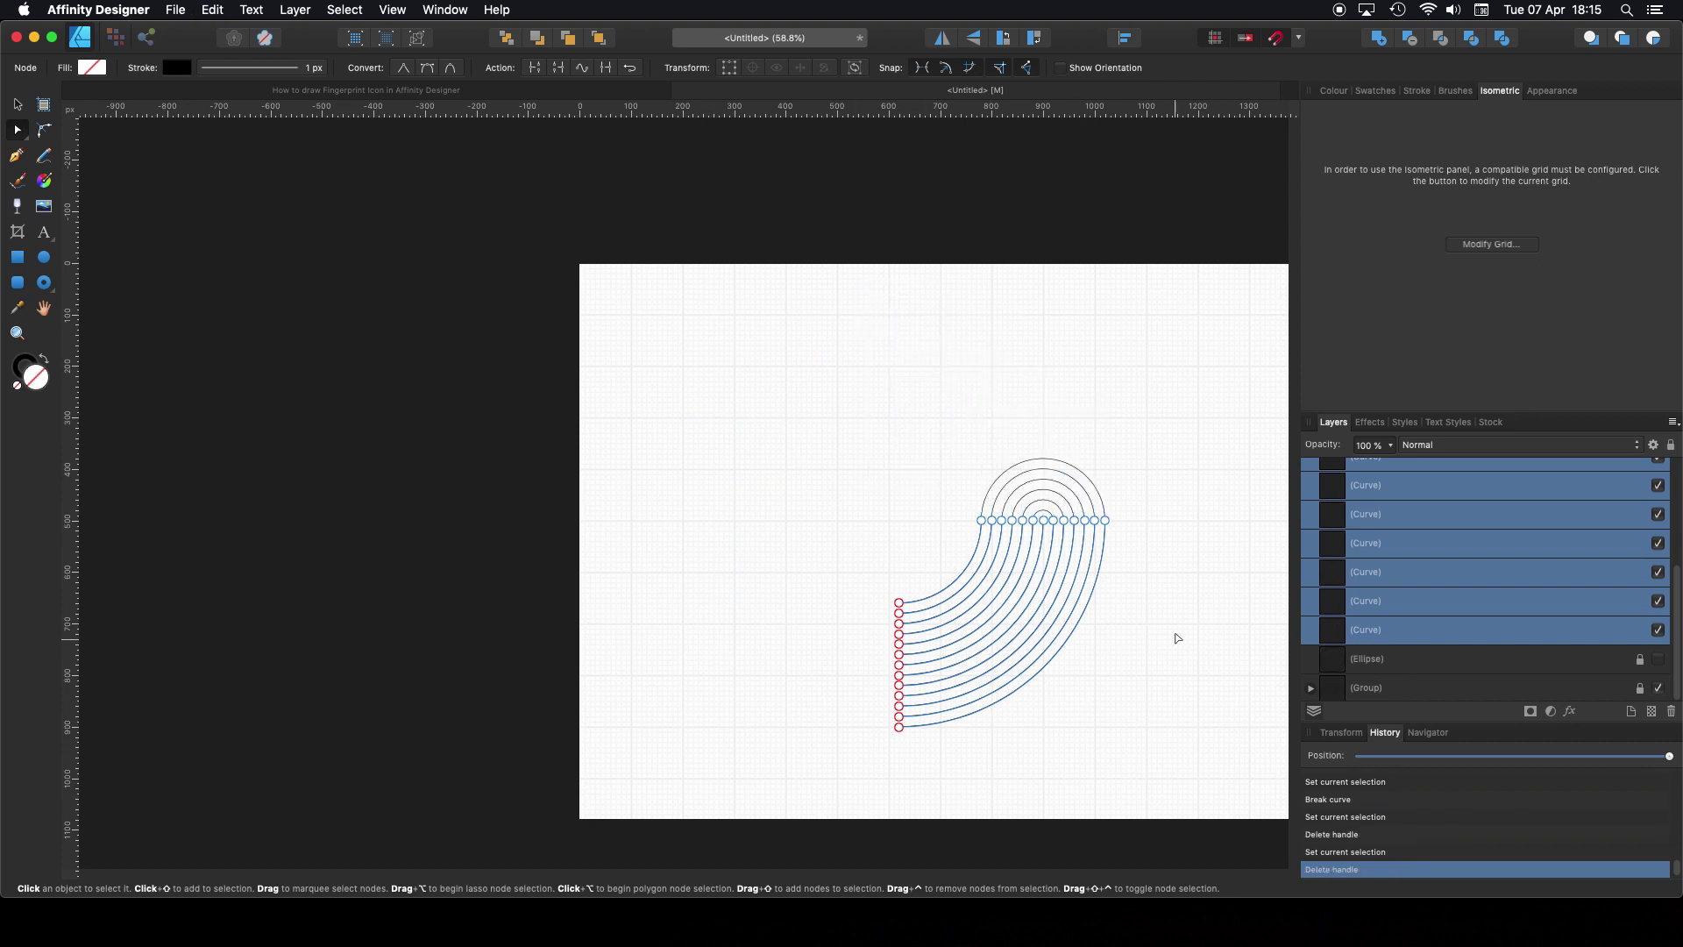
click(1160, 593)
scroll(1112, 511, up, 5)
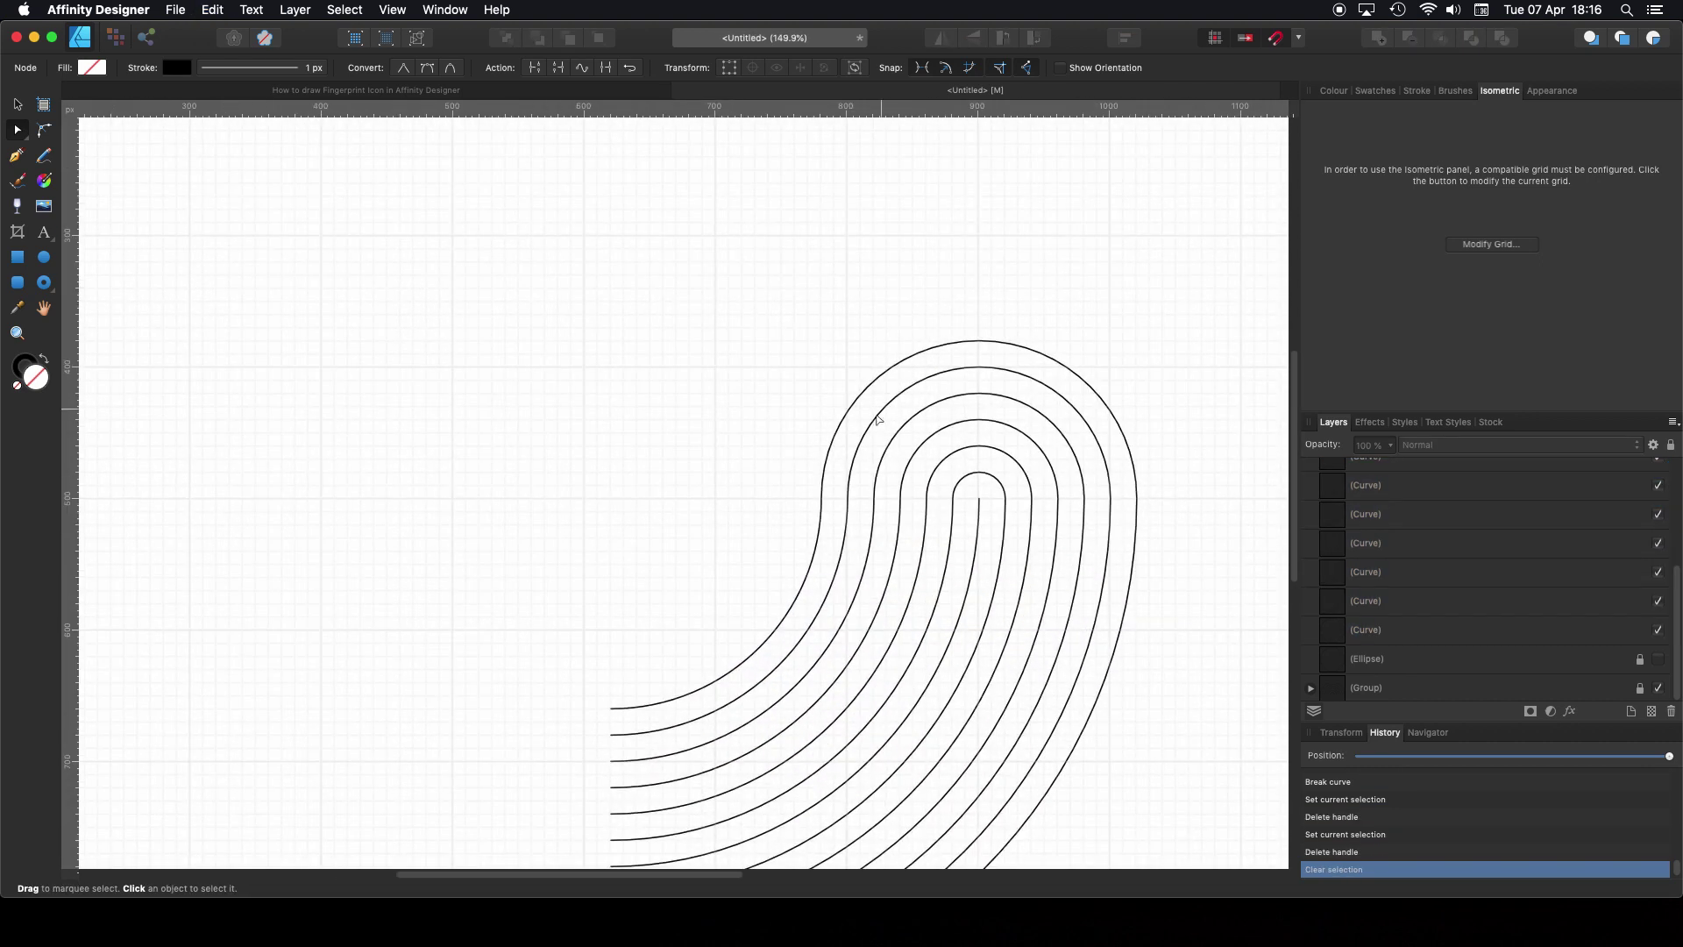
scroll(1172, 561, down, 3)
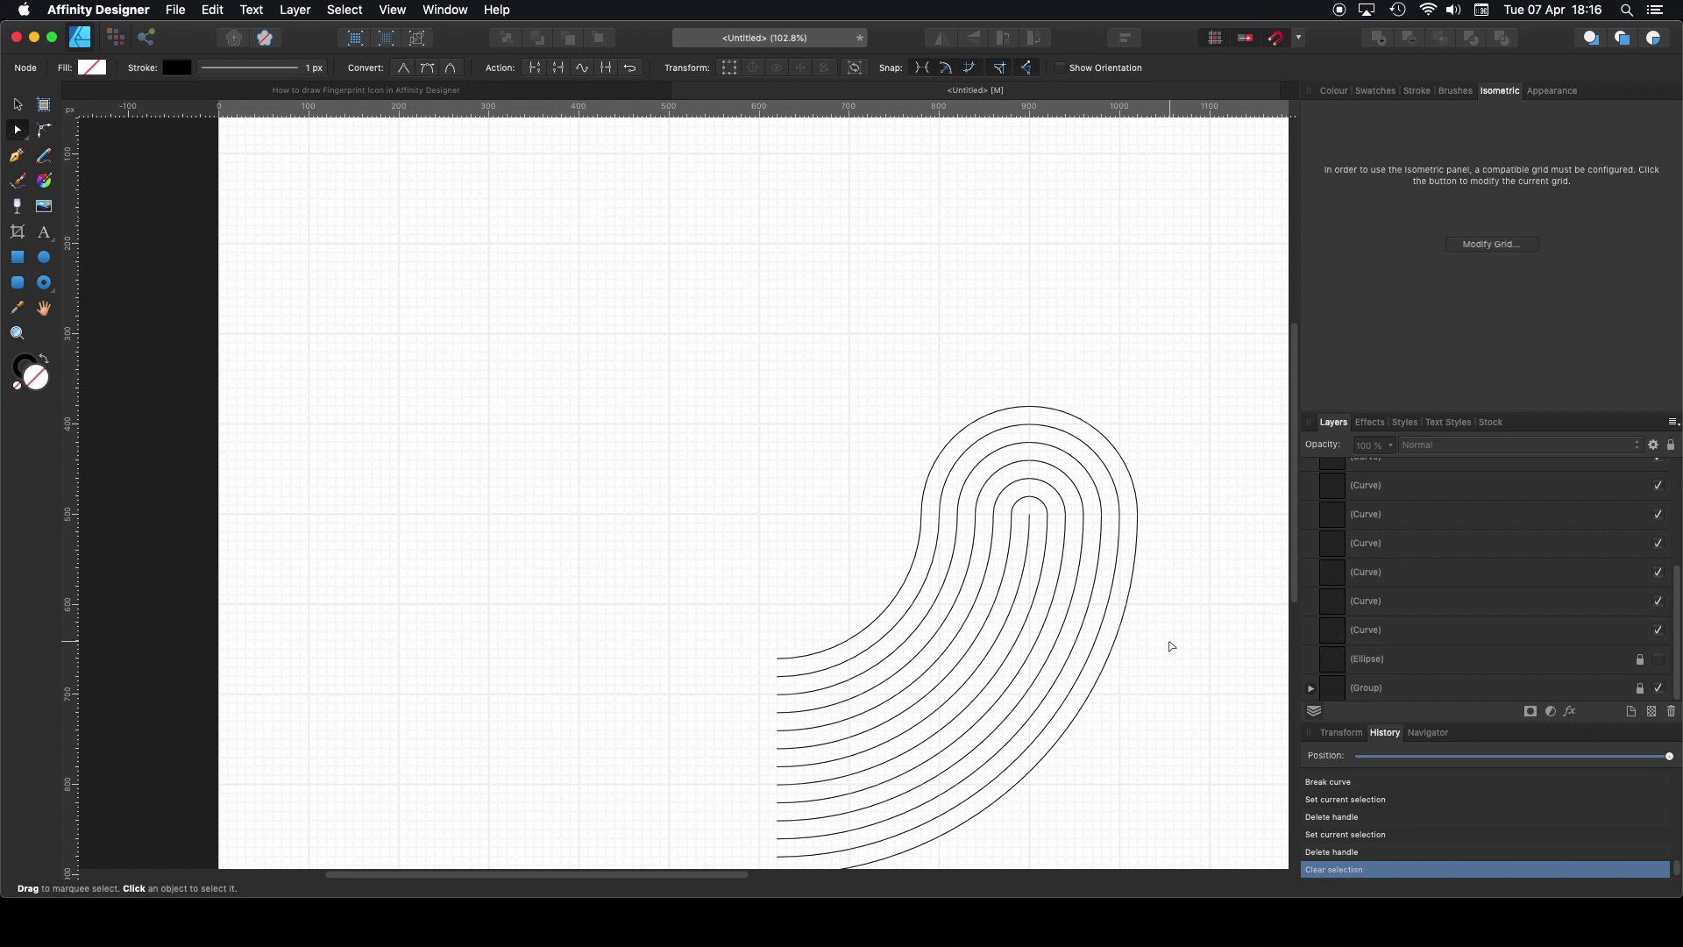
Step: Unlock the hidden ellipse above the locked arc group, make it visible, and clear the selection
drag(1169, 642, 913, 492)
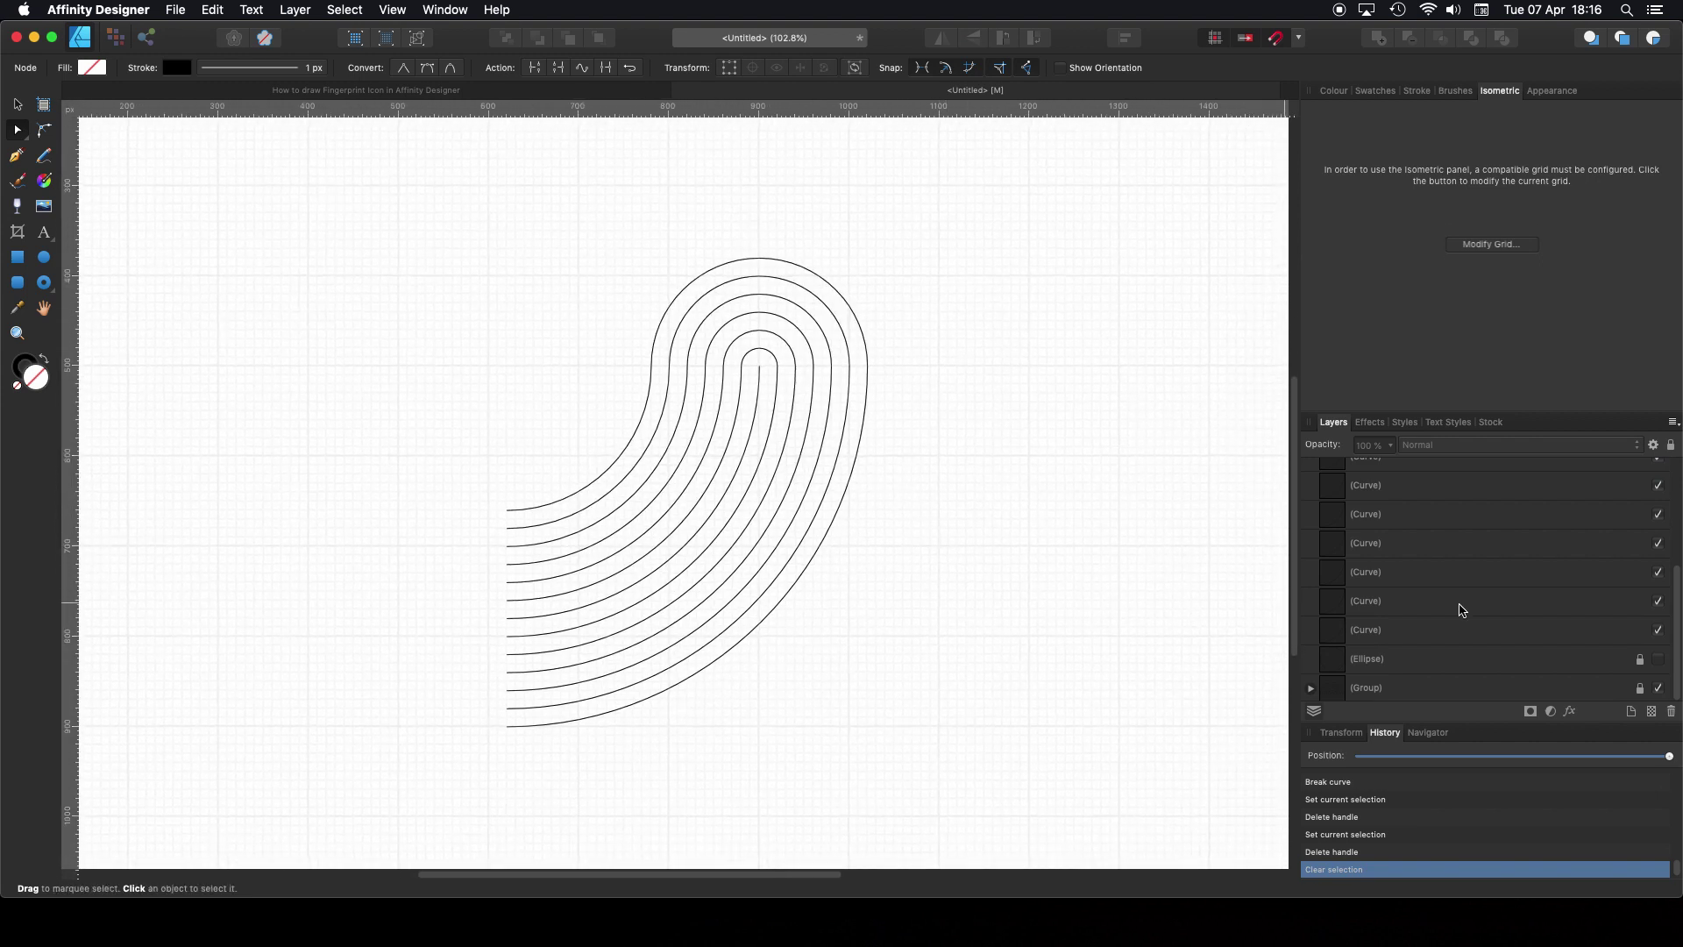
click(1422, 658)
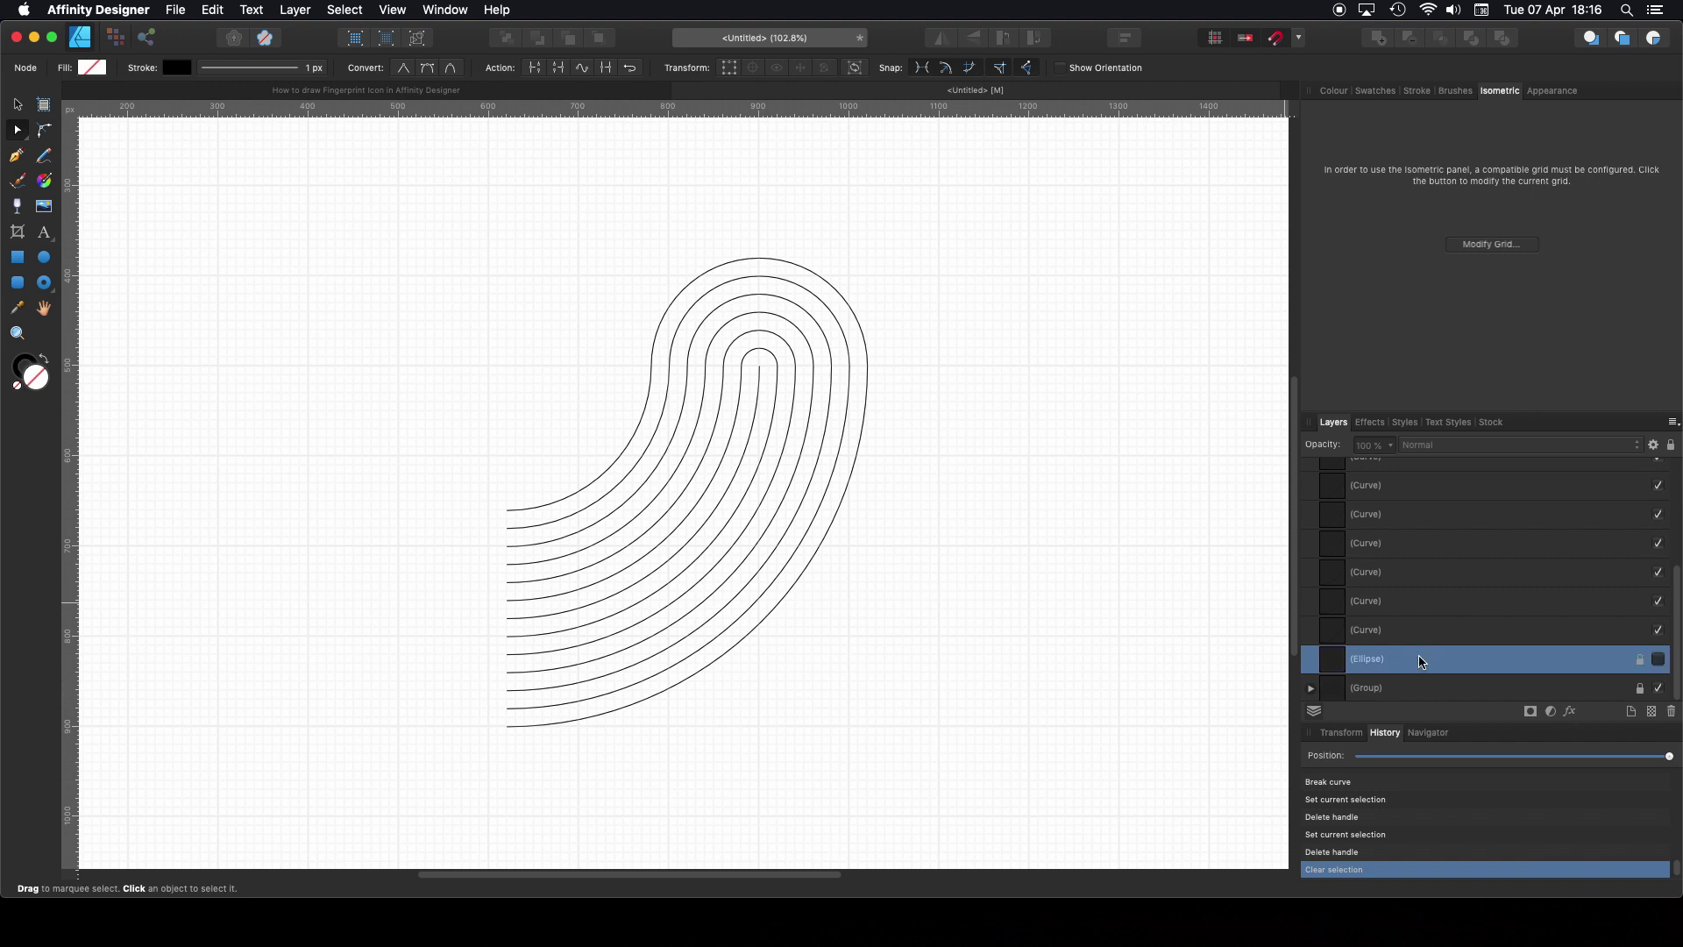
click(1644, 665)
click(1657, 660)
click(943, 499)
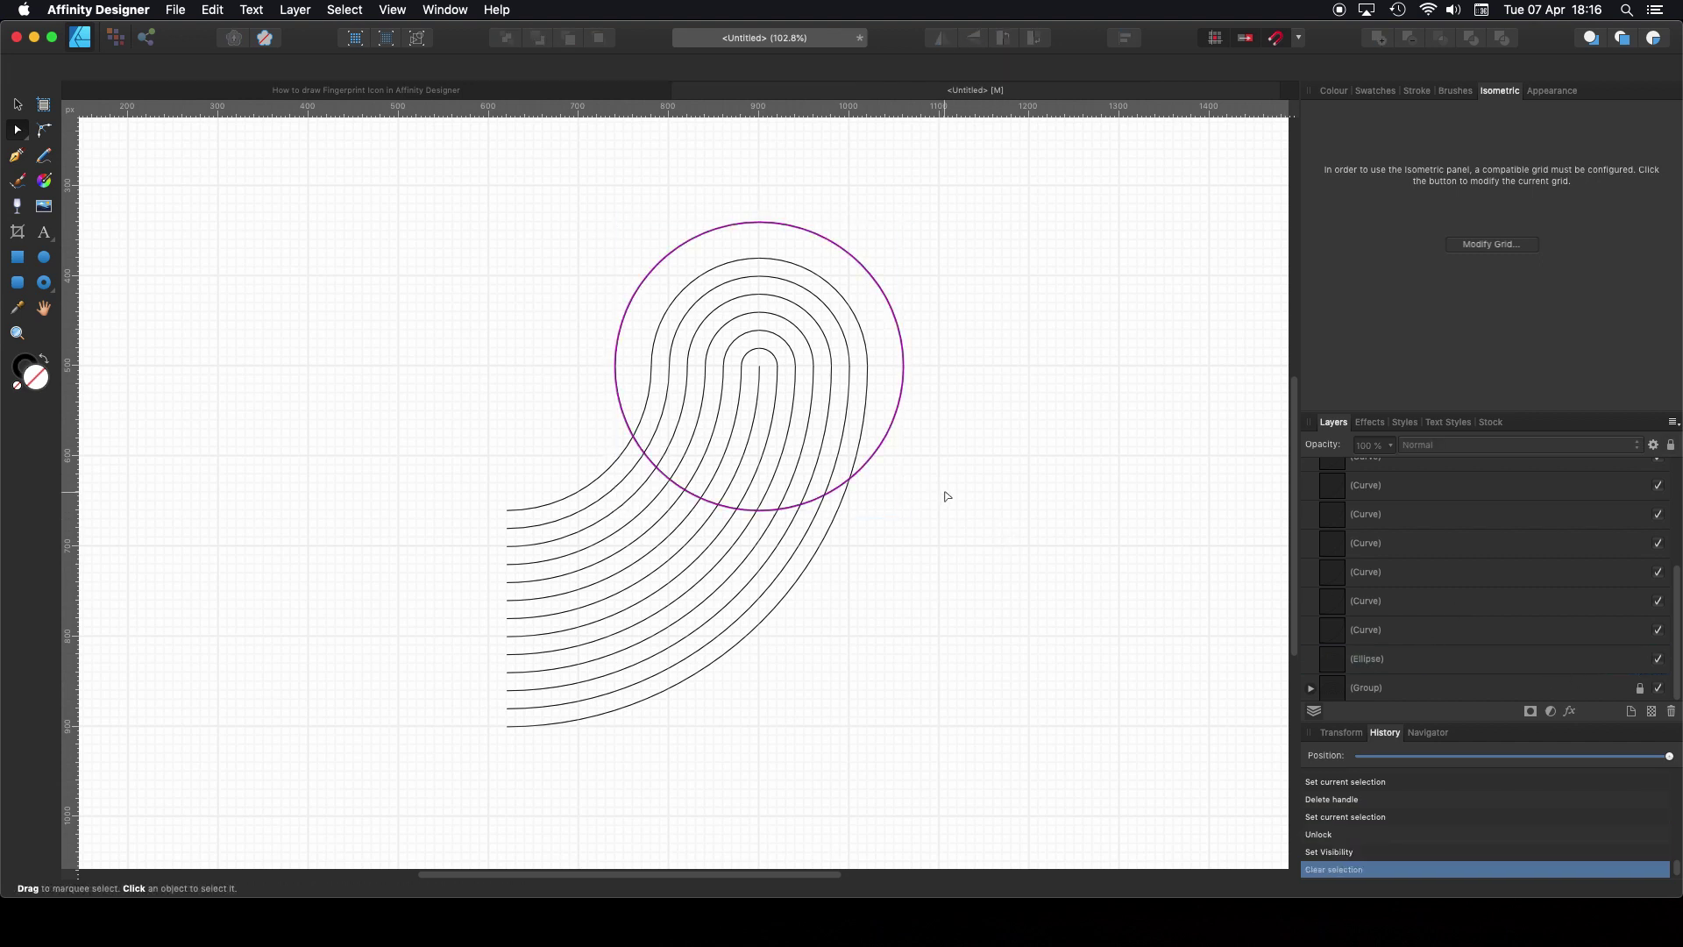
Step: Insert a node on each of the two outermost quarter-arc ridge curves where they cross the guide circle
scroll(864, 474, up, 5)
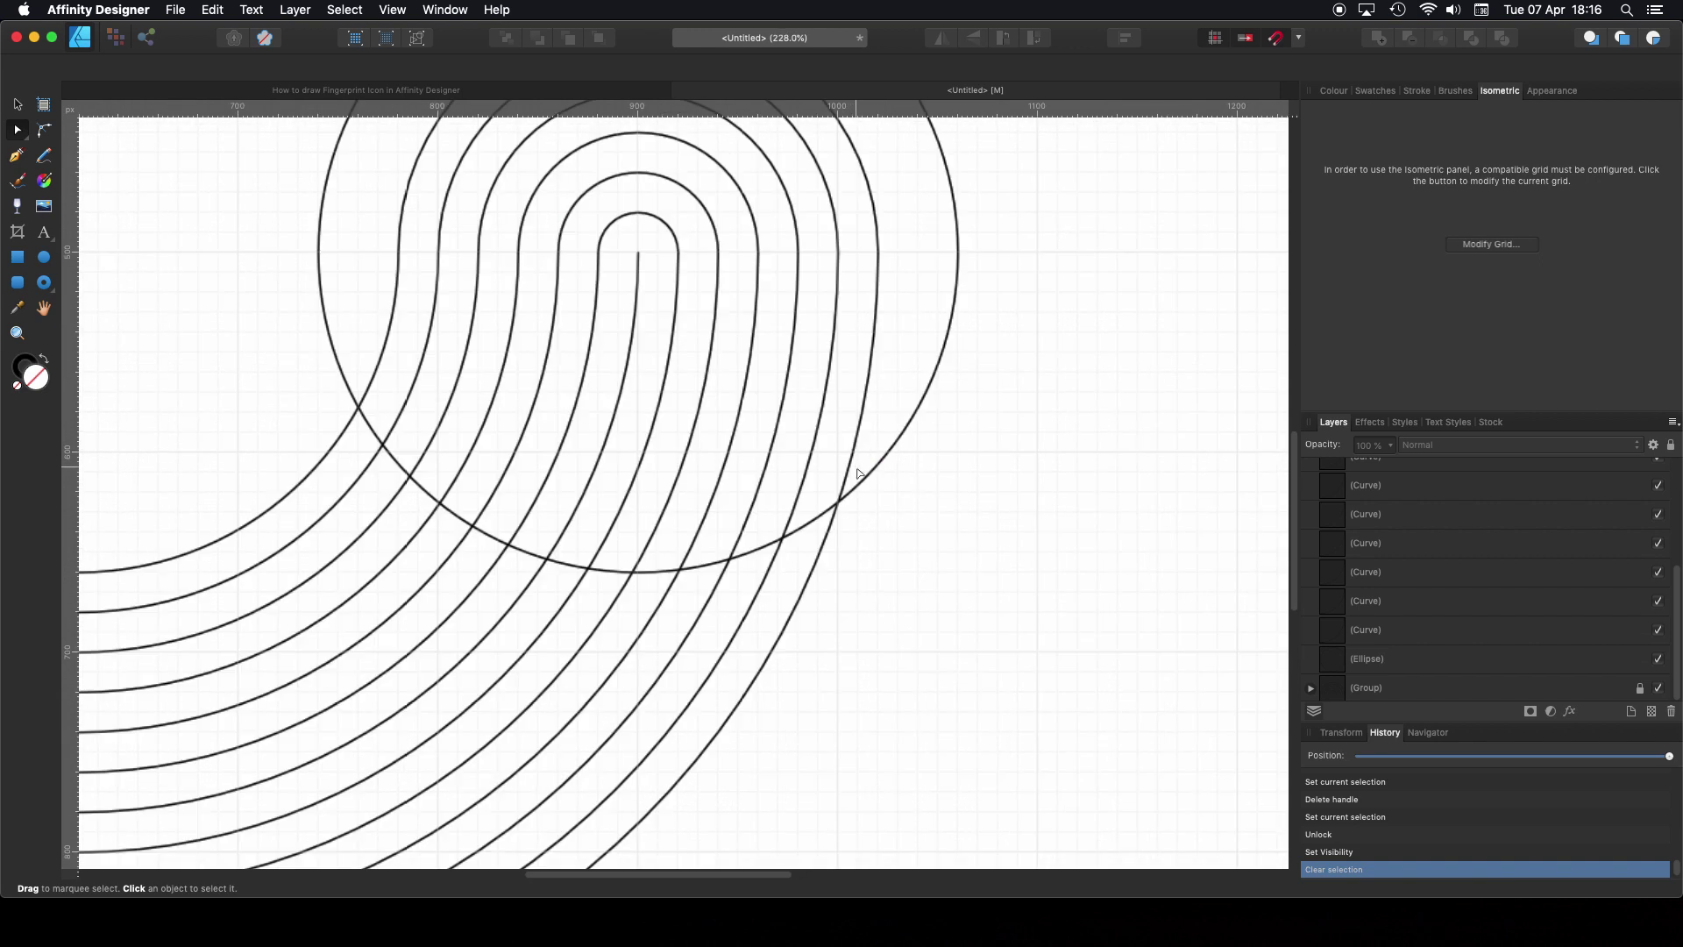
click(836, 523)
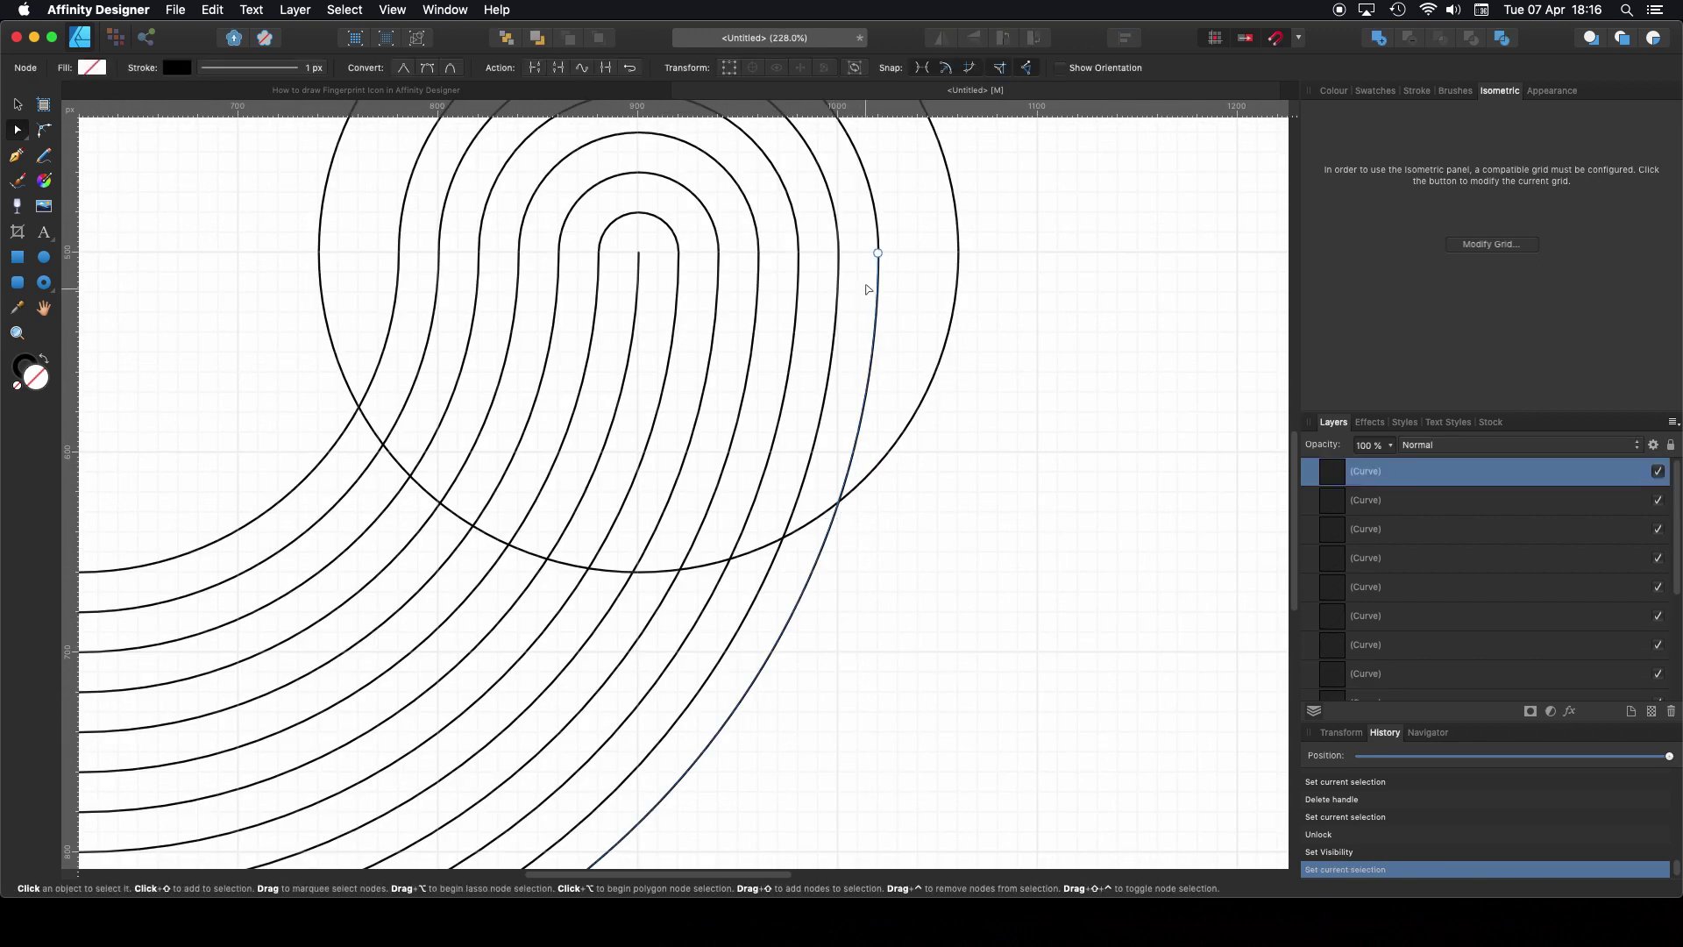
scroll(841, 498, up, 6)
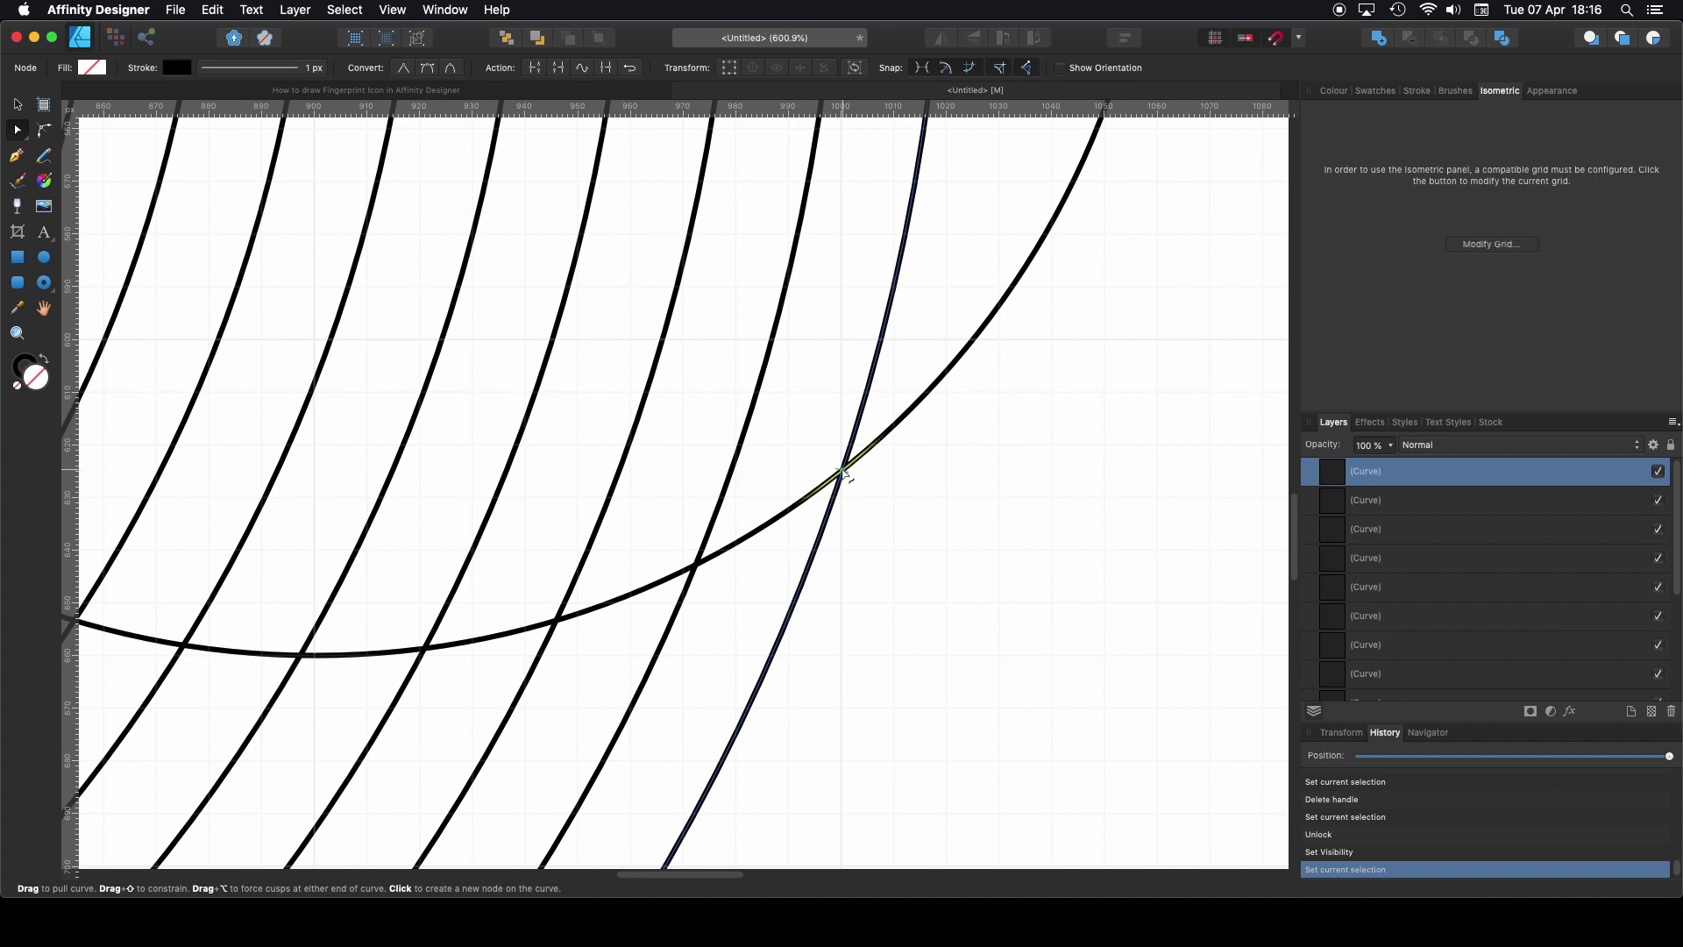
click(842, 470)
click(727, 492)
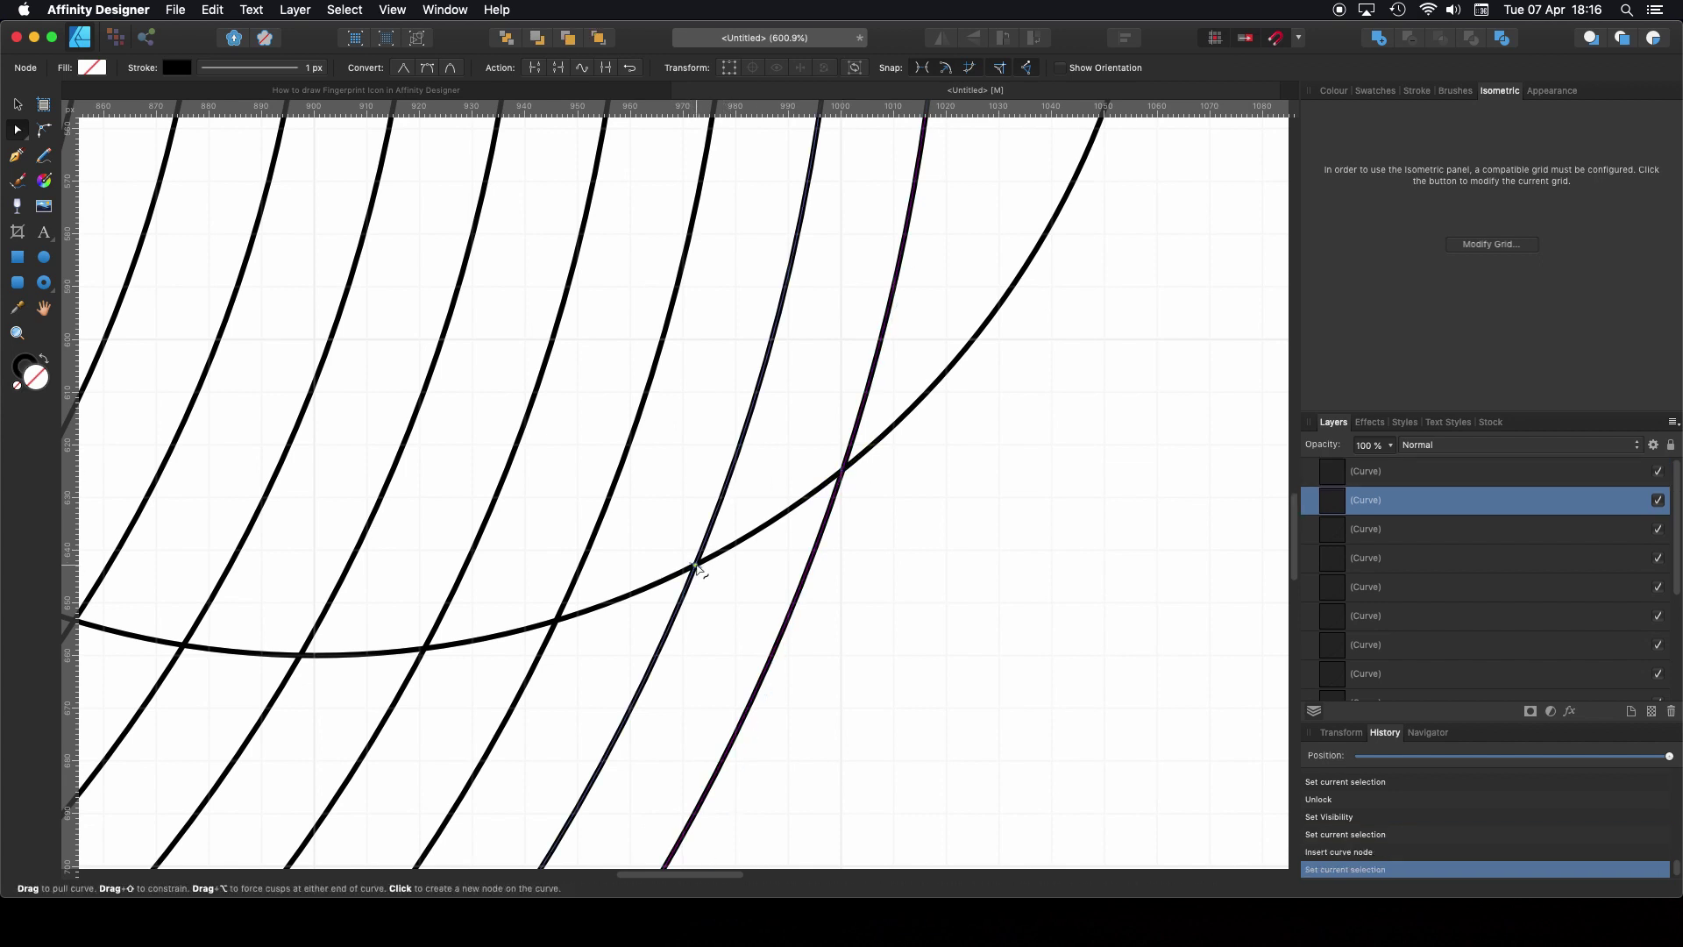
click(695, 564)
Step: Insert nodes on the third, fourth and fifth ridge curves from the outside at their intersections with the guide circle
scroll(935, 499, left, 5)
scroll(935, 500, down, 3)
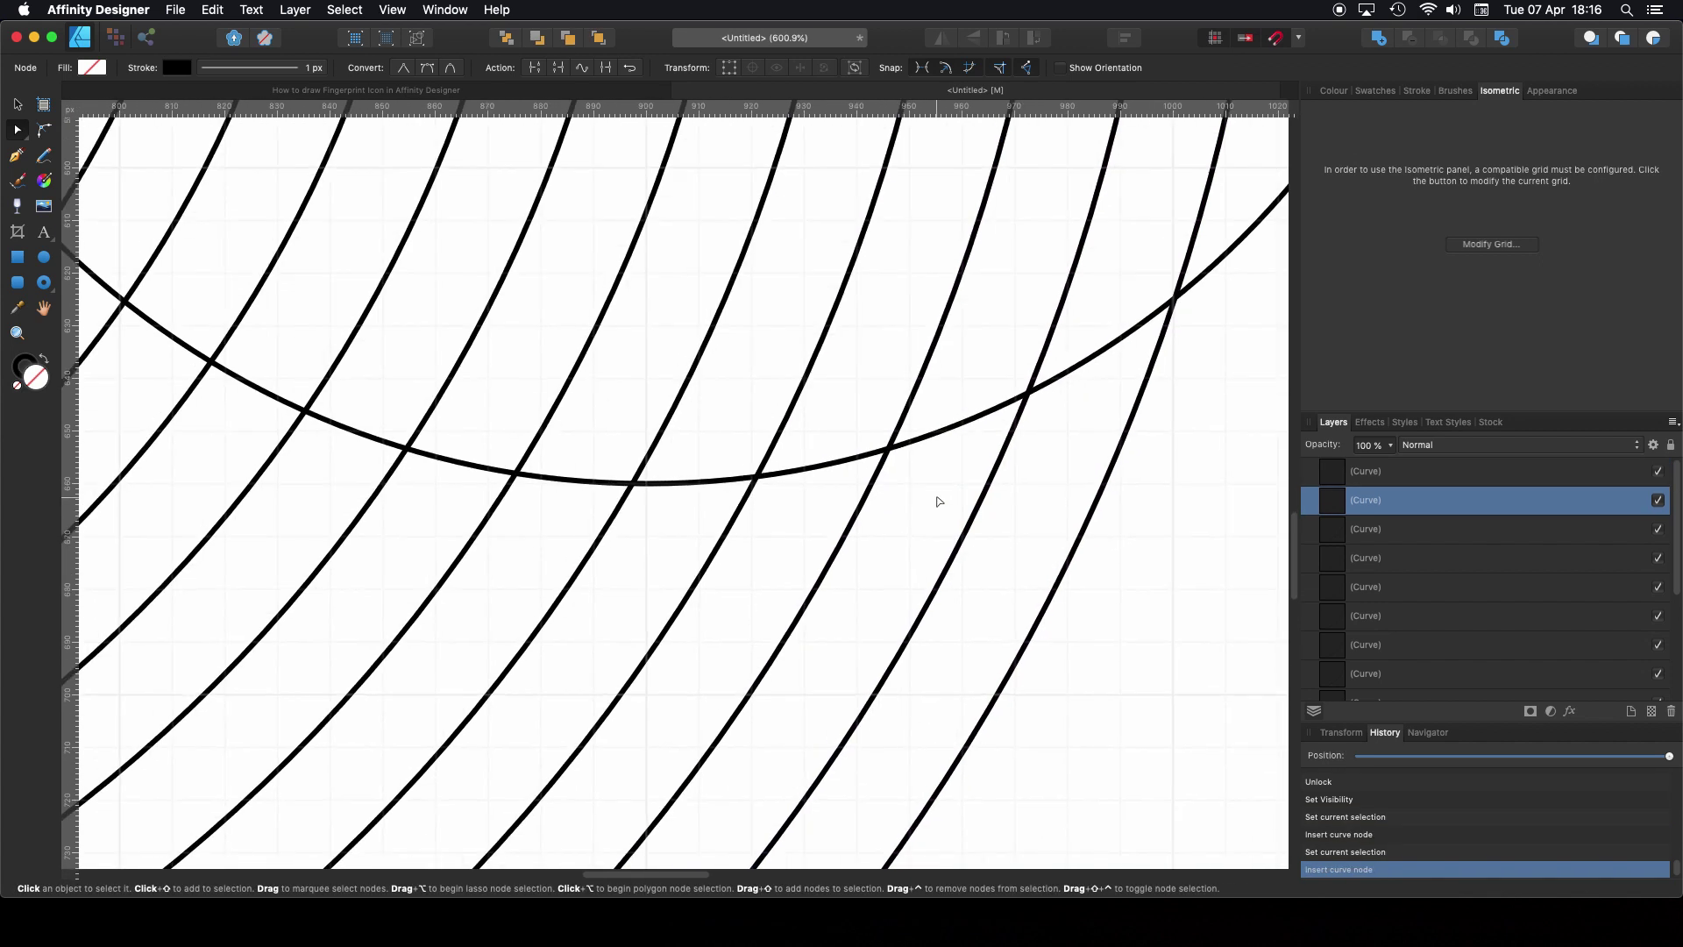
click(881, 474)
click(889, 450)
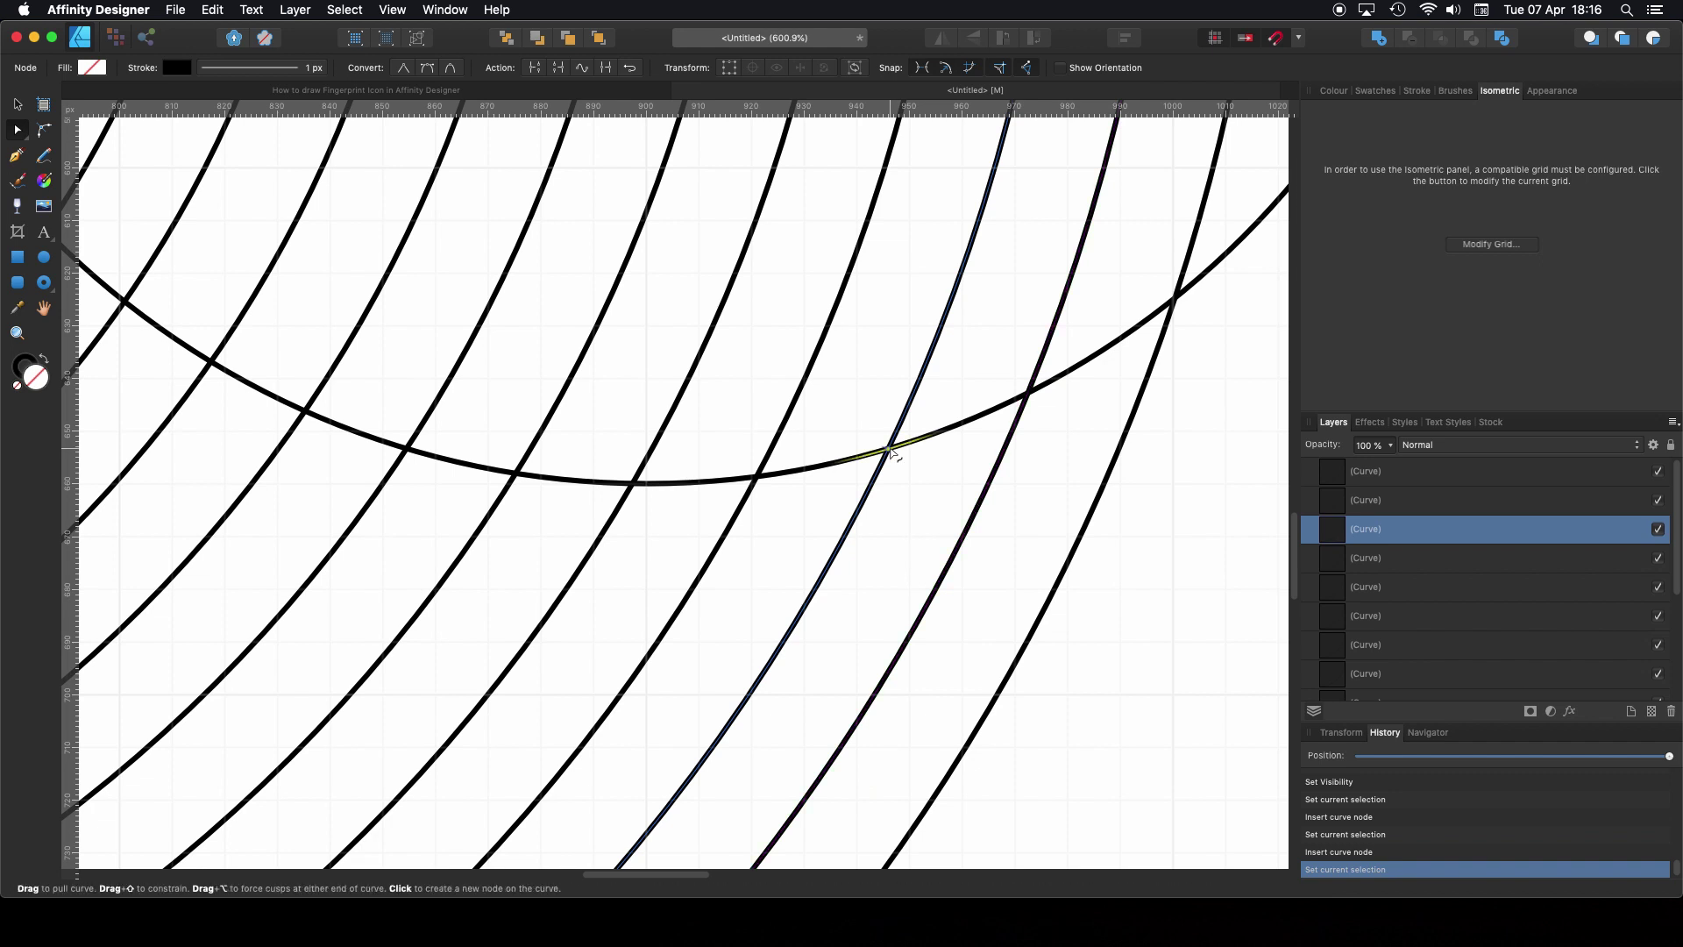
click(743, 509)
click(755, 478)
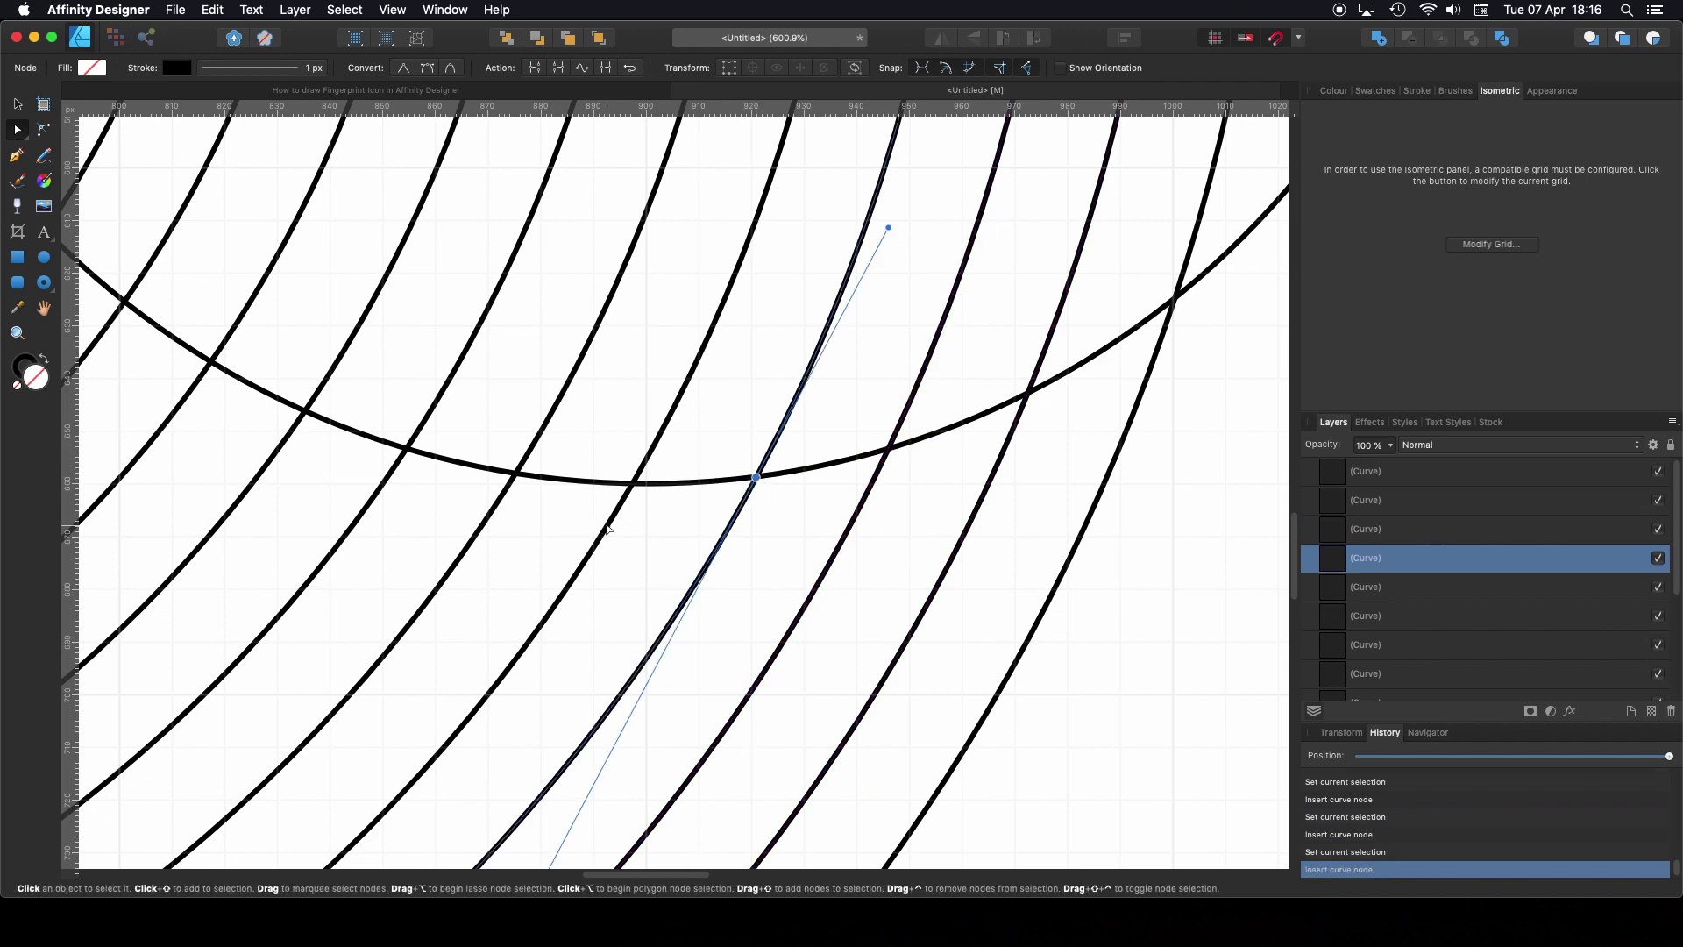
click(609, 529)
click(632, 483)
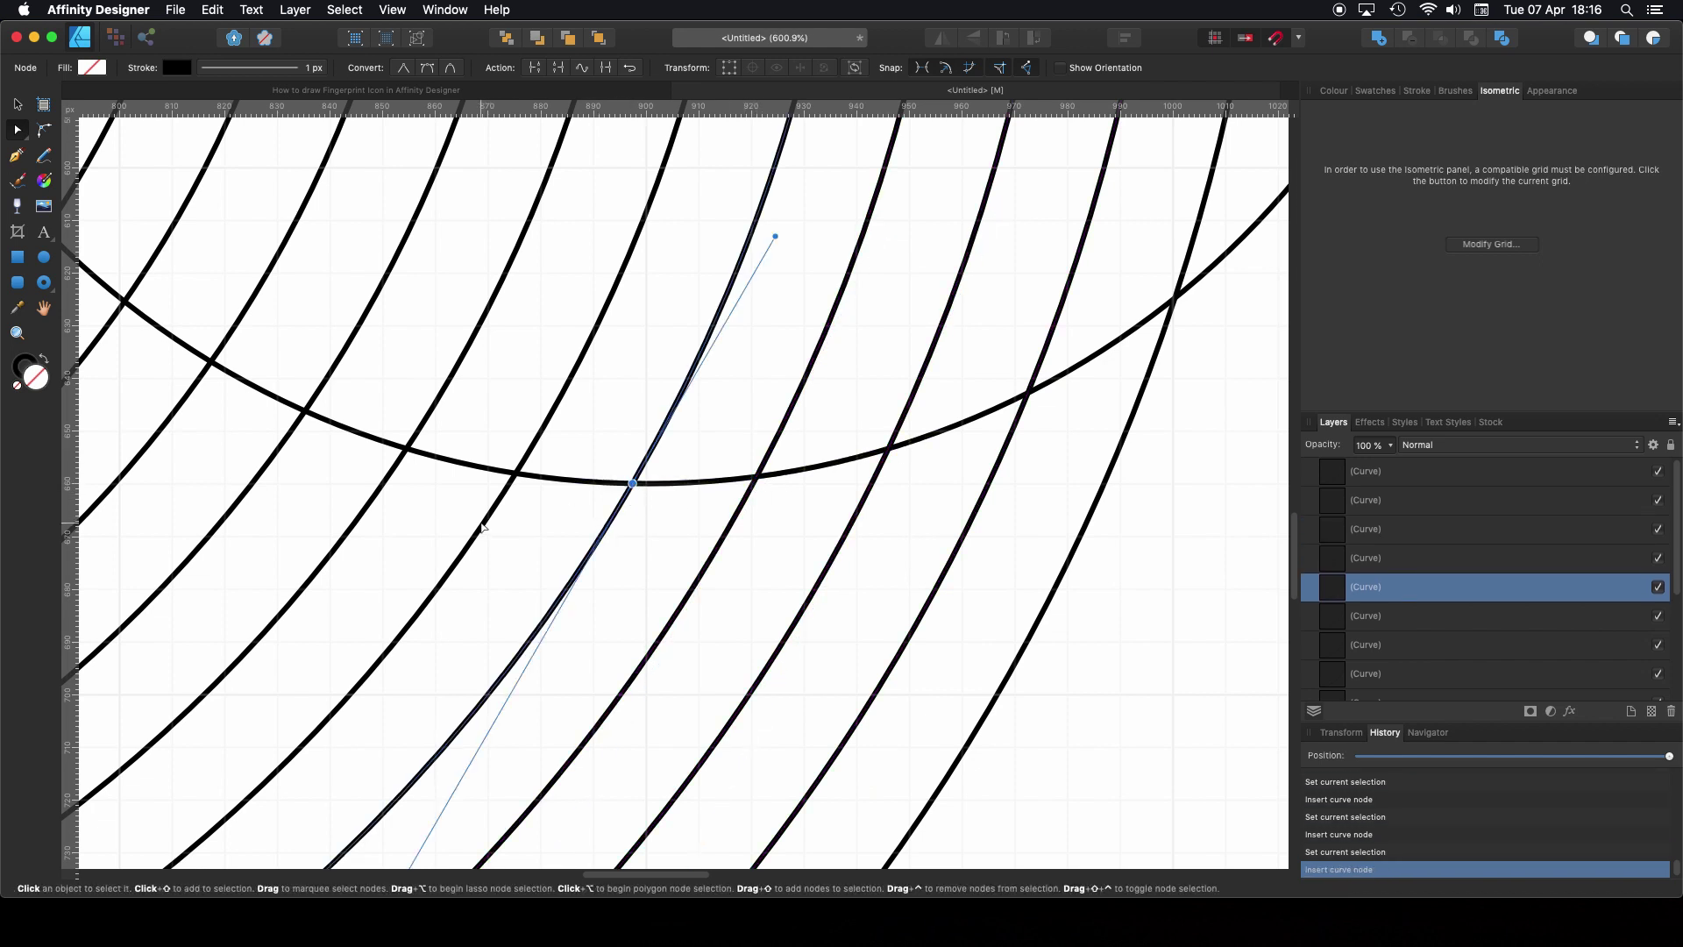
Step: Insert nodes on the remaining eight ridge curves, ending with the innermost, where each one crosses the guide circle
click(482, 526)
scroll(815, 534, left, 5)
click(772, 535)
click(701, 439)
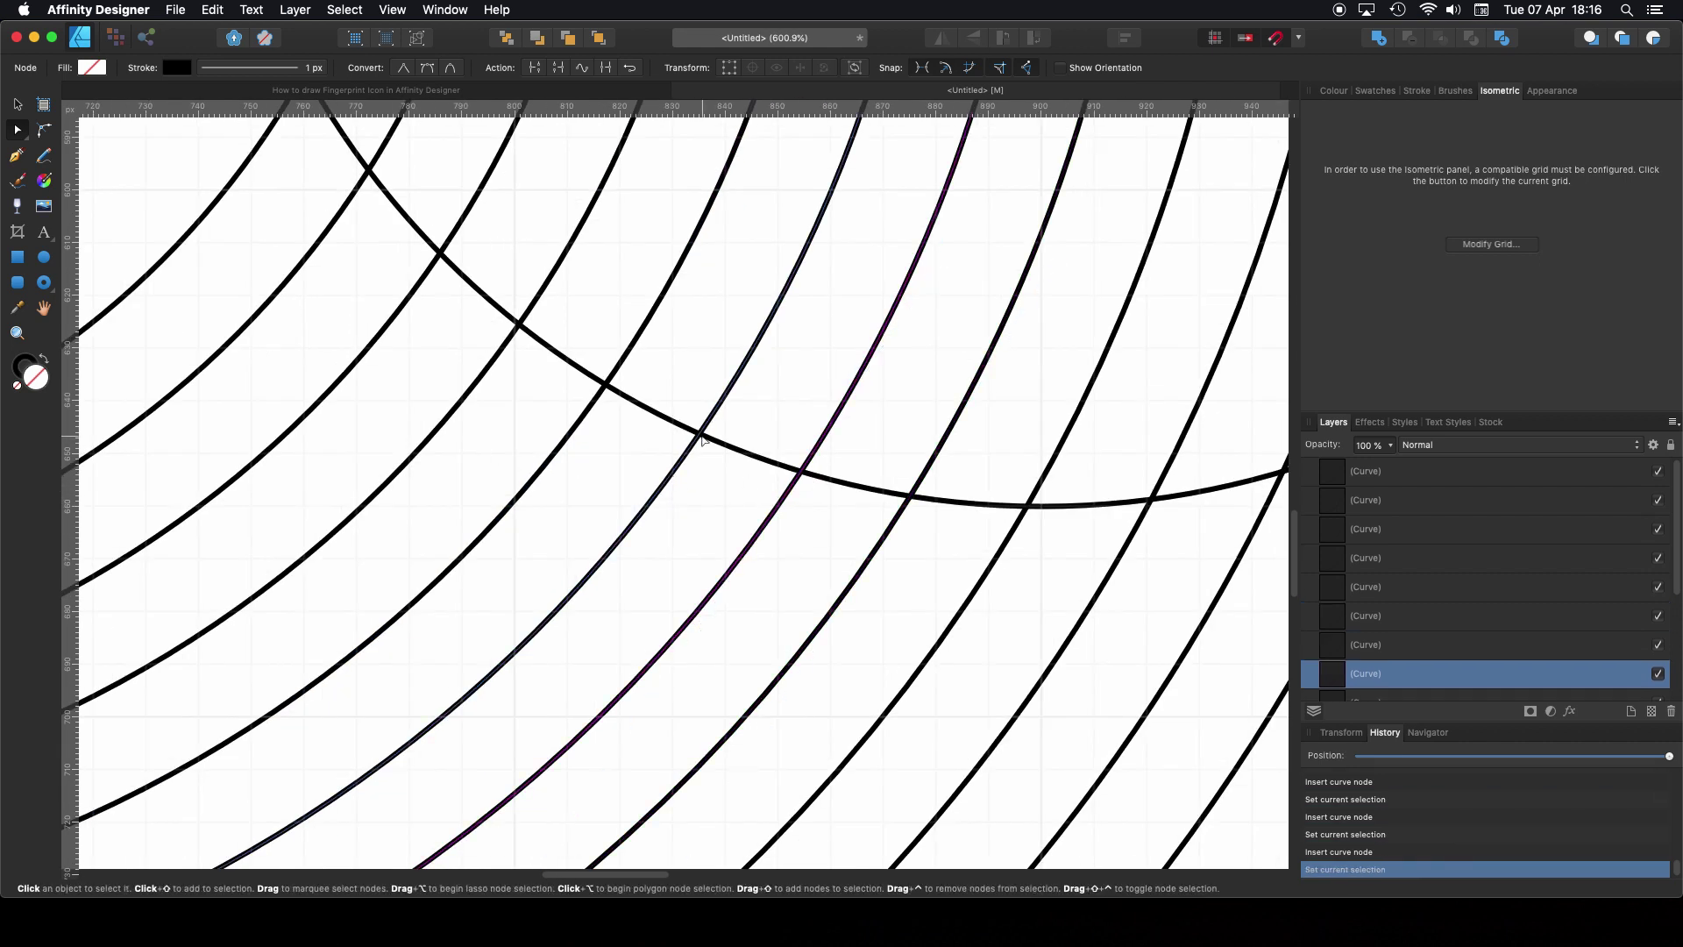
click(701, 438)
click(605, 383)
scroll(704, 524, up, 5)
scroll(704, 525, left, 5)
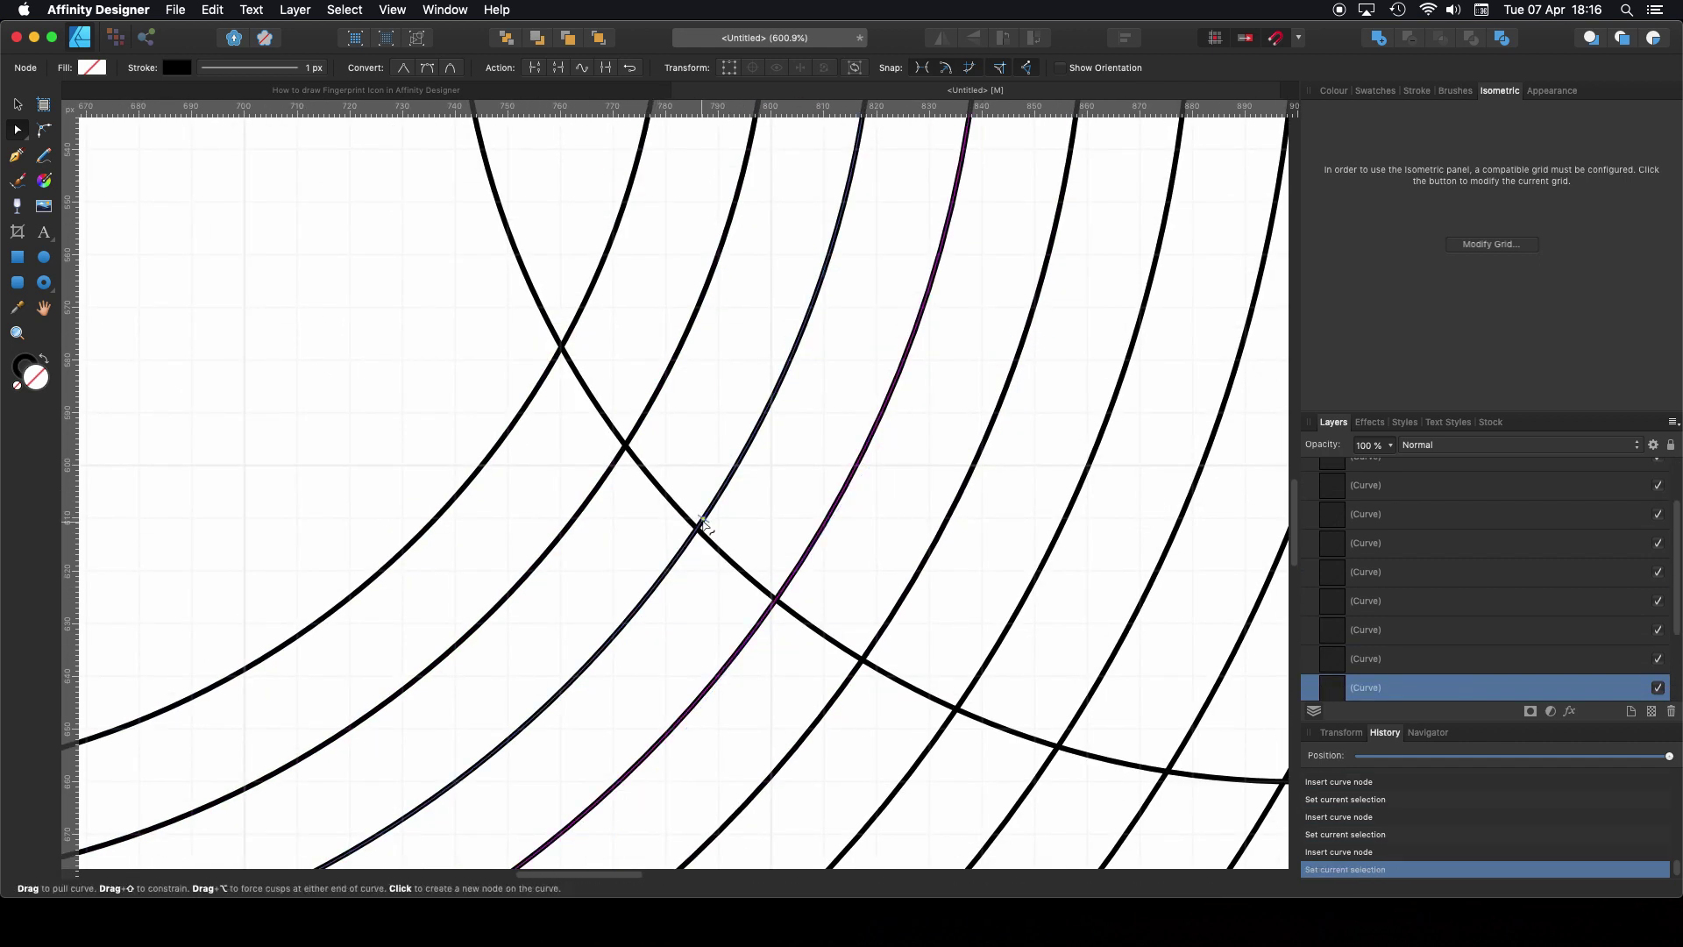
click(704, 524)
scroll(432, 468, down, 5)
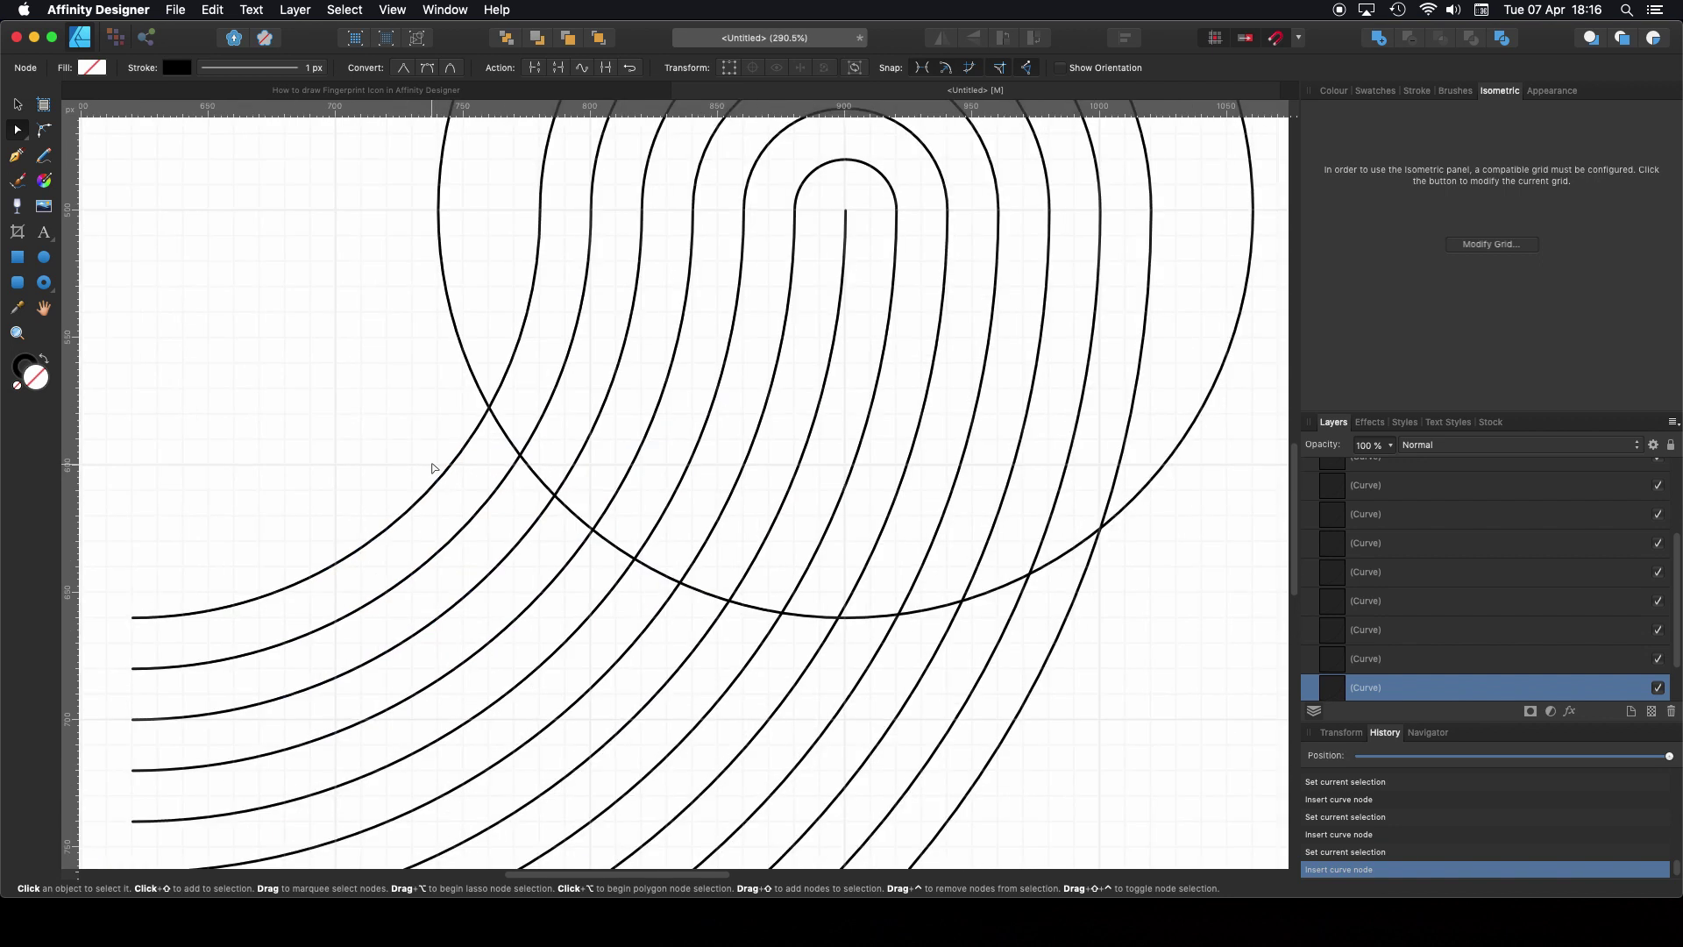
Step: Select all thirteen ridge curves and delete their leftmost end nodes, trimming the lines at the guide circle
scroll(432, 468, down, 5)
scroll(834, 702, left, 5)
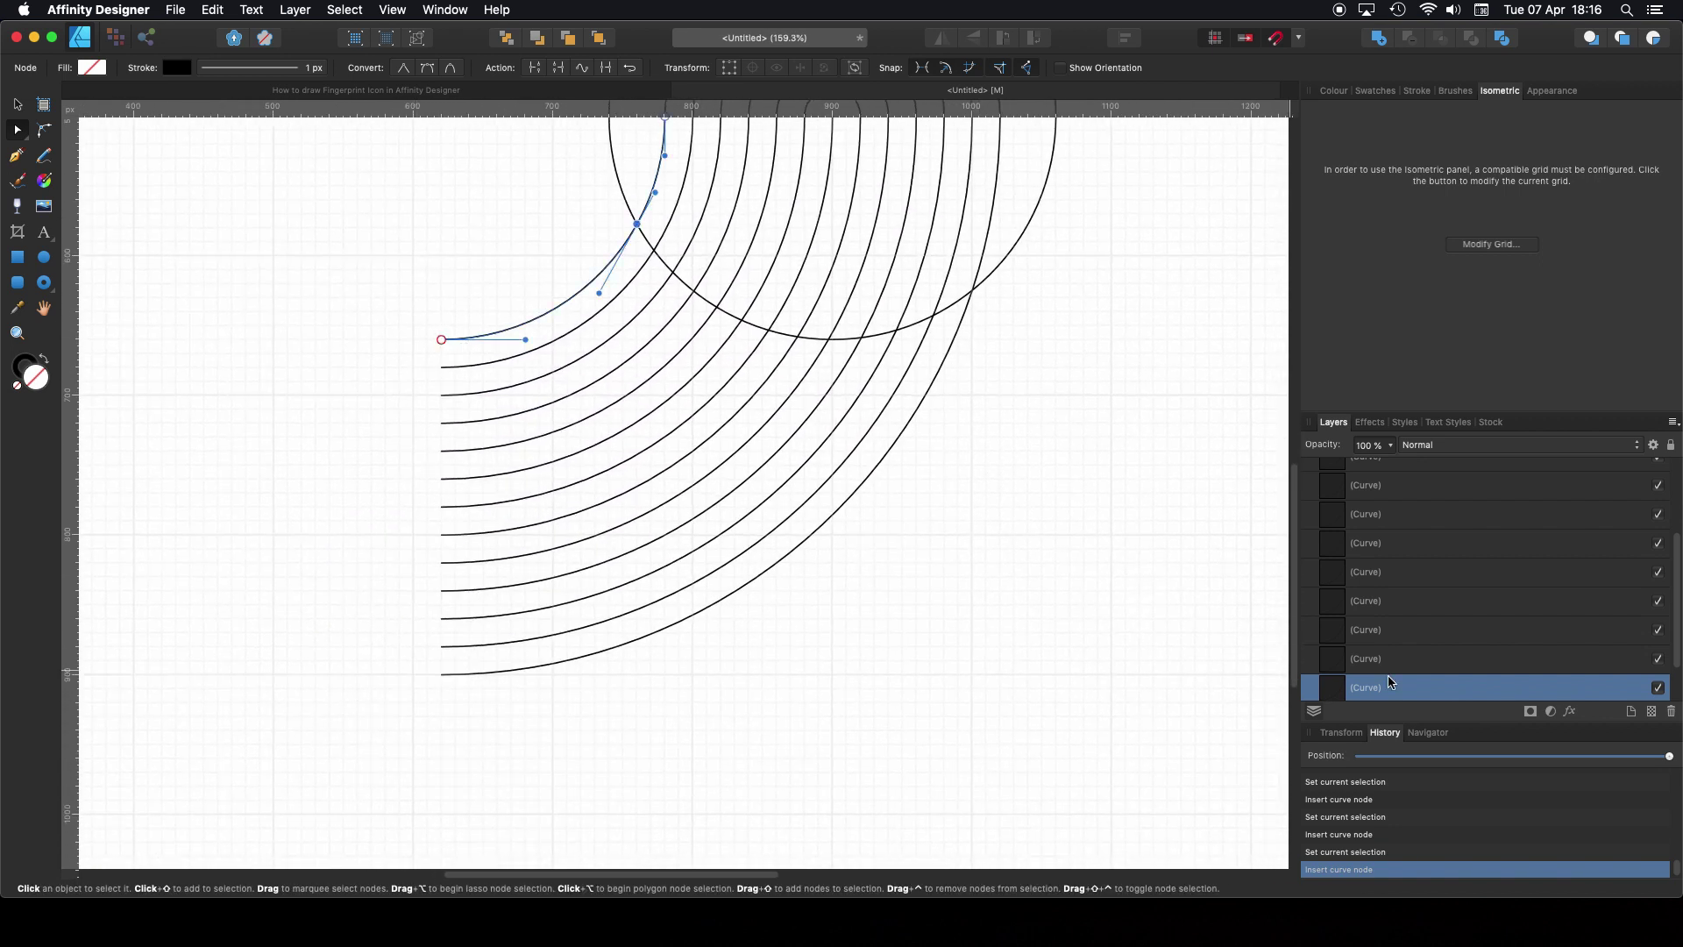
shift+click(524, 361)
shift+click(528, 389)
shift+click(534, 416)
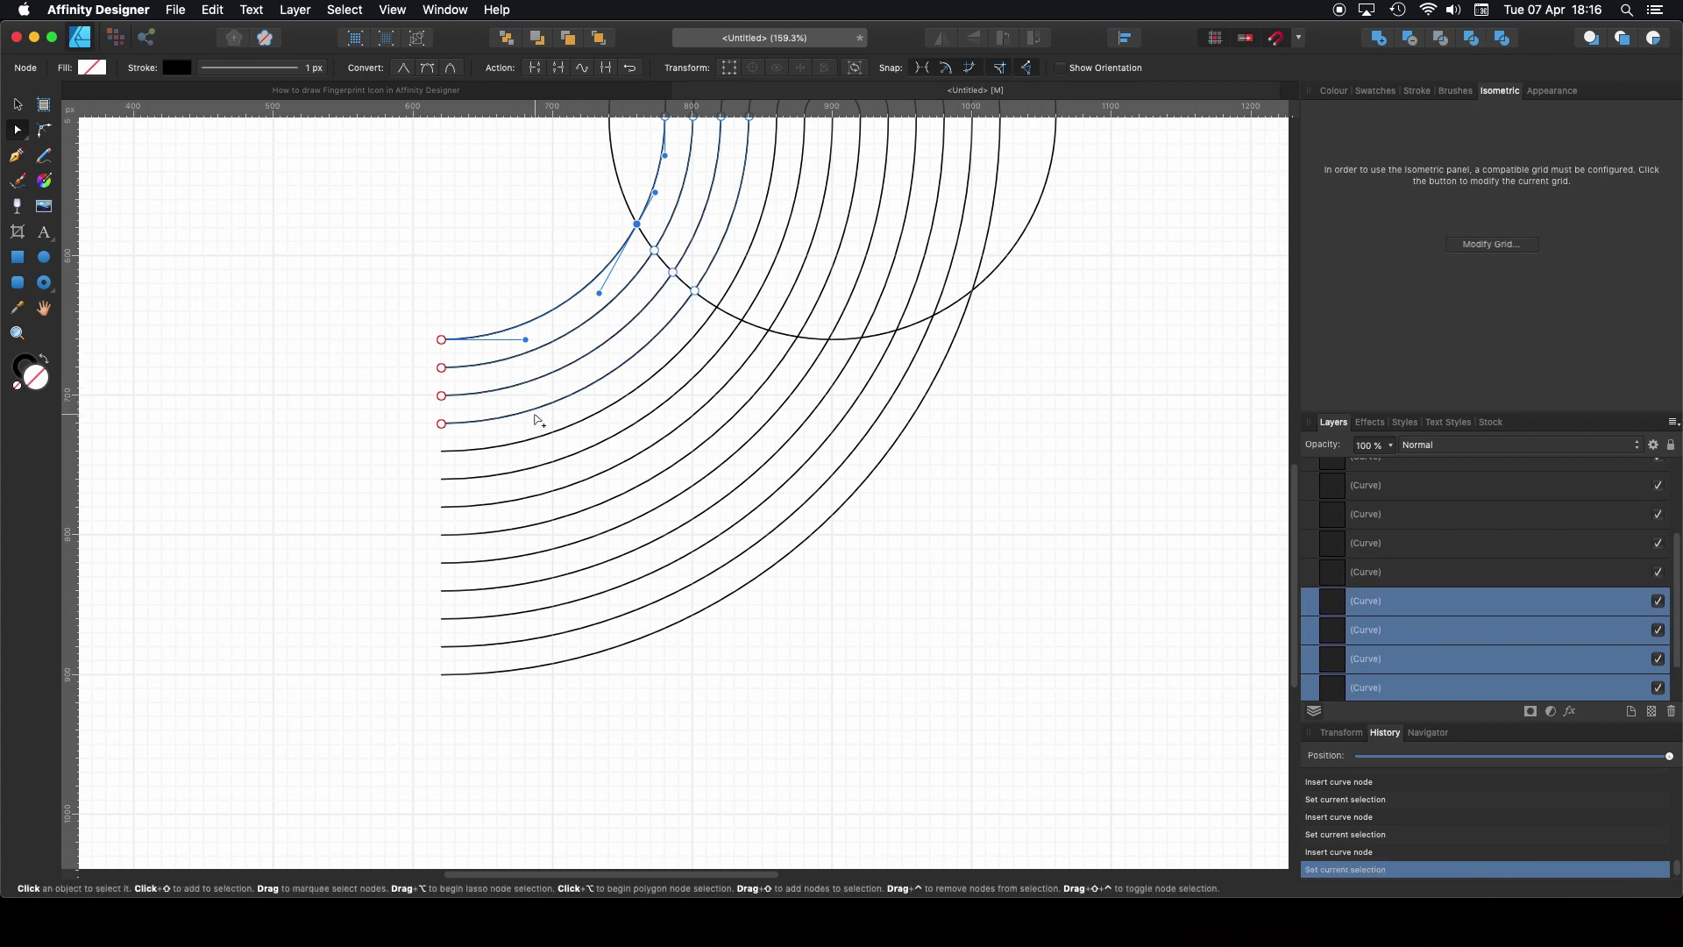
shift+click(556, 447)
shift+click(564, 465)
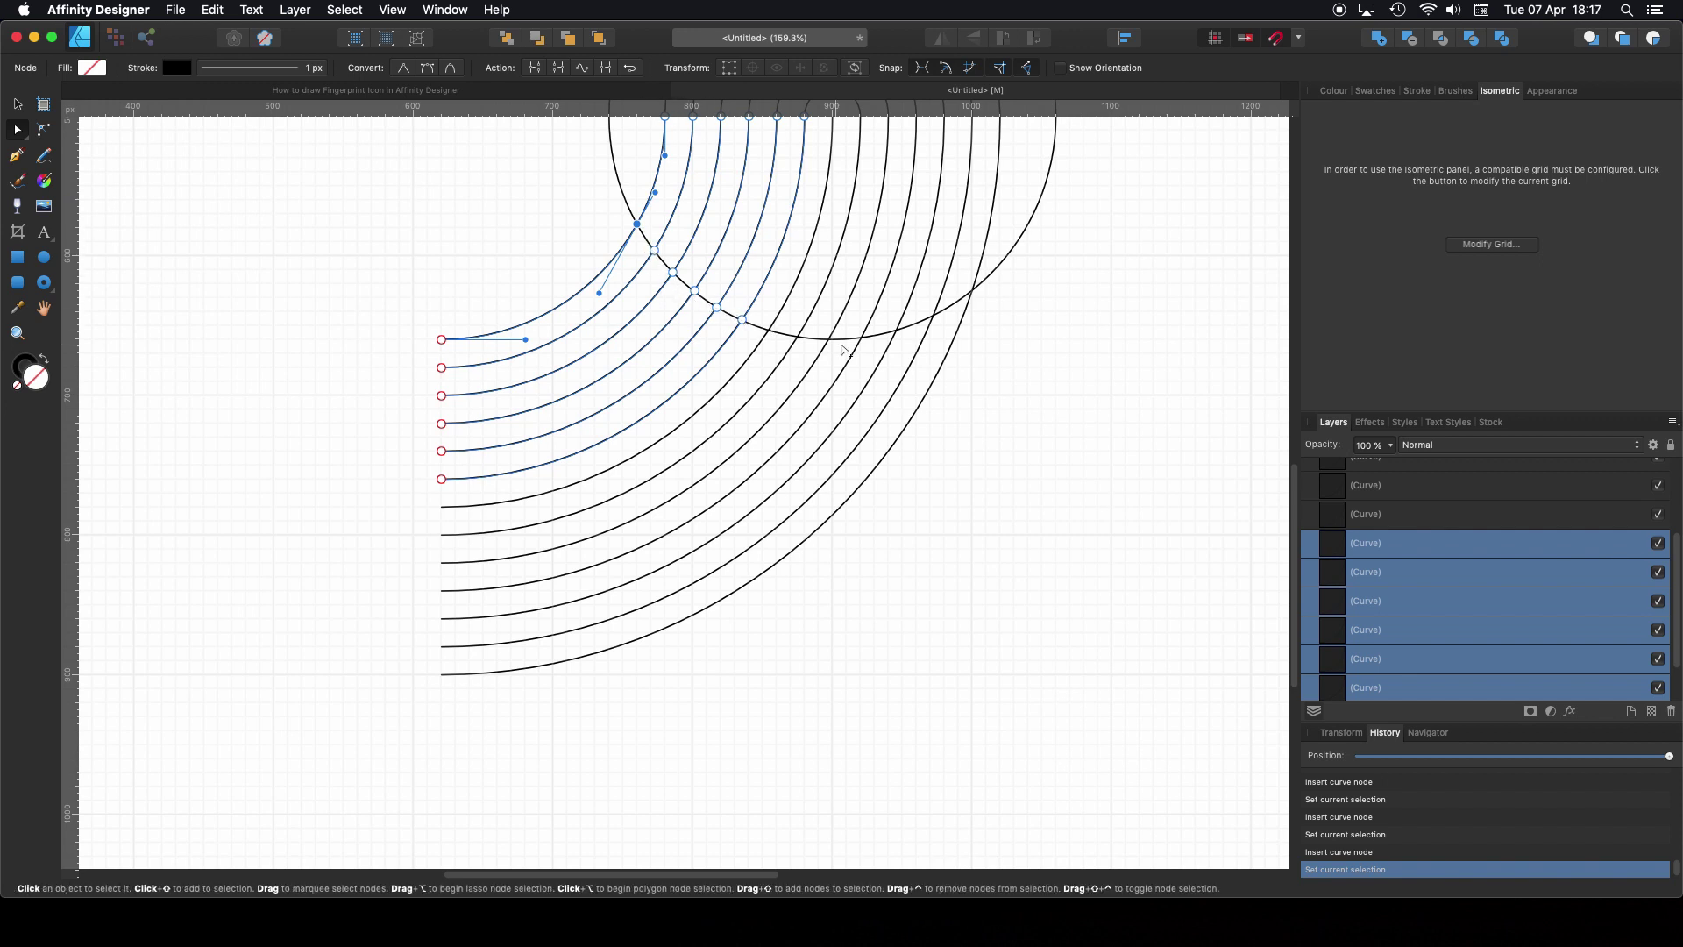
shift+click(568, 489)
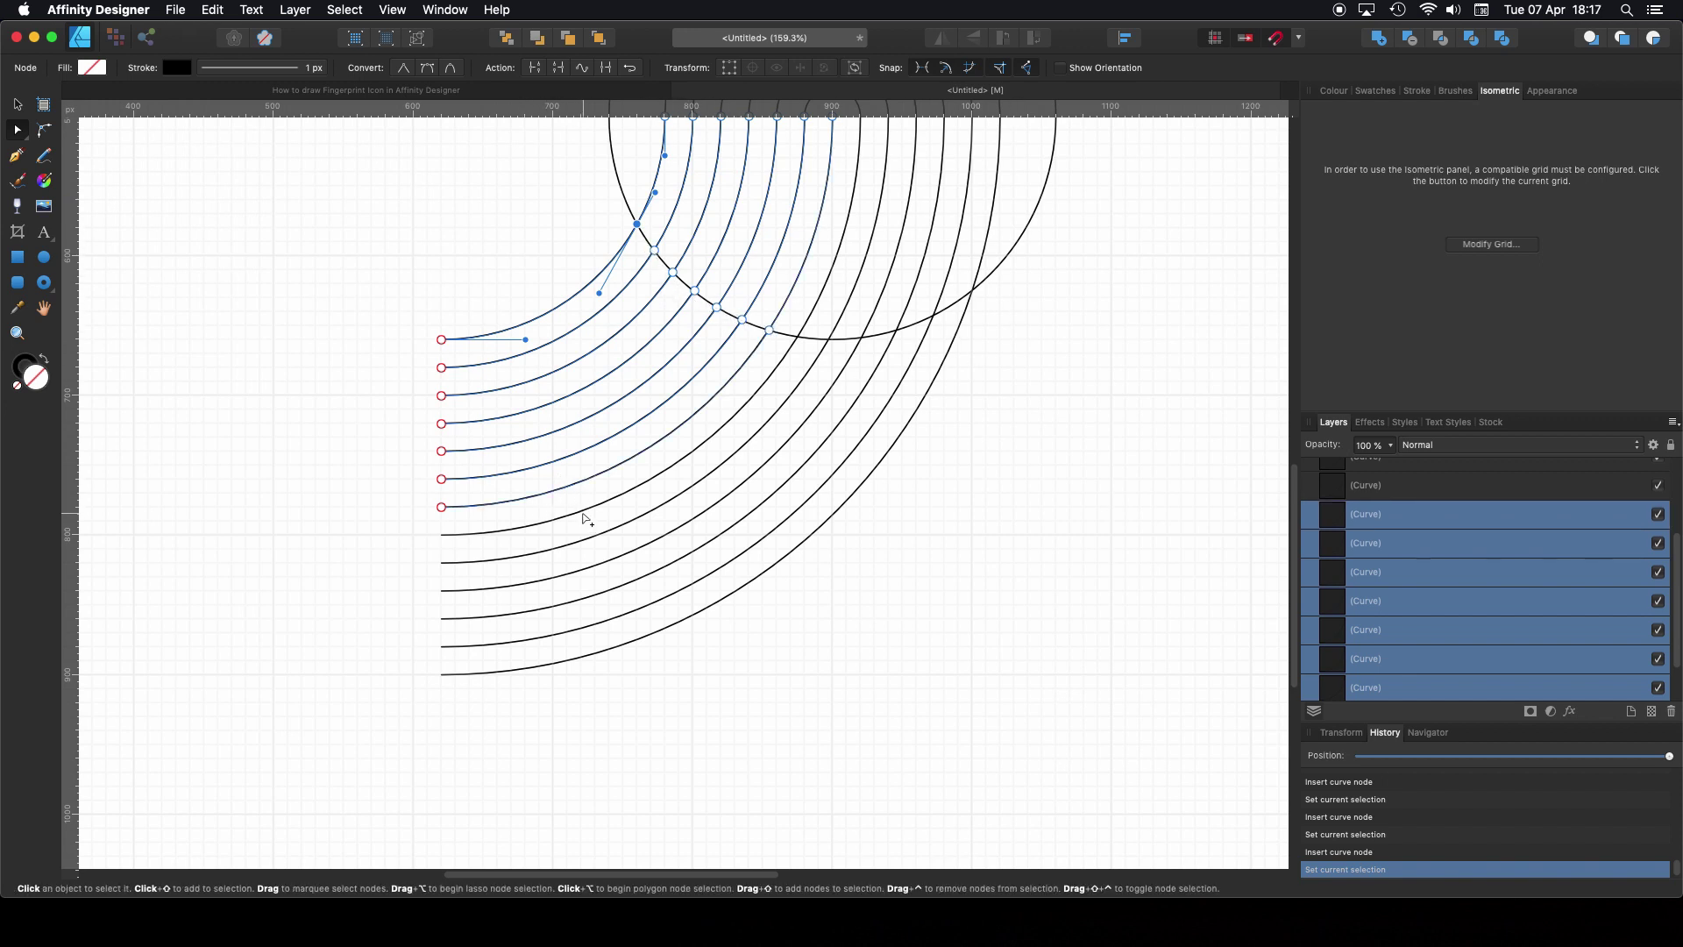
shift+click(600, 537)
shift+click(618, 557)
shift+click(636, 575)
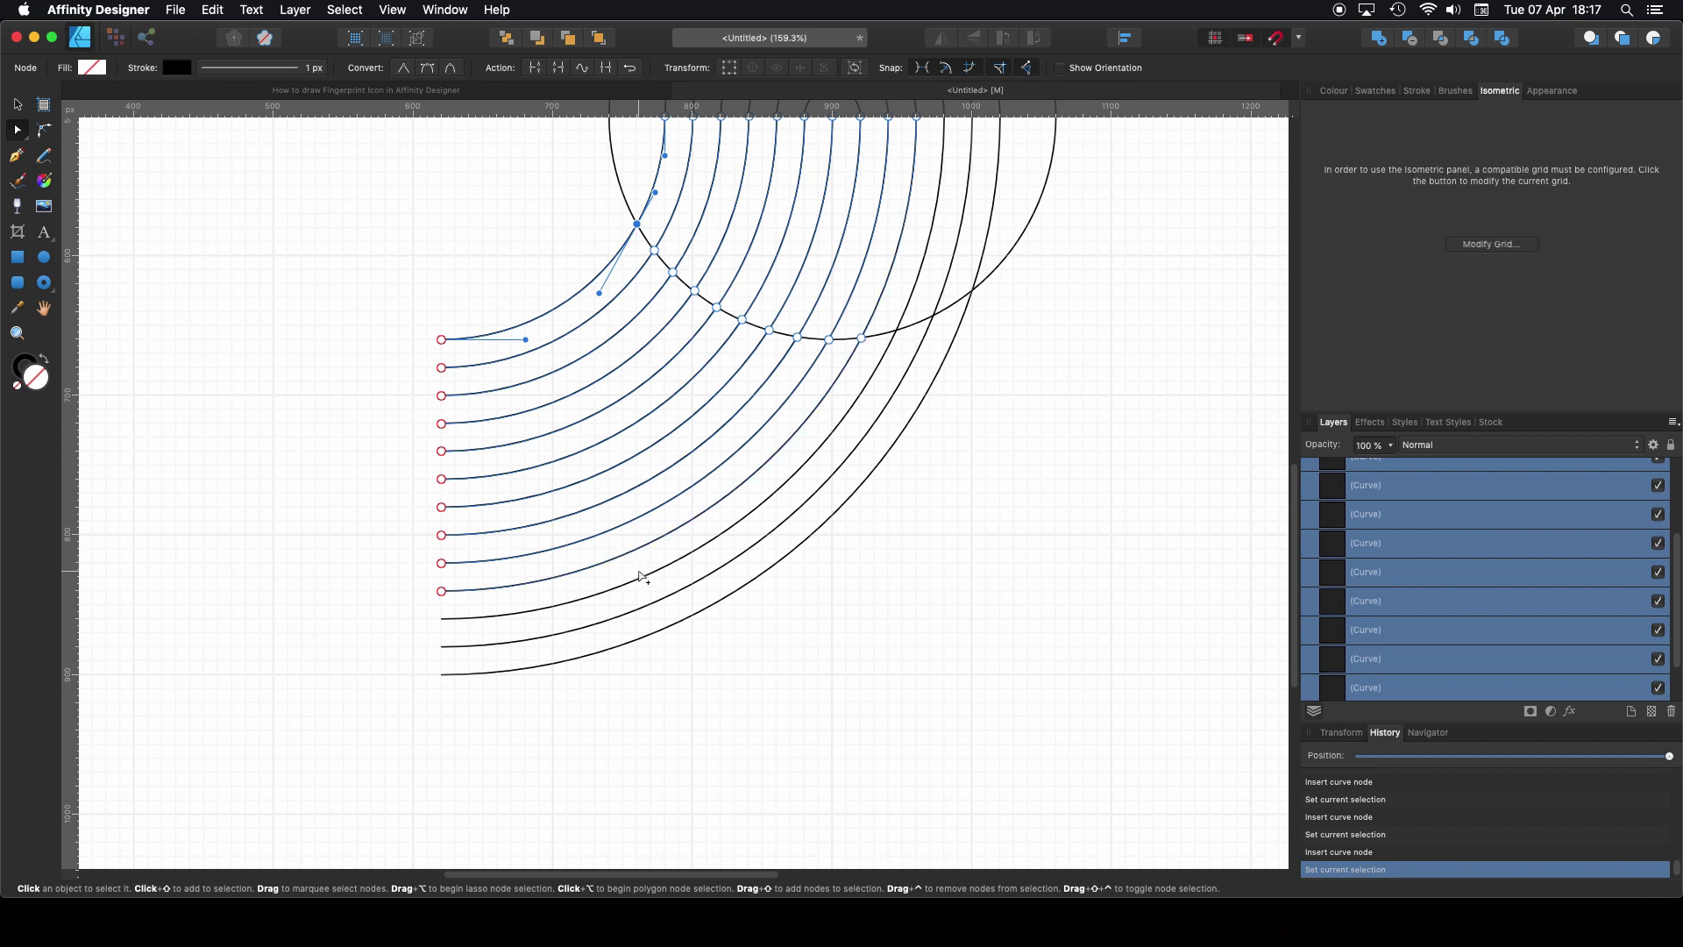
shift+click(652, 593)
shift+click(661, 604)
shift+click(676, 631)
drag(396, 300, 483, 729)
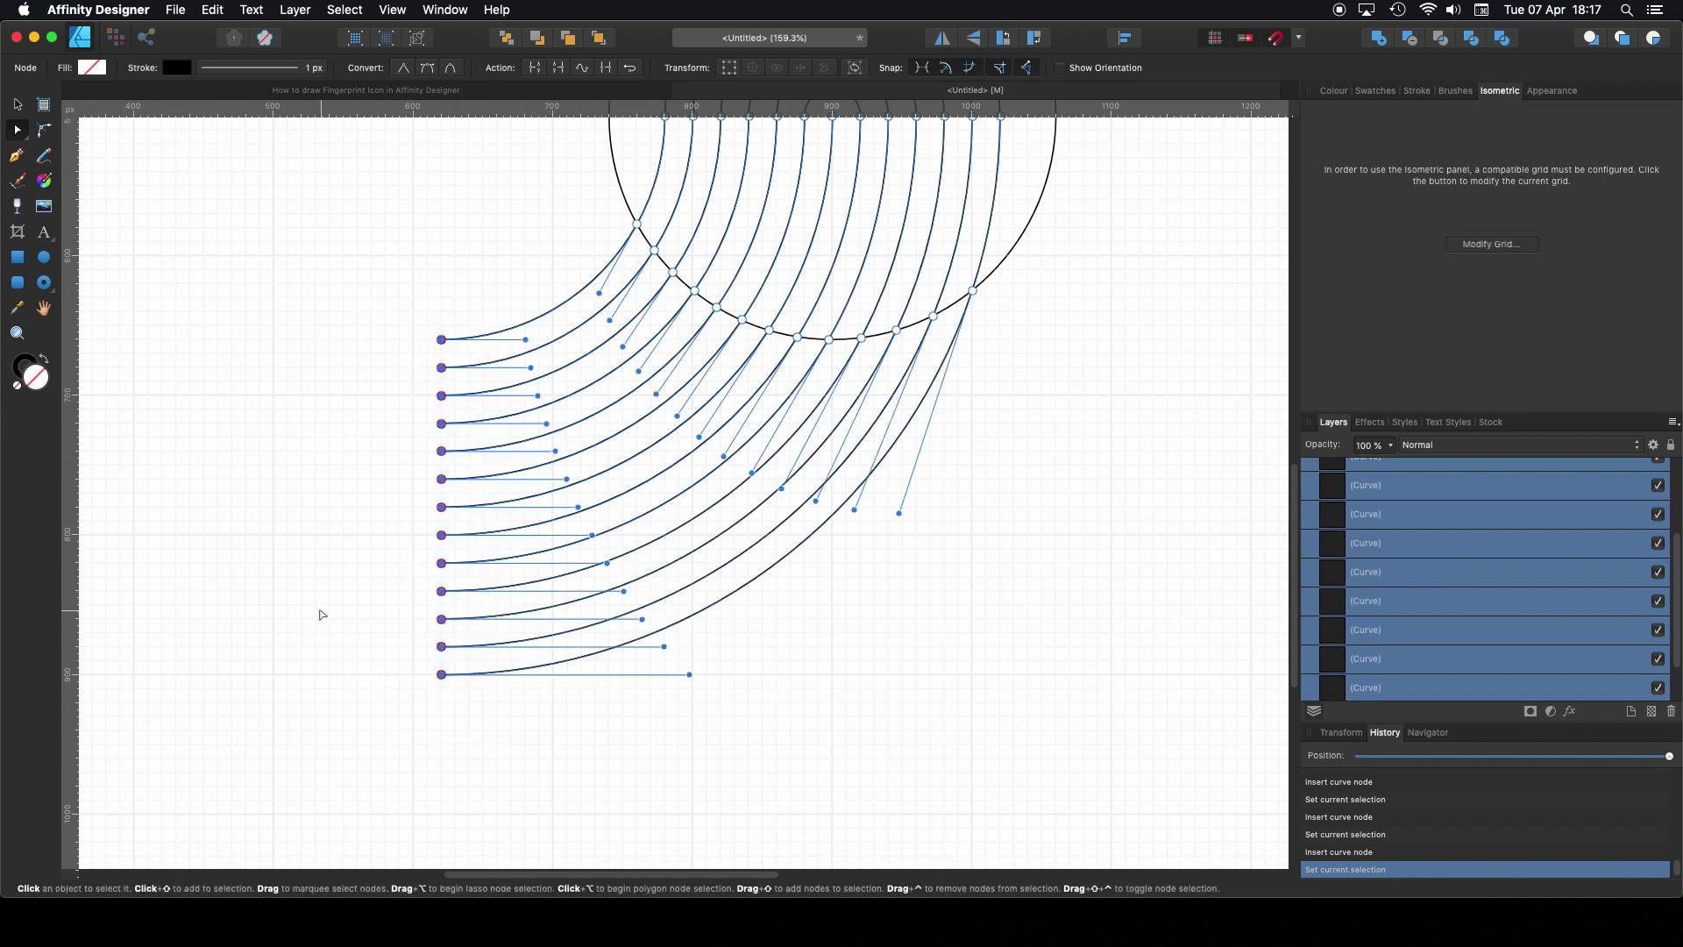
key(Delete)
Step: Hide and lock the guide ellipse around the fingerprint, and clear the selection
scroll(654, 658, up, 5)
scroll(654, 658, right, 4)
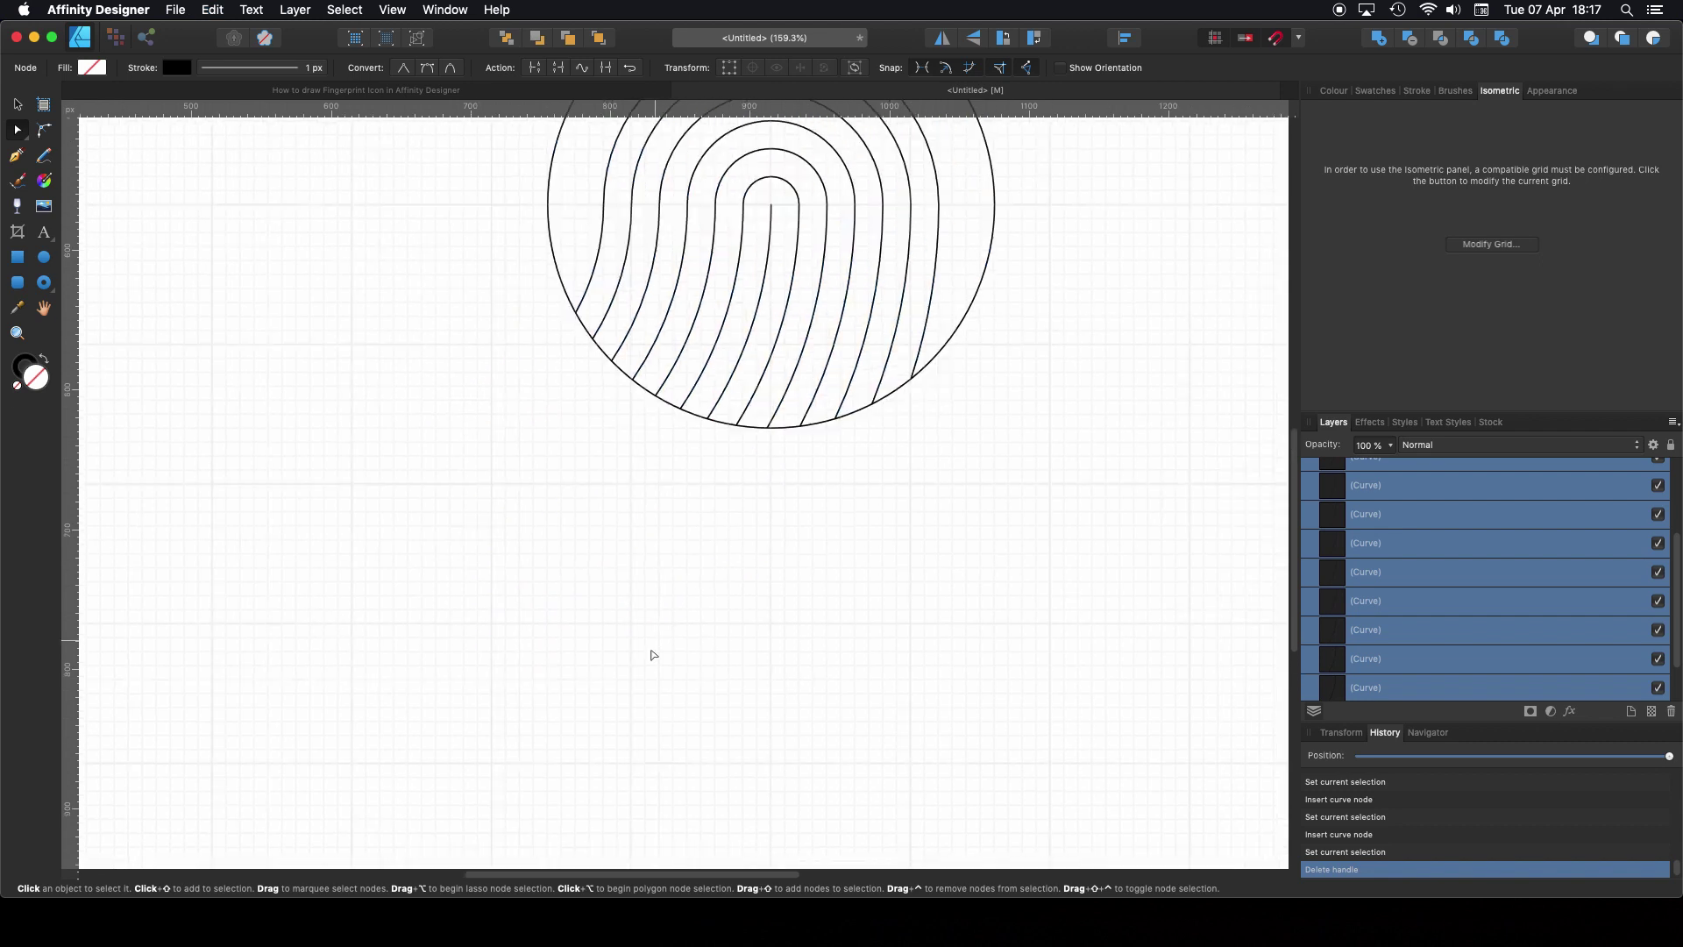
click(913, 422)
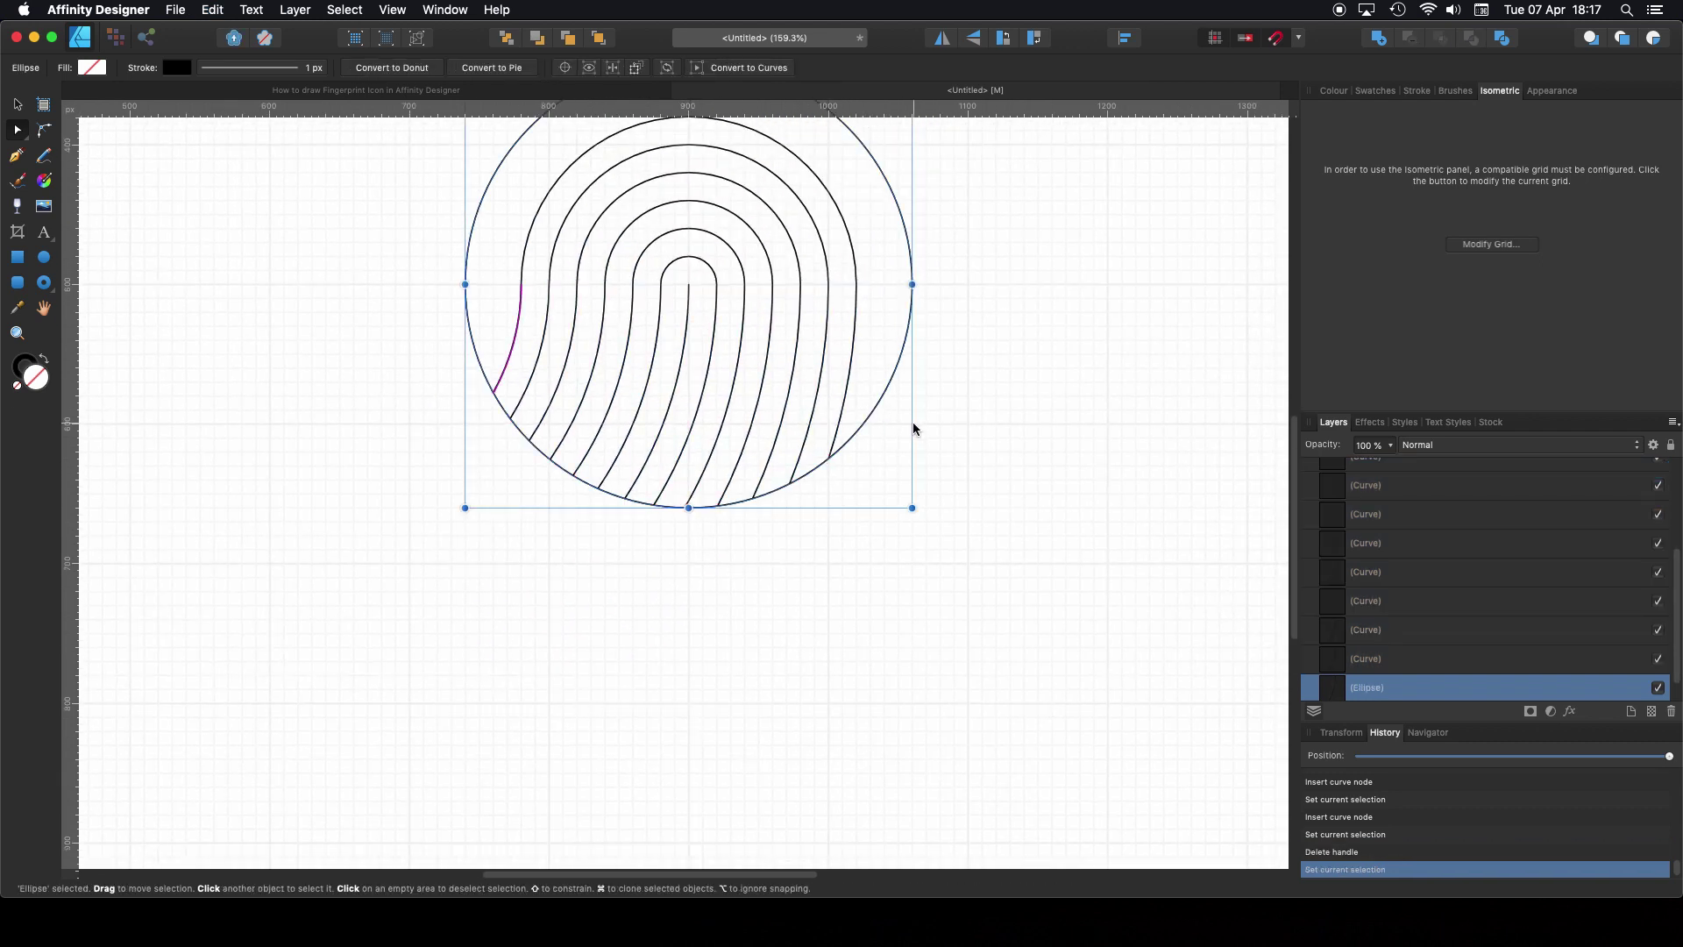
click(1658, 688)
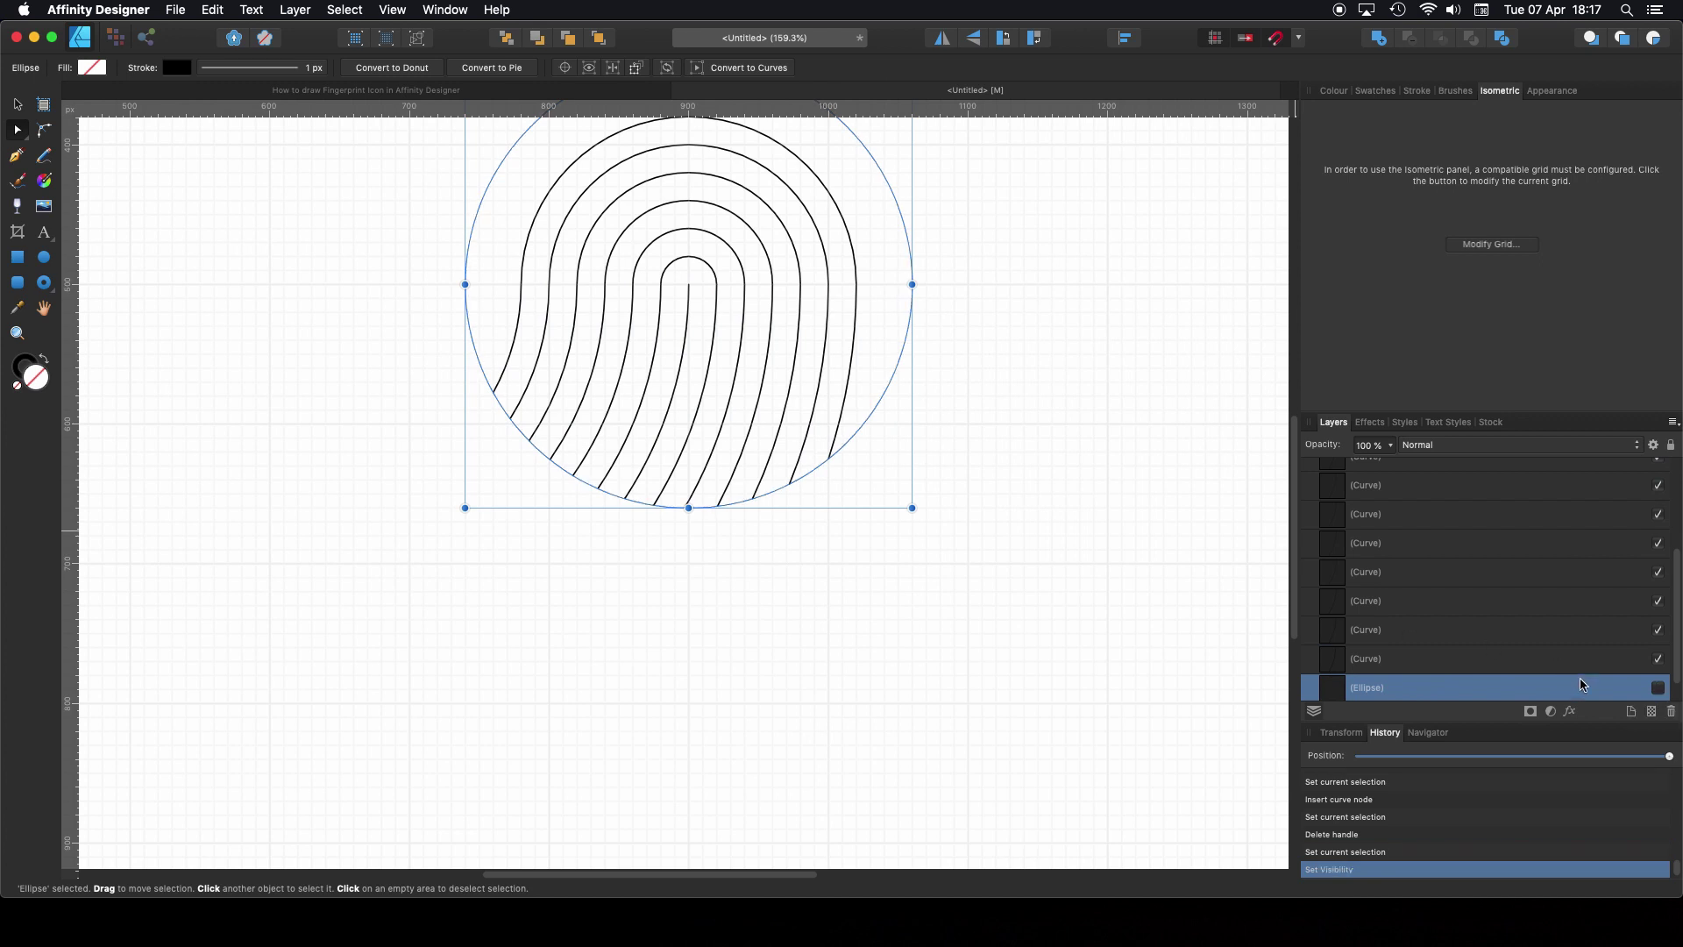
click(1671, 447)
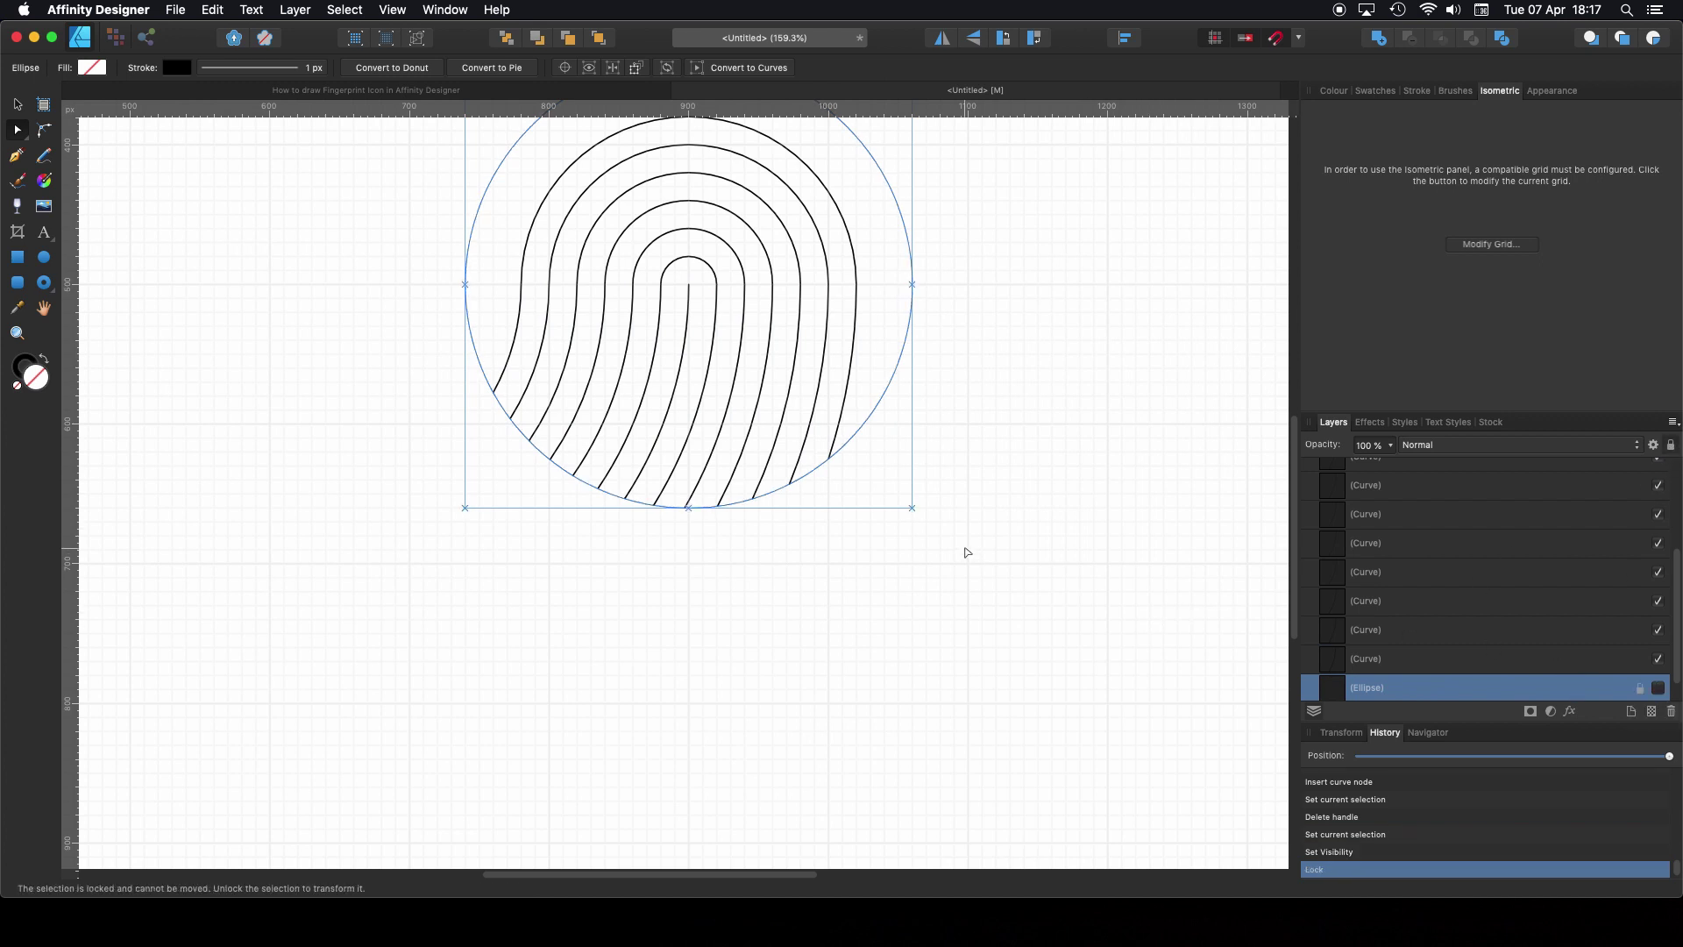
click(17, 104)
click(221, 267)
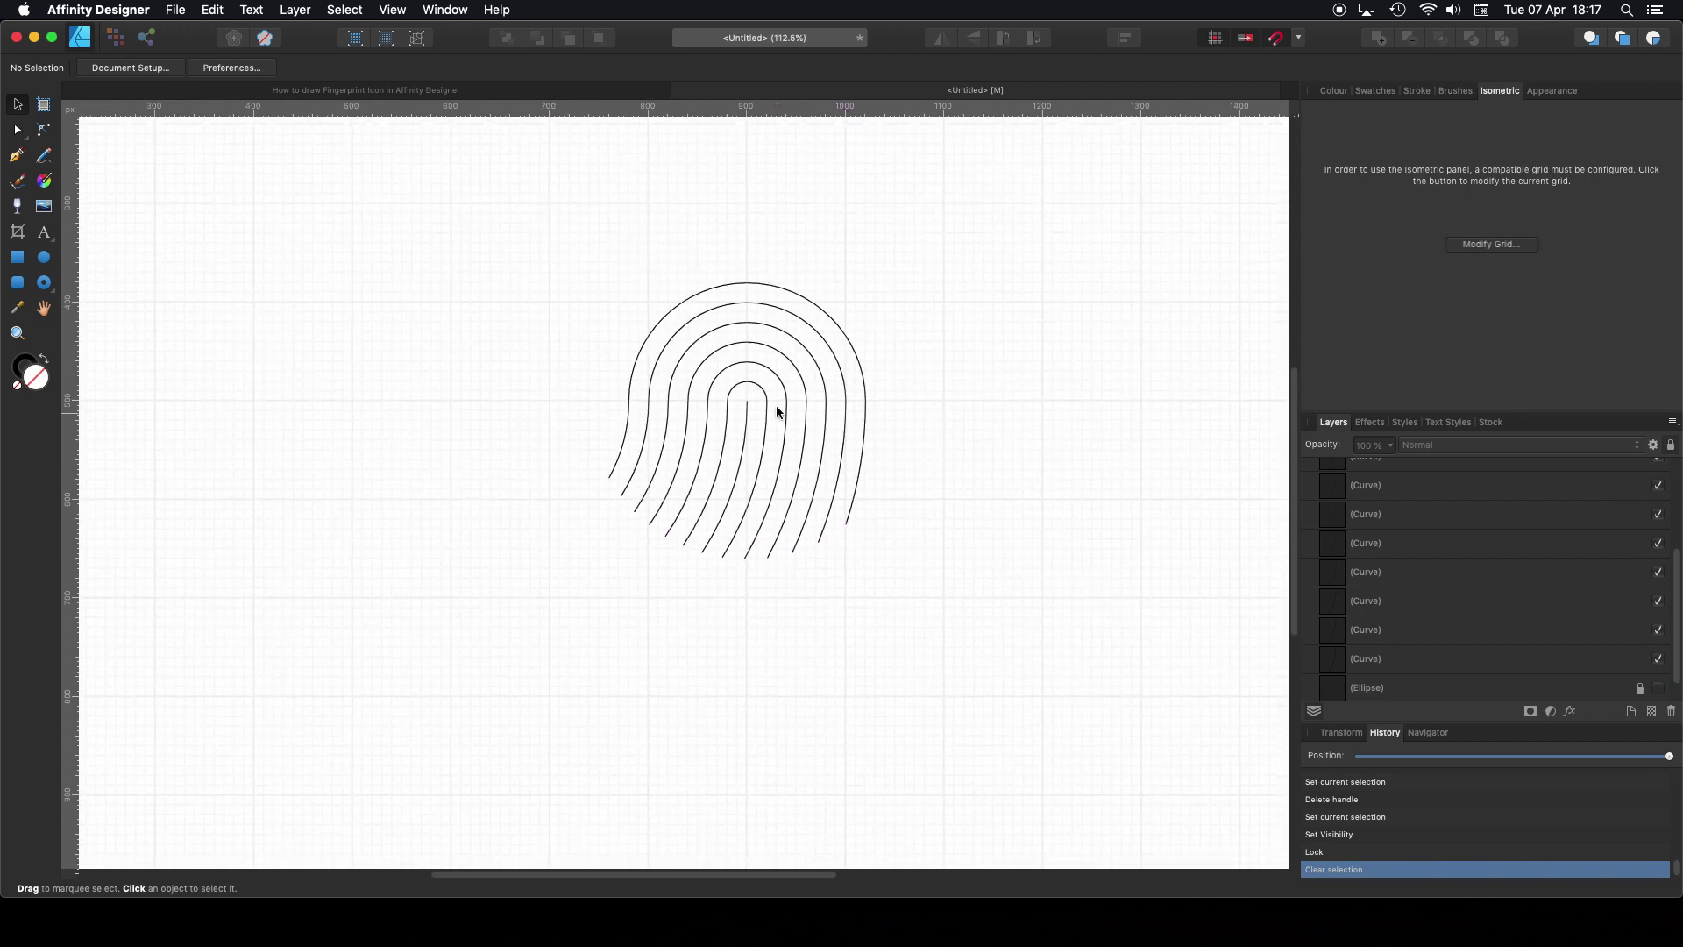
Step: Try to join the leftmost ridge curve to the outermost semicircular arc, and select the neighbouring ridge curve's upper end node
scroll(776, 405, up, 5)
scroll(456, 450, up, 1)
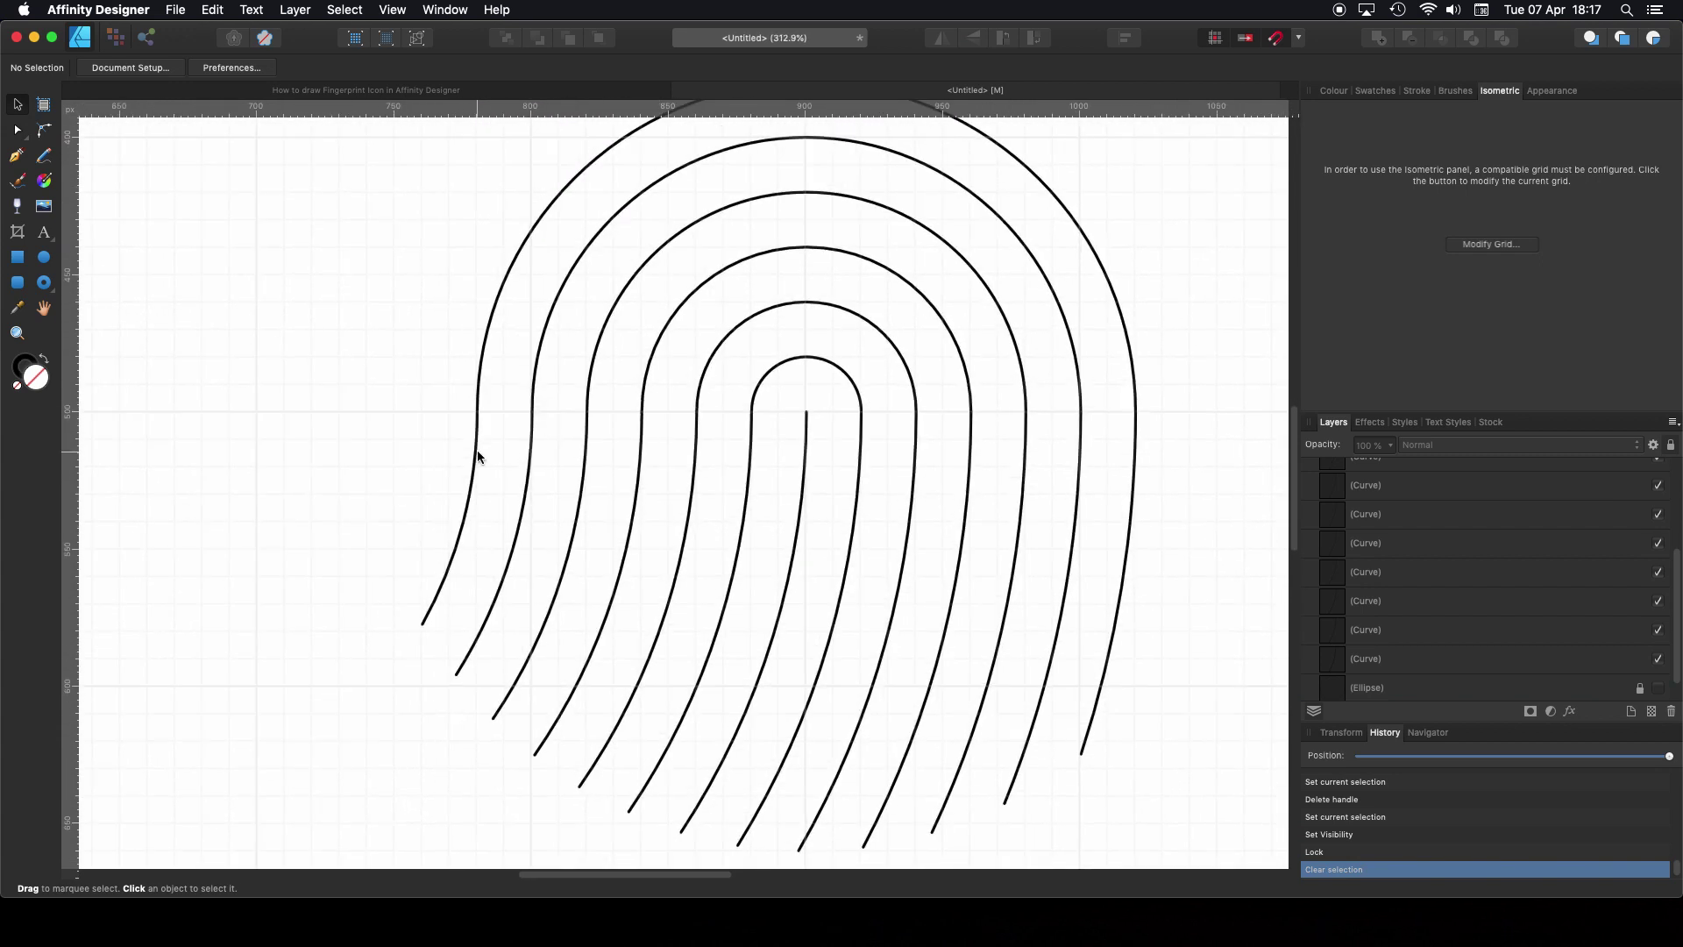
click(477, 450)
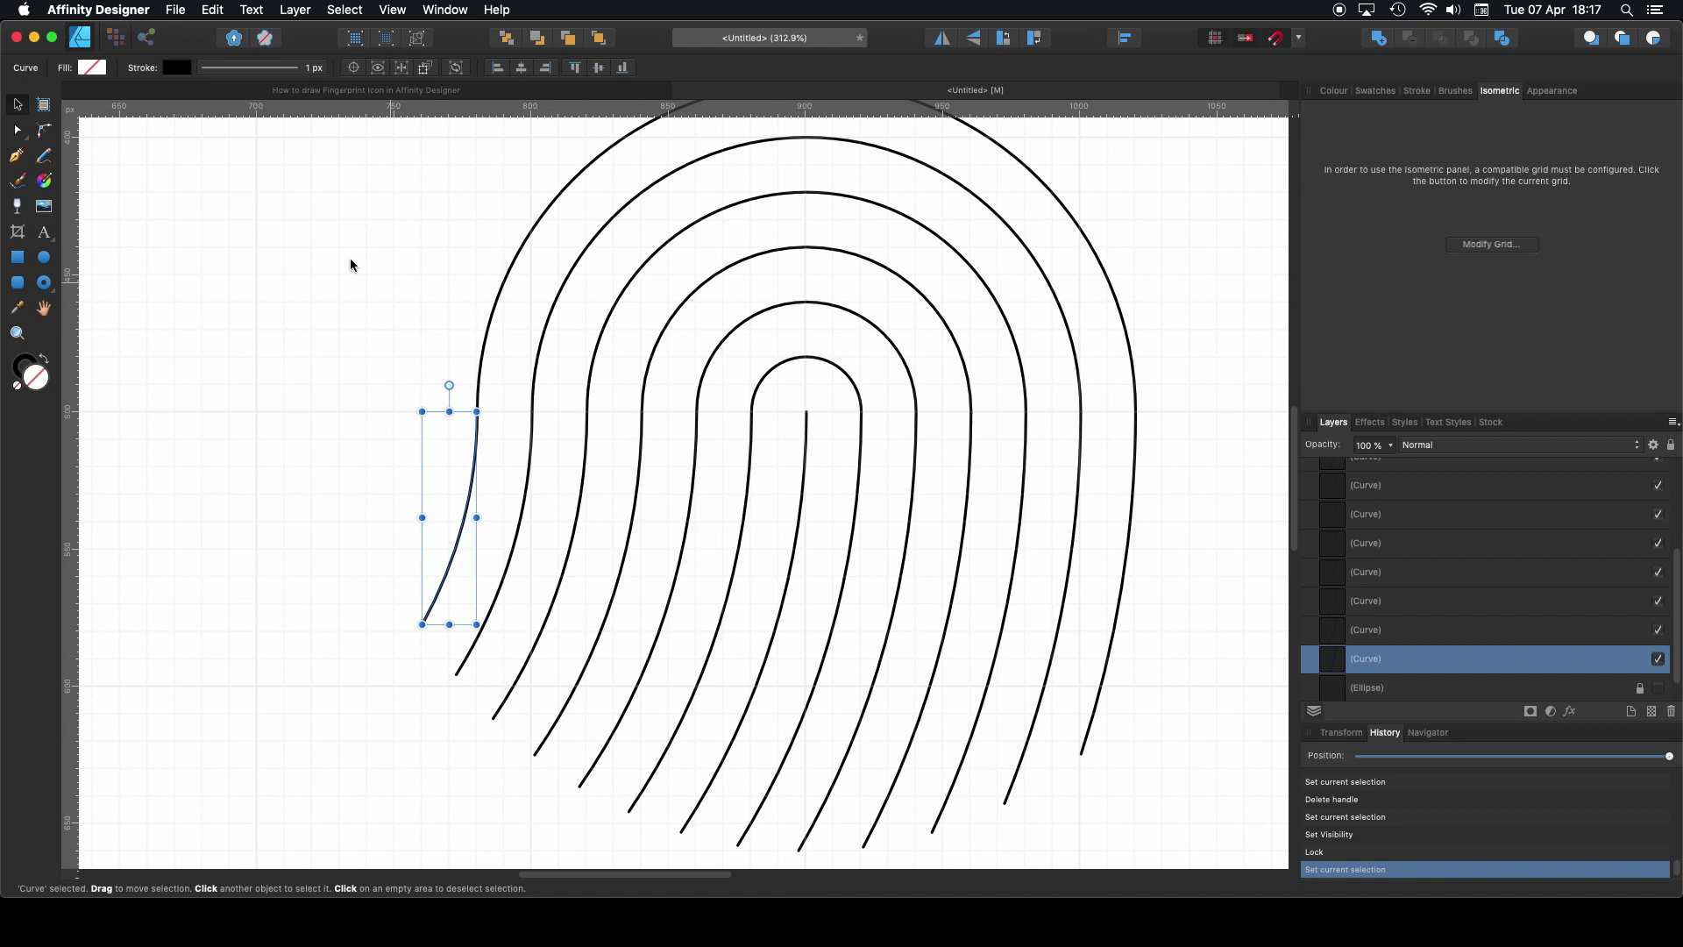
click(18, 132)
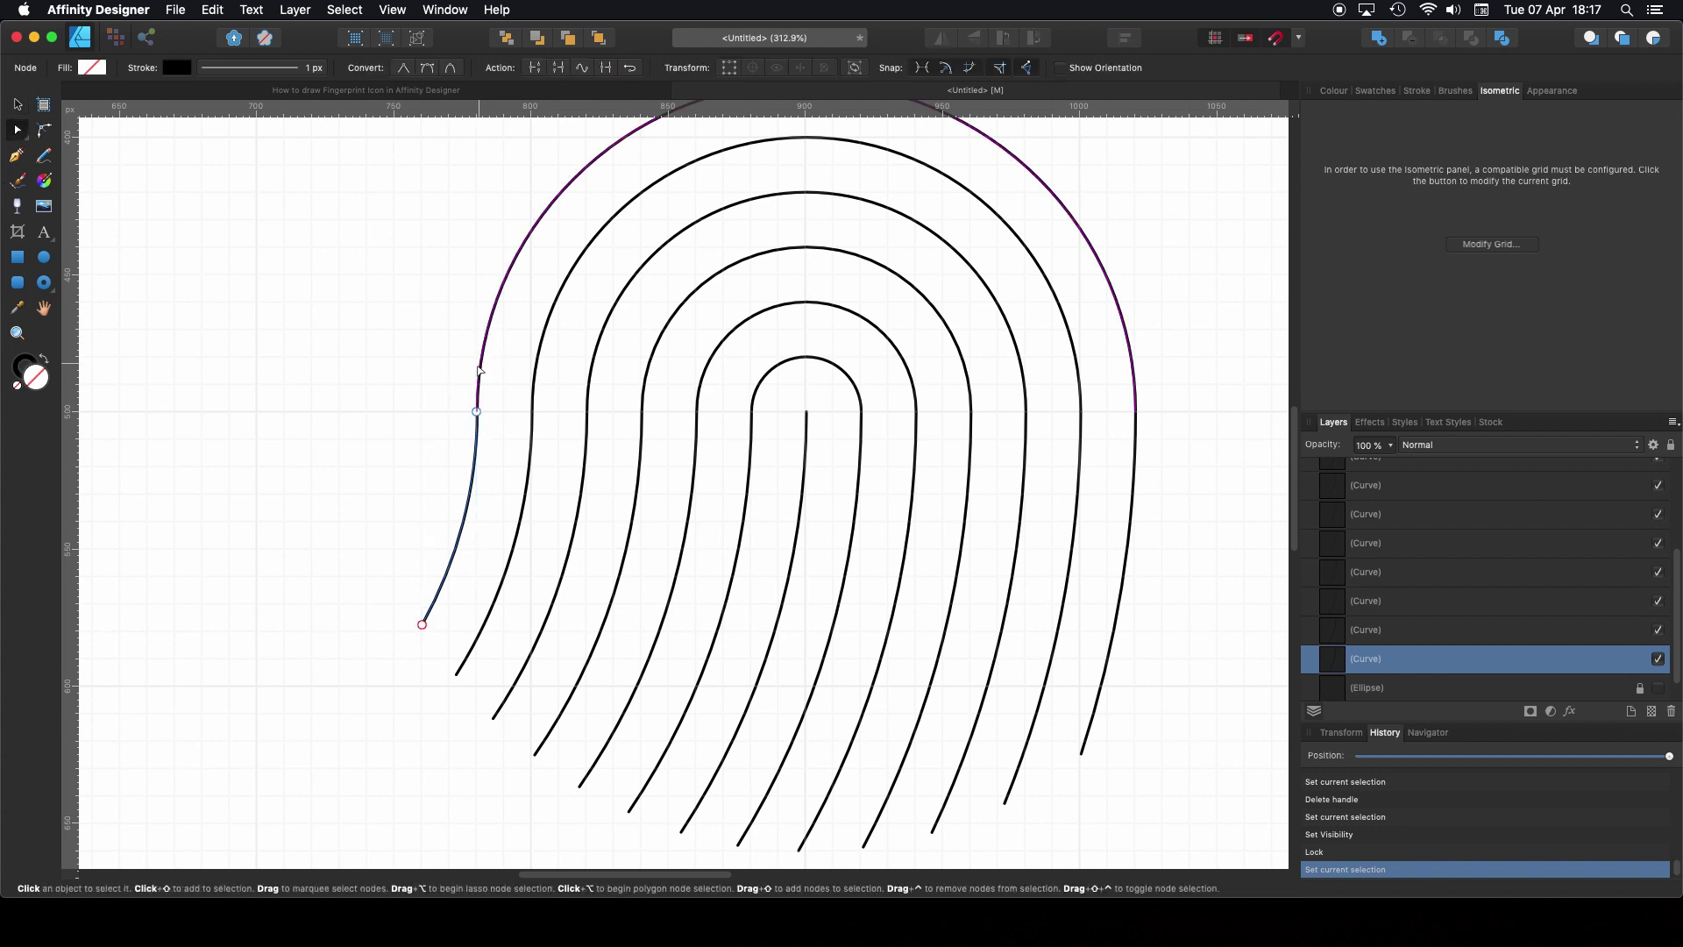
scroll(480, 371, up, 3)
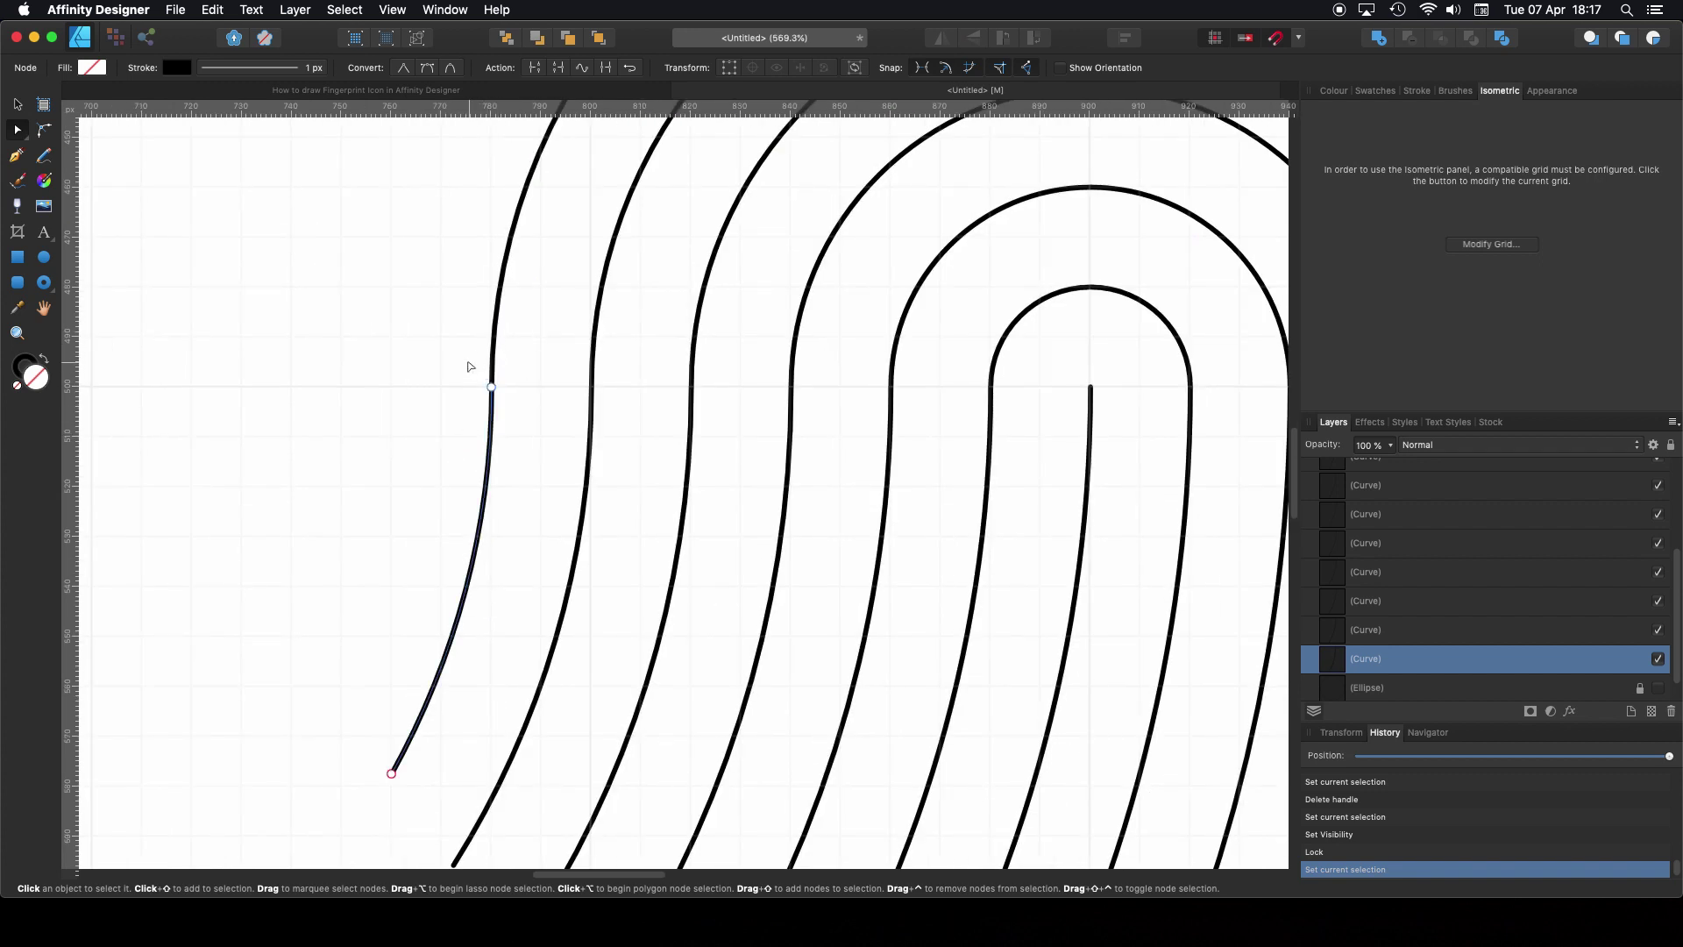
drag(469, 367, 534, 442)
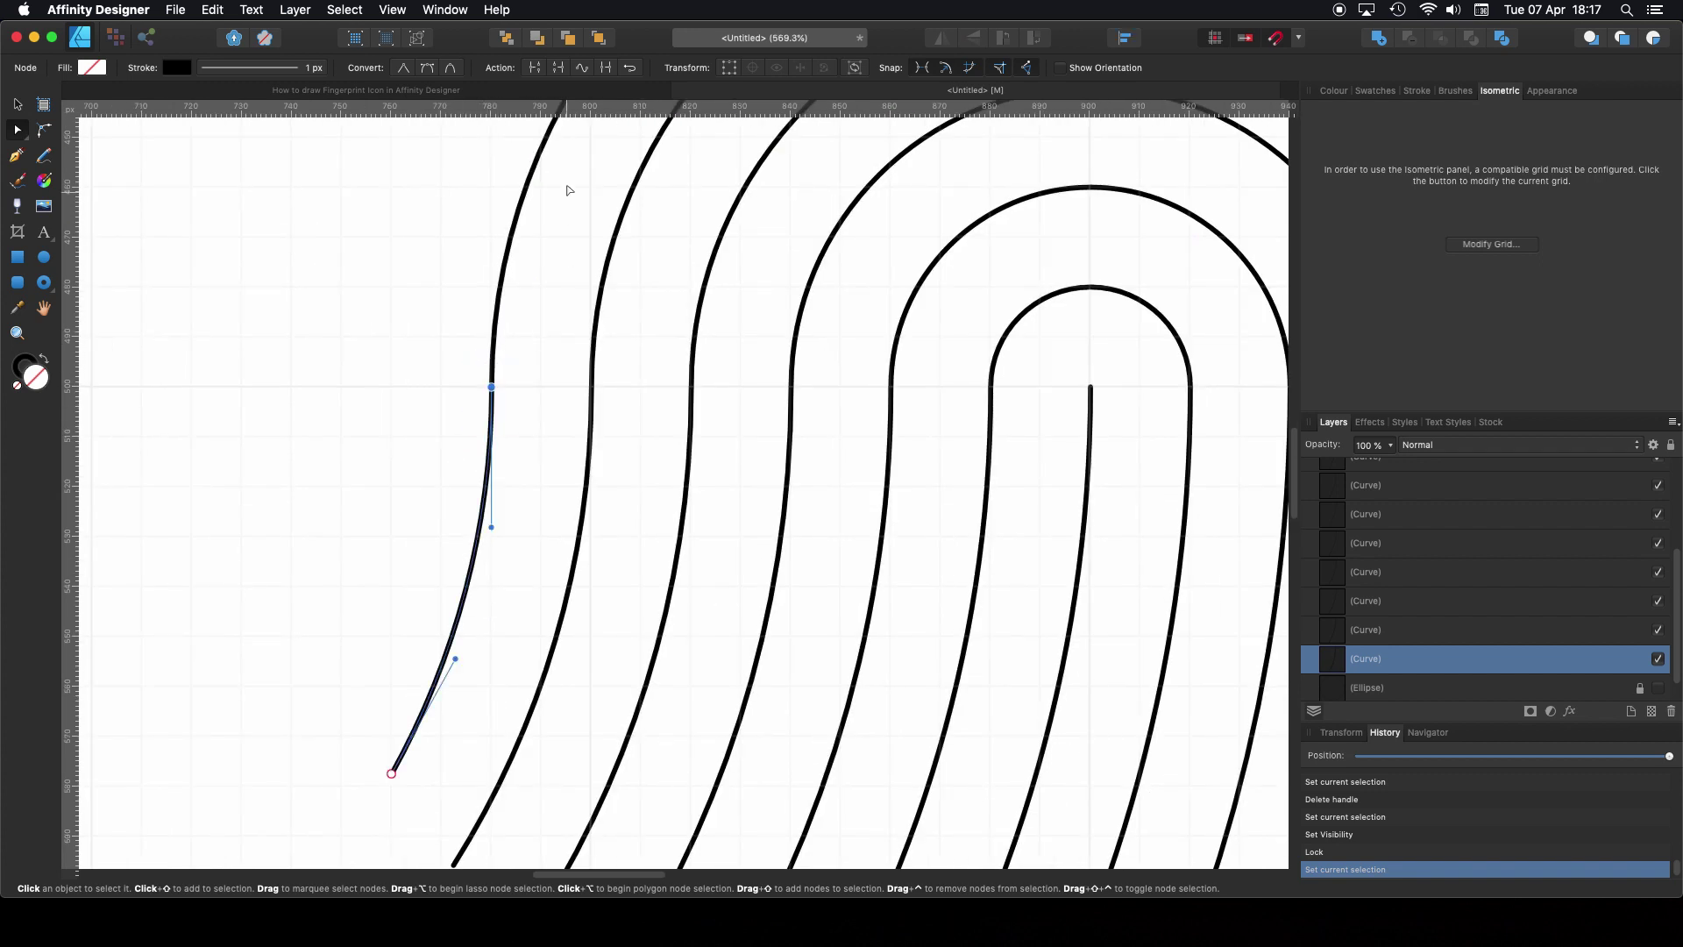
click(607, 68)
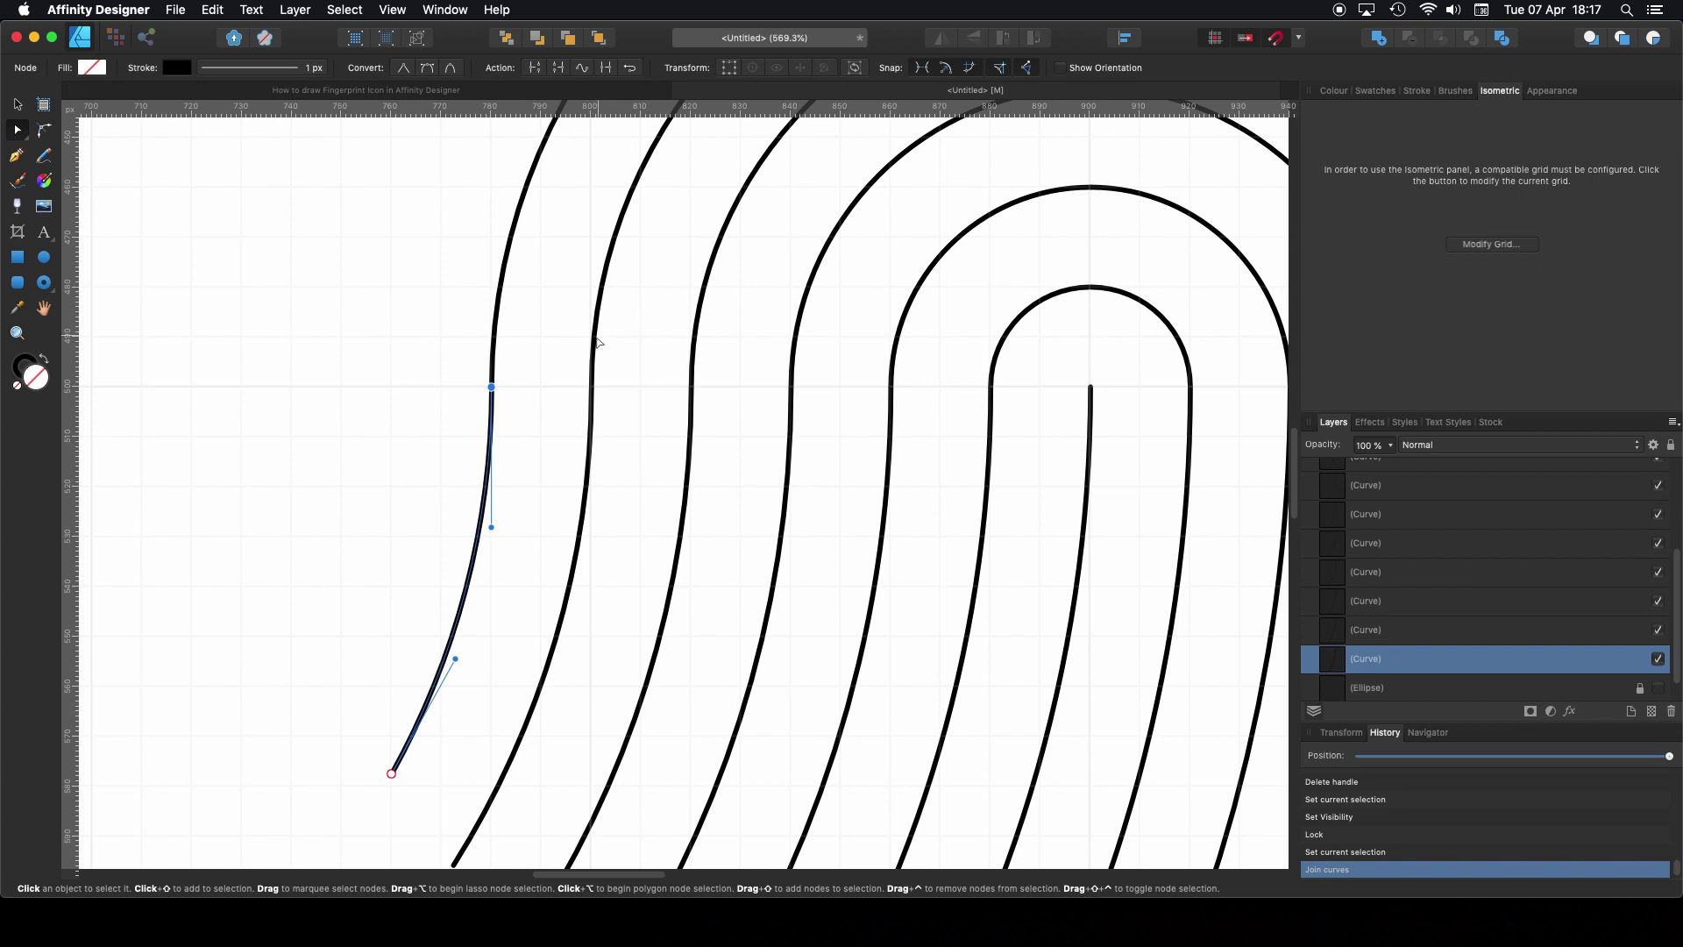
click(592, 413)
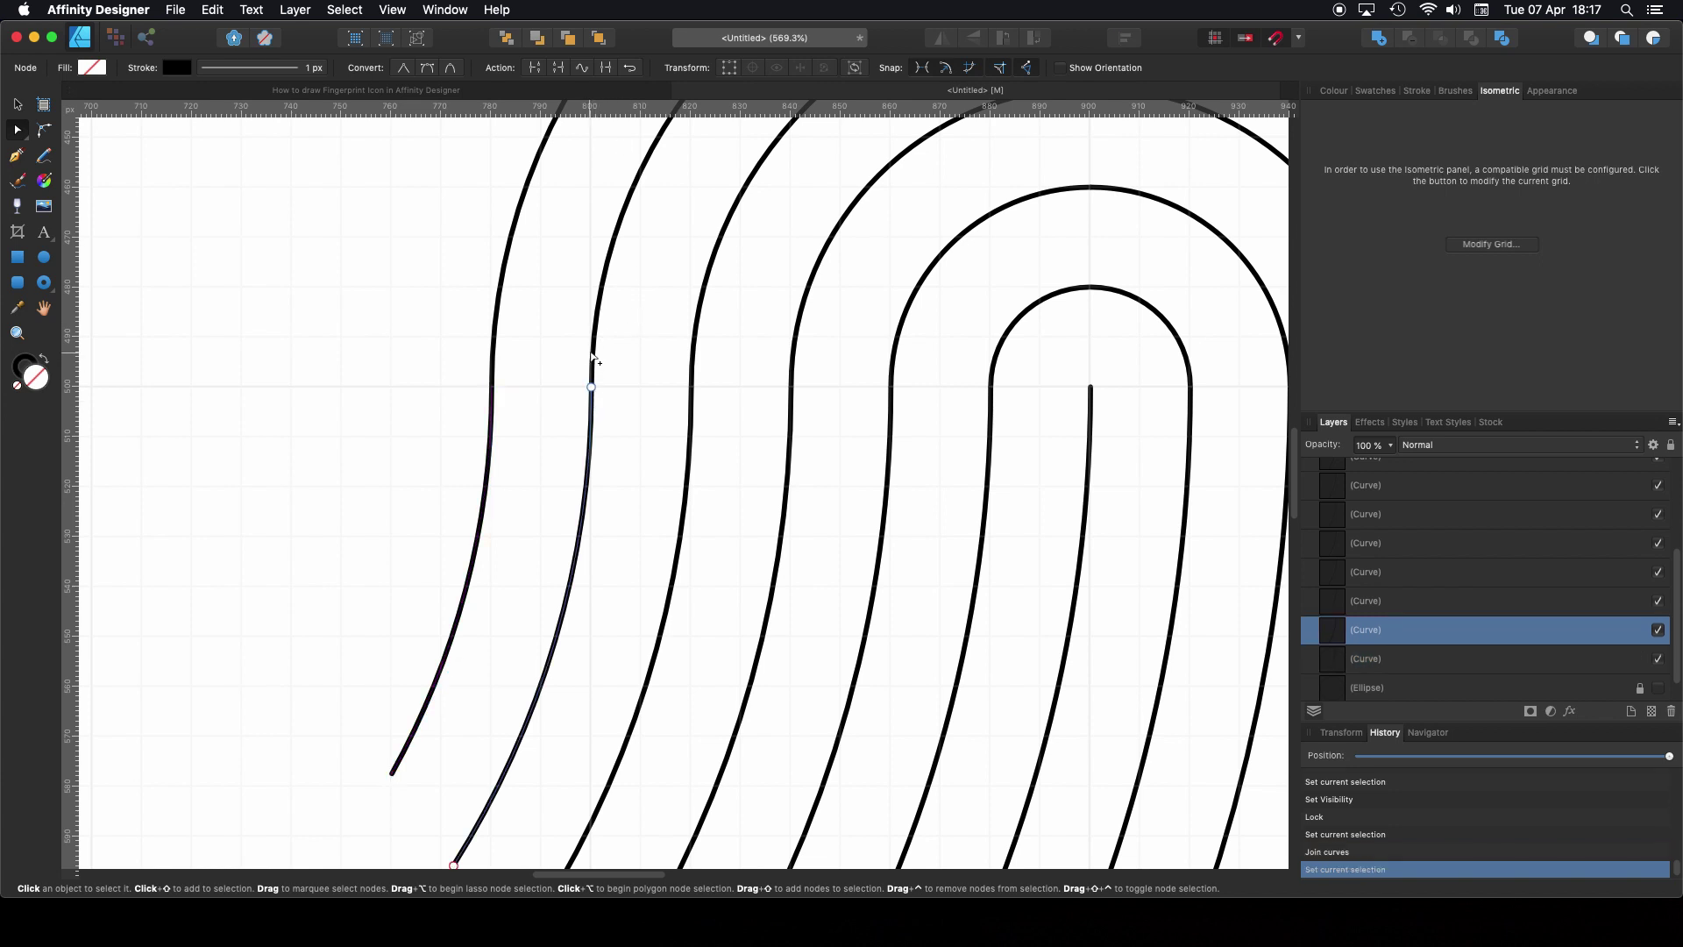
click(591, 387)
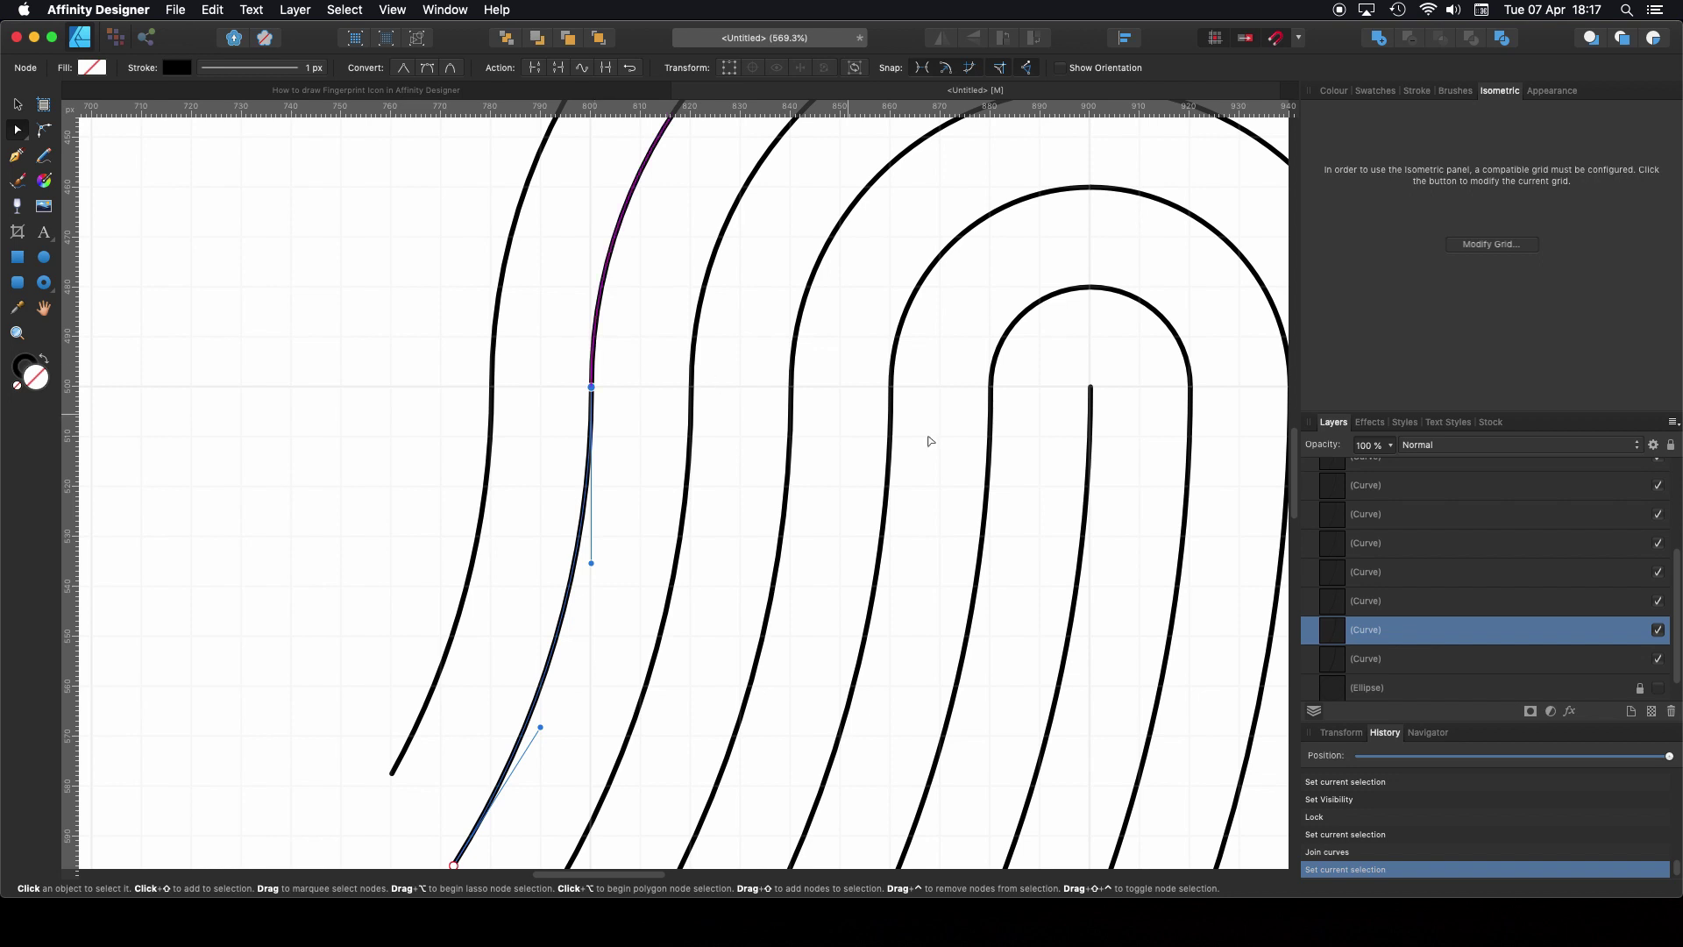
Step: Ungroup the locked group of concentric semicircular arcs and clear the selection
scroll(1552, 627, down, 1)
click(1371, 688)
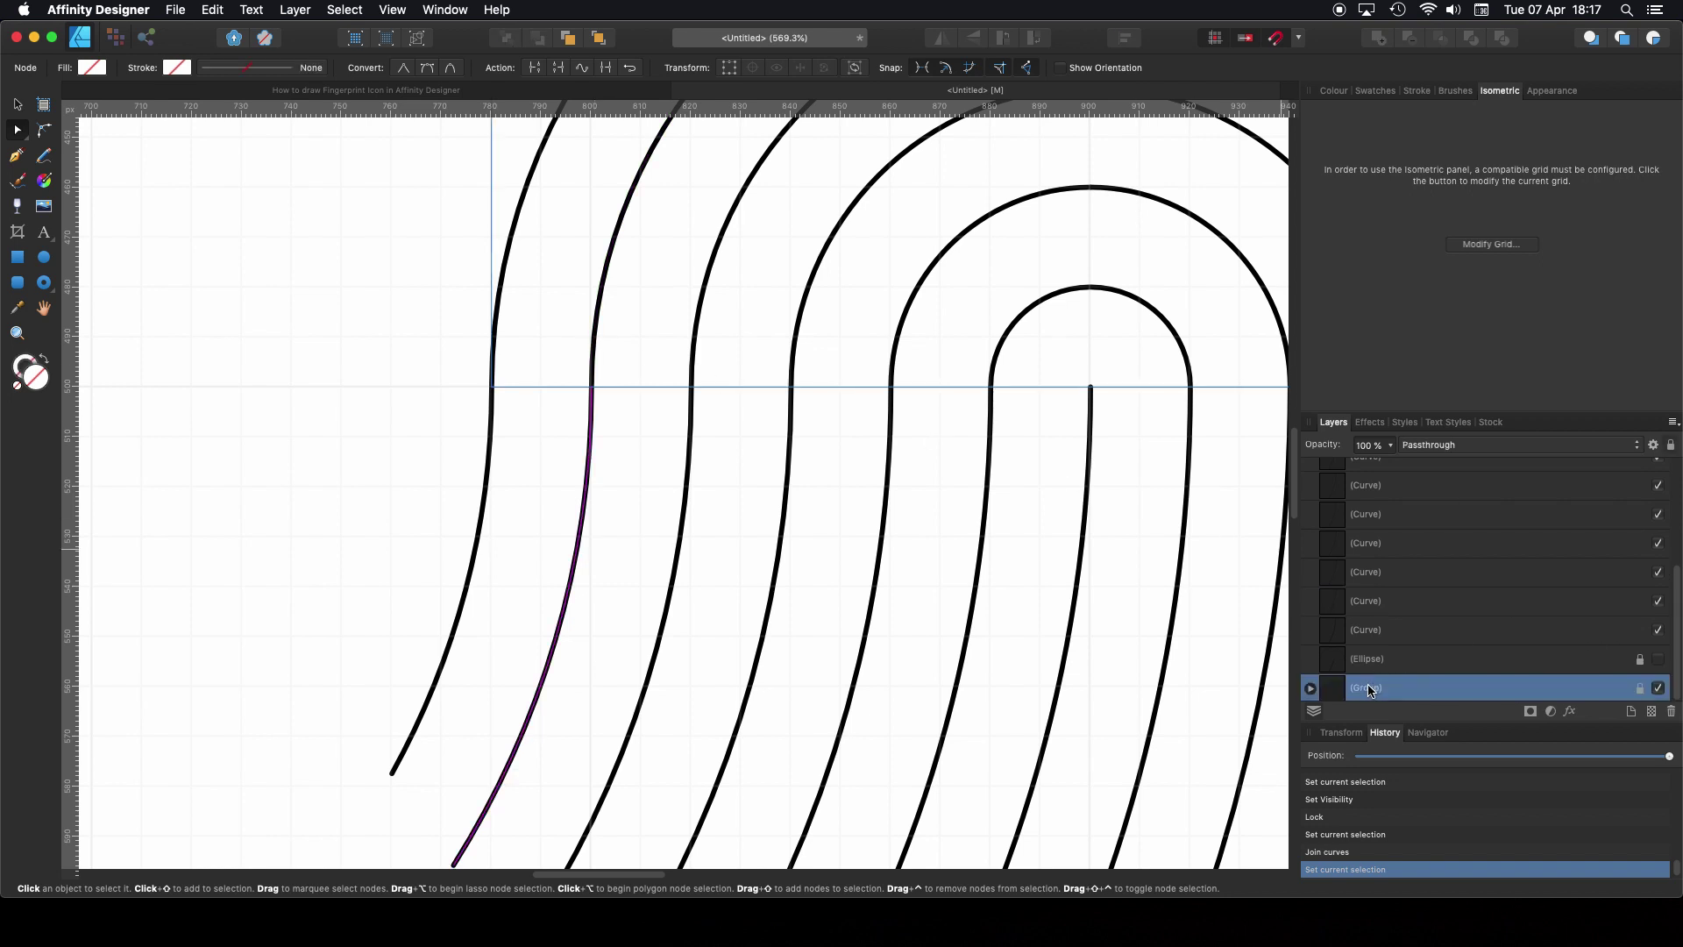
right_click(1370, 688)
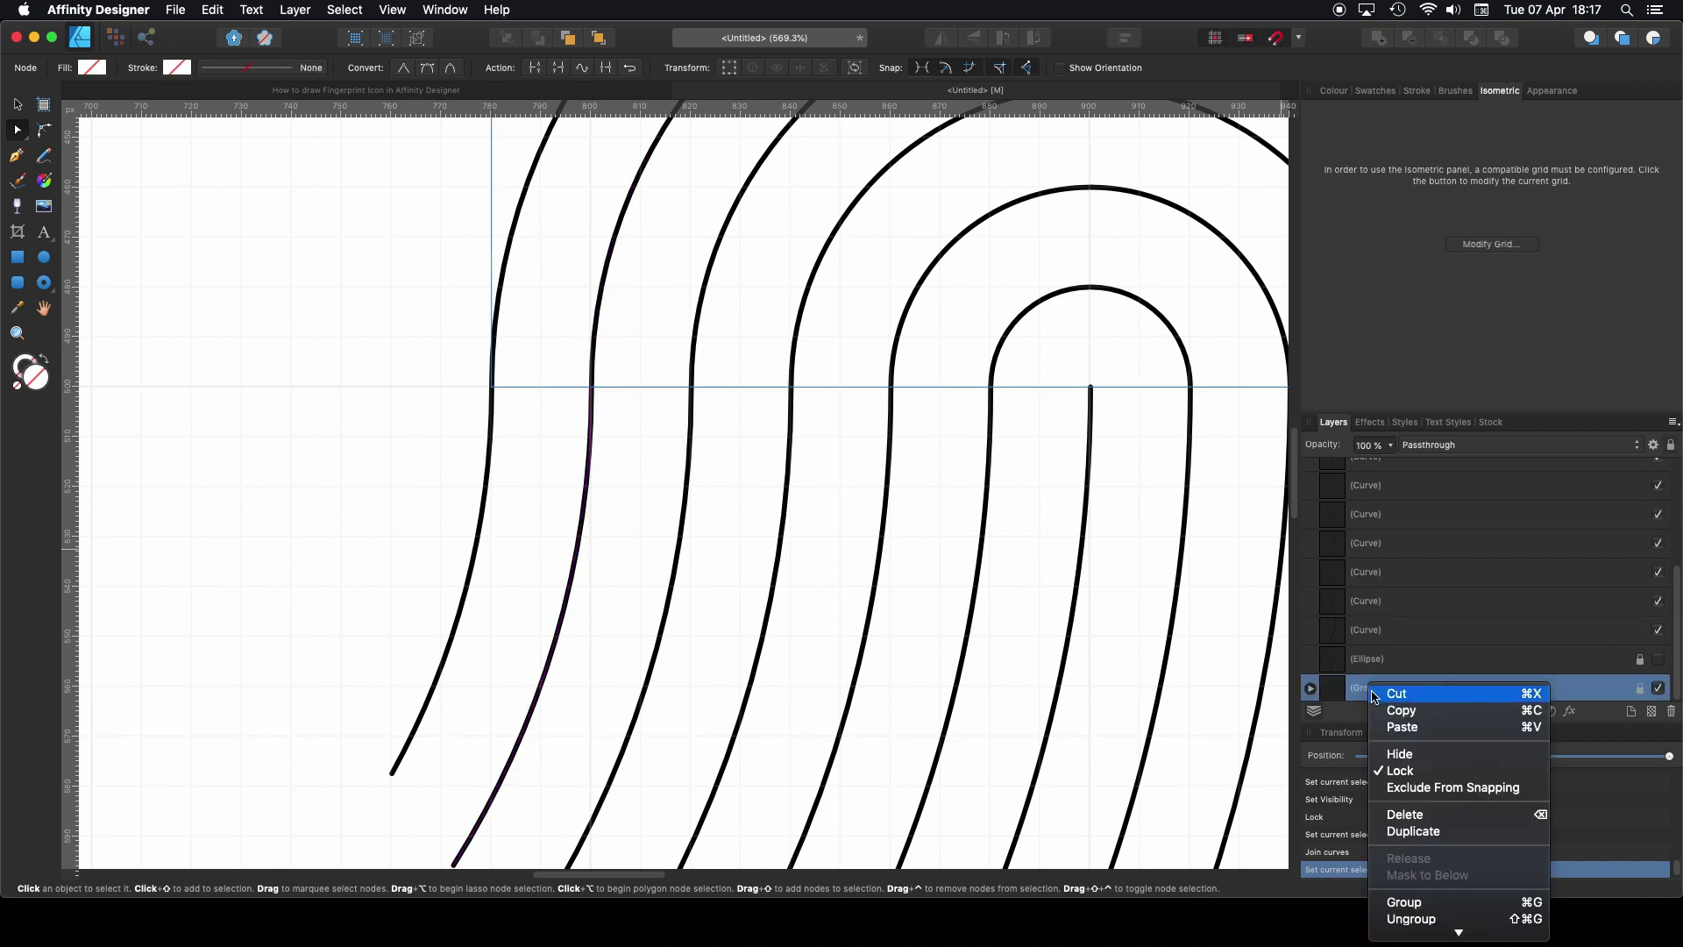
click(1413, 918)
click(455, 417)
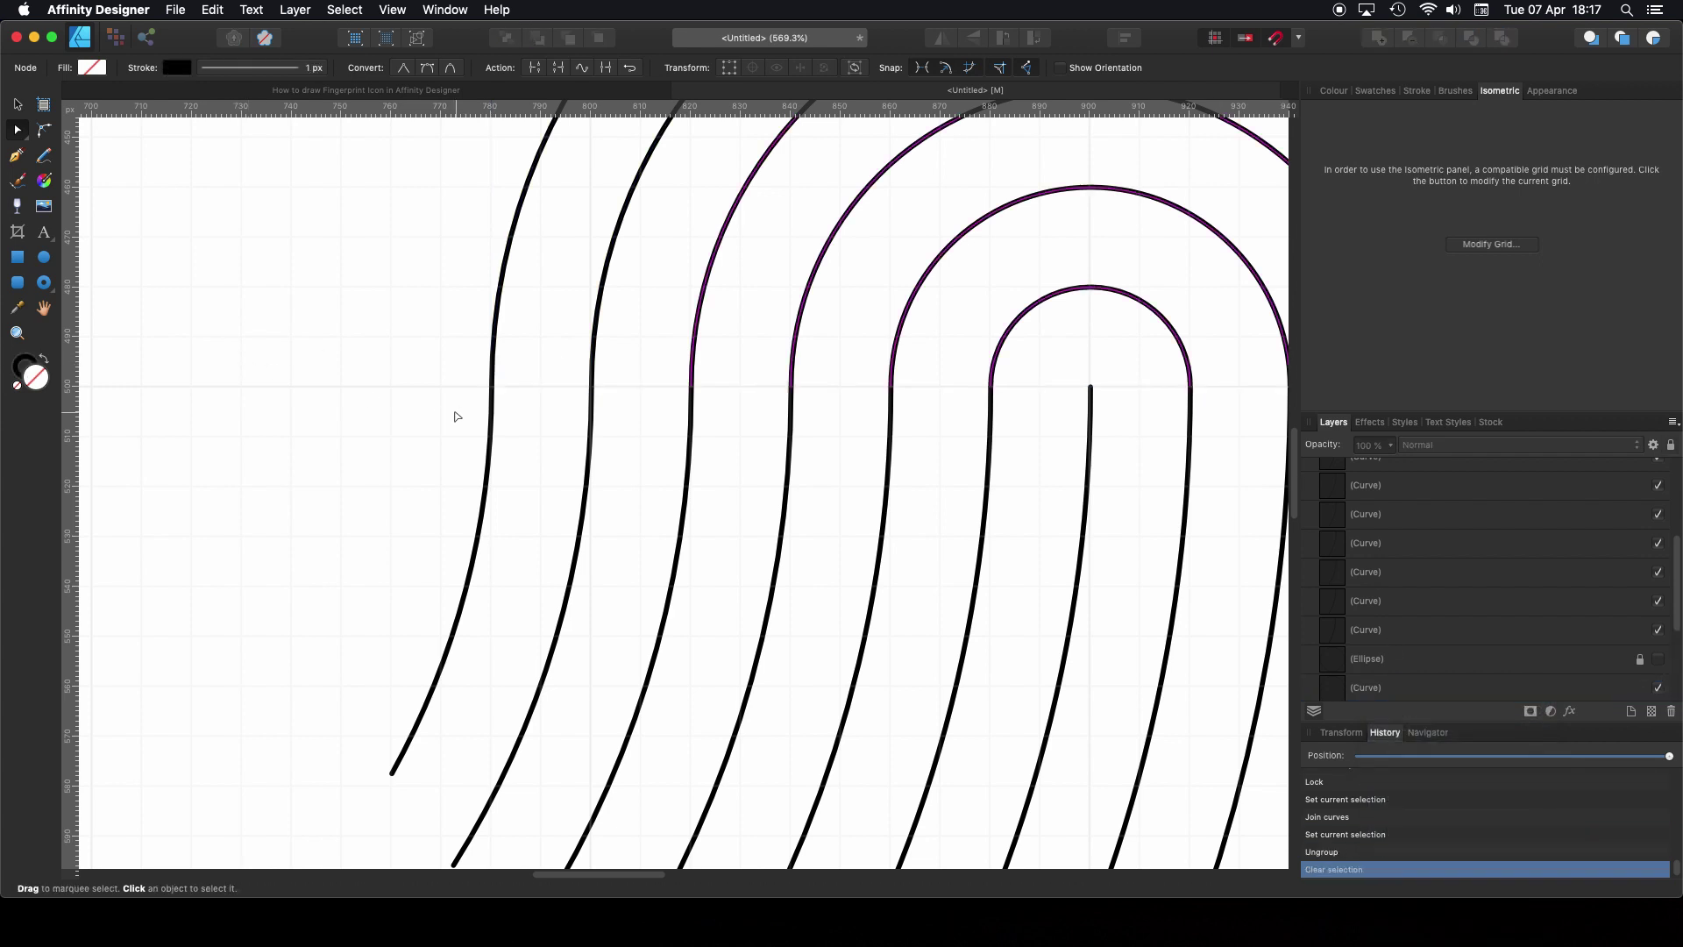
Step: Join the two leftmost ridge curves to the left ends of the outermost and second-outermost semicircular arcs
click(488, 412)
shift+click(497, 342)
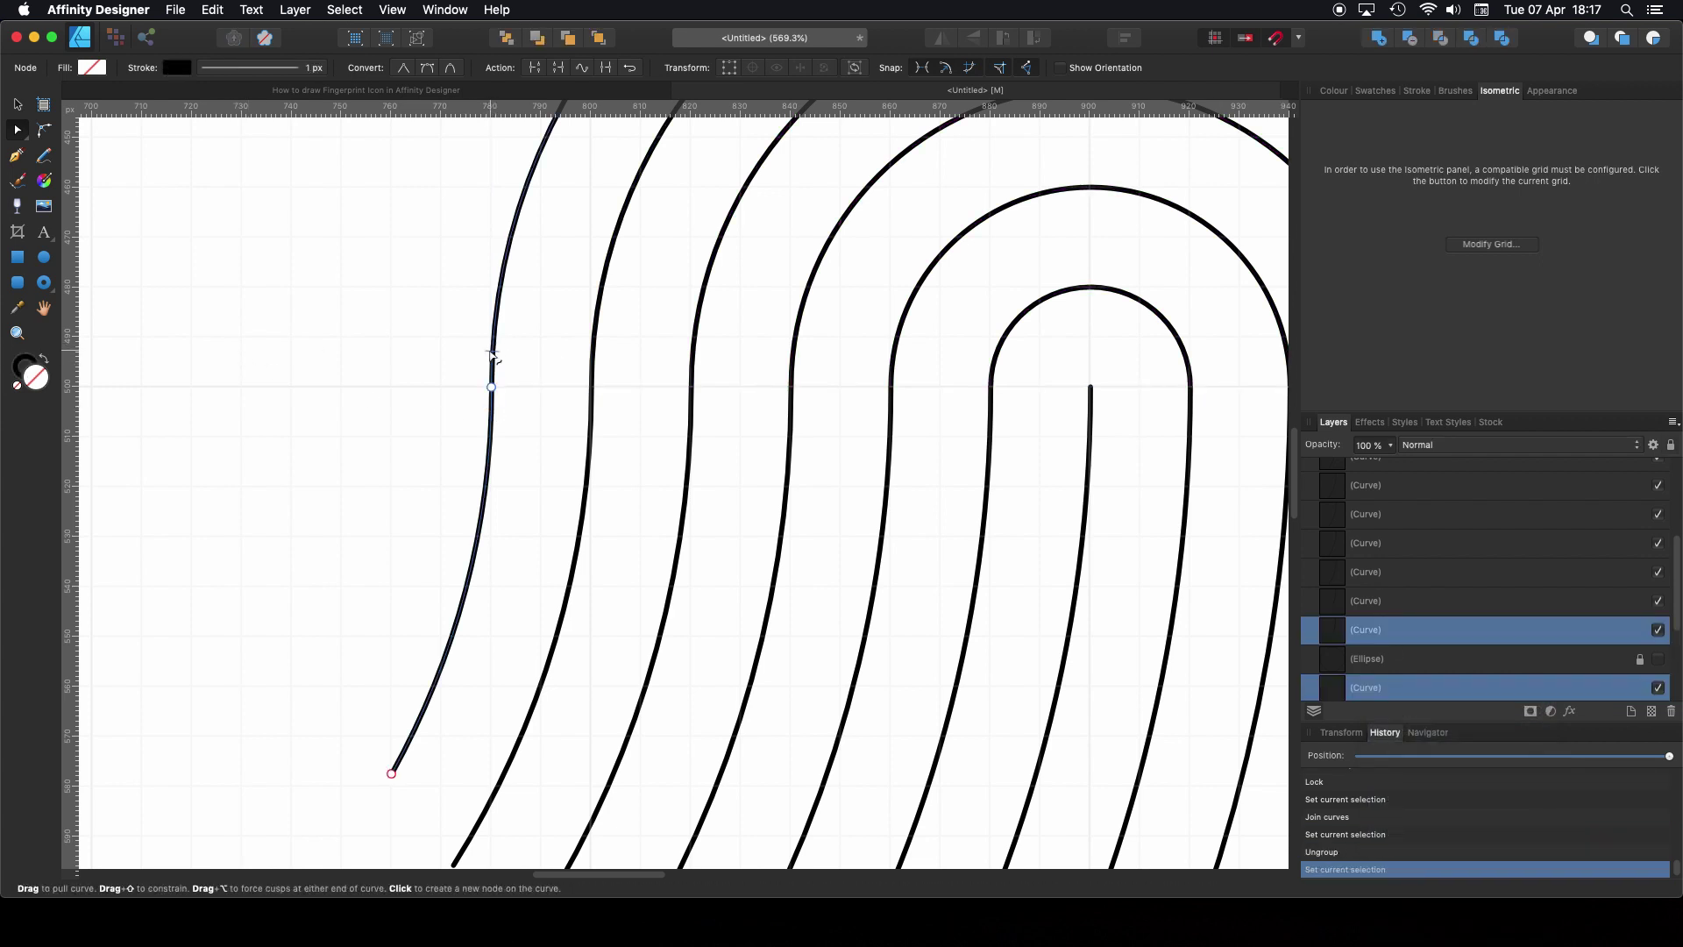
drag(464, 354, 497, 407)
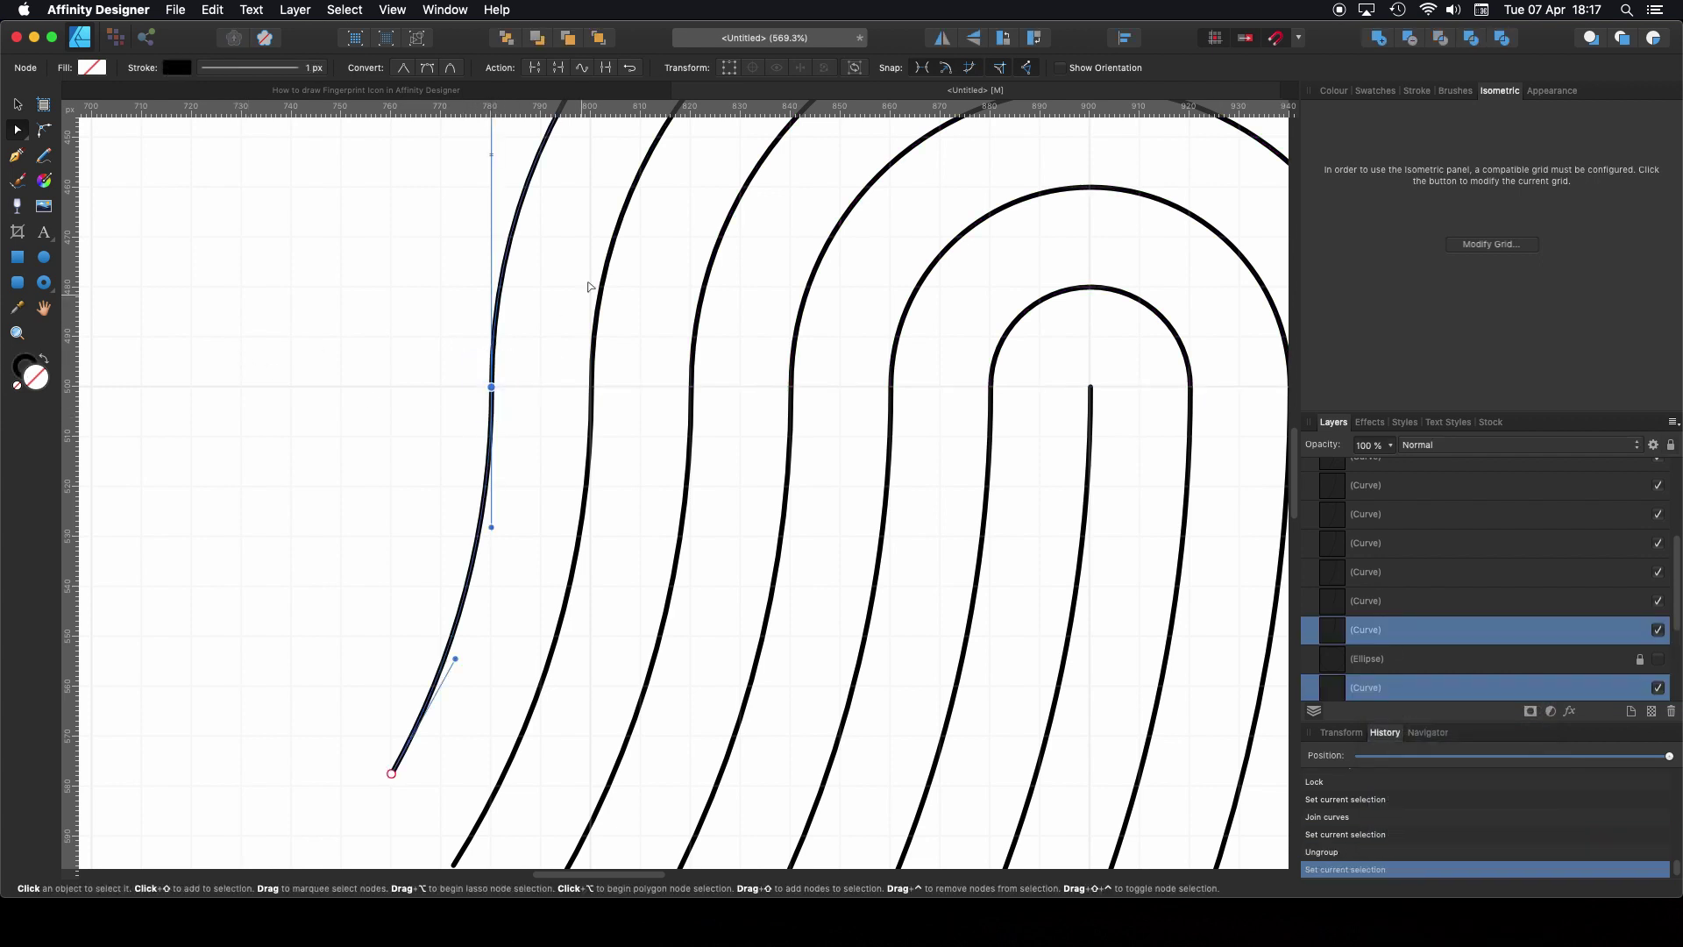
click(607, 69)
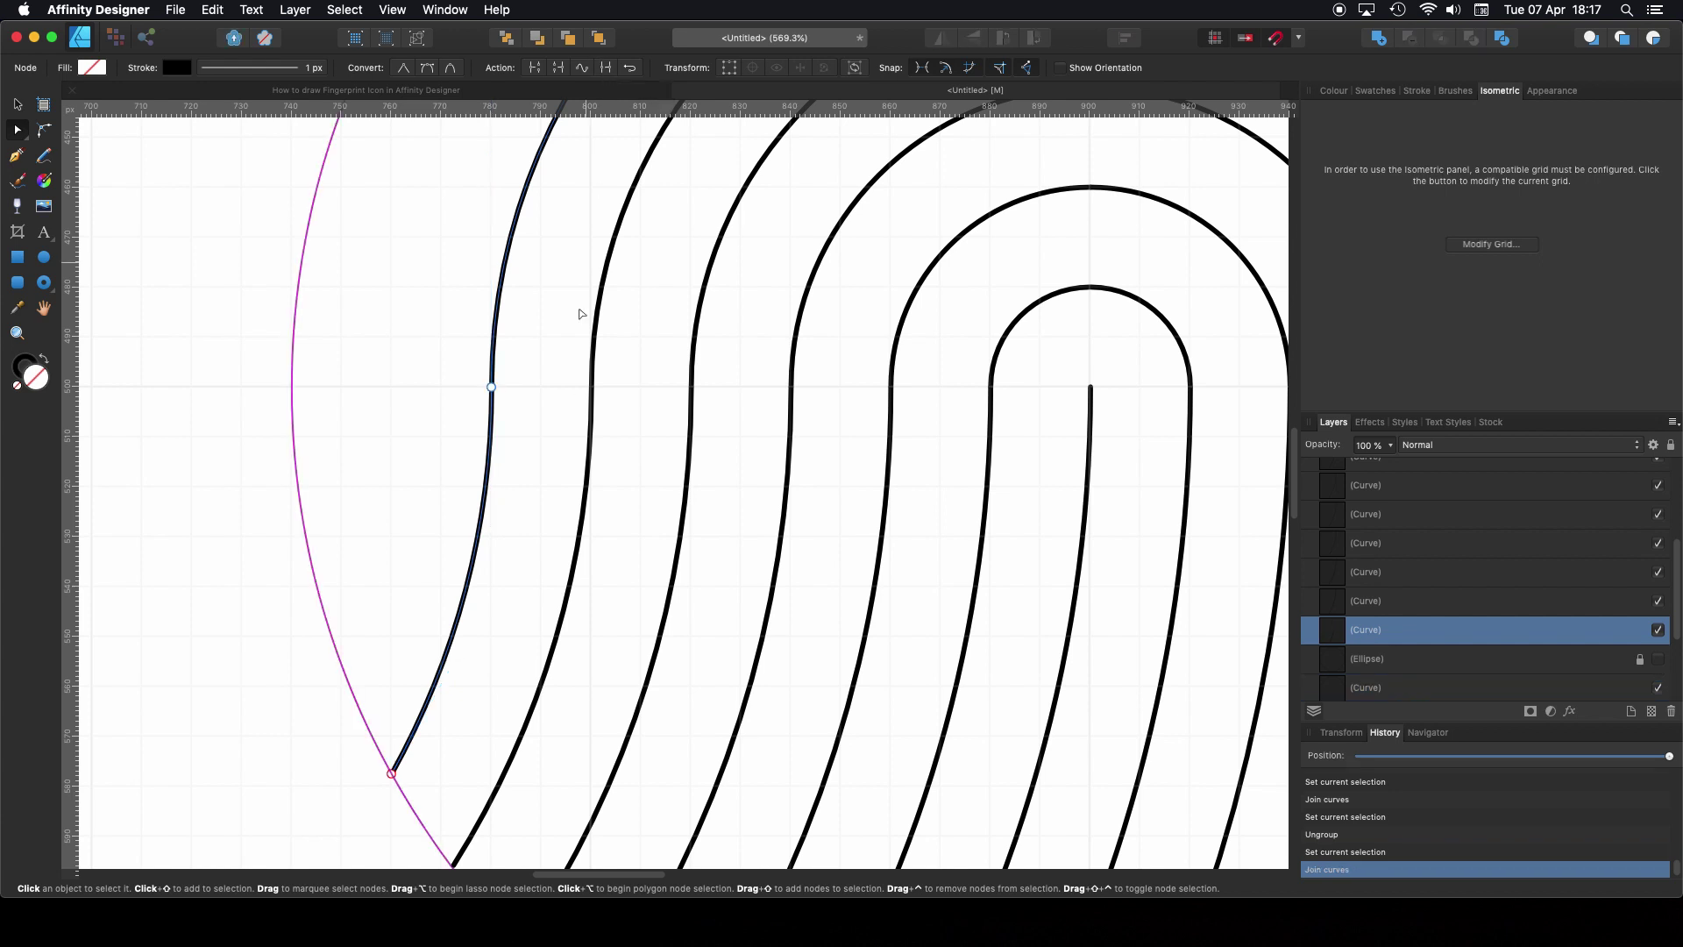
click(588, 447)
shift+click(591, 353)
drag(570, 361, 624, 424)
click(605, 68)
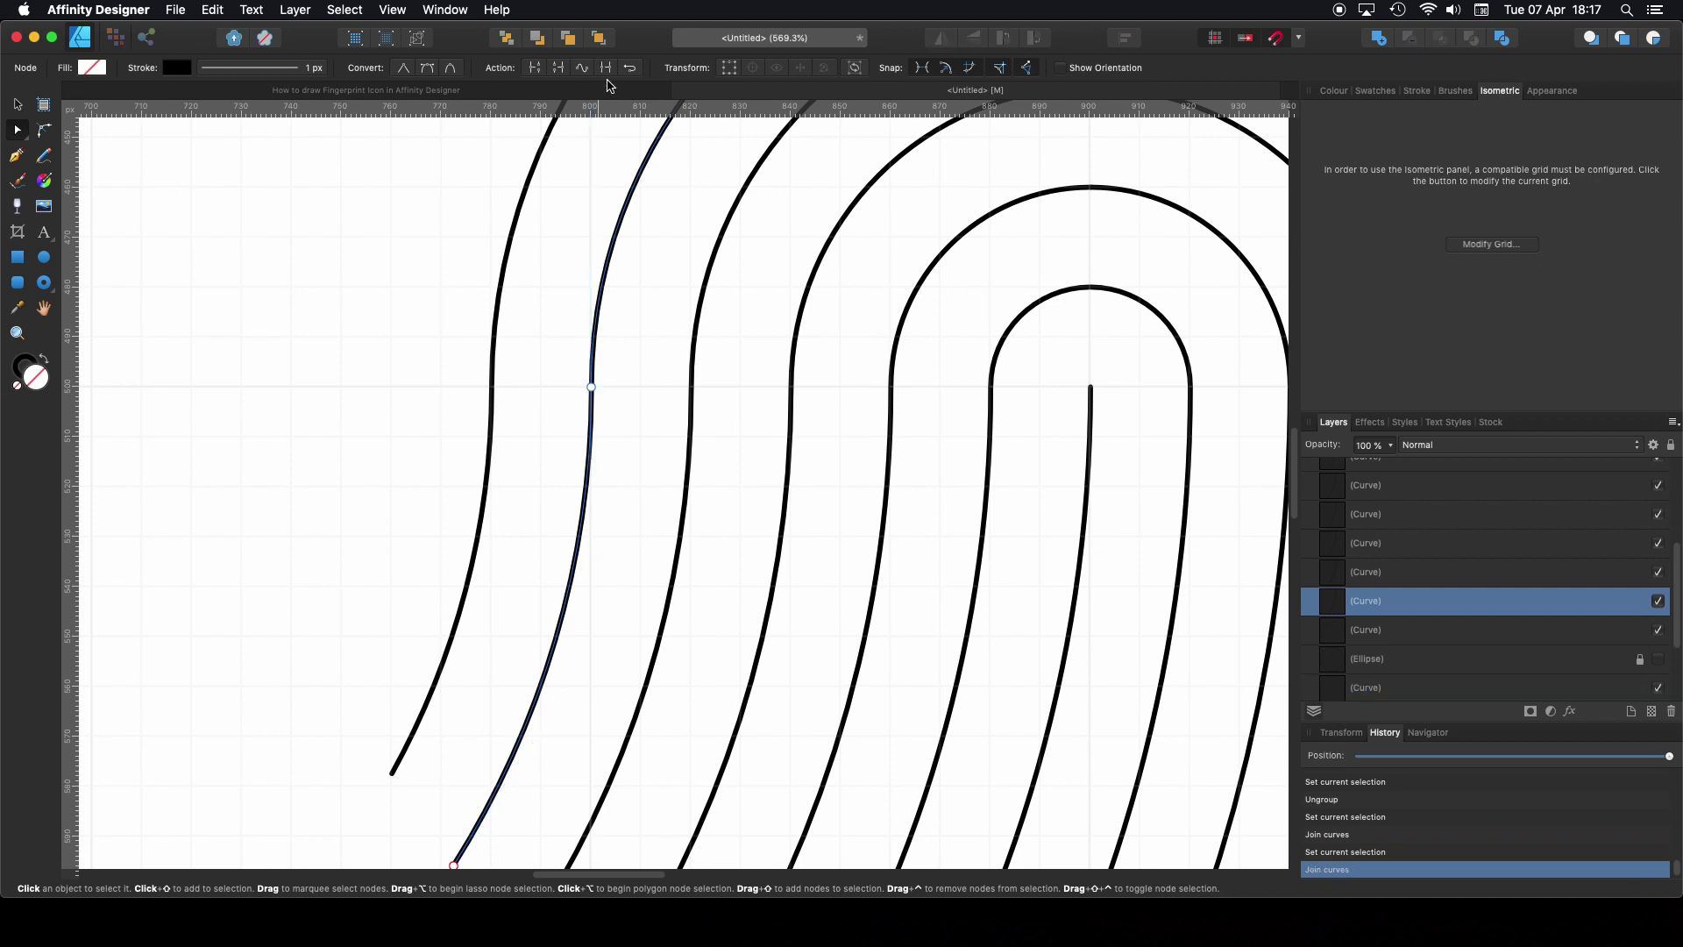
Step: Join the third and fourth ridge curves from the left to the left ends of the third and fourth arcs from outside
click(690, 393)
shift+click(695, 359)
drag(672, 358, 723, 422)
click(605, 68)
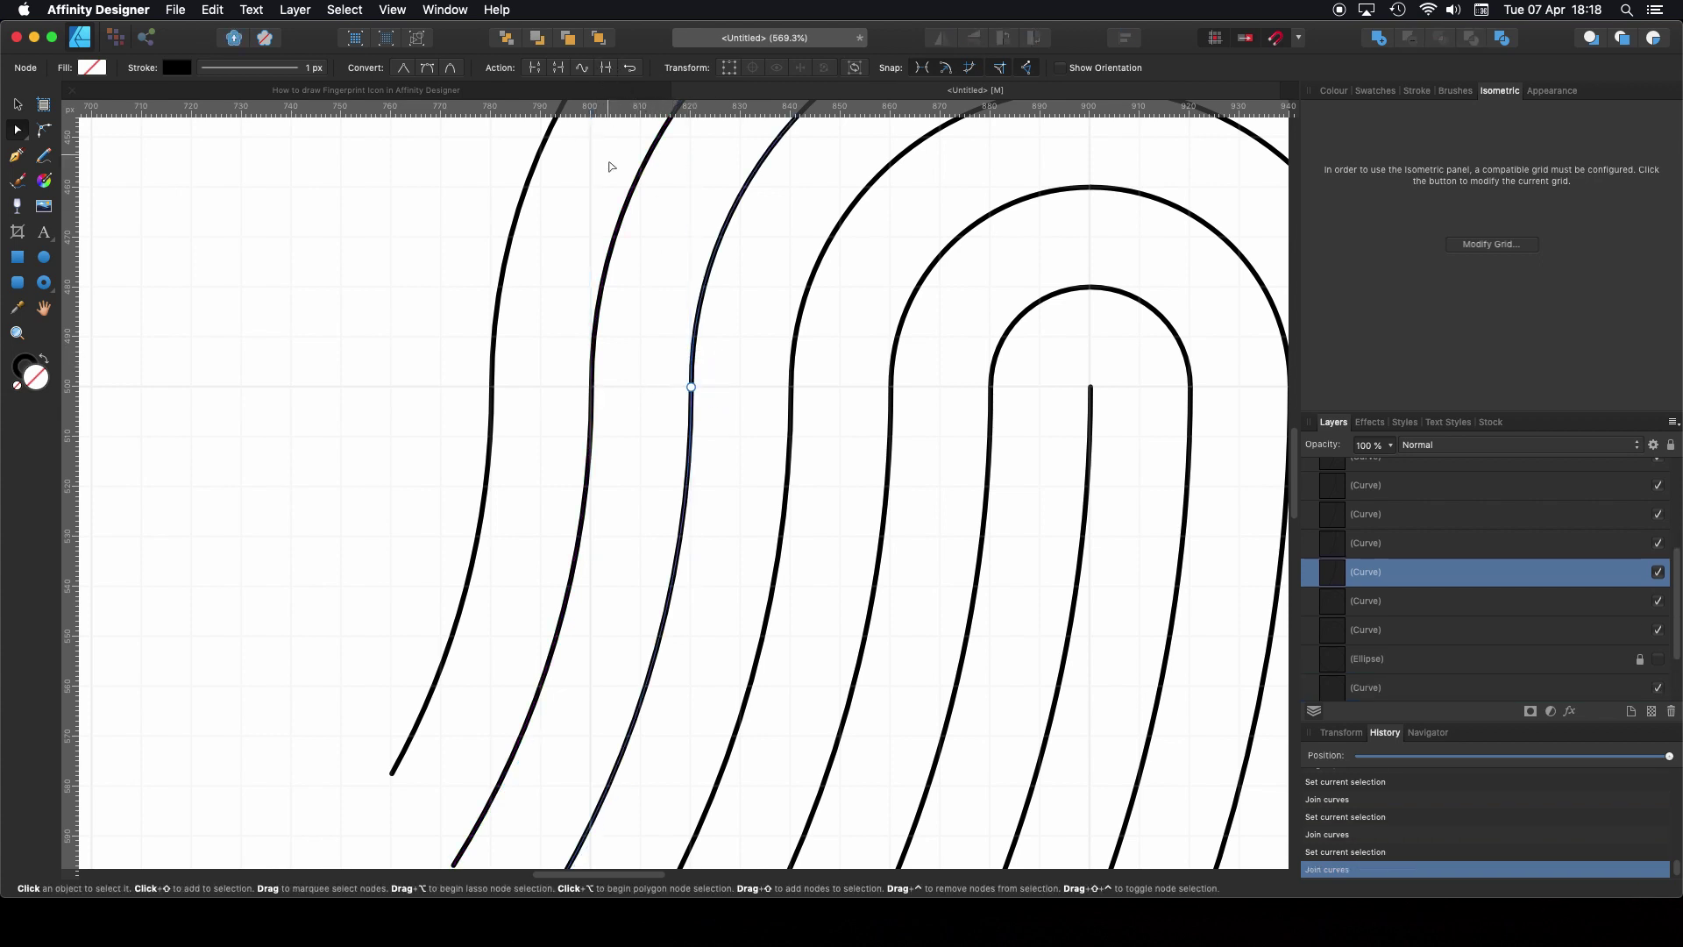
click(789, 455)
shift+click(794, 349)
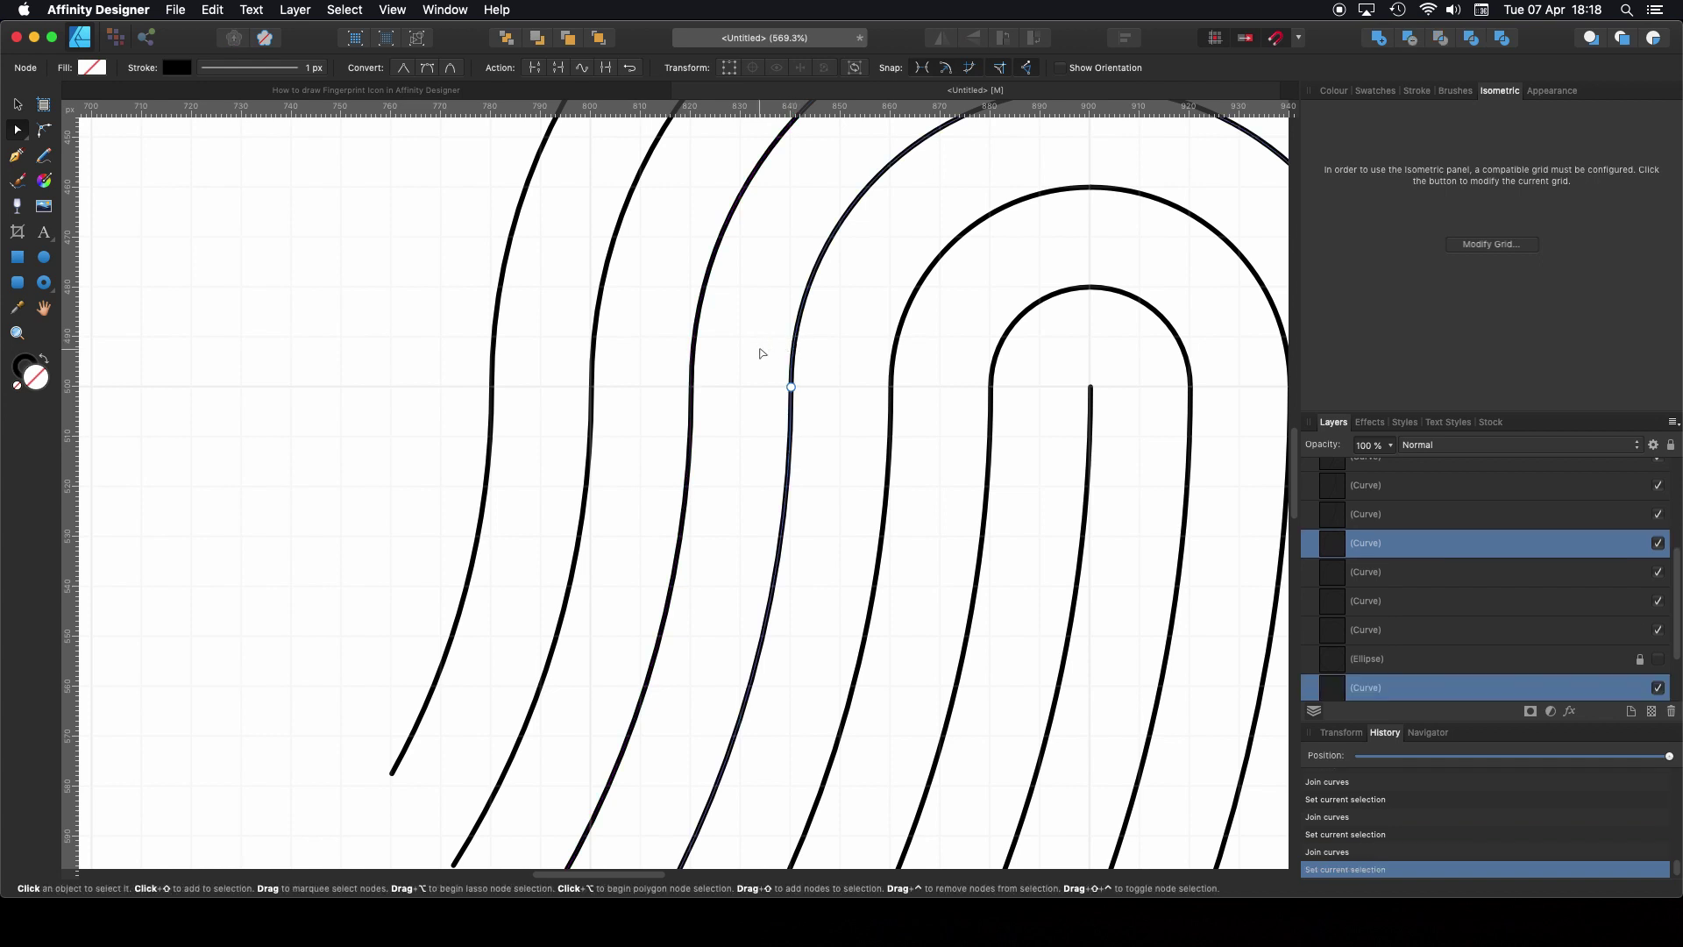
drag(763, 357, 538, 388)
click(605, 68)
Step: Join the fifth and sixth ridge curves from the left to the left ends of the two innermost arcs
click(558, 382)
shift+click(563, 338)
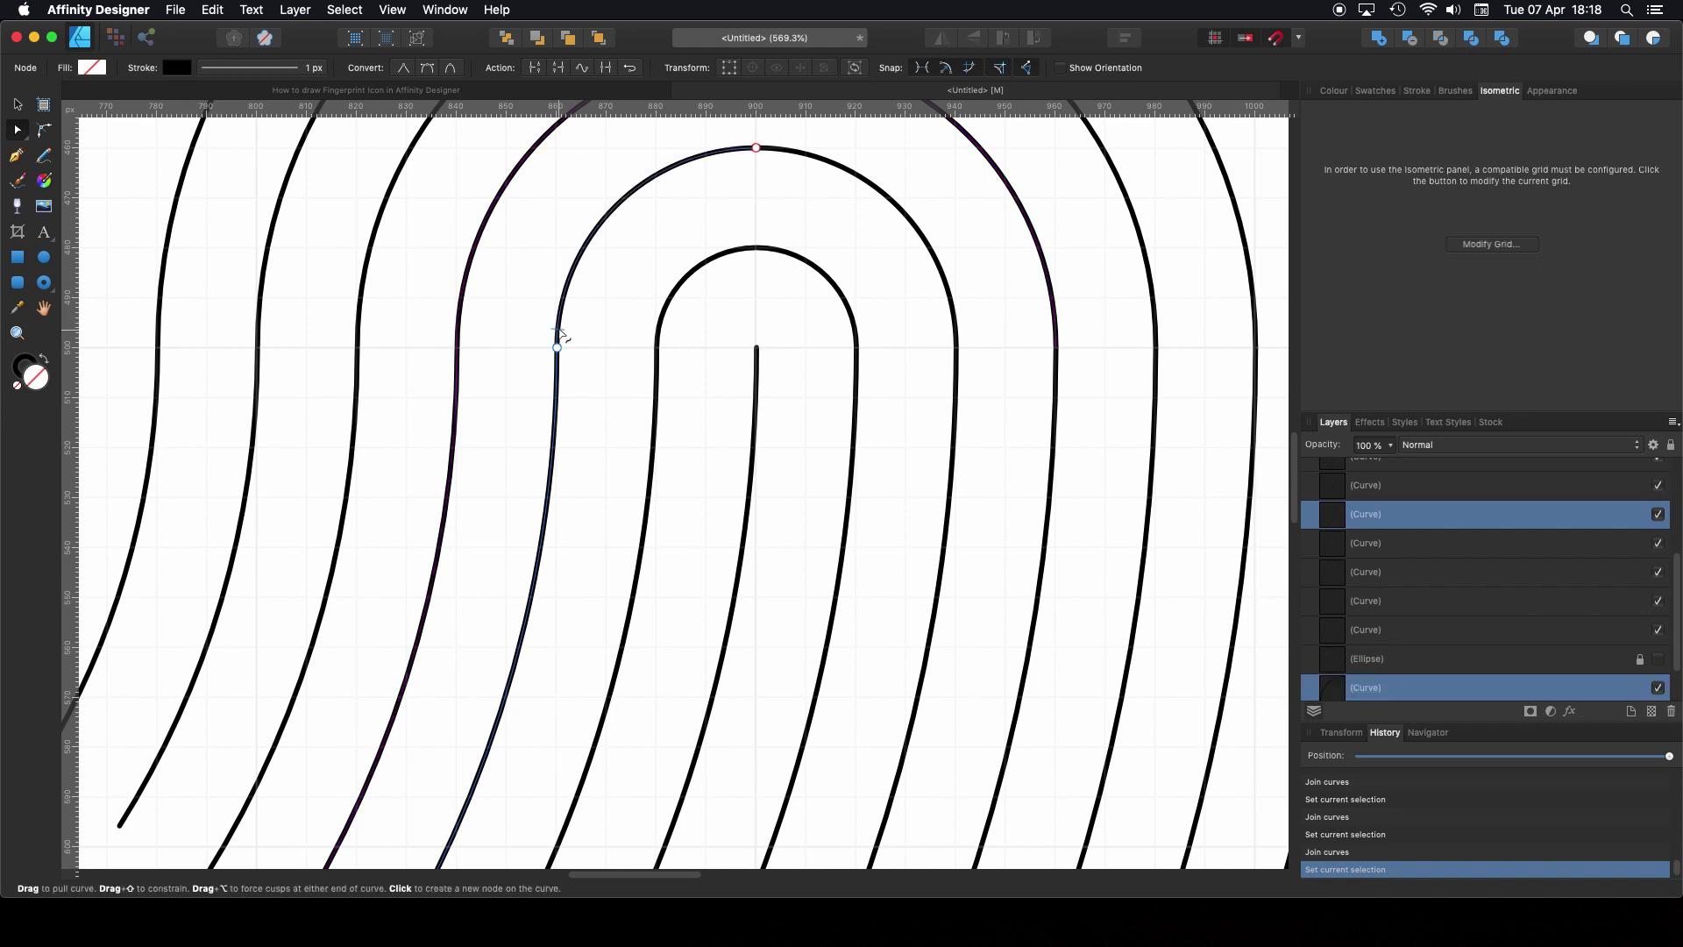
drag(541, 329, 576, 379)
click(605, 69)
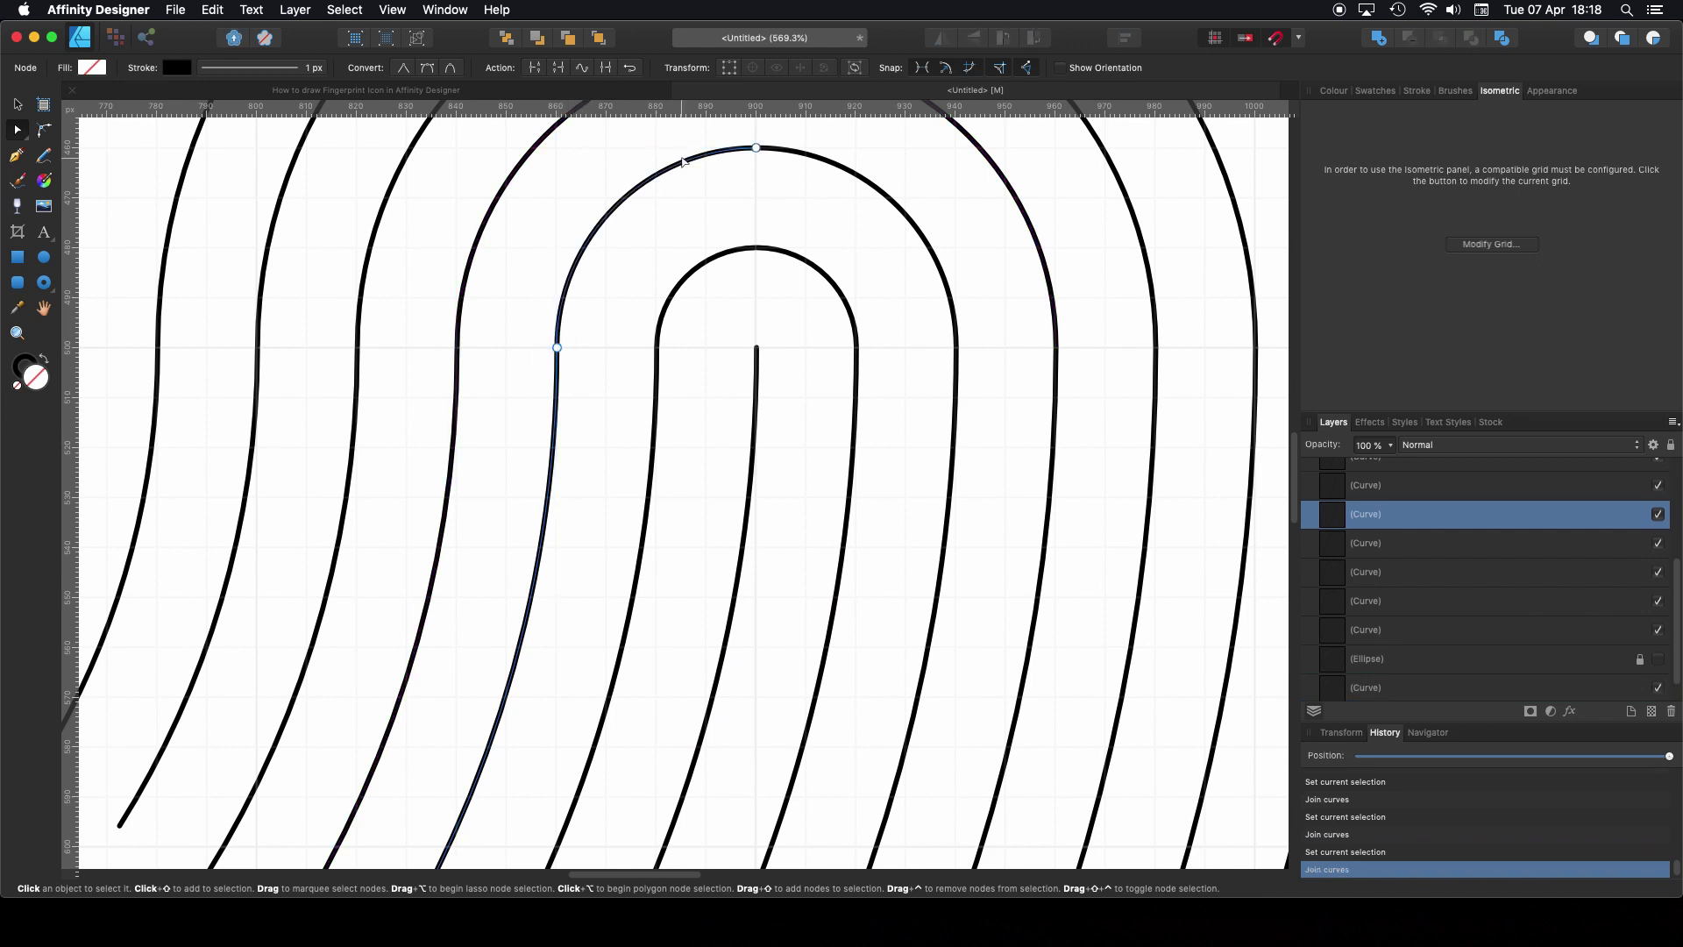
click(659, 394)
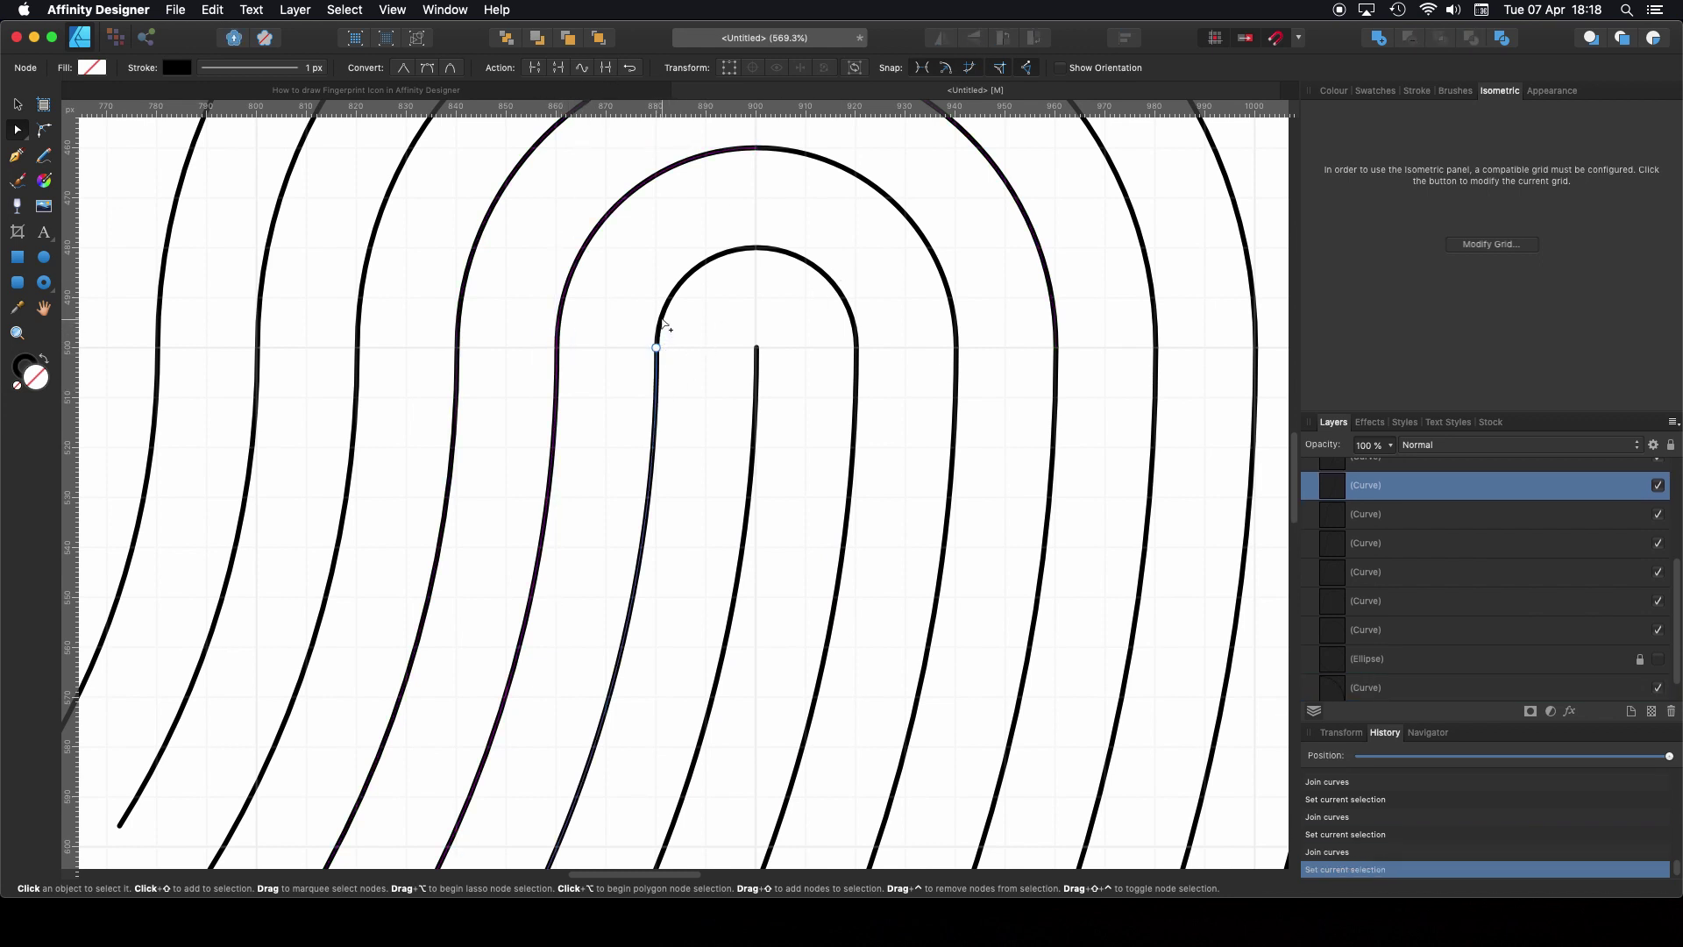
drag(628, 318, 697, 387)
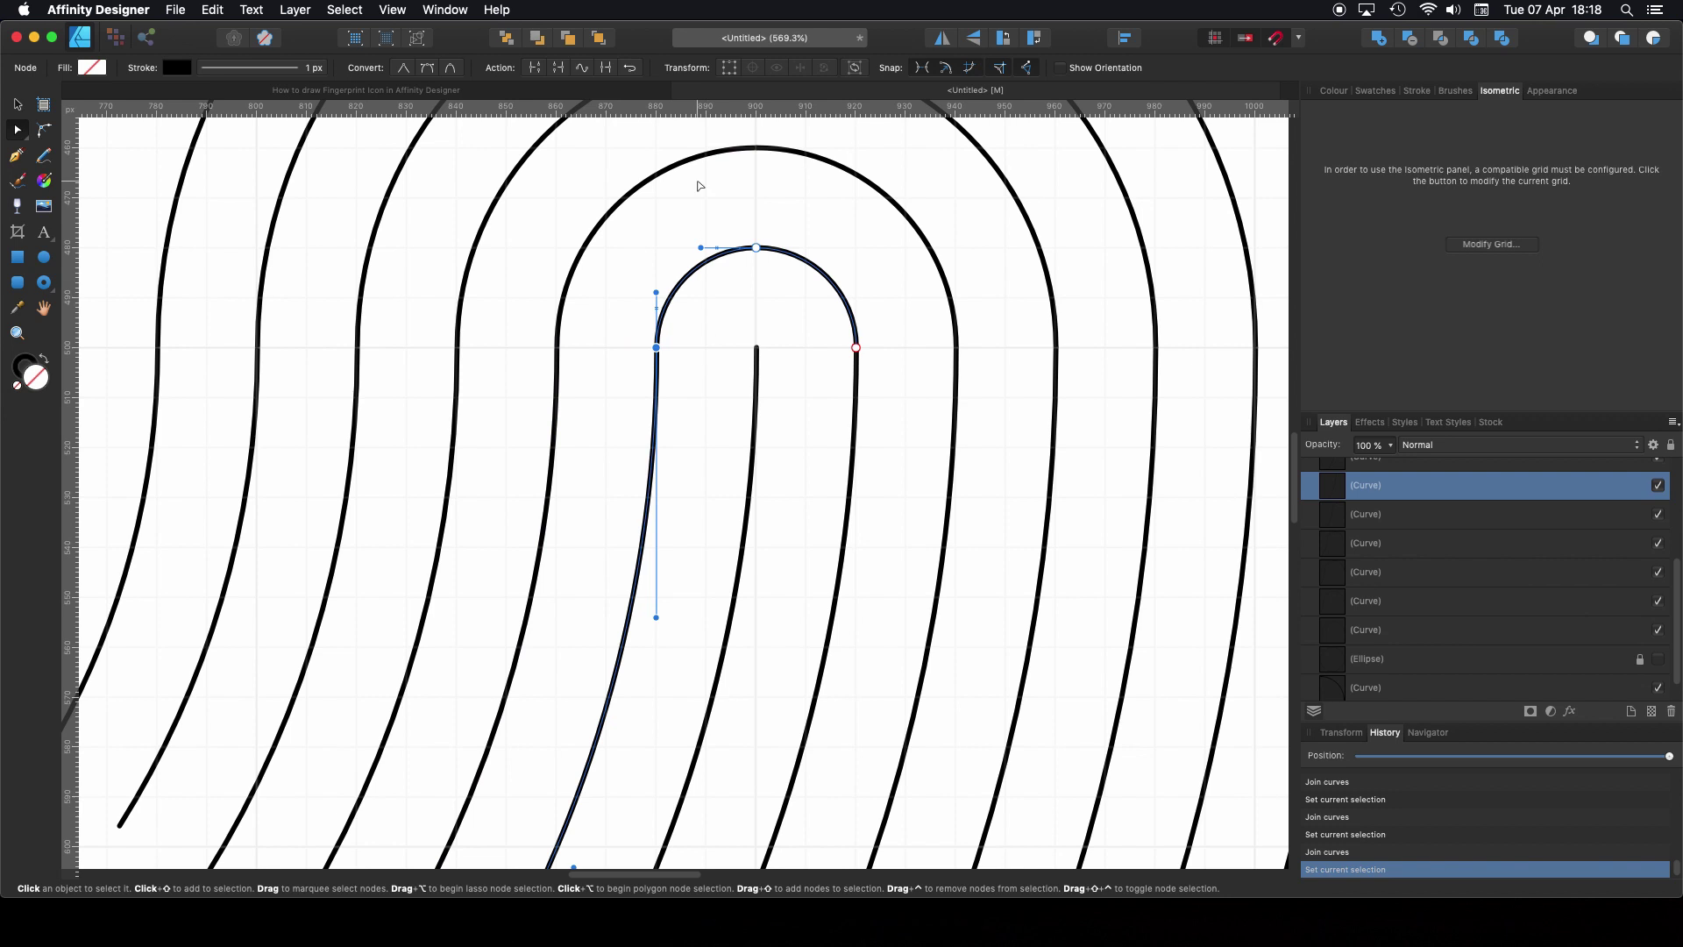
click(606, 68)
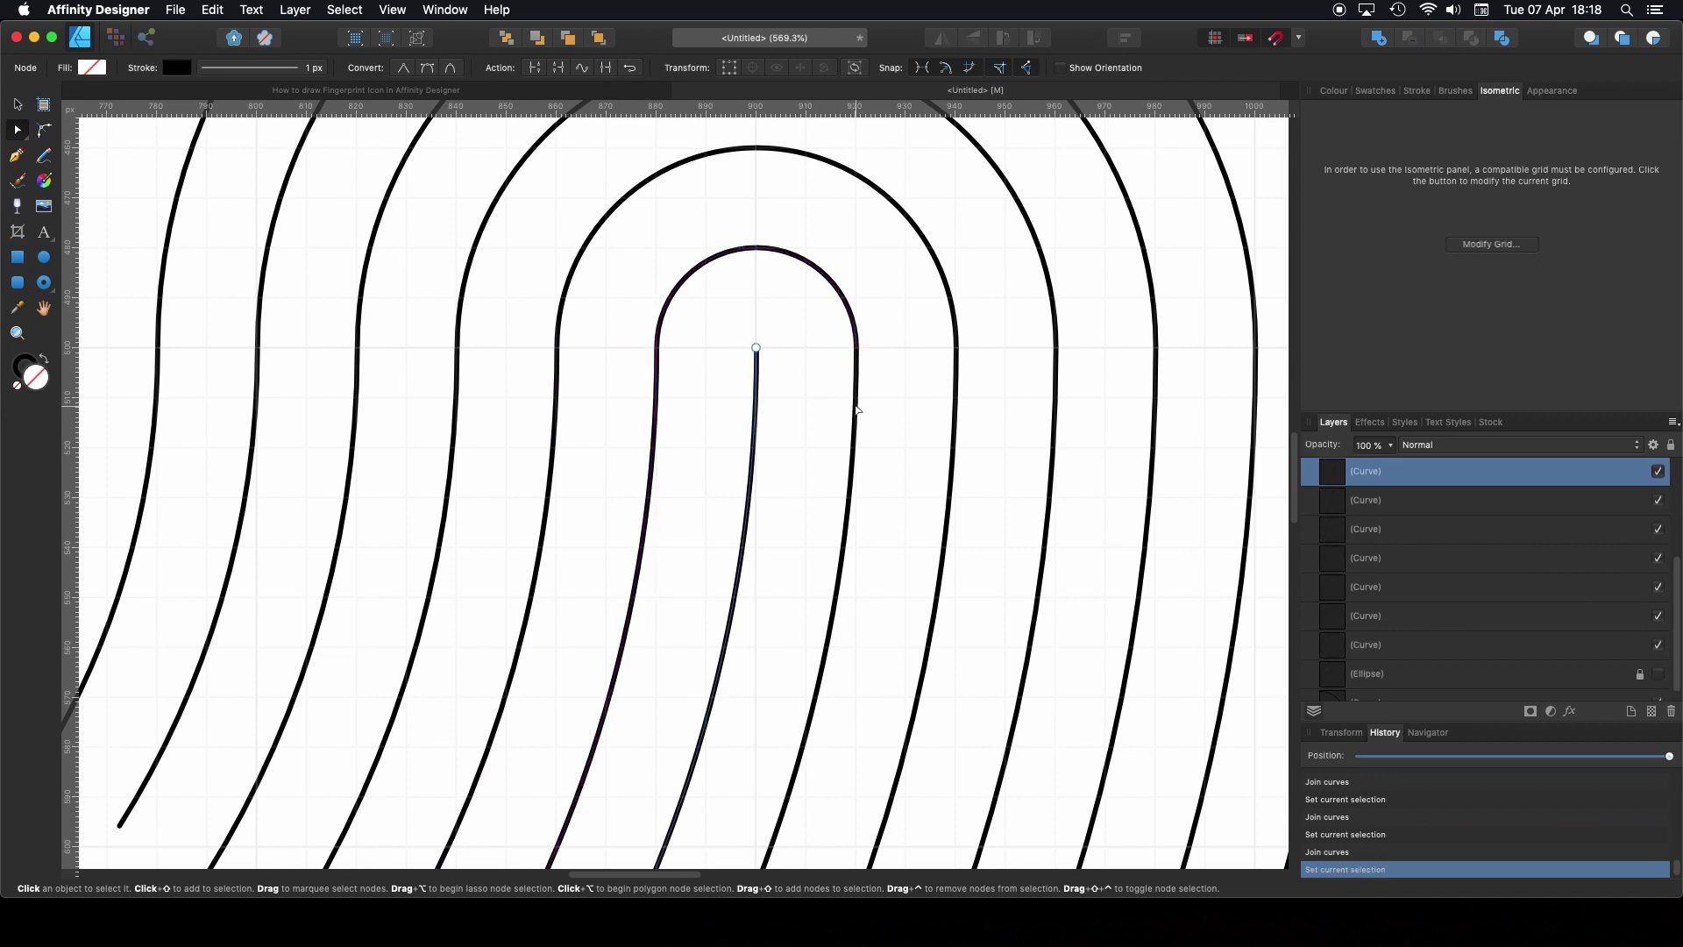
Step: Join the right ends of the two innermost arcs to the ridge curves directly below them
shift+click(857, 340)
drag(831, 322, 872, 377)
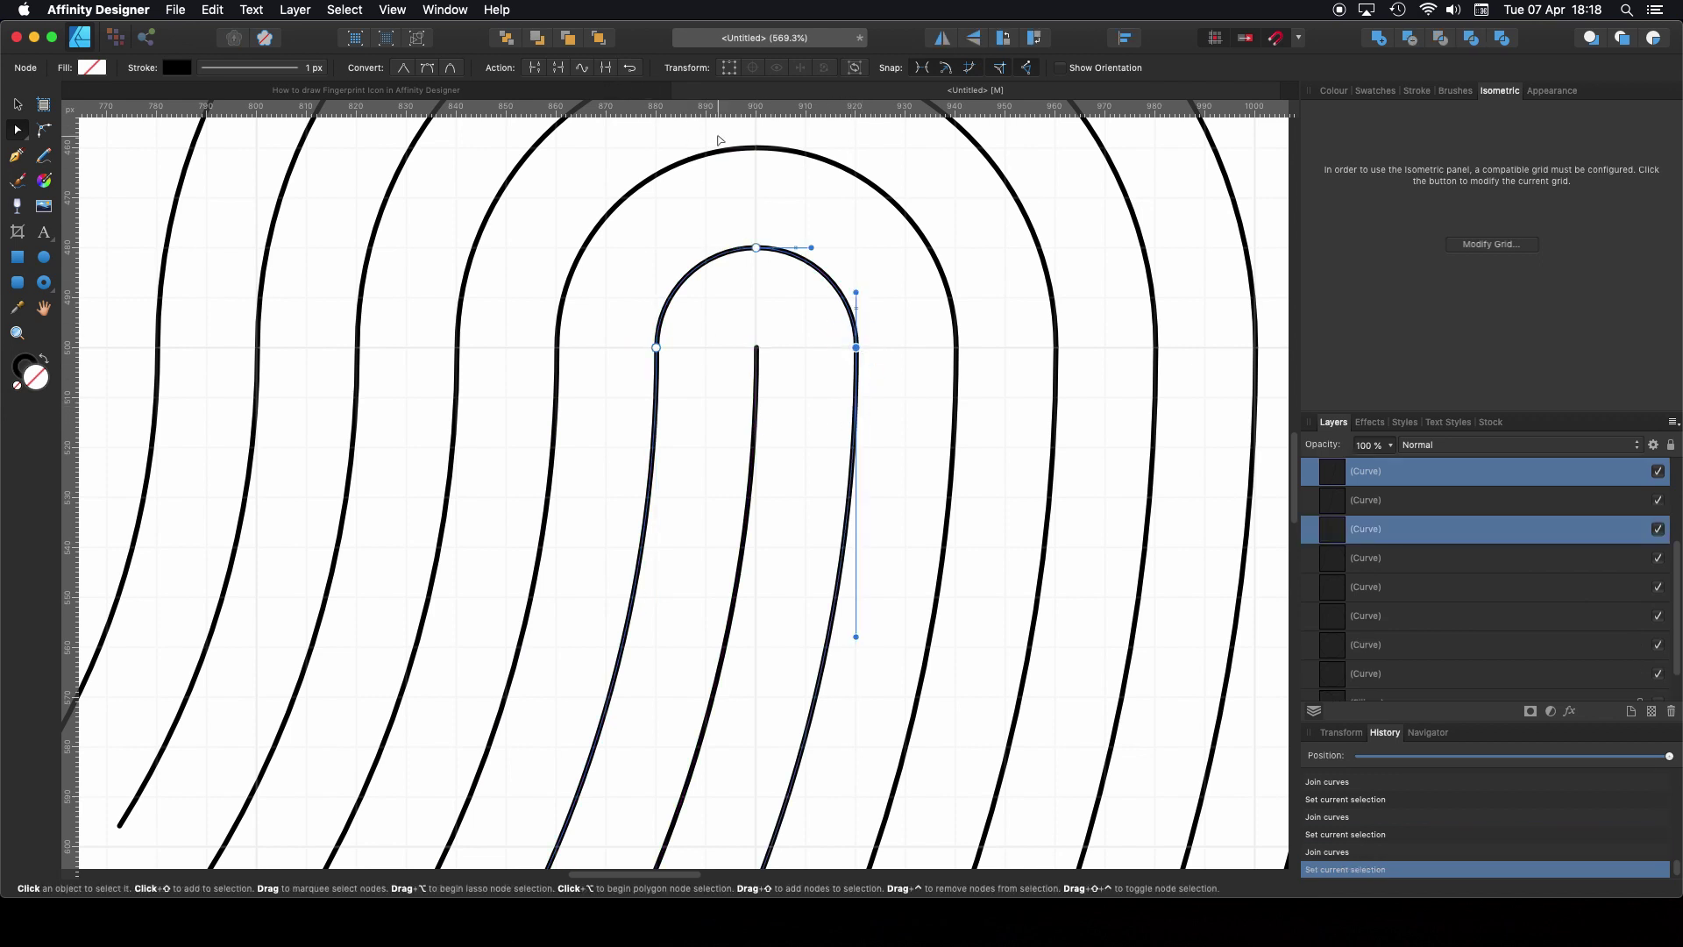
click(606, 68)
click(954, 314)
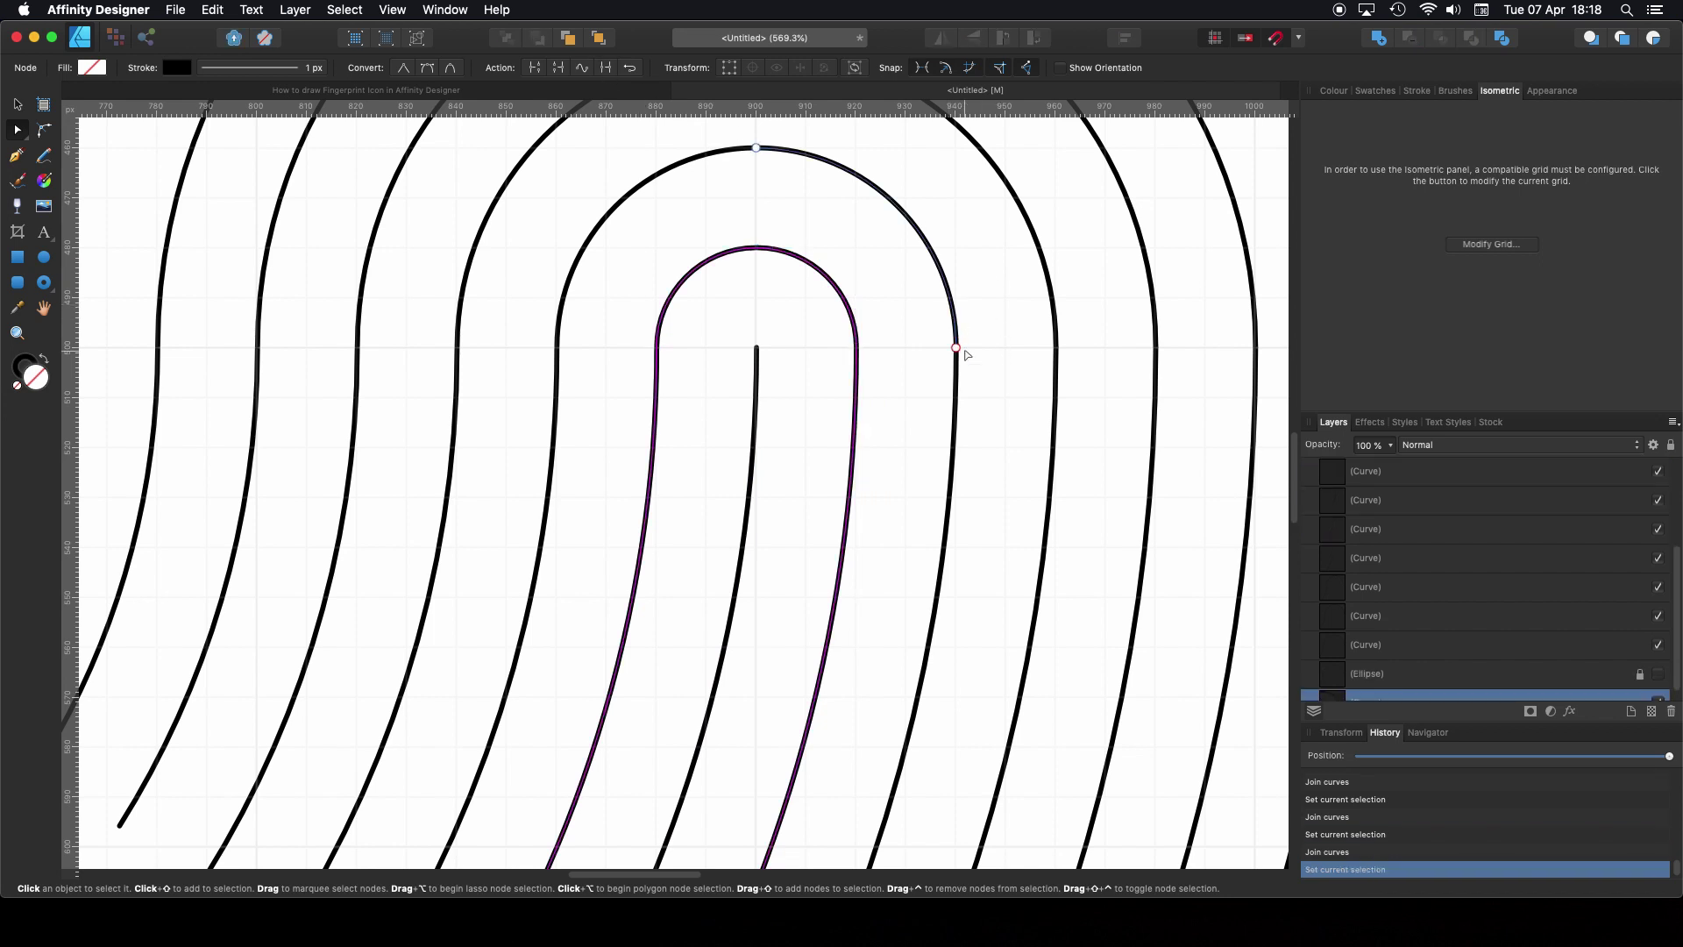
drag(931, 321, 965, 359)
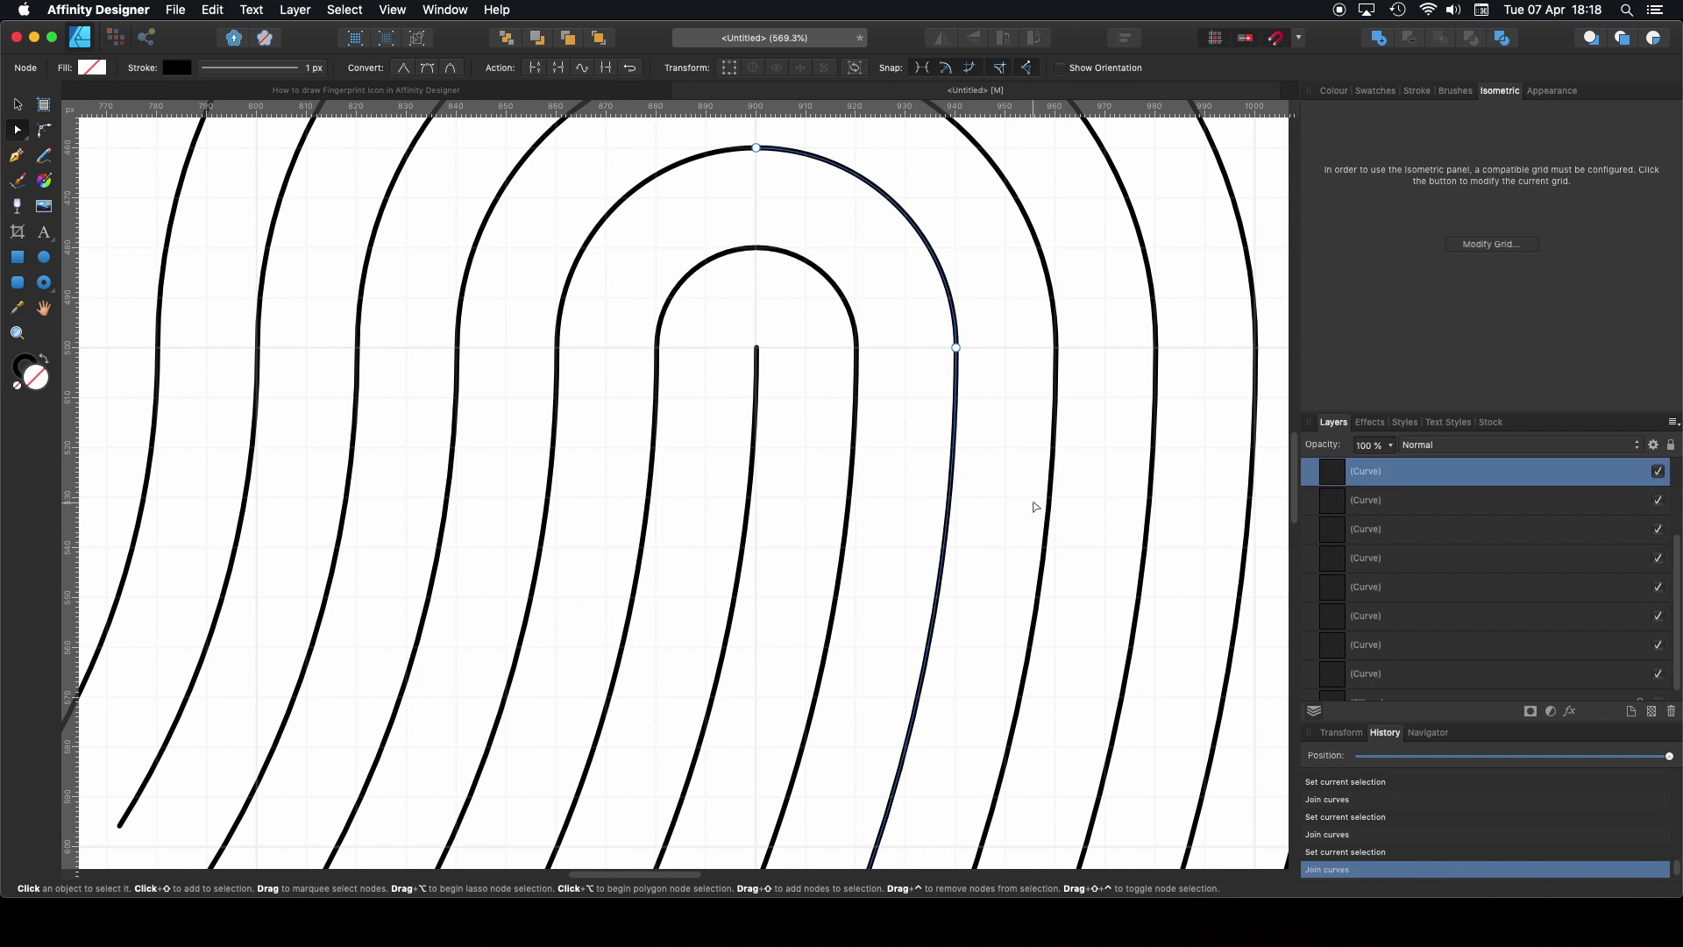
Step: Join the right ends of the third and fourth arcs from the centre to their matching ridge curves
scroll(1033, 498, right, 3)
click(924, 323)
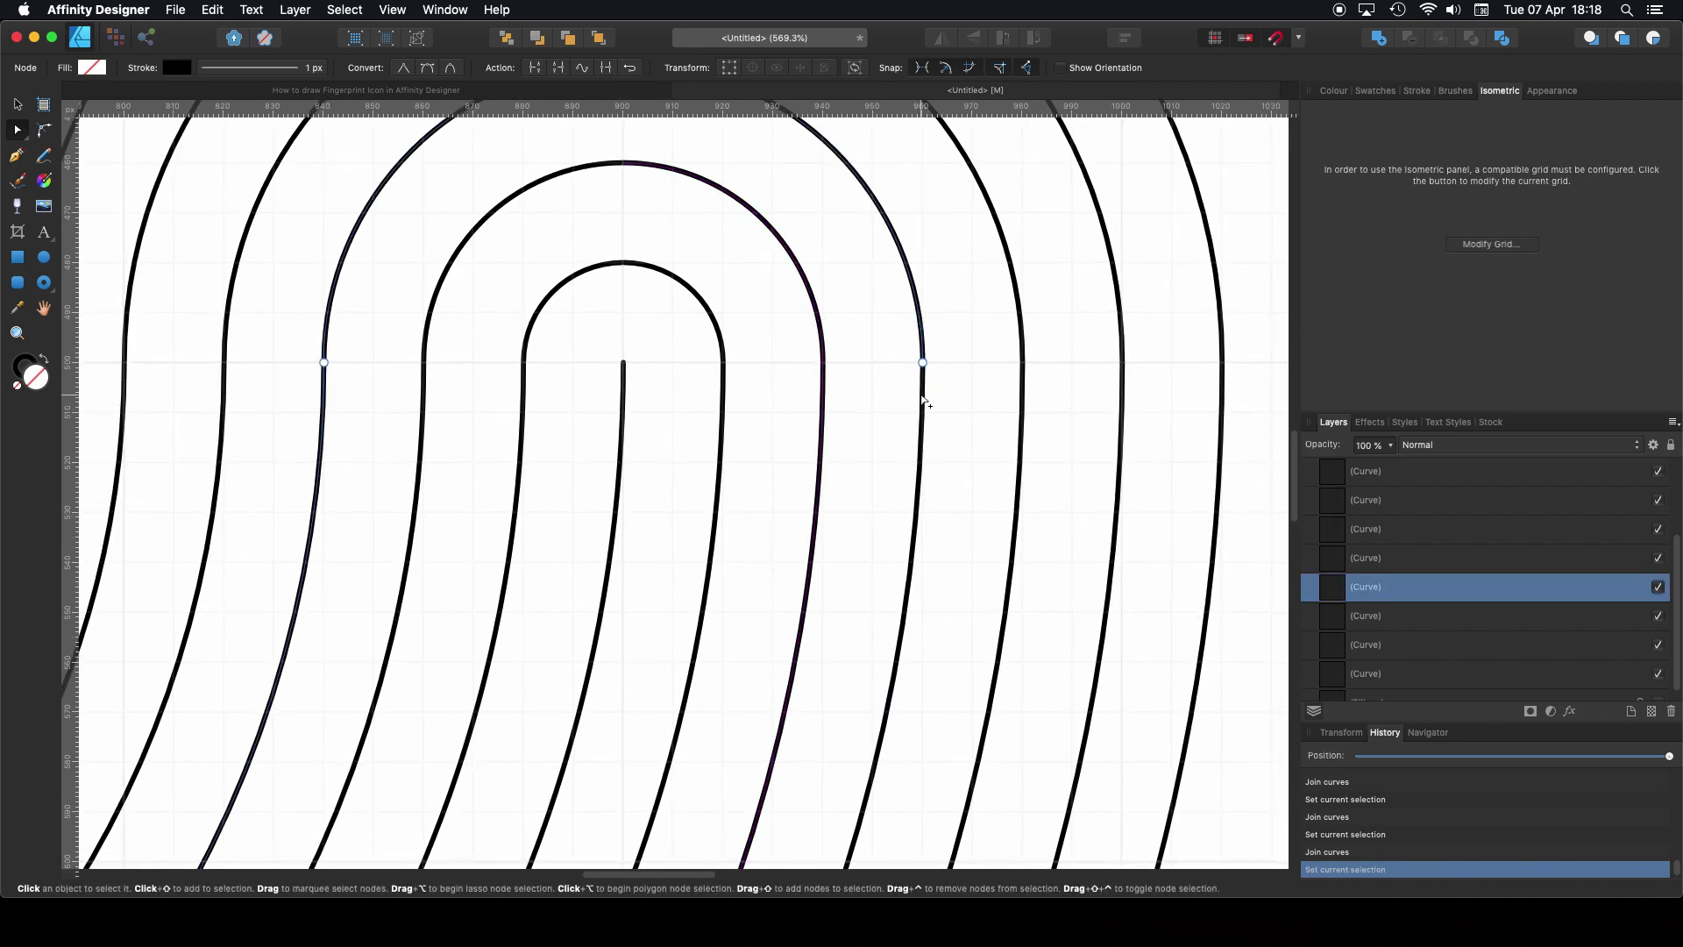
drag(901, 346, 938, 386)
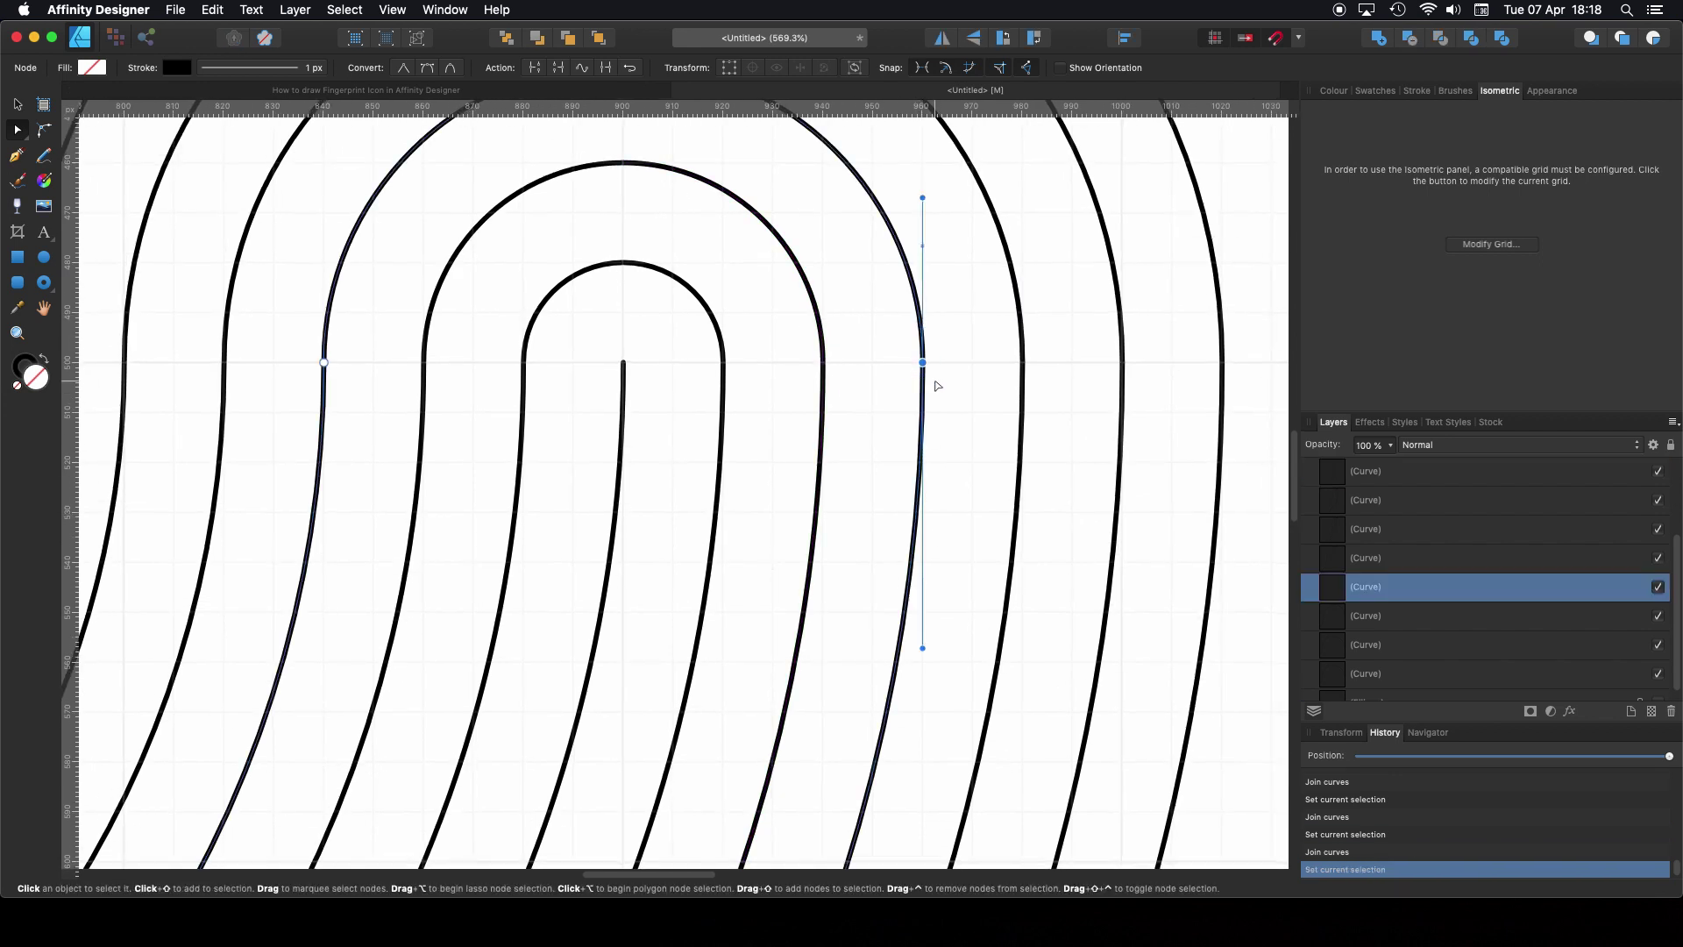
click(605, 71)
click(1020, 315)
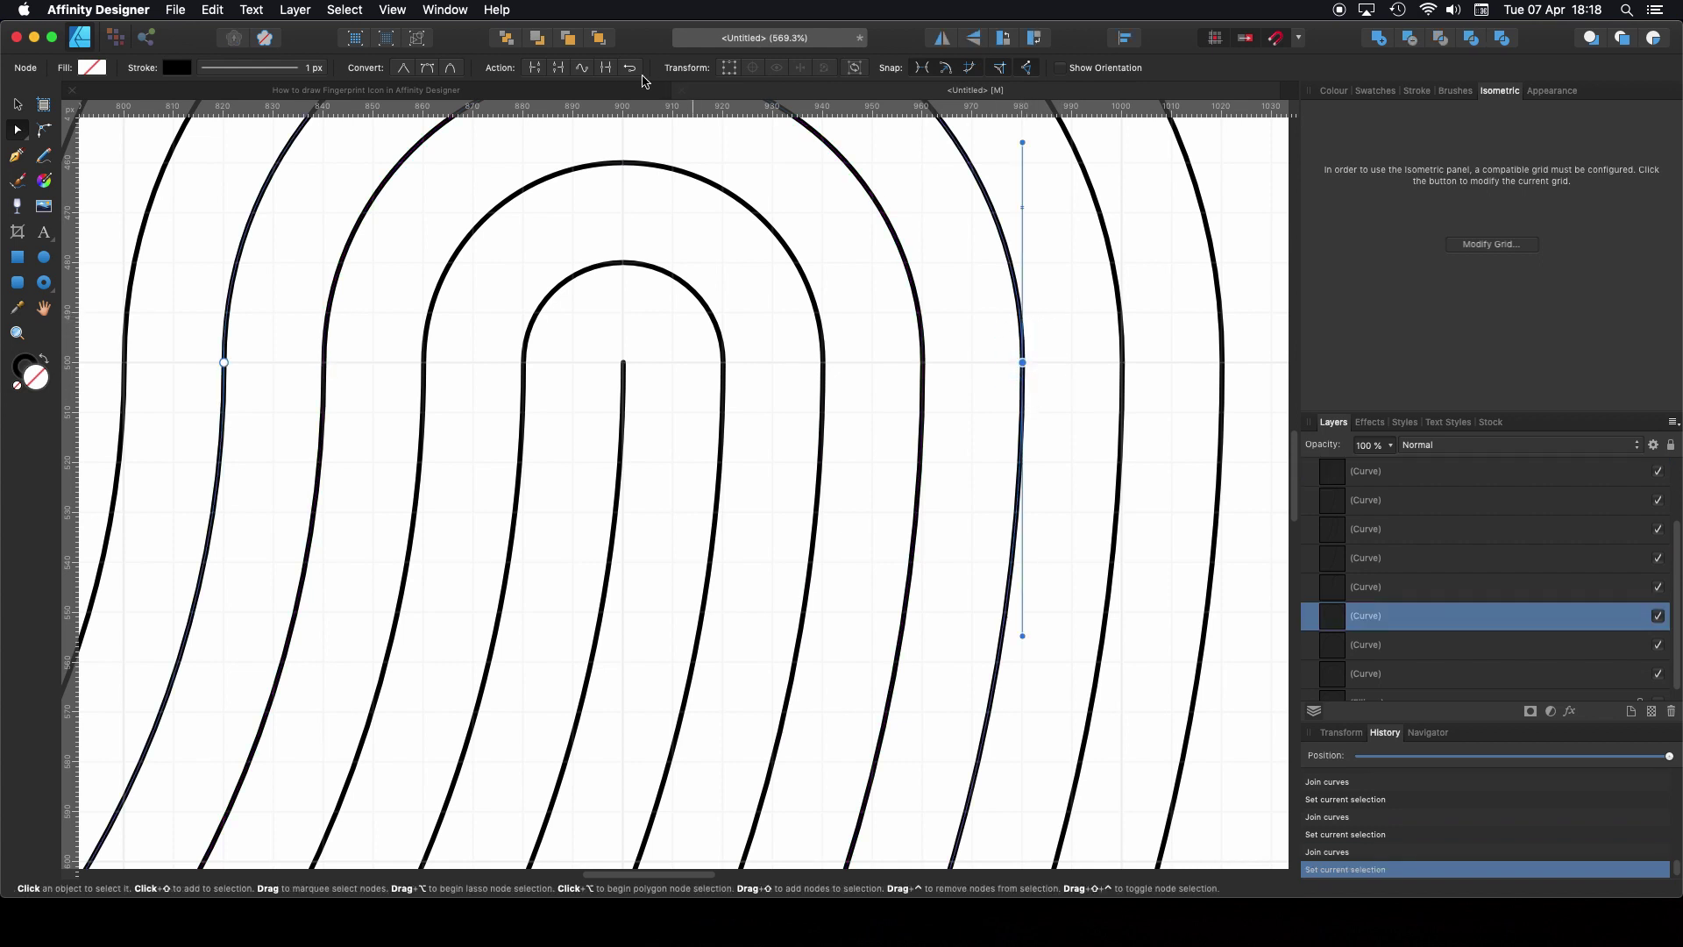
click(606, 67)
Step: Join the right ends of the two outermost arcs to the two rightmost ridge curves
click(1125, 316)
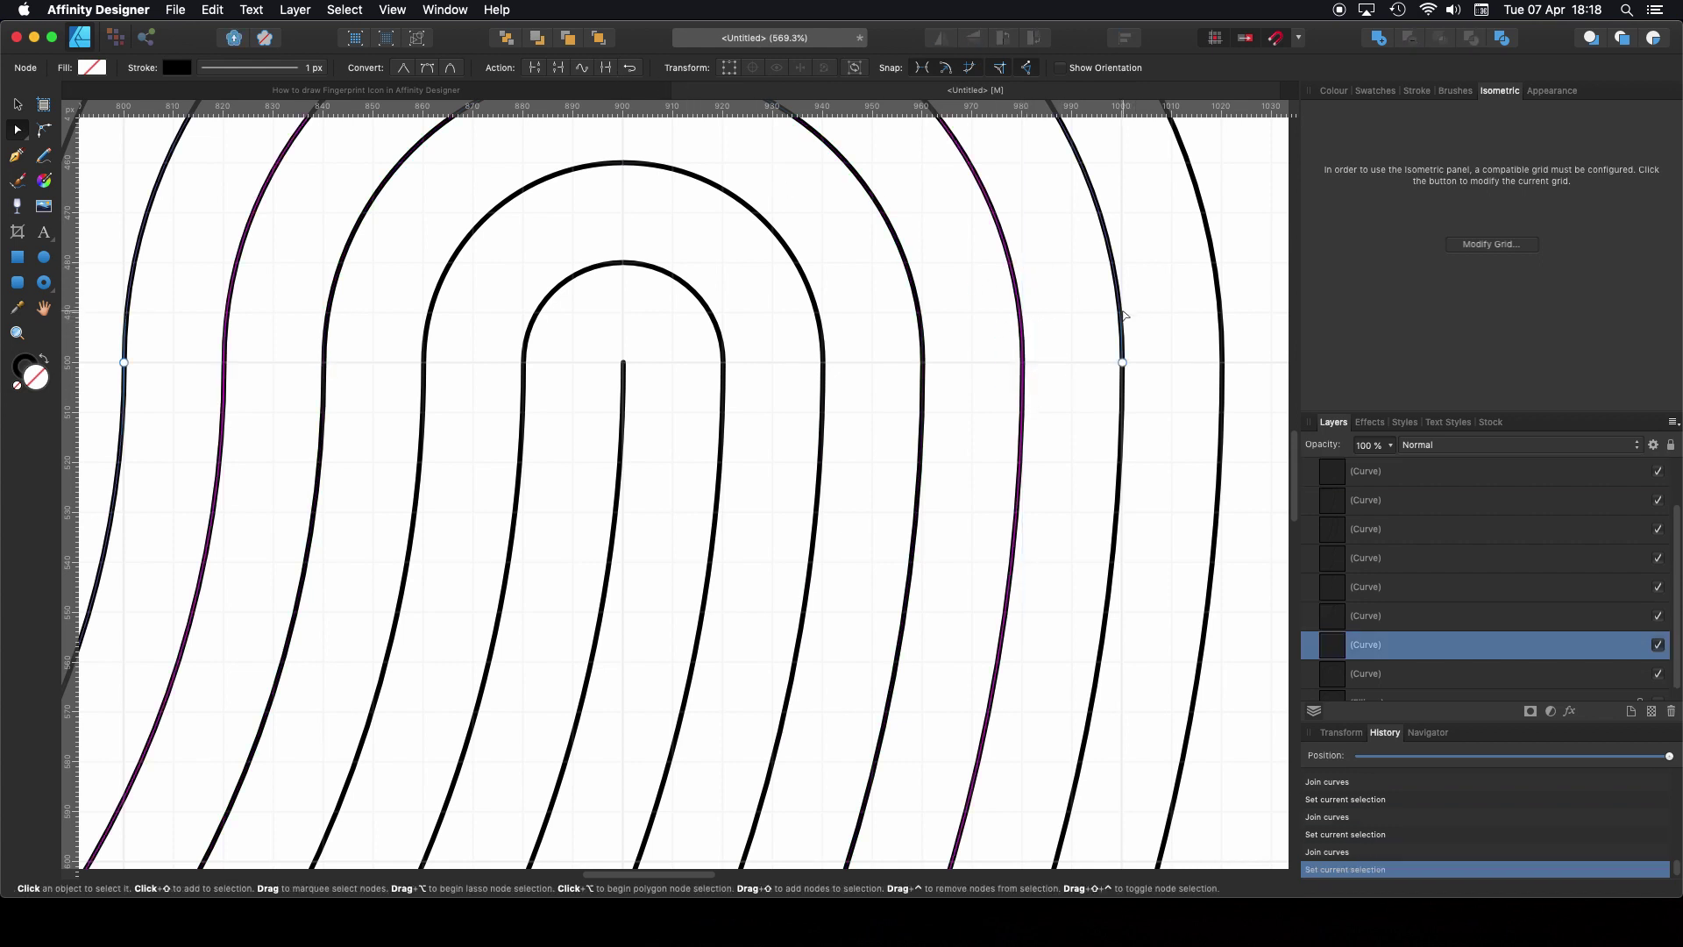
drag(1089, 319, 1178, 436)
click(606, 68)
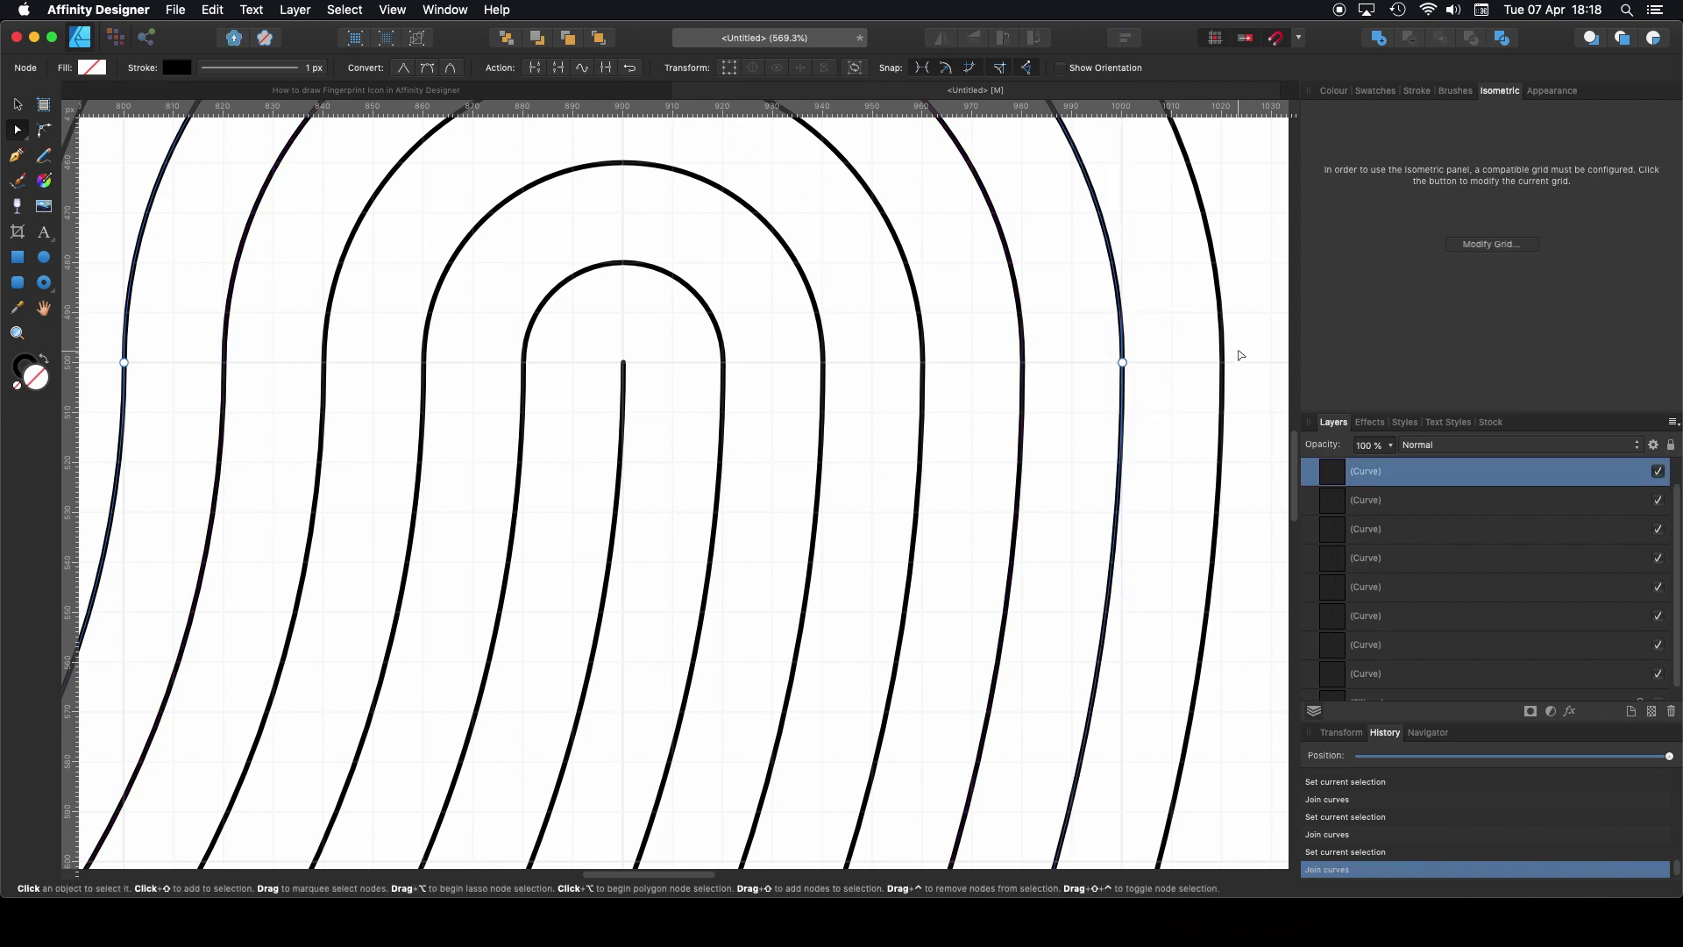
click(1223, 329)
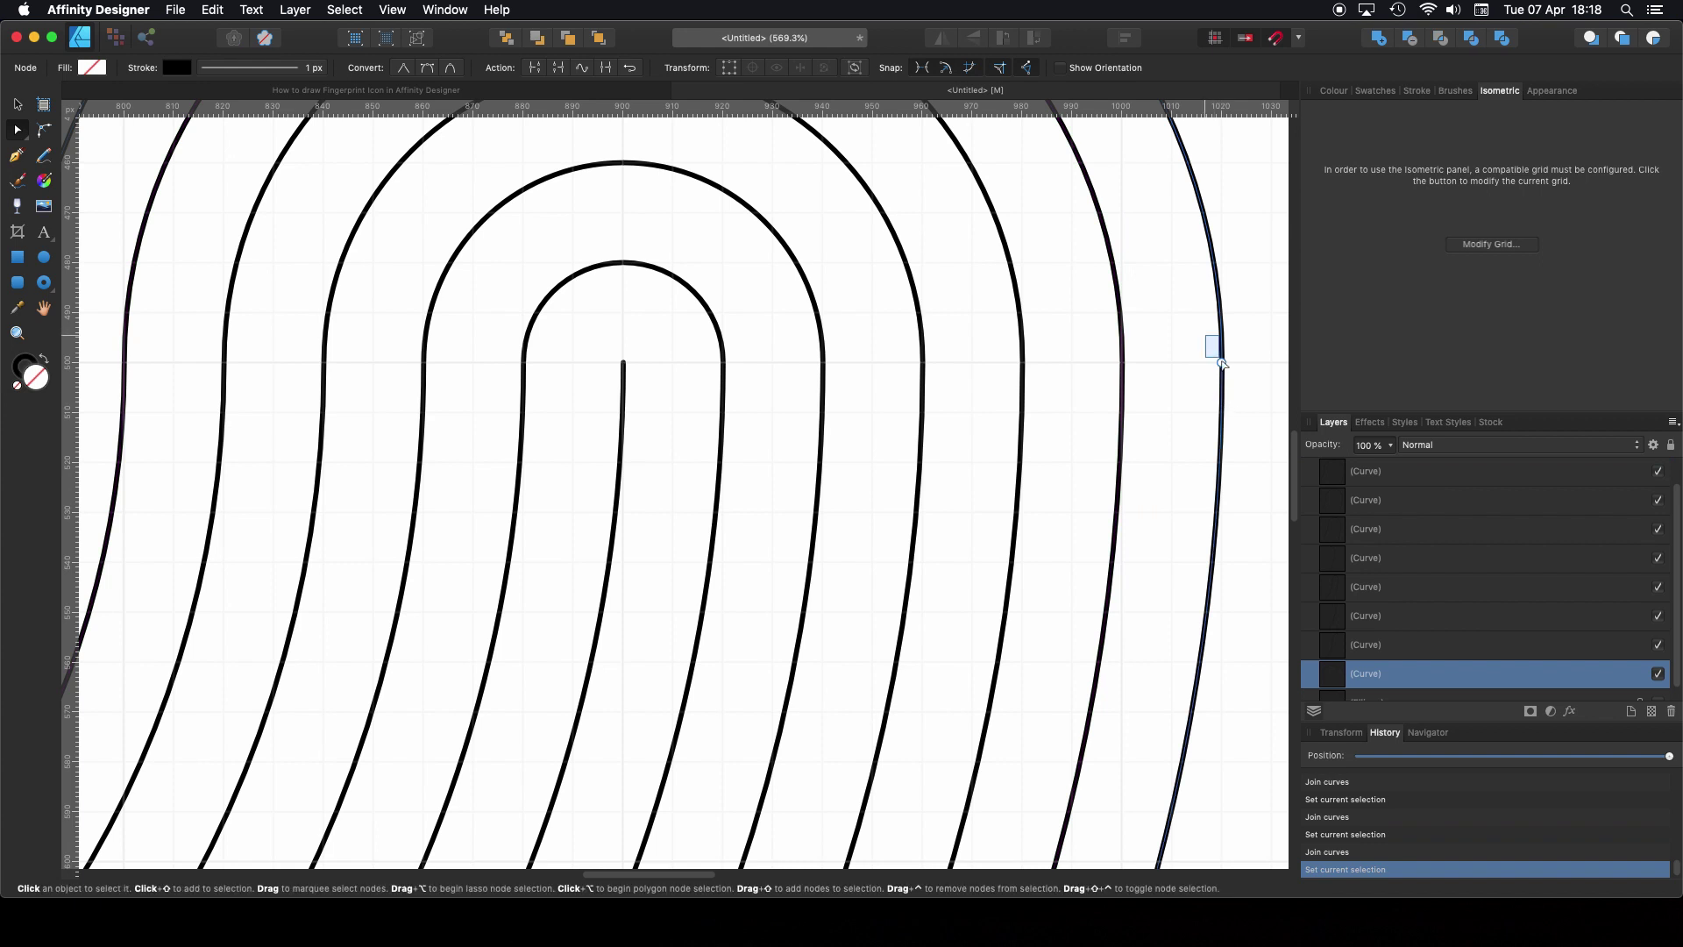
drag(1207, 337, 1241, 396)
click(605, 68)
scroll(861, 275, down, 5)
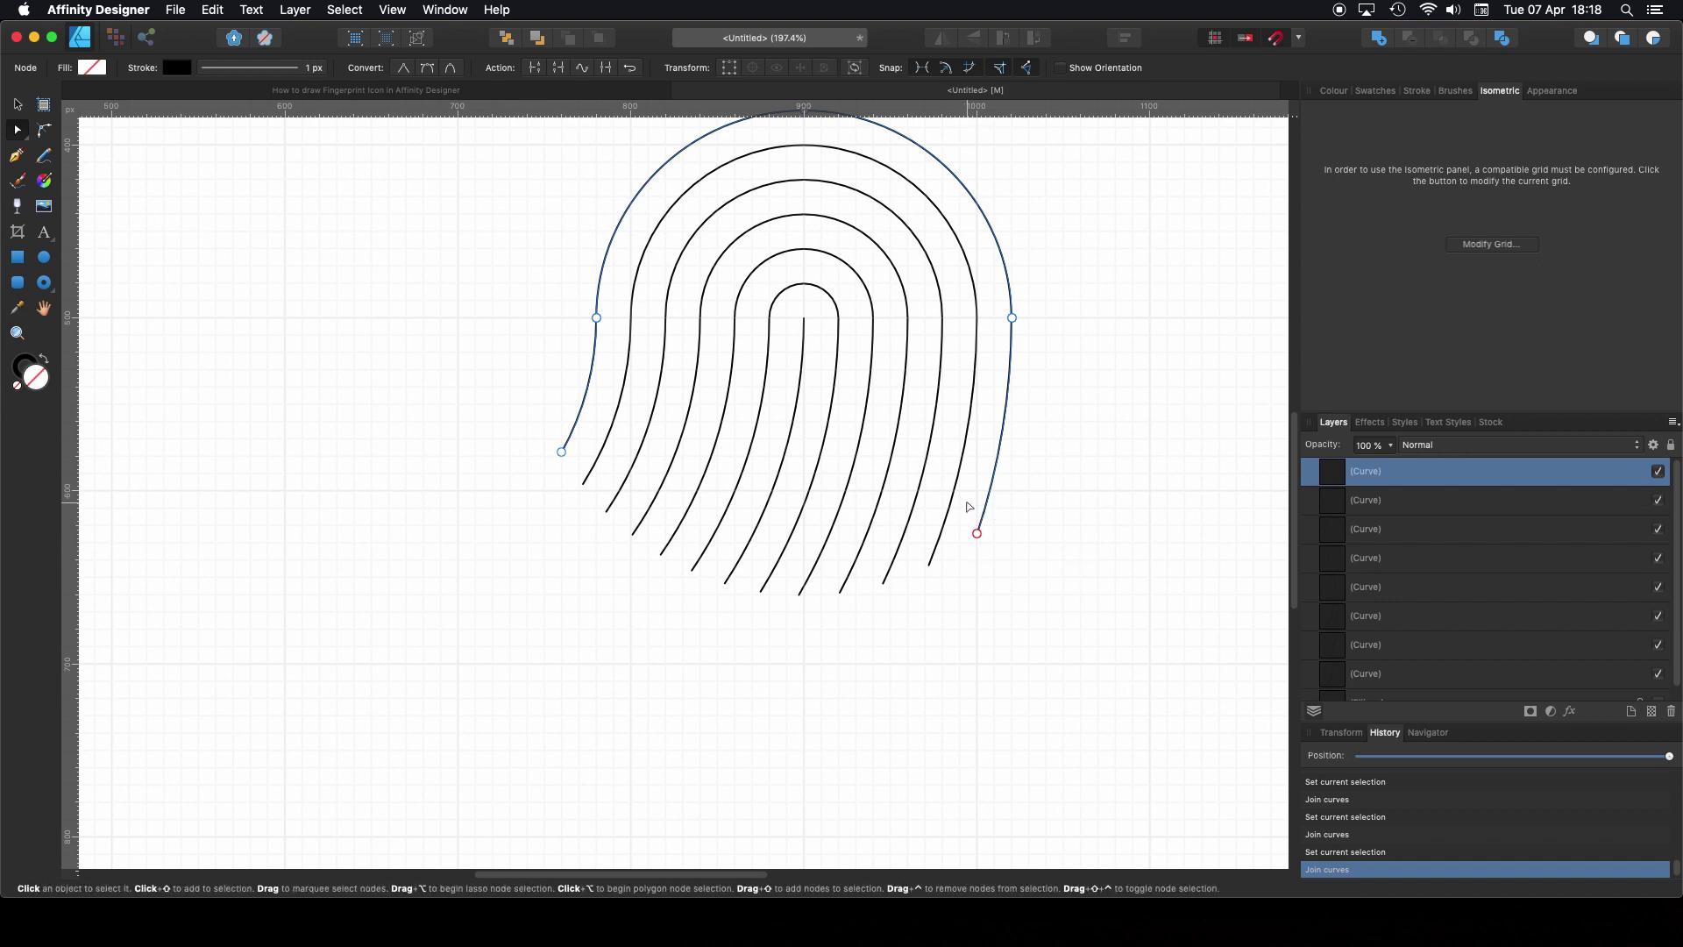
Step: Select the joined curves one after another to check them, and look at the finished fingerprint icon in the reference document
click(17, 106)
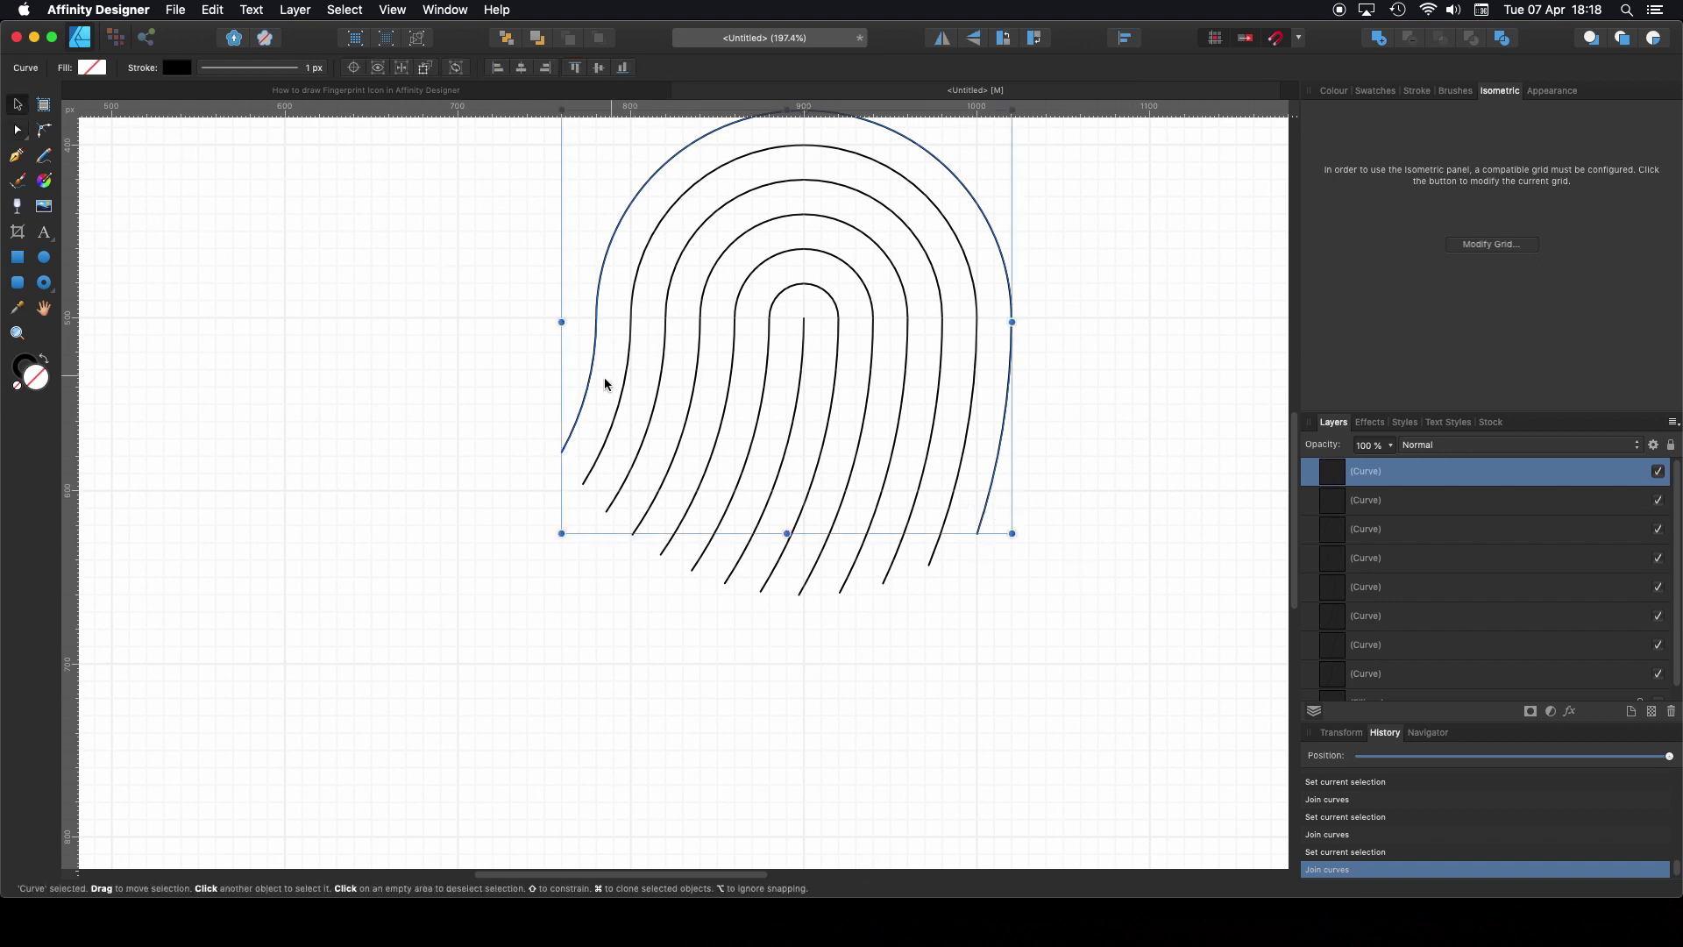
click(580, 443)
click(575, 436)
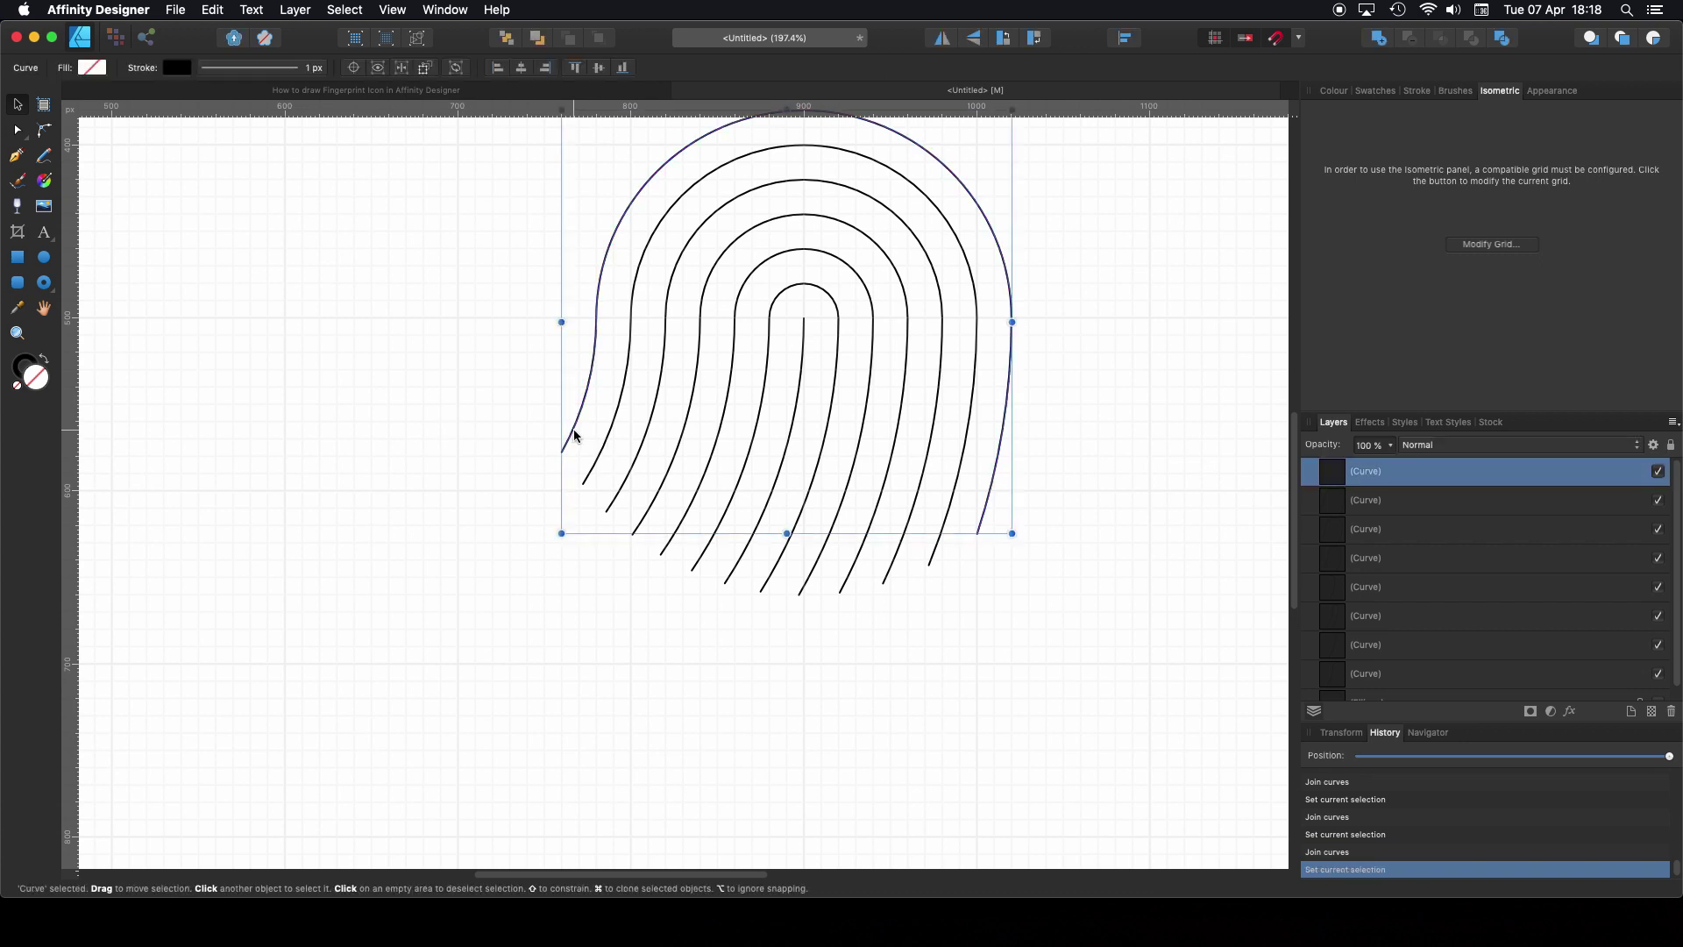
click(625, 449)
click(643, 454)
click(682, 469)
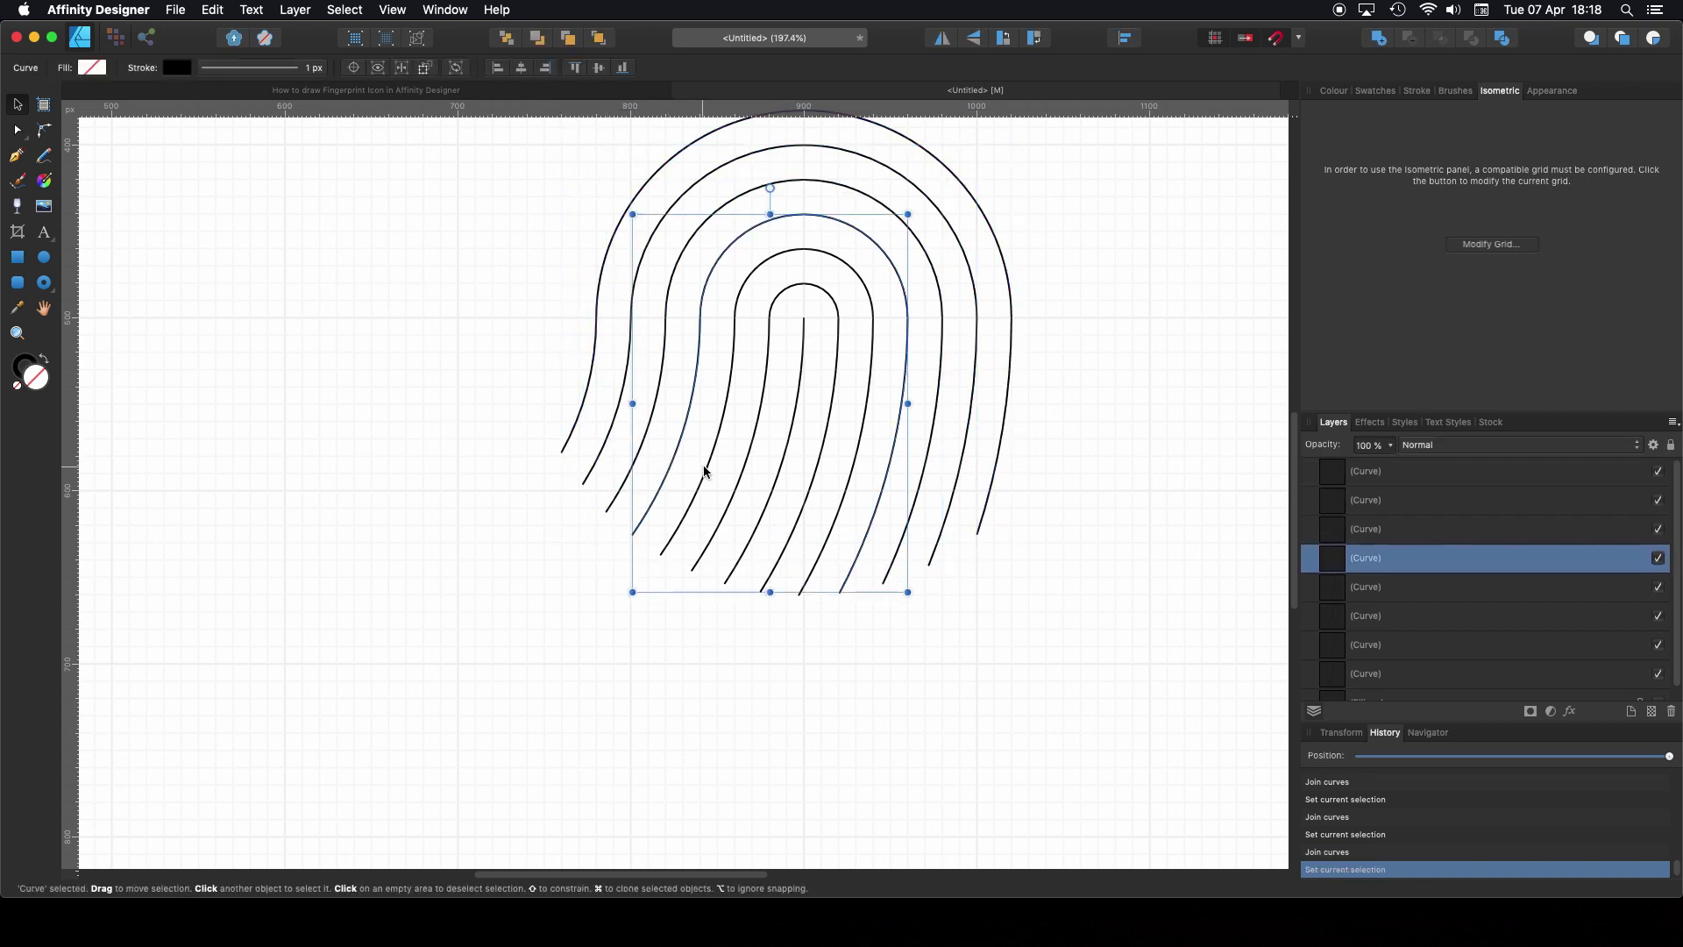
click(719, 476)
click(749, 480)
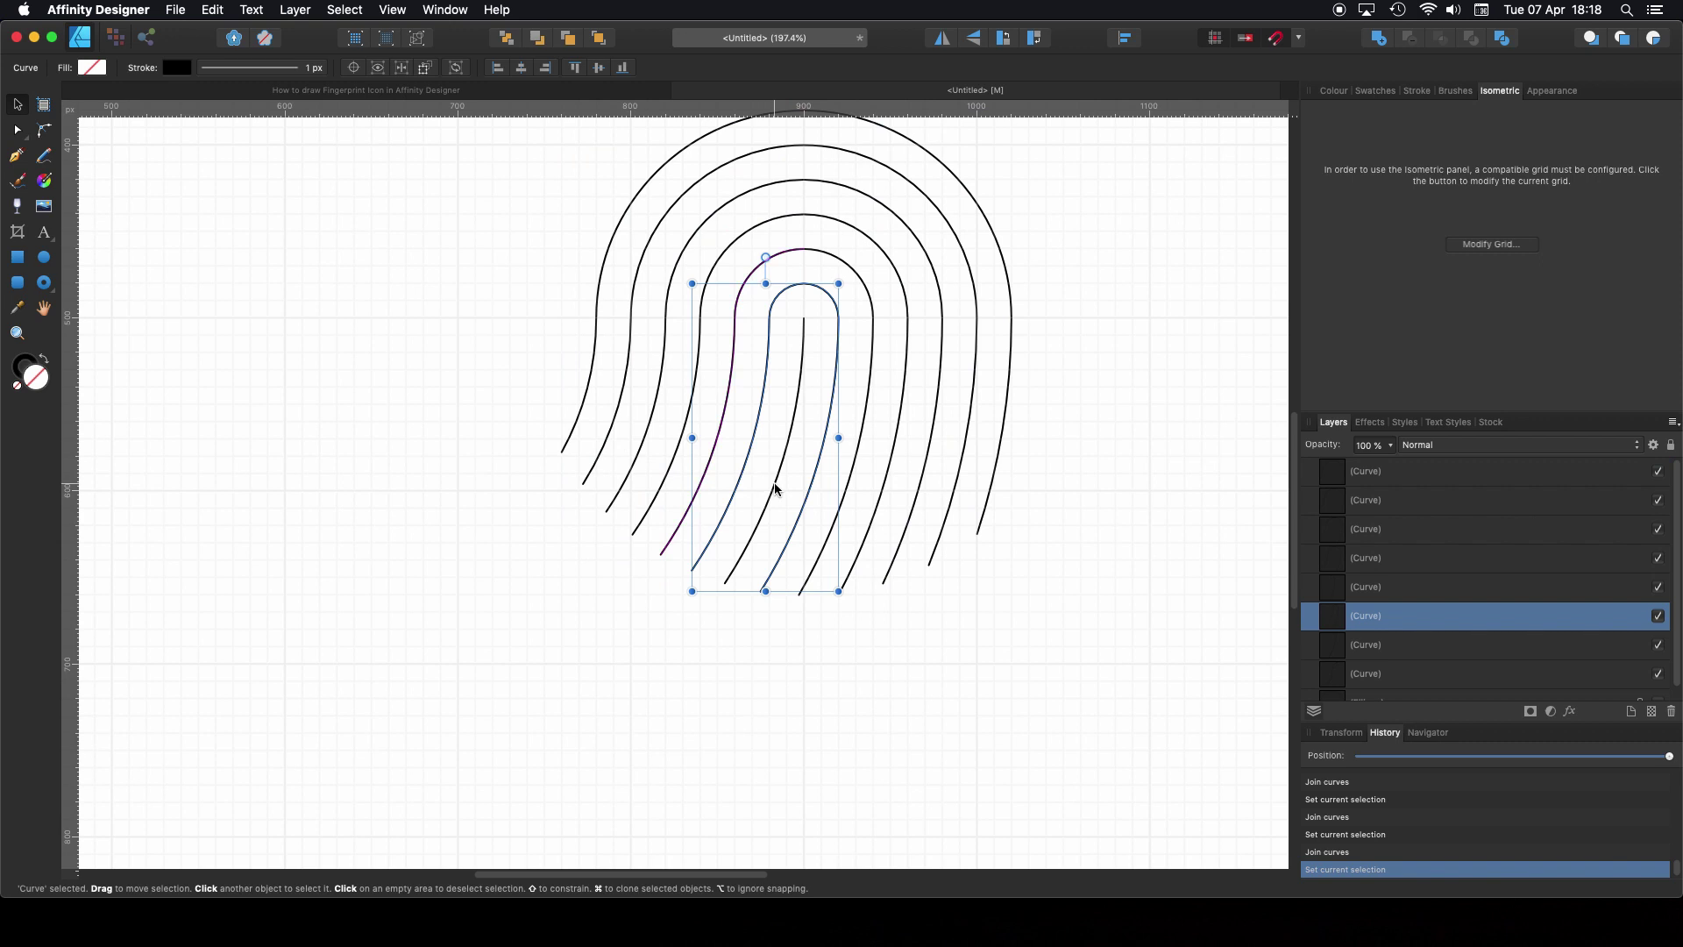
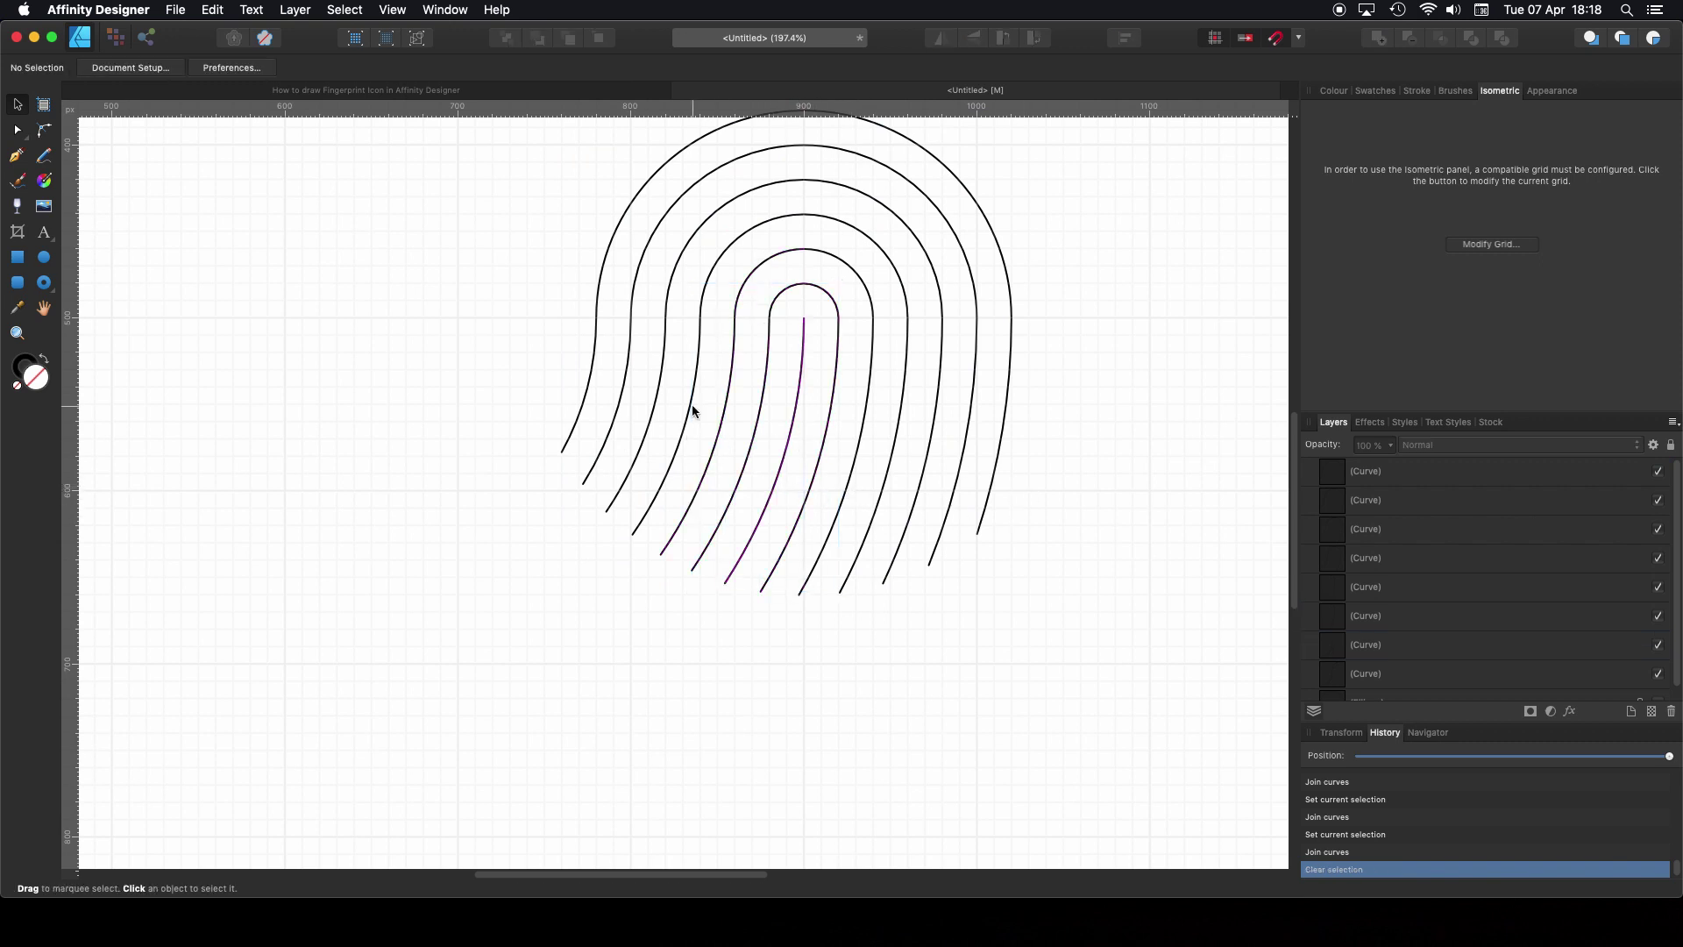
click(502, 92)
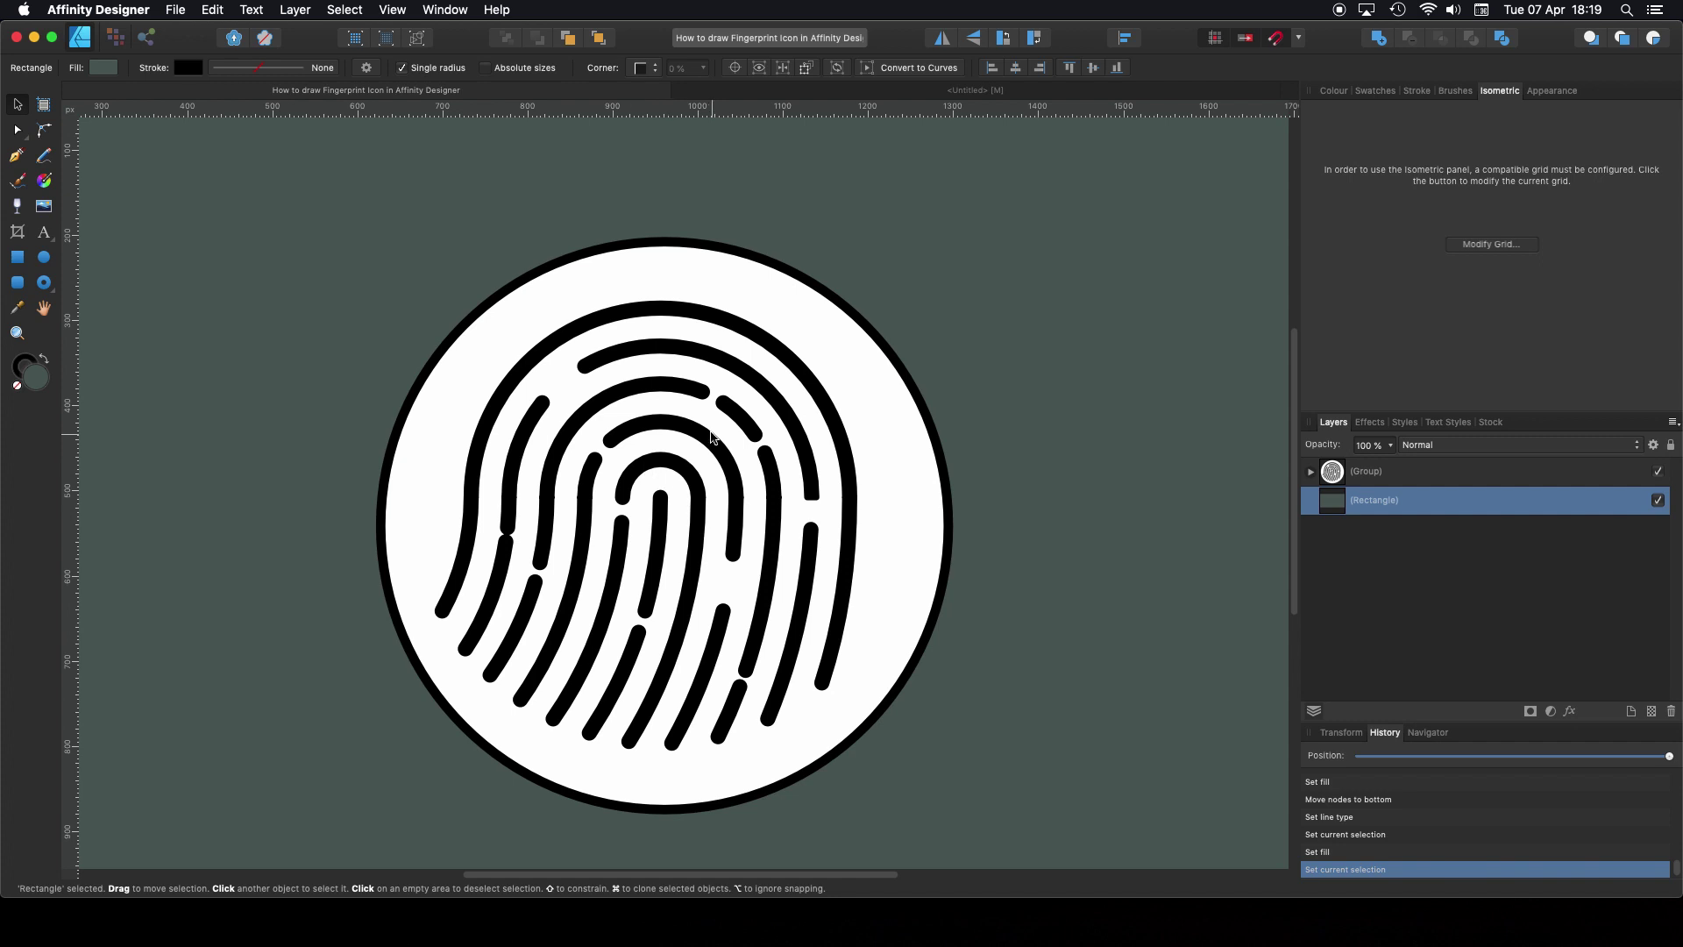
click(973, 91)
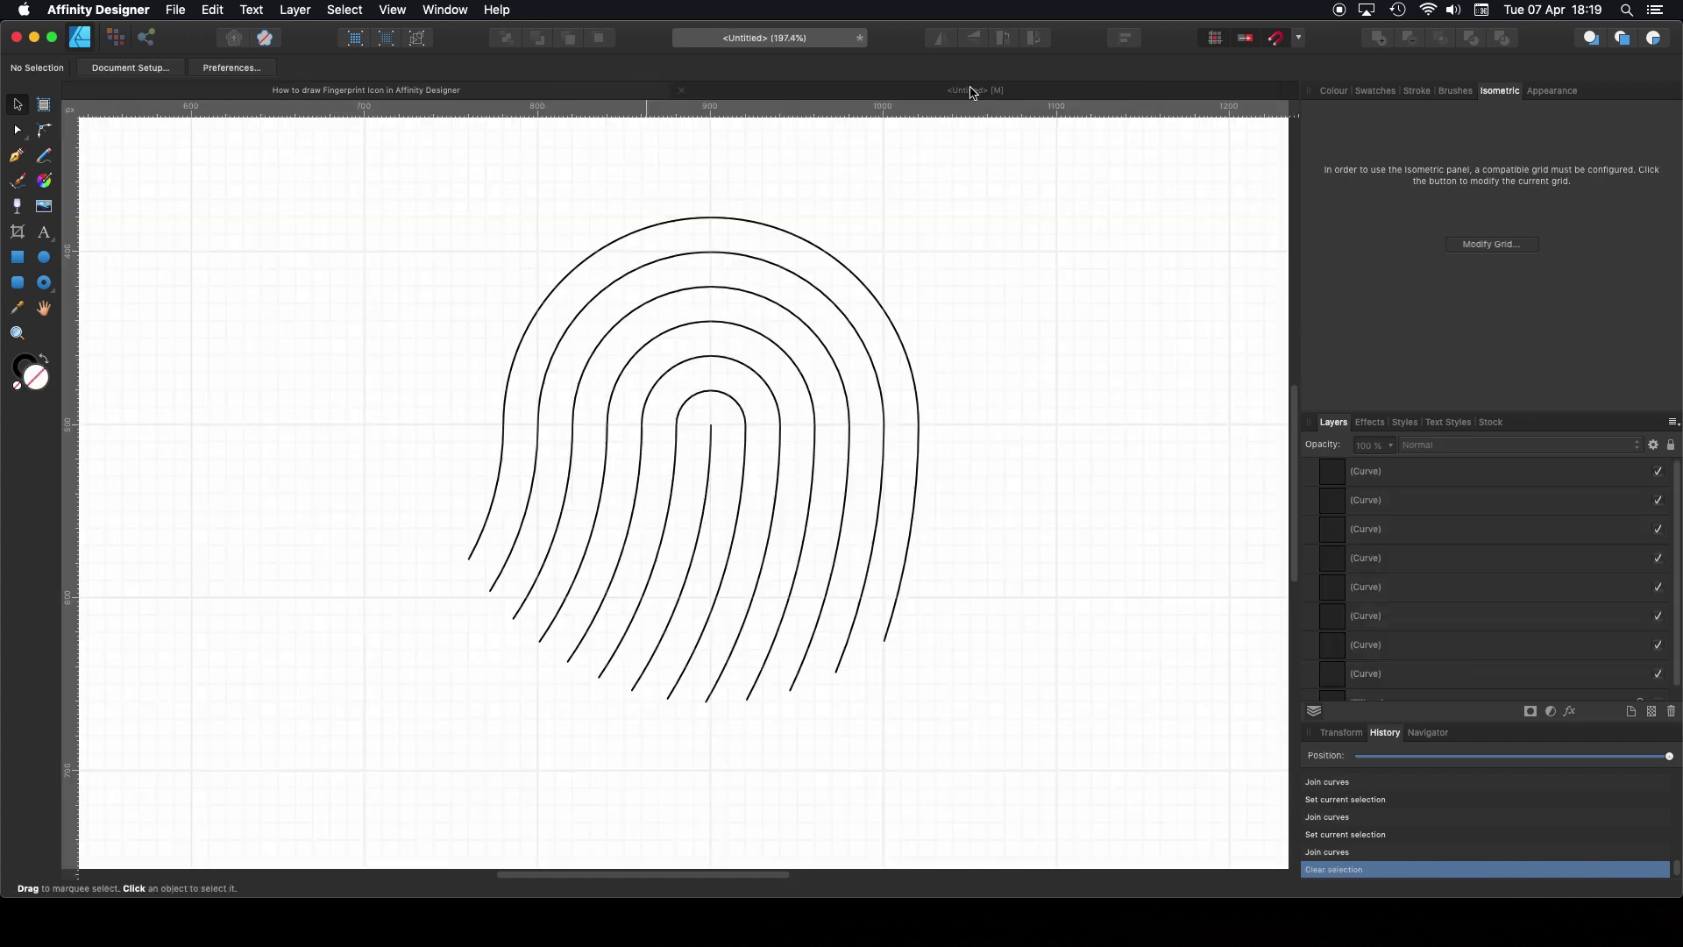
Step: Insert three closely spaced nodes on the upper-left part of the outermost curve, the last one midway between the other two
scroll(529, 292, up, 3)
click(574, 267)
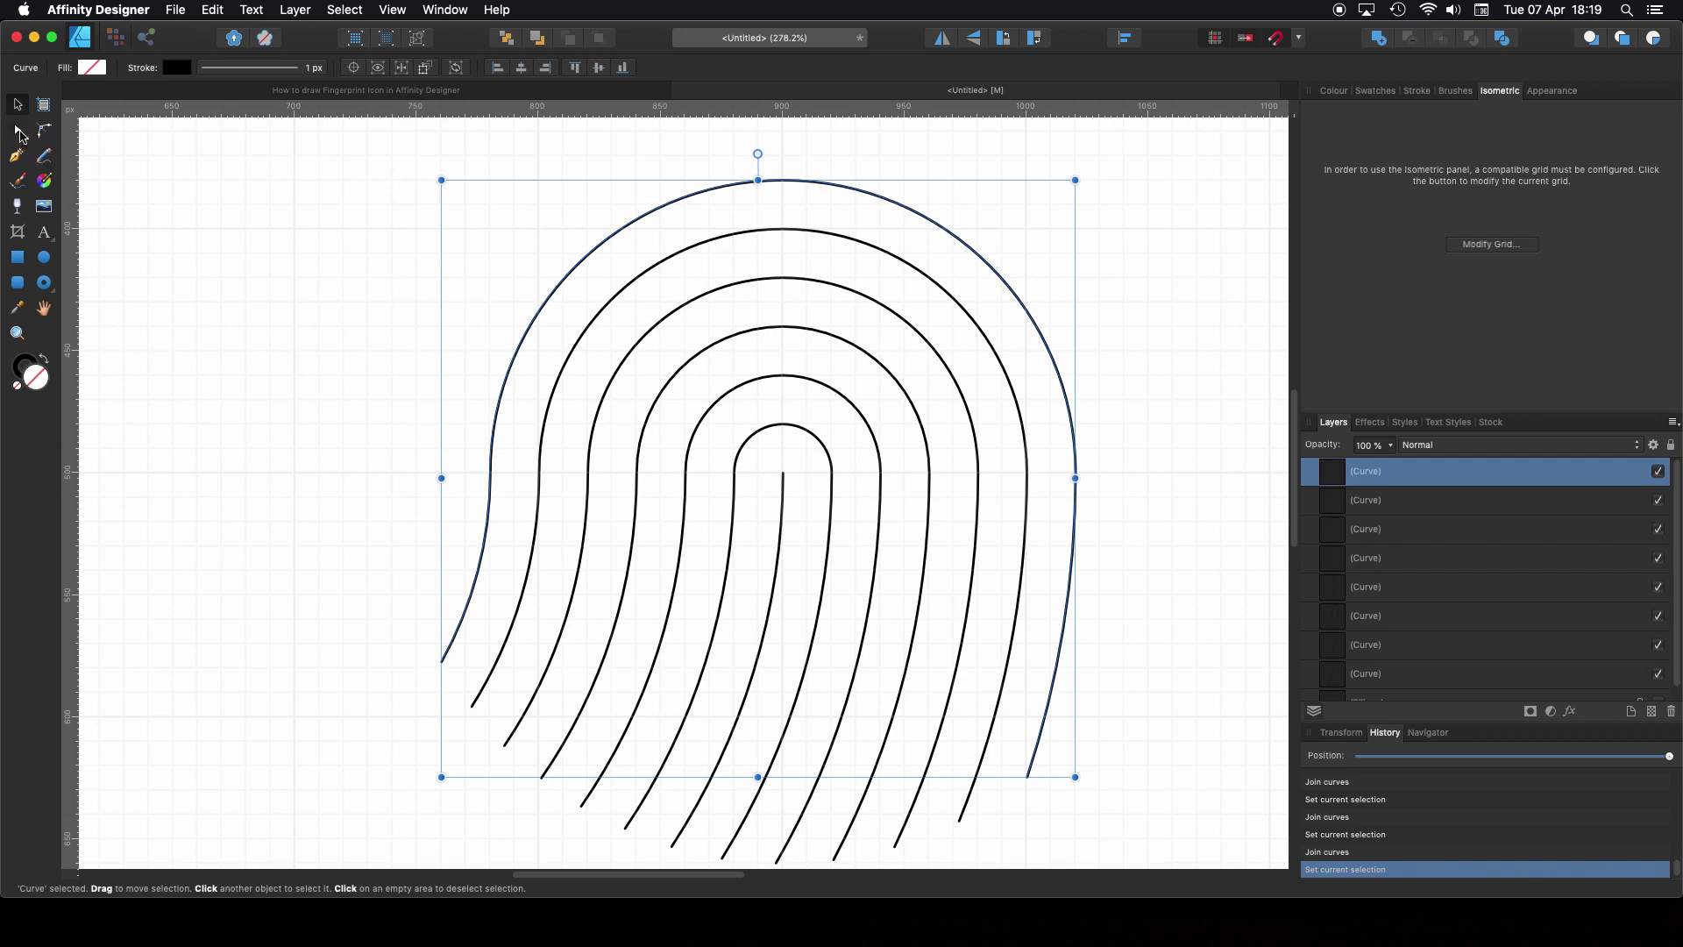
click(19, 132)
scroll(670, 267, up, 3)
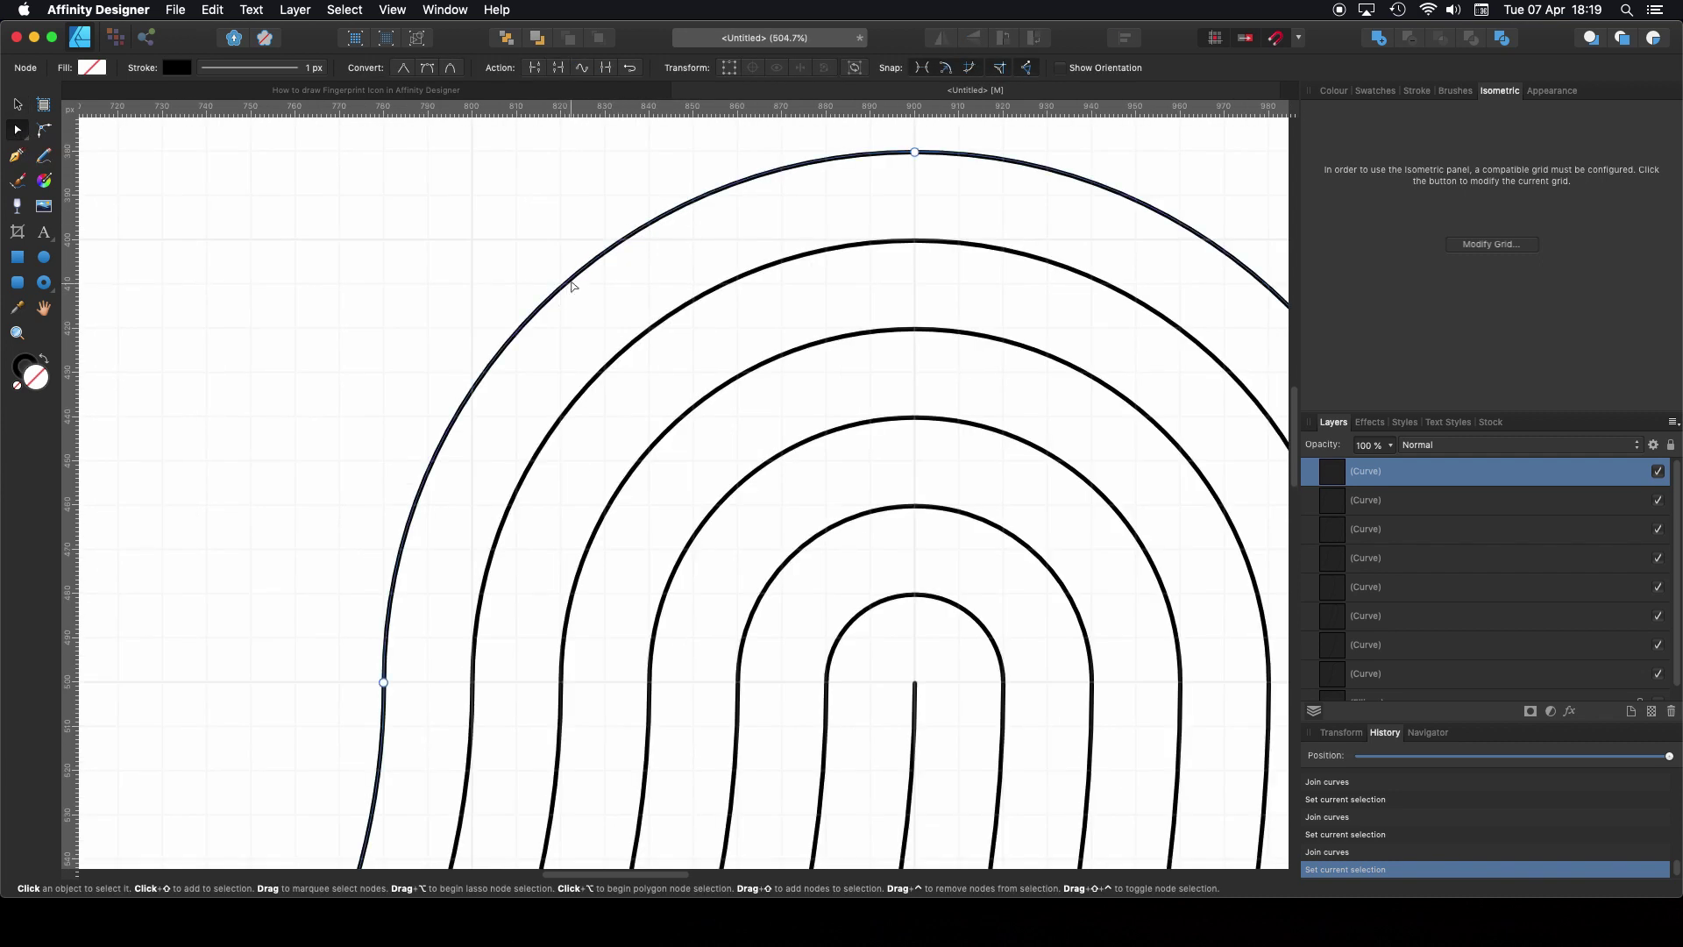
click(572, 277)
click(622, 235)
scroll(616, 244, up, 4)
click(611, 245)
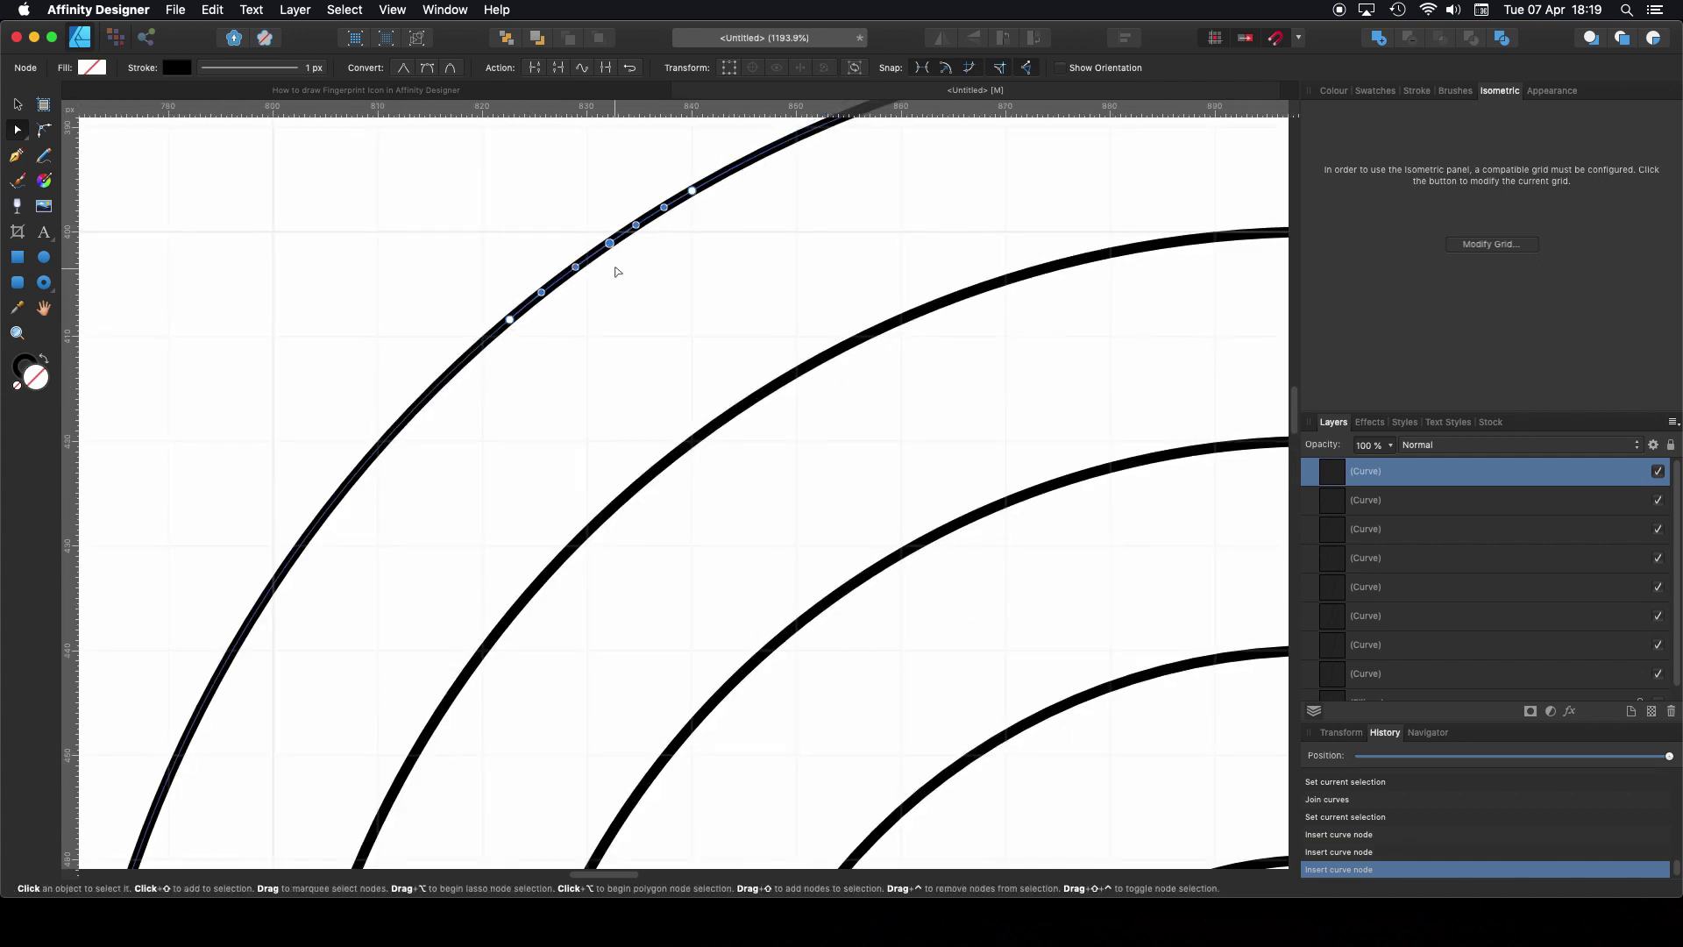
Step: Break the outermost curve at the middle new node and delete both resulting end nodes to open a gap
click(534, 68)
click(611, 243)
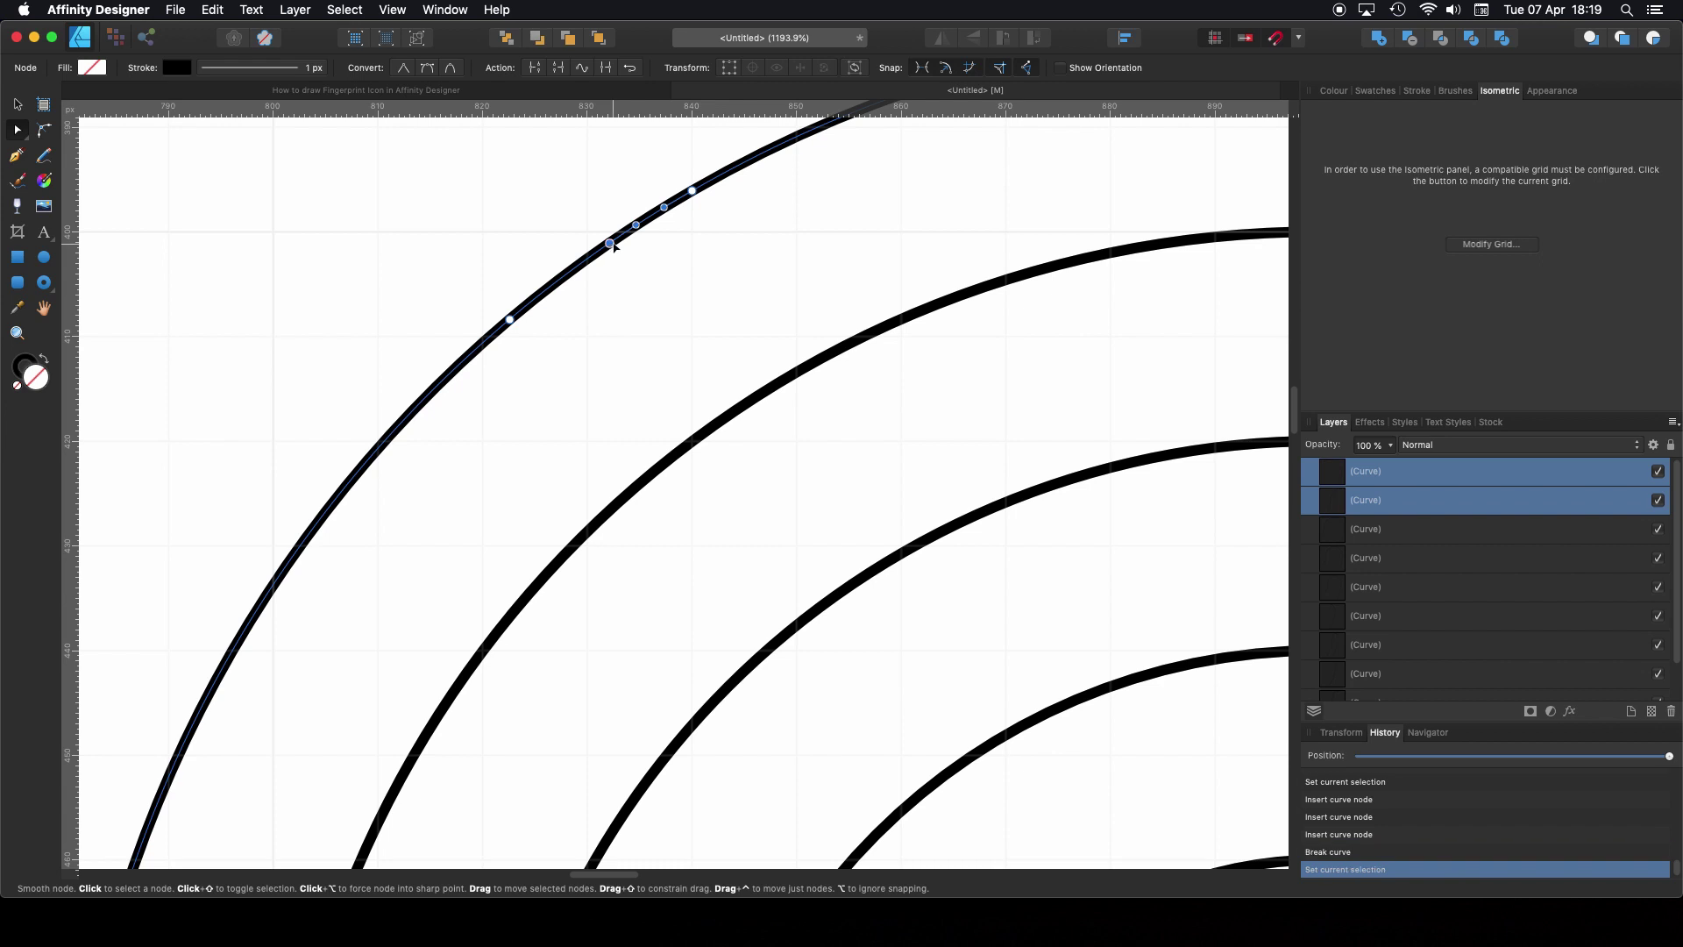
key(BackSpace)
click(610, 243)
key(BackSpace)
Step: Insert three closely spaced nodes on the outermost curve's left leg just below the arc
scroll(634, 267, down, 5)
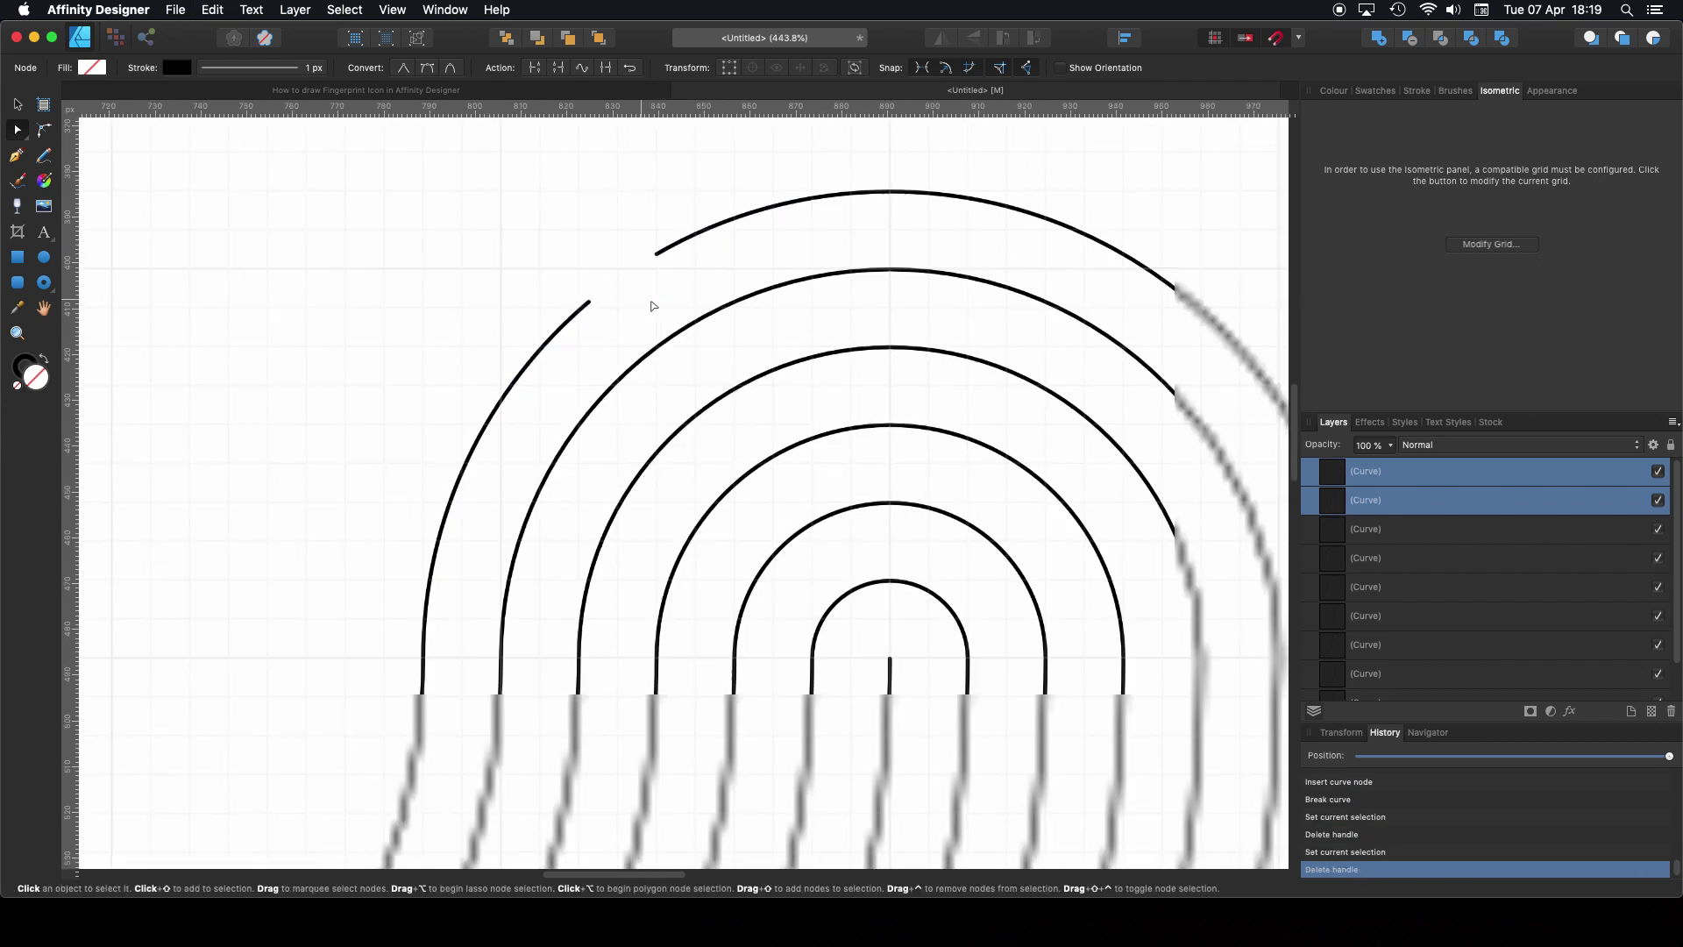
scroll(625, 450, down, 5)
scroll(625, 449, left, 3)
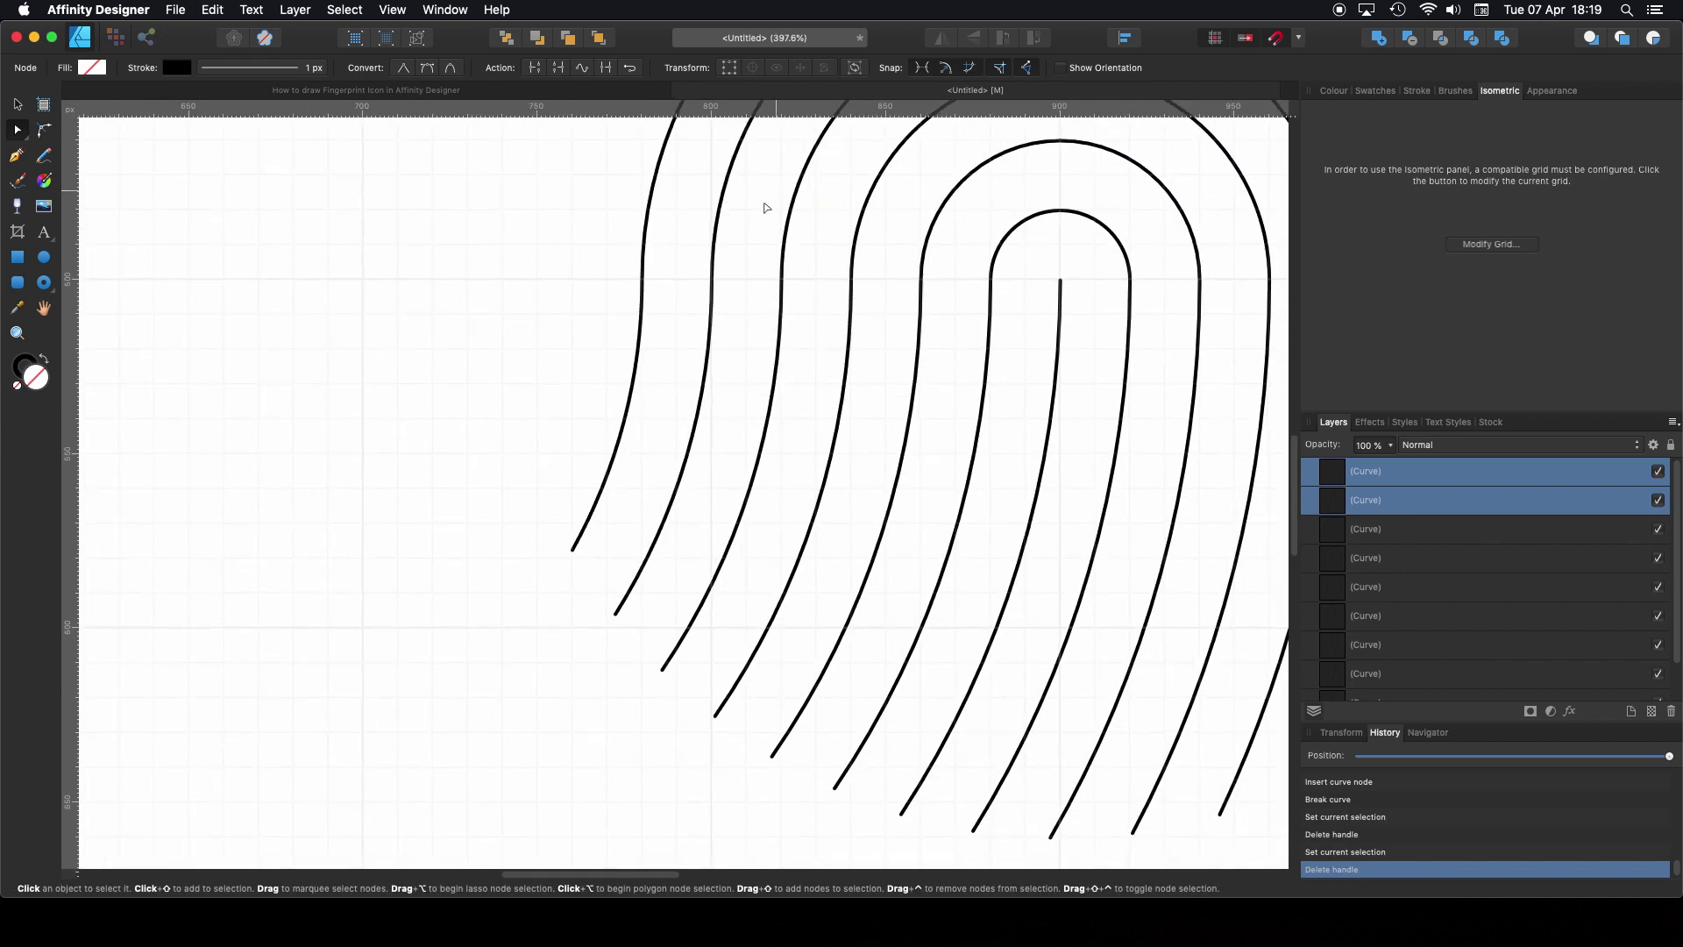
scroll(635, 373, up, 3)
click(665, 191)
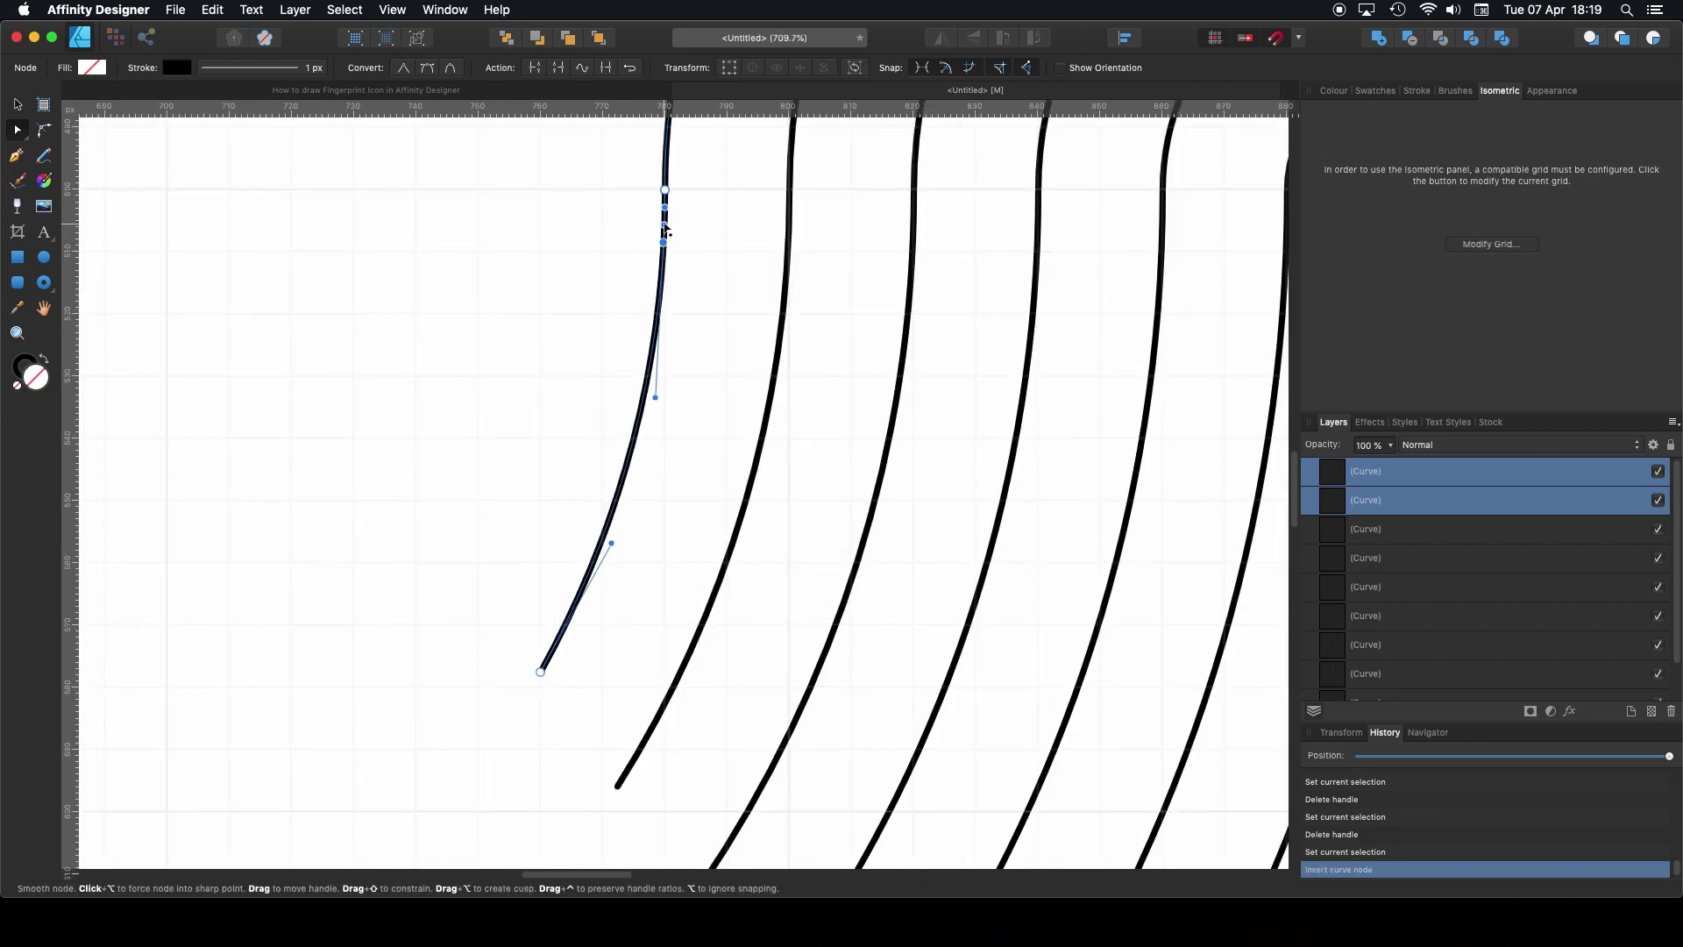
scroll(665, 241, up, 3)
click(661, 200)
click(662, 207)
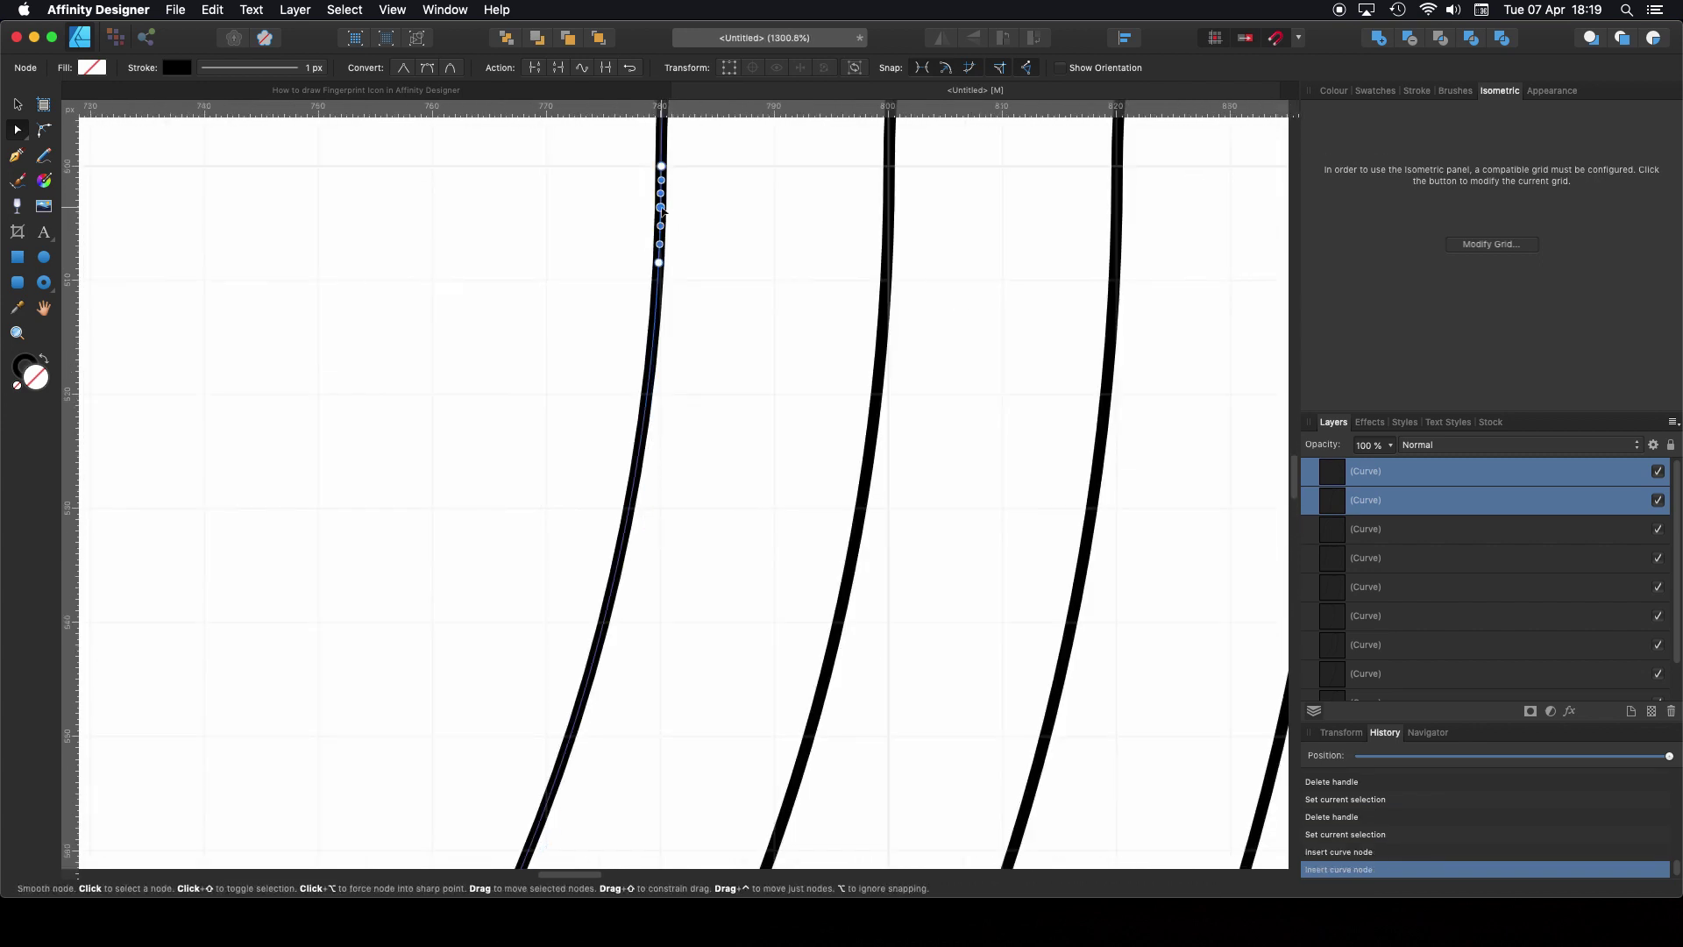
Step: Break the outermost curve's left leg at the middle new node and delete both resulting end nodes to open a gap
click(534, 67)
click(662, 207)
key(Delete)
click(662, 208)
key(Delete)
scroll(699, 225, down, 10)
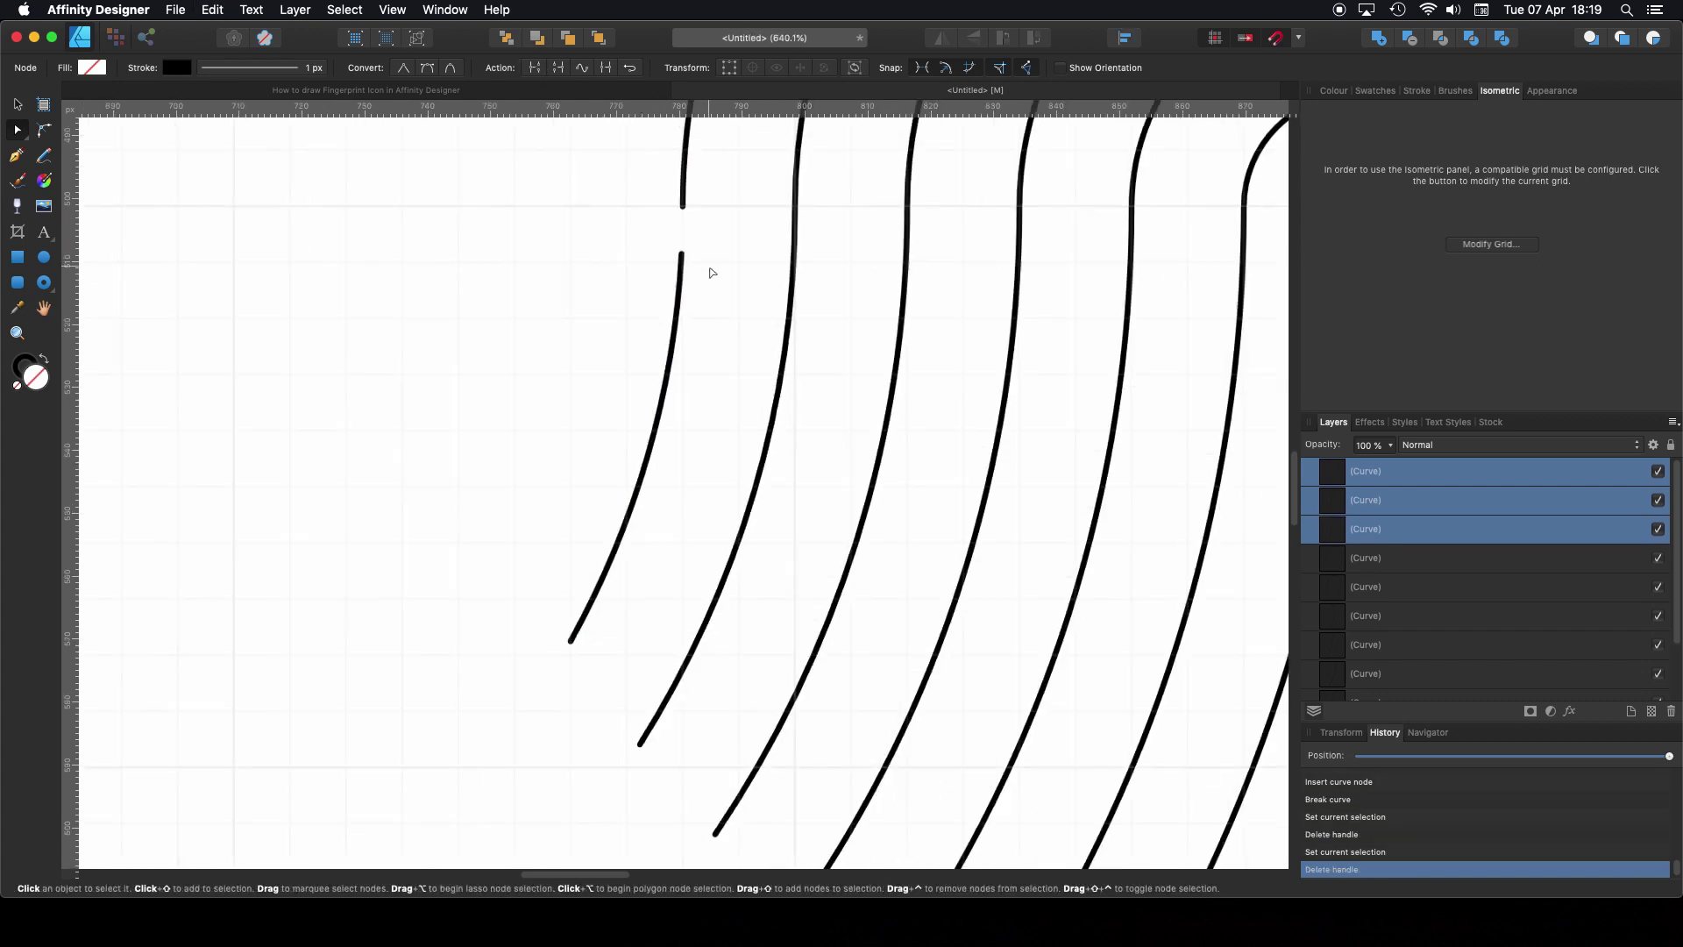
Step: Examine the whole fingerprint to decide where the inner curves need gaps
scroll(687, 480, up, 5)
scroll(686, 480, right, 5)
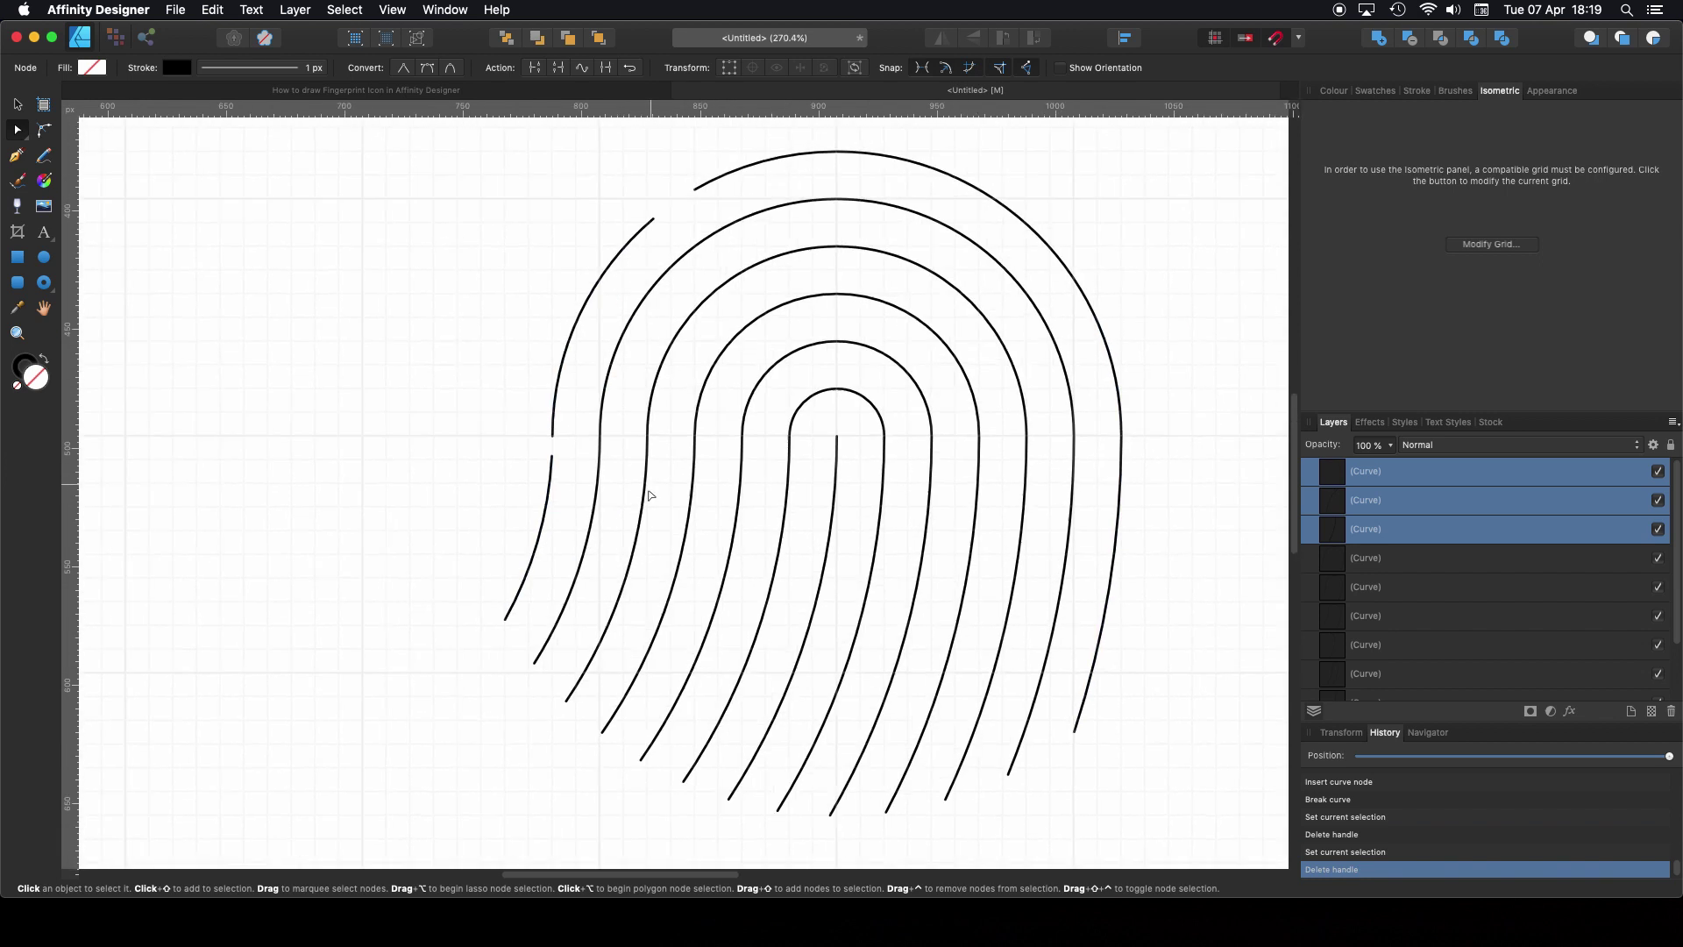
scroll(667, 380, right, 3)
scroll(667, 380, up, 2)
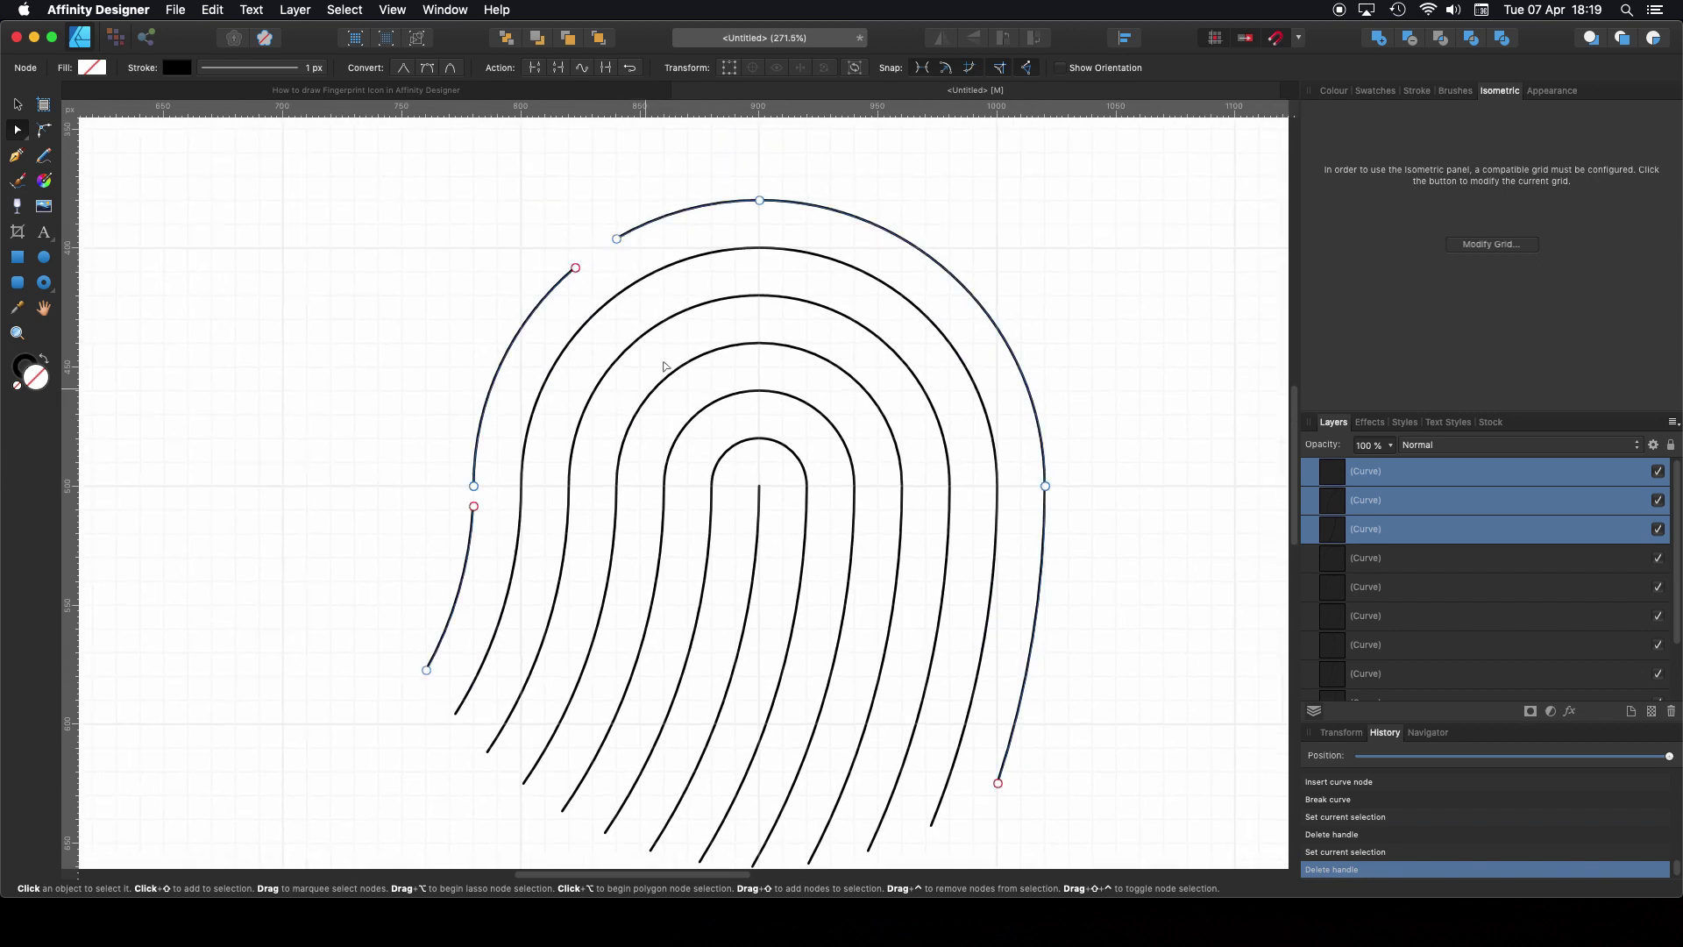
scroll(1036, 458, down, 5)
scroll(959, 357, right, 2)
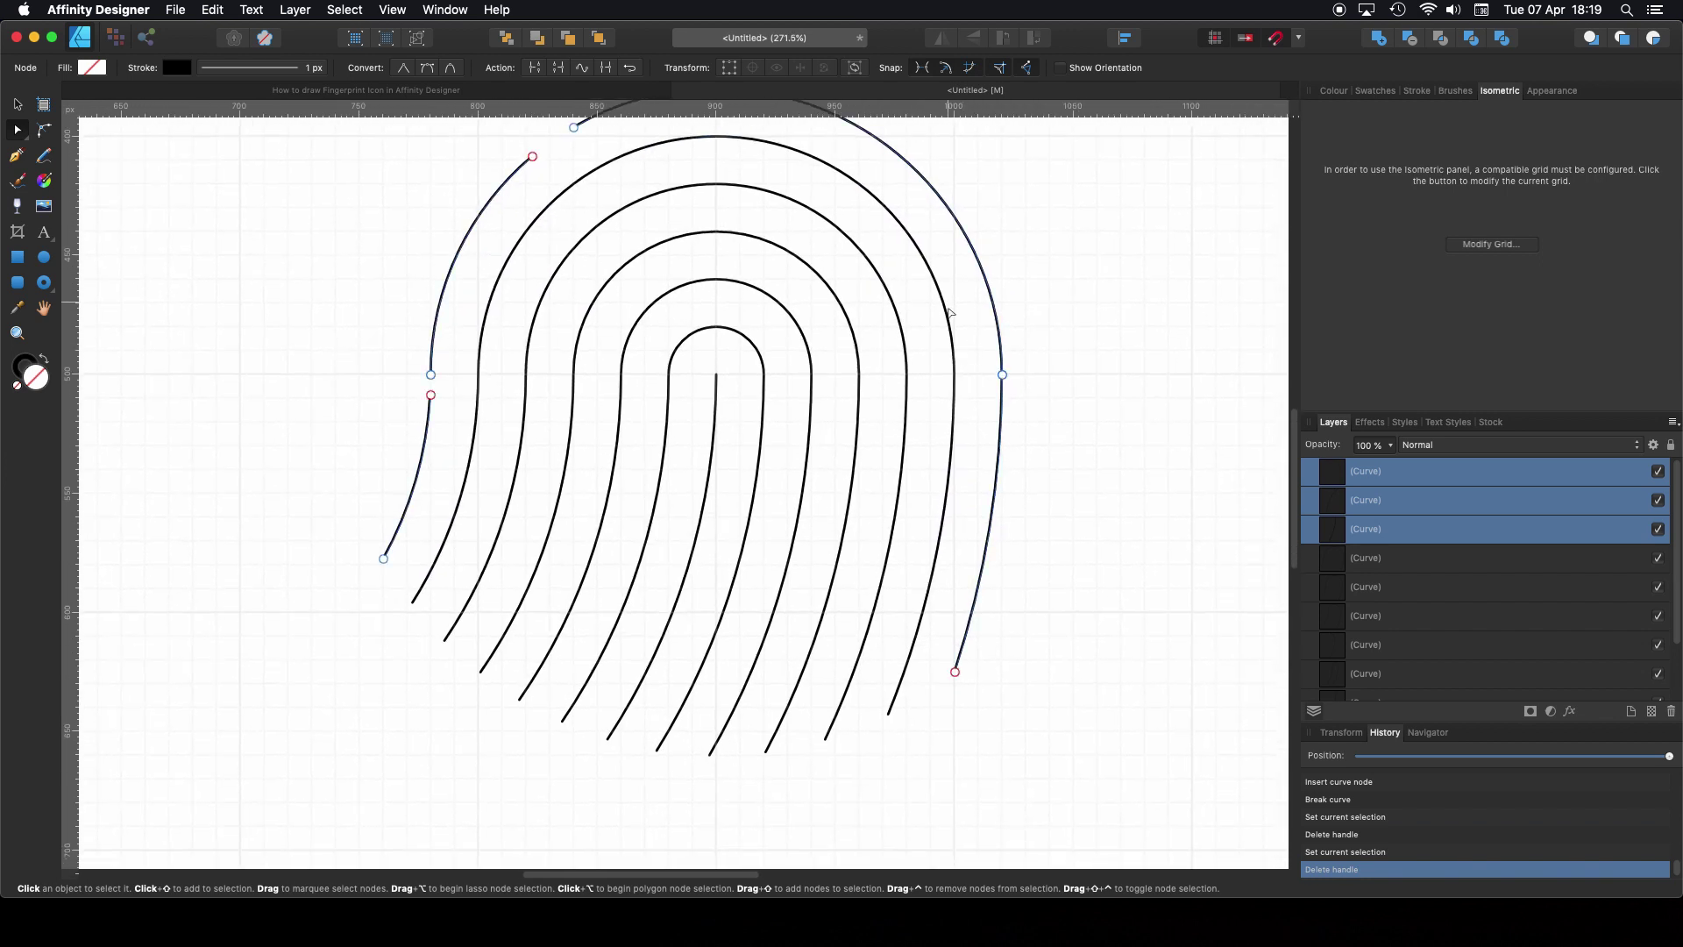
scroll(661, 427, left, 3)
scroll(660, 427, up, 1)
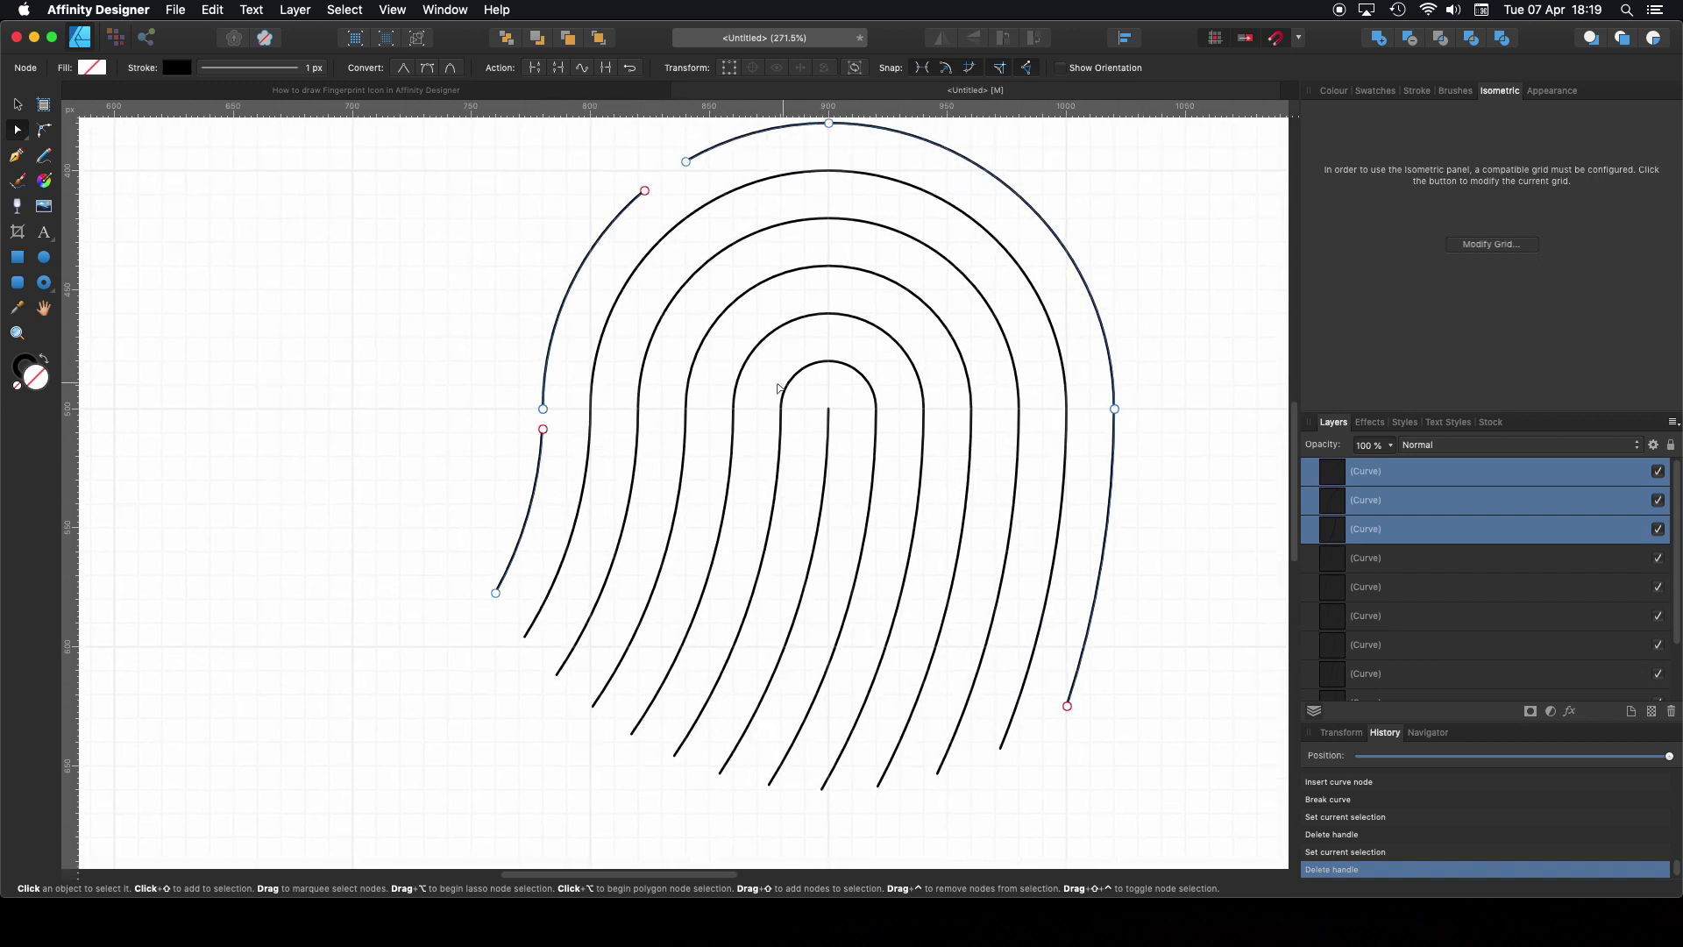
scroll(698, 375, right, 3)
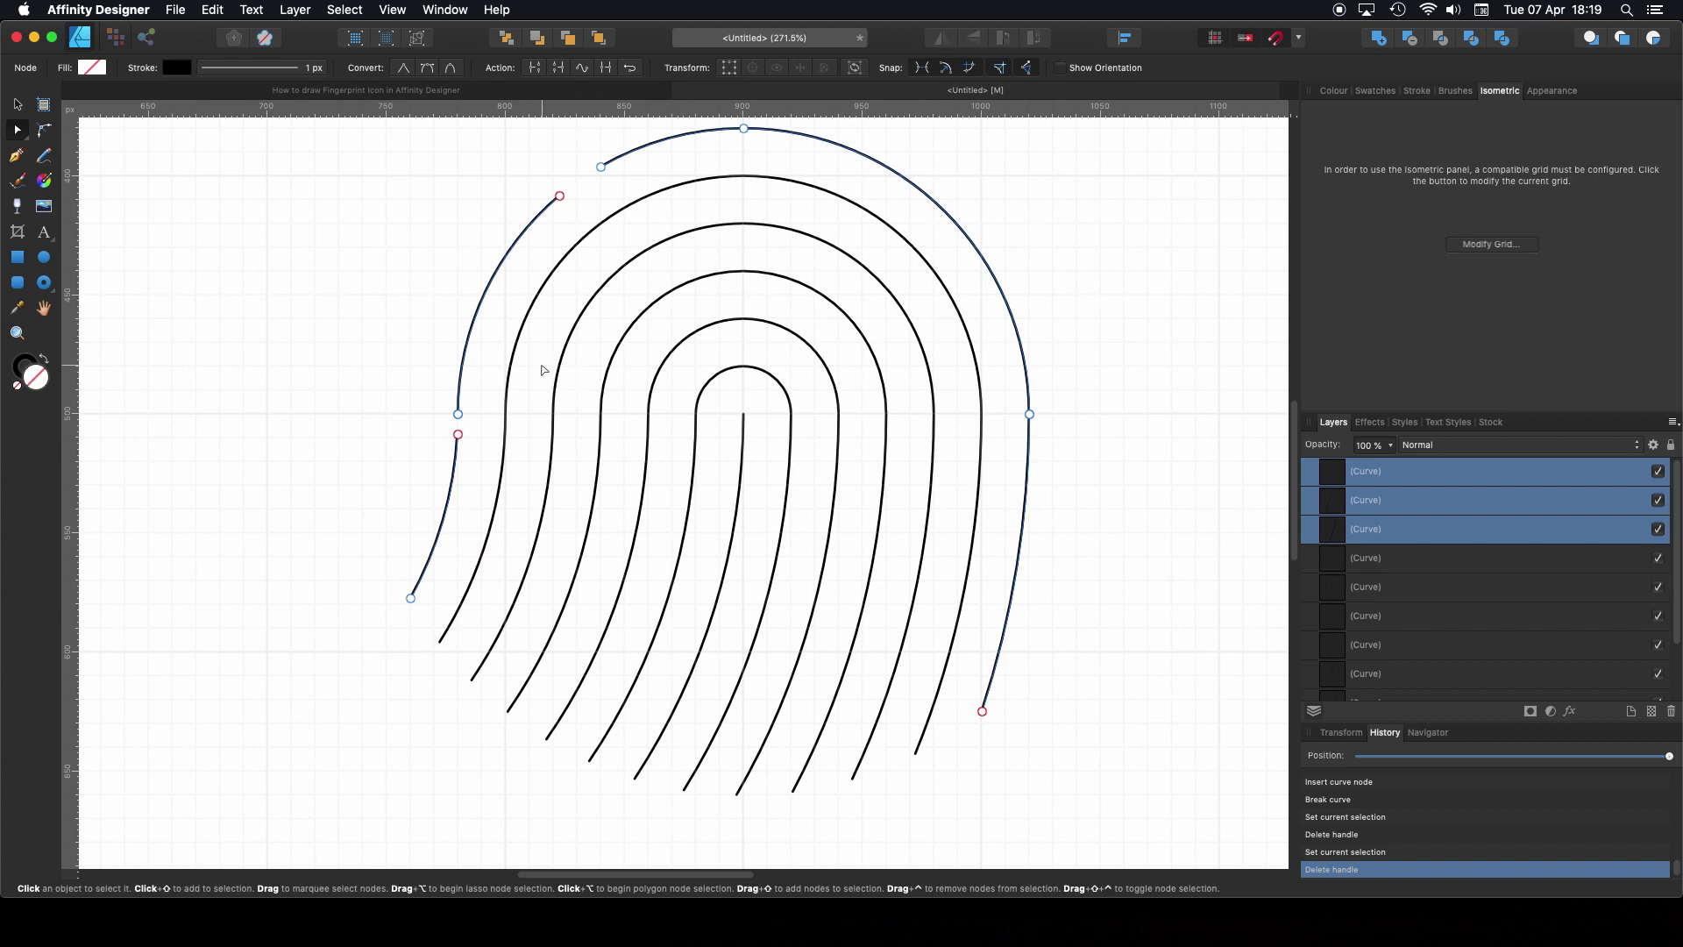
Step: Insert three nodes on the upper-left part of the second outermost curve and break it at the middle one
scroll(543, 366, up, 5)
scroll(477, 481, up, 3)
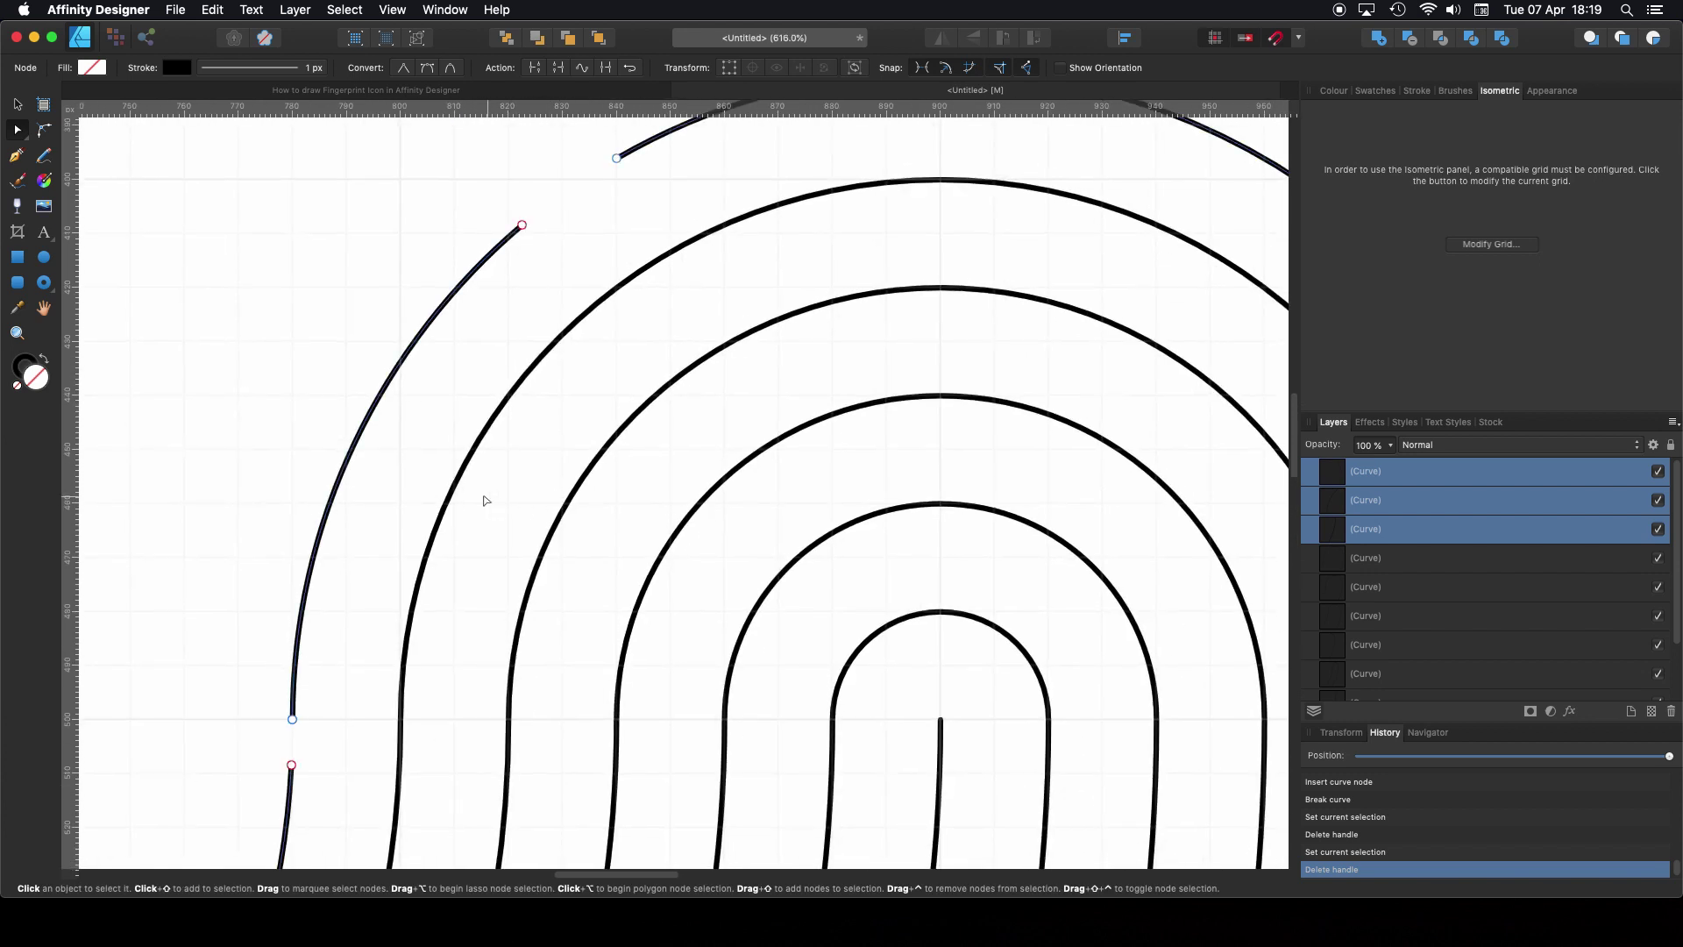
click(460, 483)
click(520, 382)
click(502, 405)
click(494, 419)
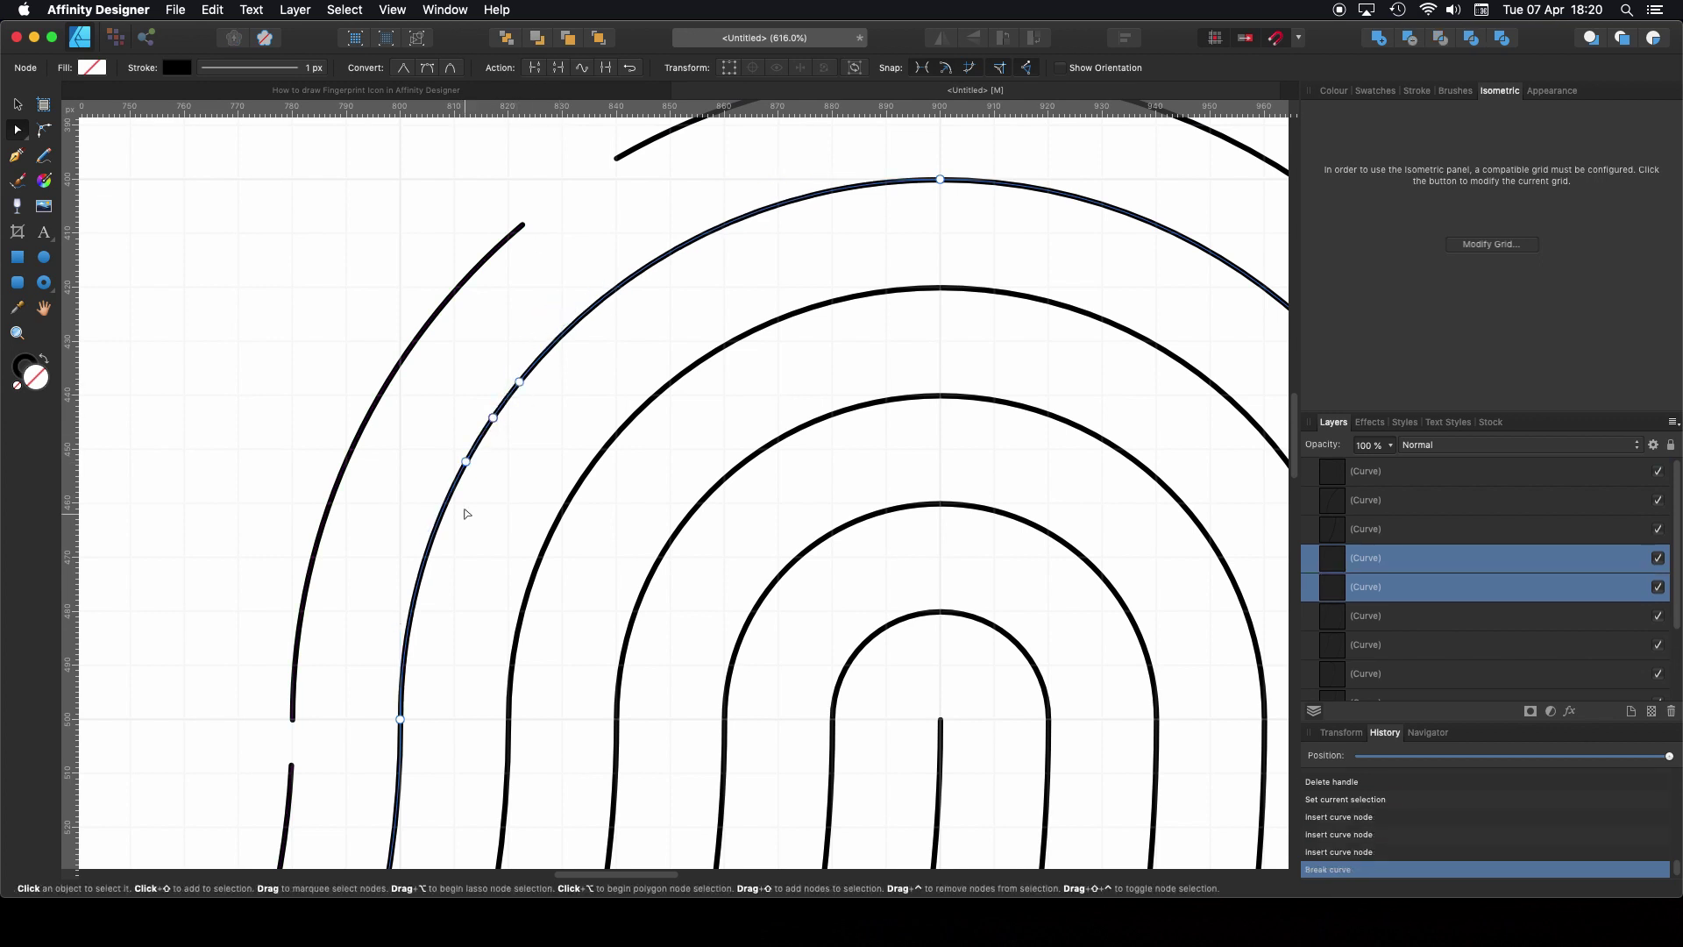
Step: Open a gap just right of the top of the third curve from the outside by deleting its broken end nodes
scroll(499, 394, down, 2)
click(736, 295)
click(736, 295)
key(Delete)
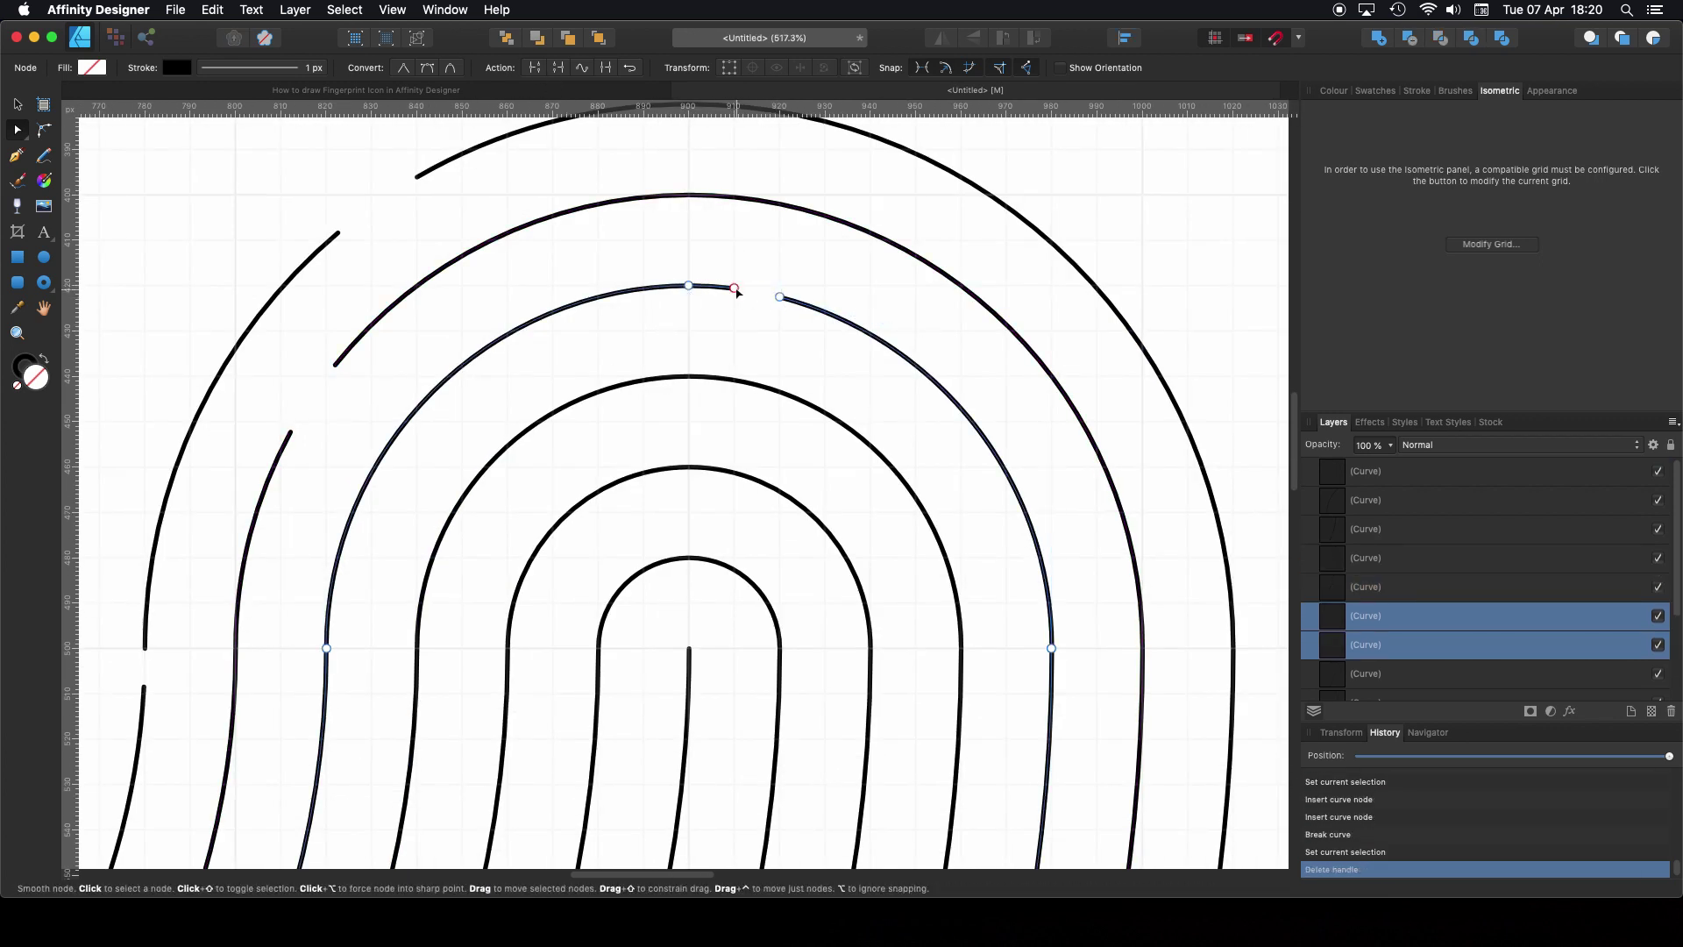
Step: Open a gap in the third curve's right leg below the arc and another in the lower half of its left leg
scroll(736, 289, down, 2)
scroll(780, 565, down, 3)
shift+click(795, 605)
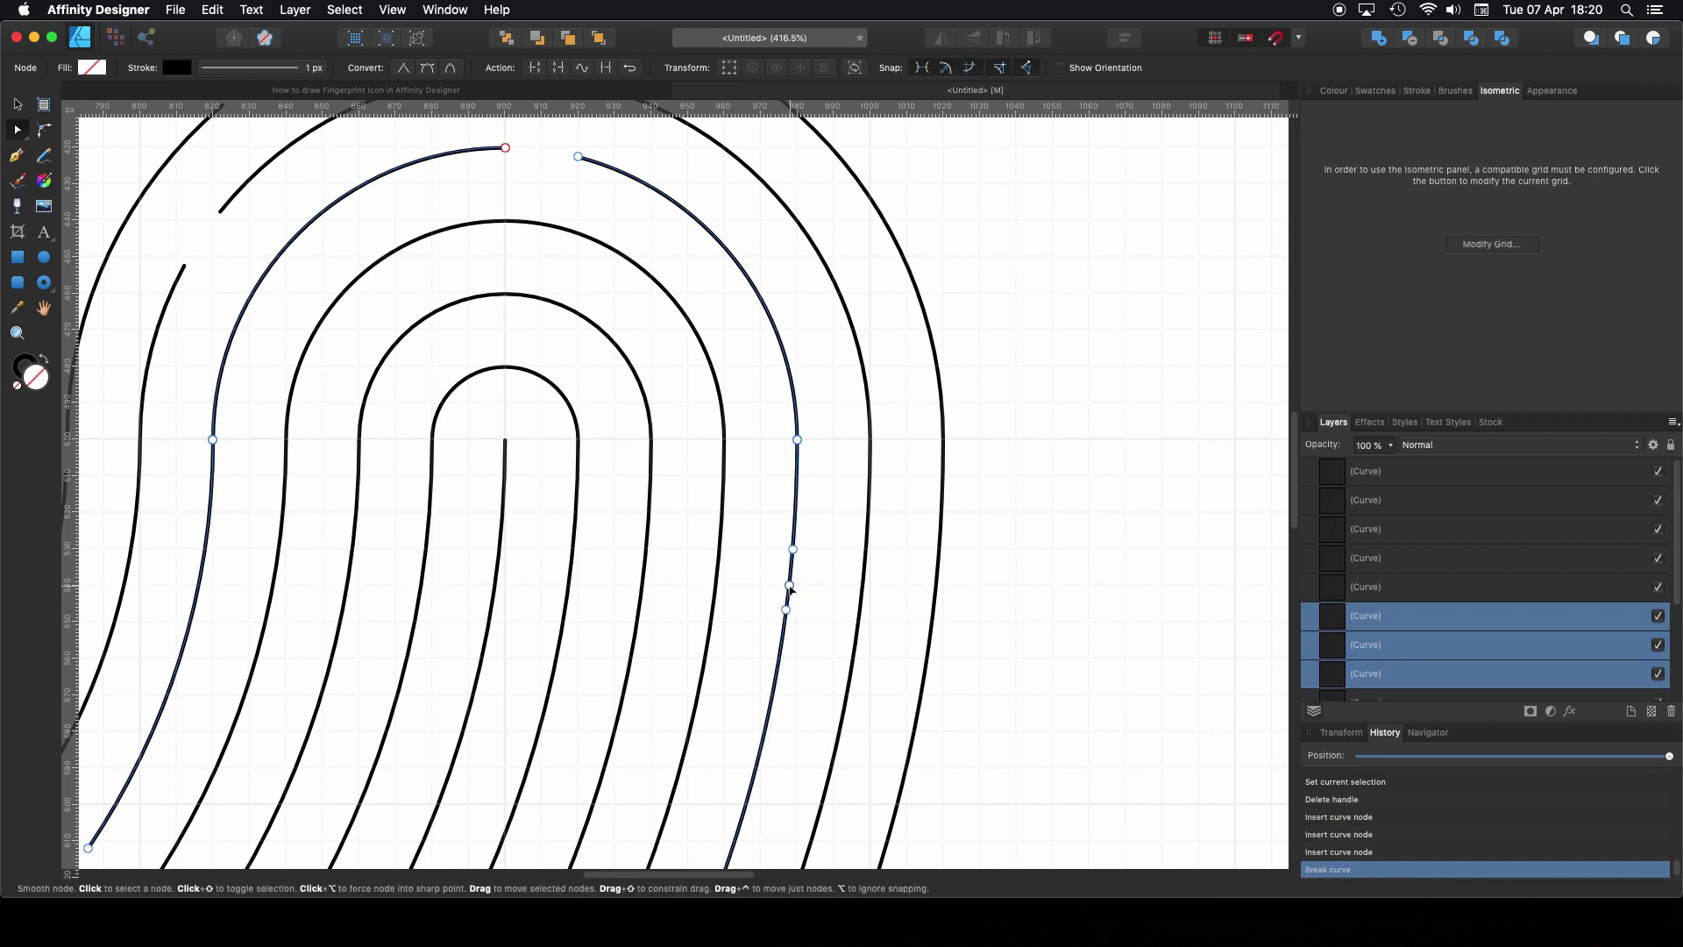
scroll(806, 595, down, 3)
triple_click(420, 484)
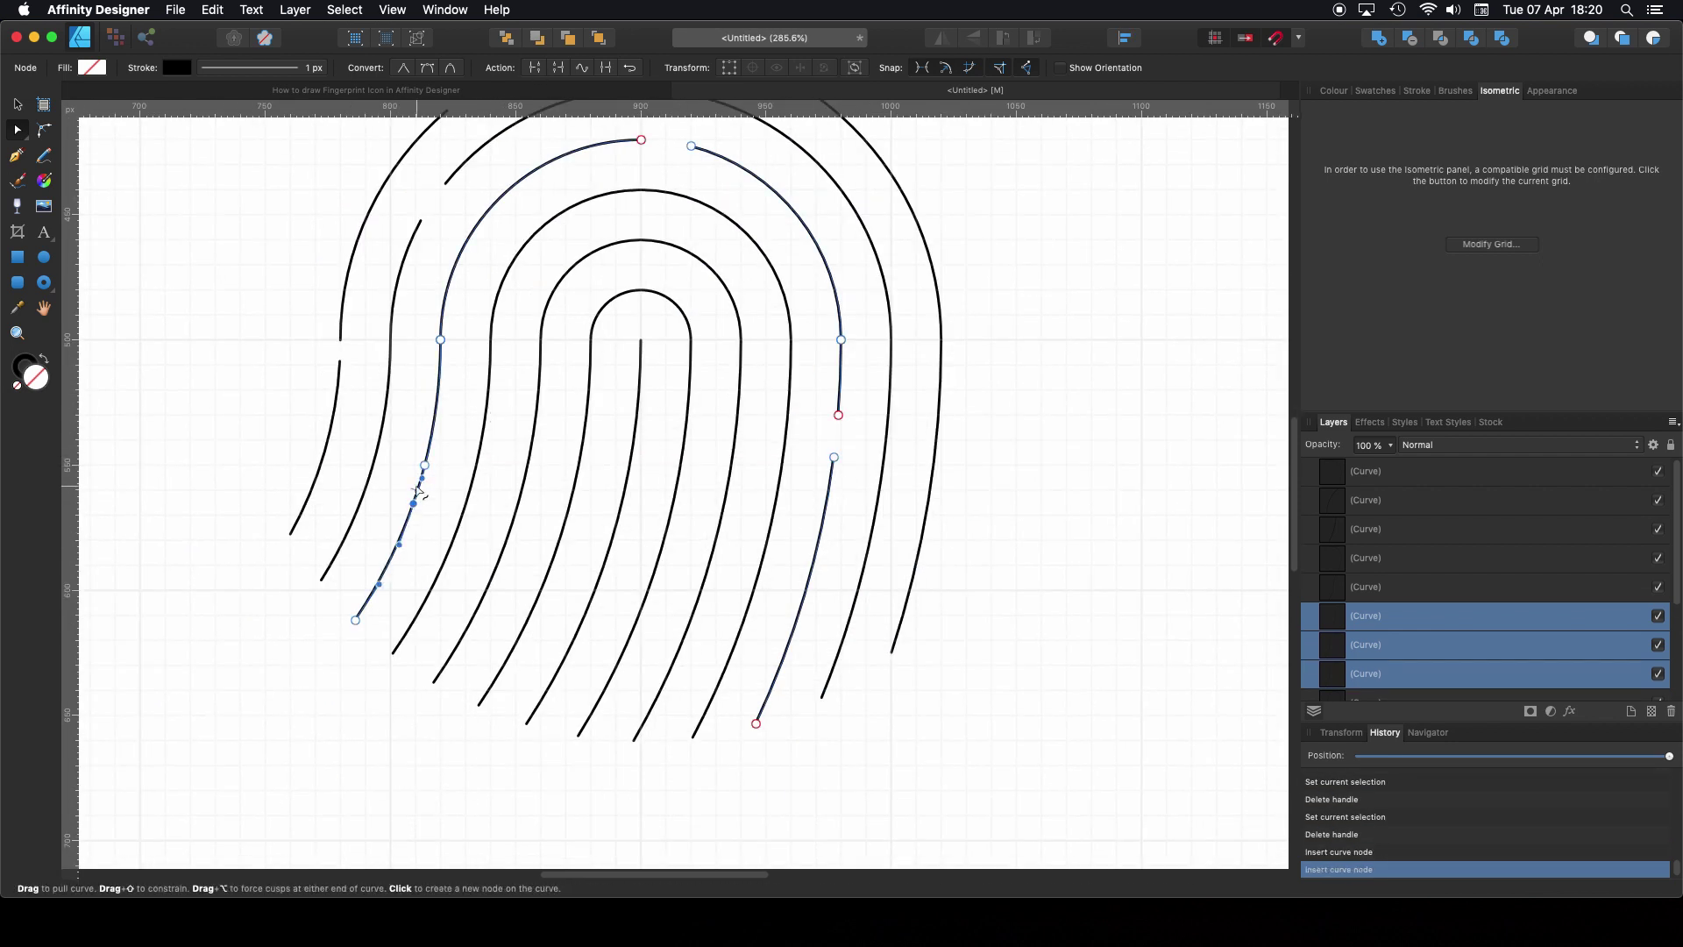
Step: Open two gaps in the fourth curve from the outside, one at its arc's upper left and one near the left leg's lower end
click(489, 344)
triple_click(513, 267)
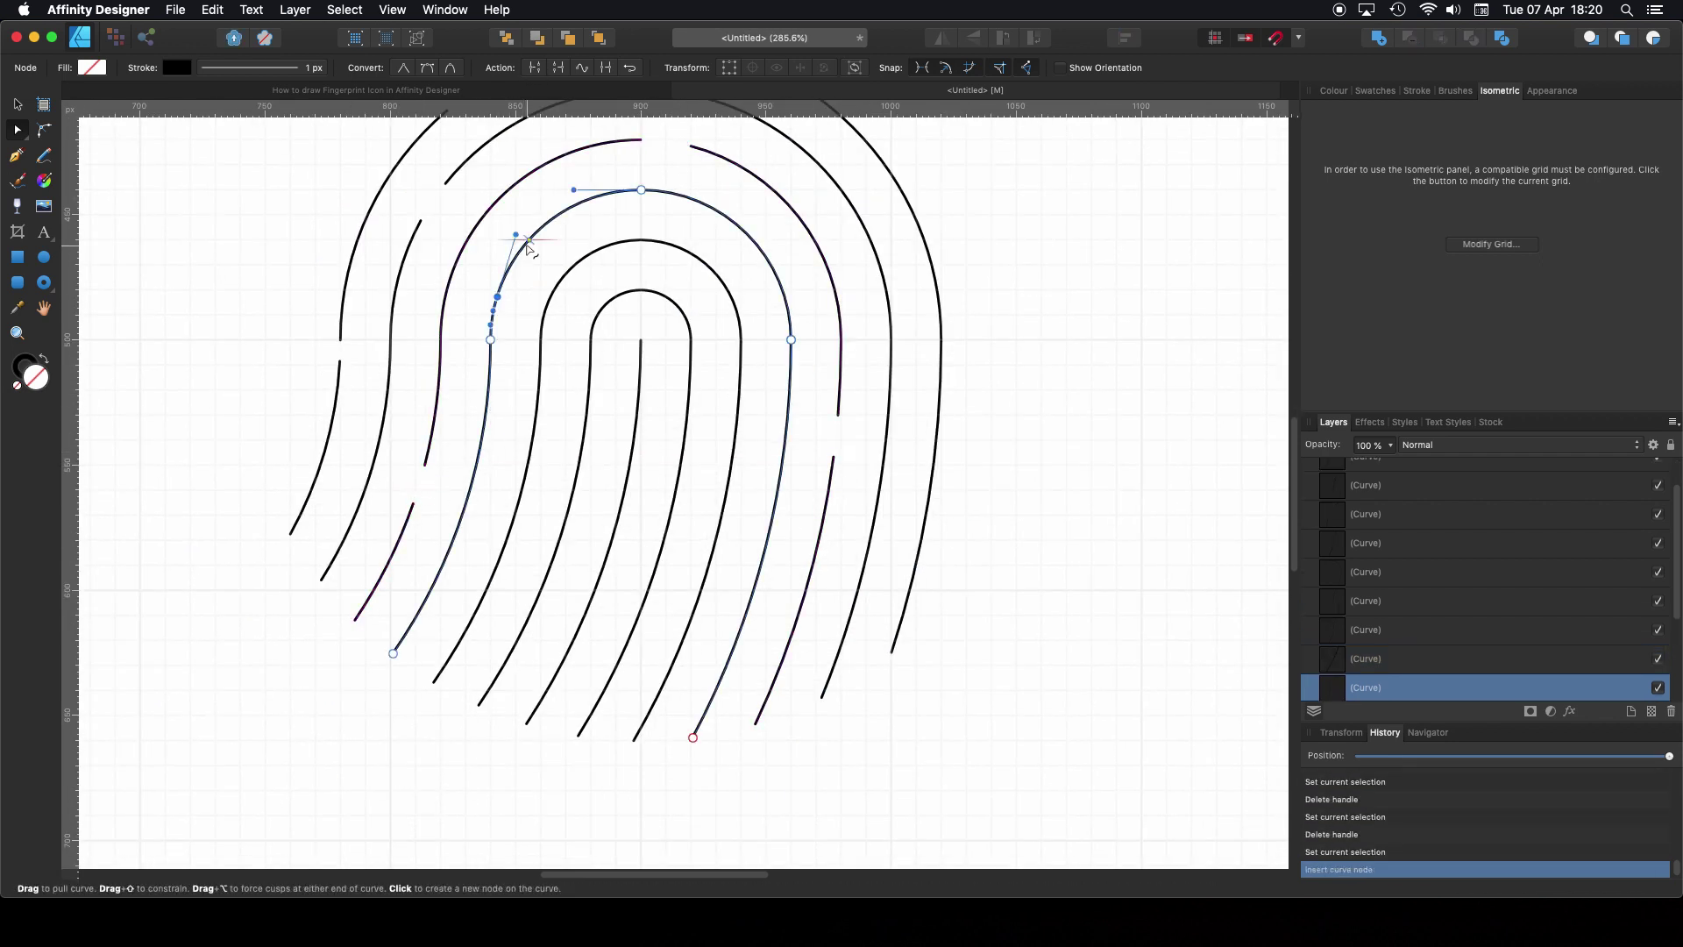
key(Delete)
double_click(409, 635)
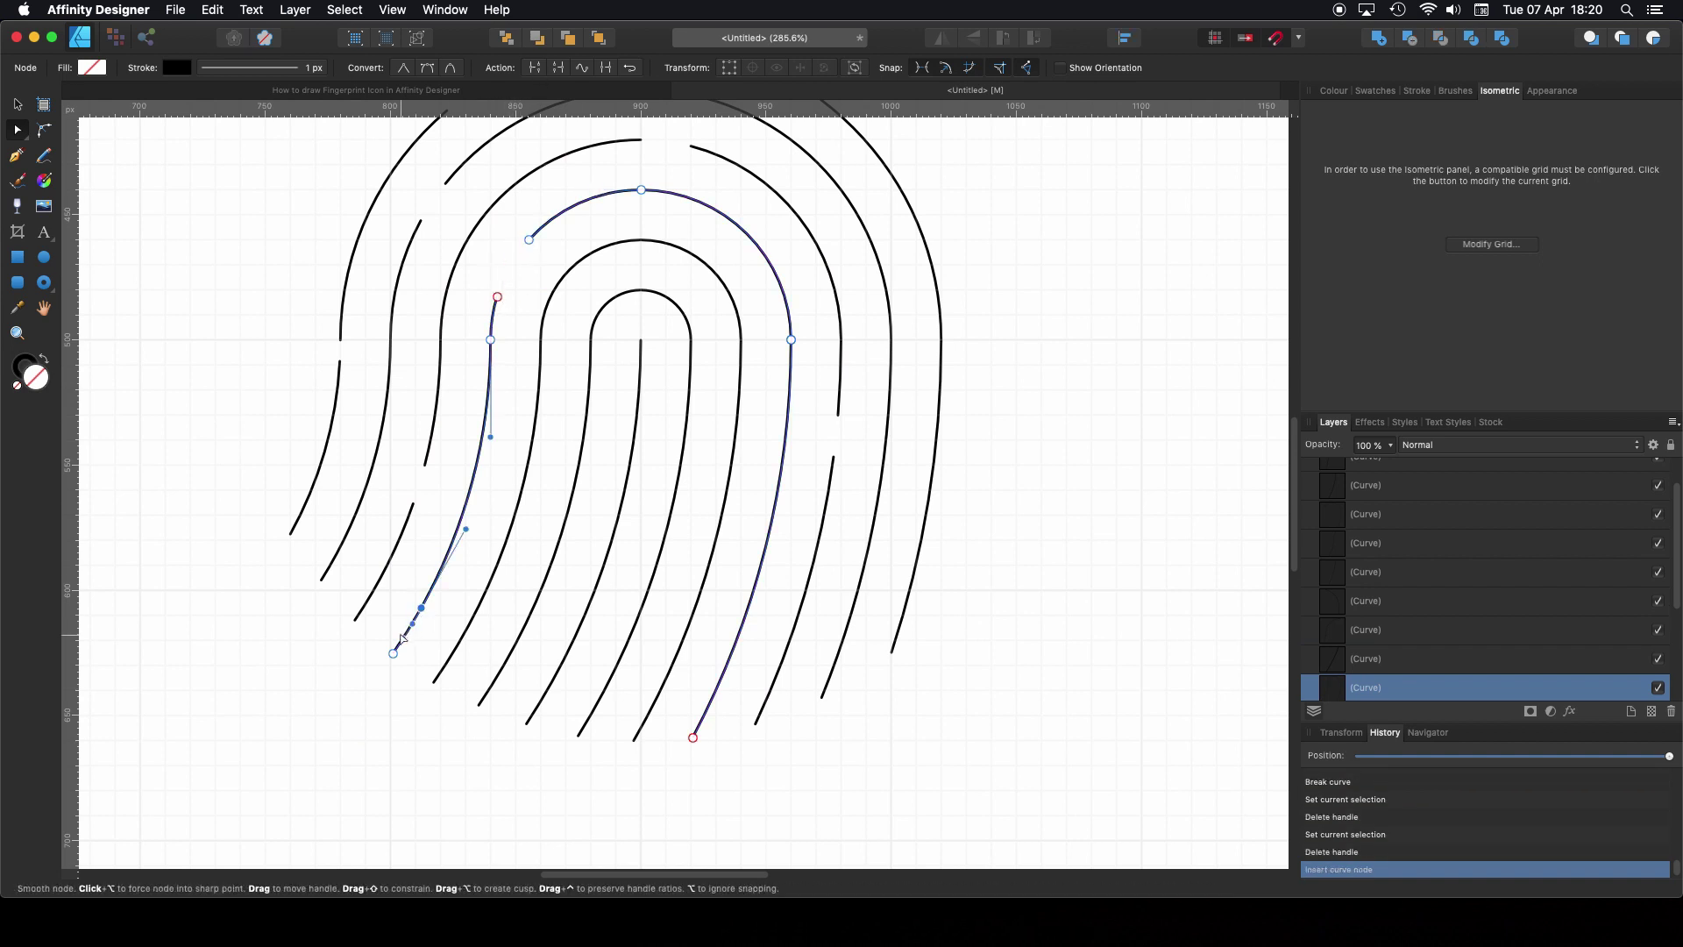
scroll(409, 635, up, 5)
click(412, 628)
key(Delete)
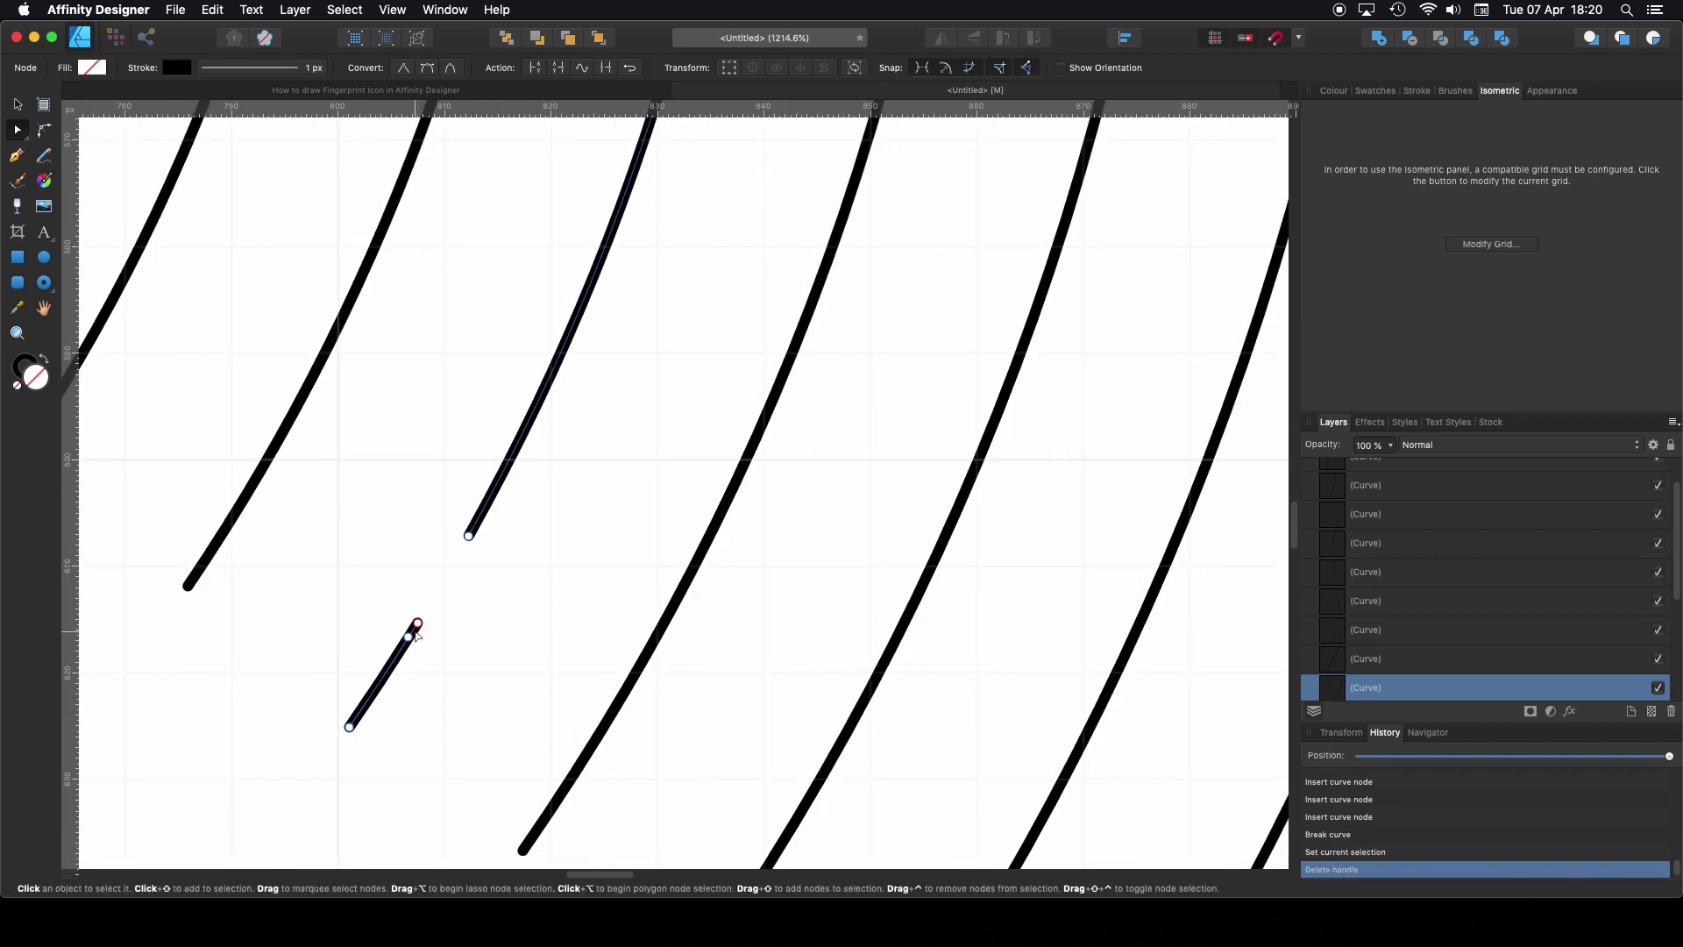
Step: Open a gap in the left leg of the fifth curve from the outside, a little below its arc
scroll(628, 534, down, 8)
click(622, 414)
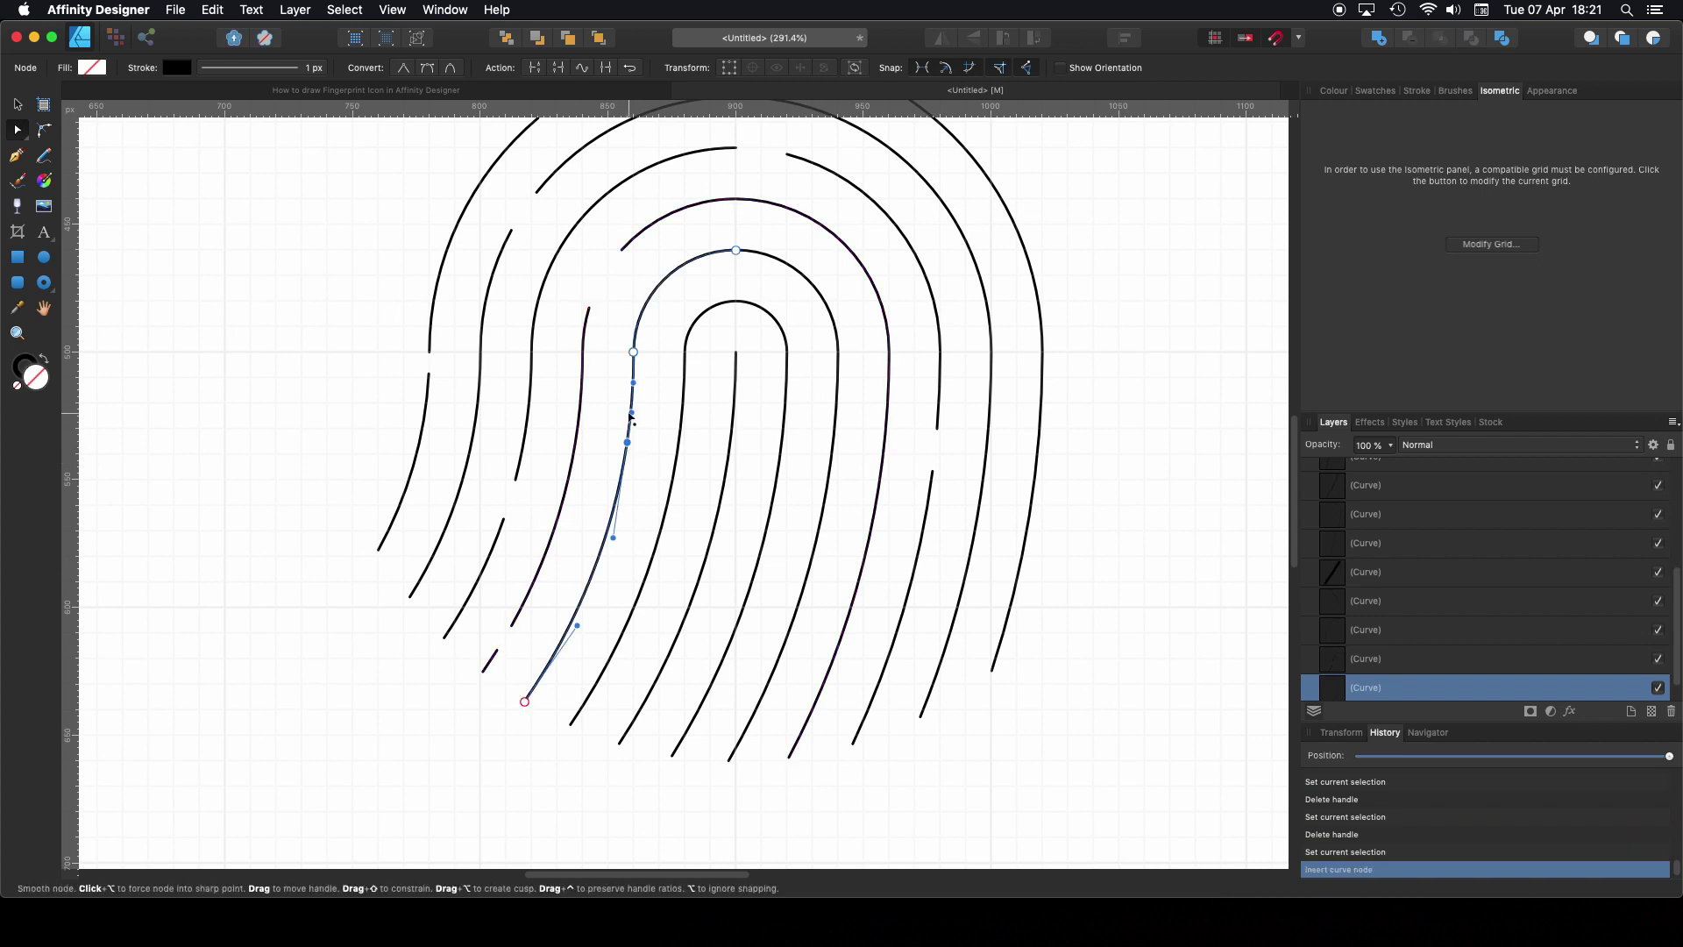
scroll(628, 417, up, 4)
scroll(628, 417, up, 2)
key(super+z)
key(super+z)
scroll(649, 421, down, 3)
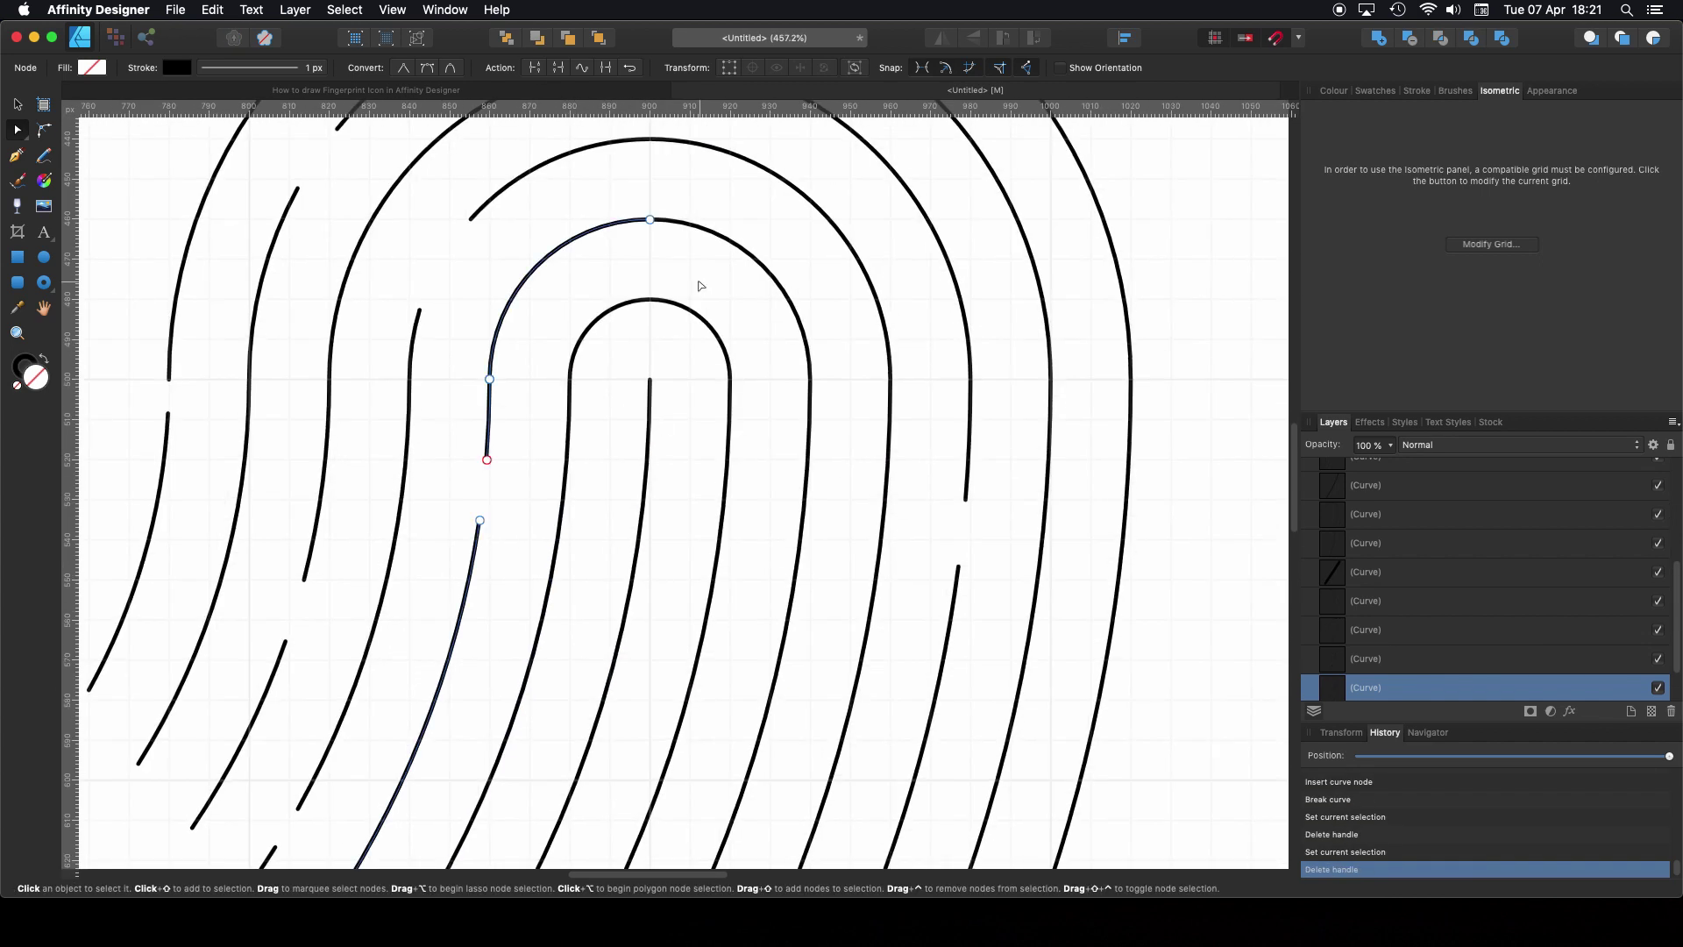
Step: Break the fifth curve's arc just right of its top and delete the end nodes to leave a gap
click(693, 226)
click(692, 226)
key(Delete)
Step: Insert nodes on the innermost arc's right leg, break it at the middle one and delete the end nodes
scroll(748, 324, down, 2)
click(741, 408)
scroll(739, 402, up, 2)
click(746, 339)
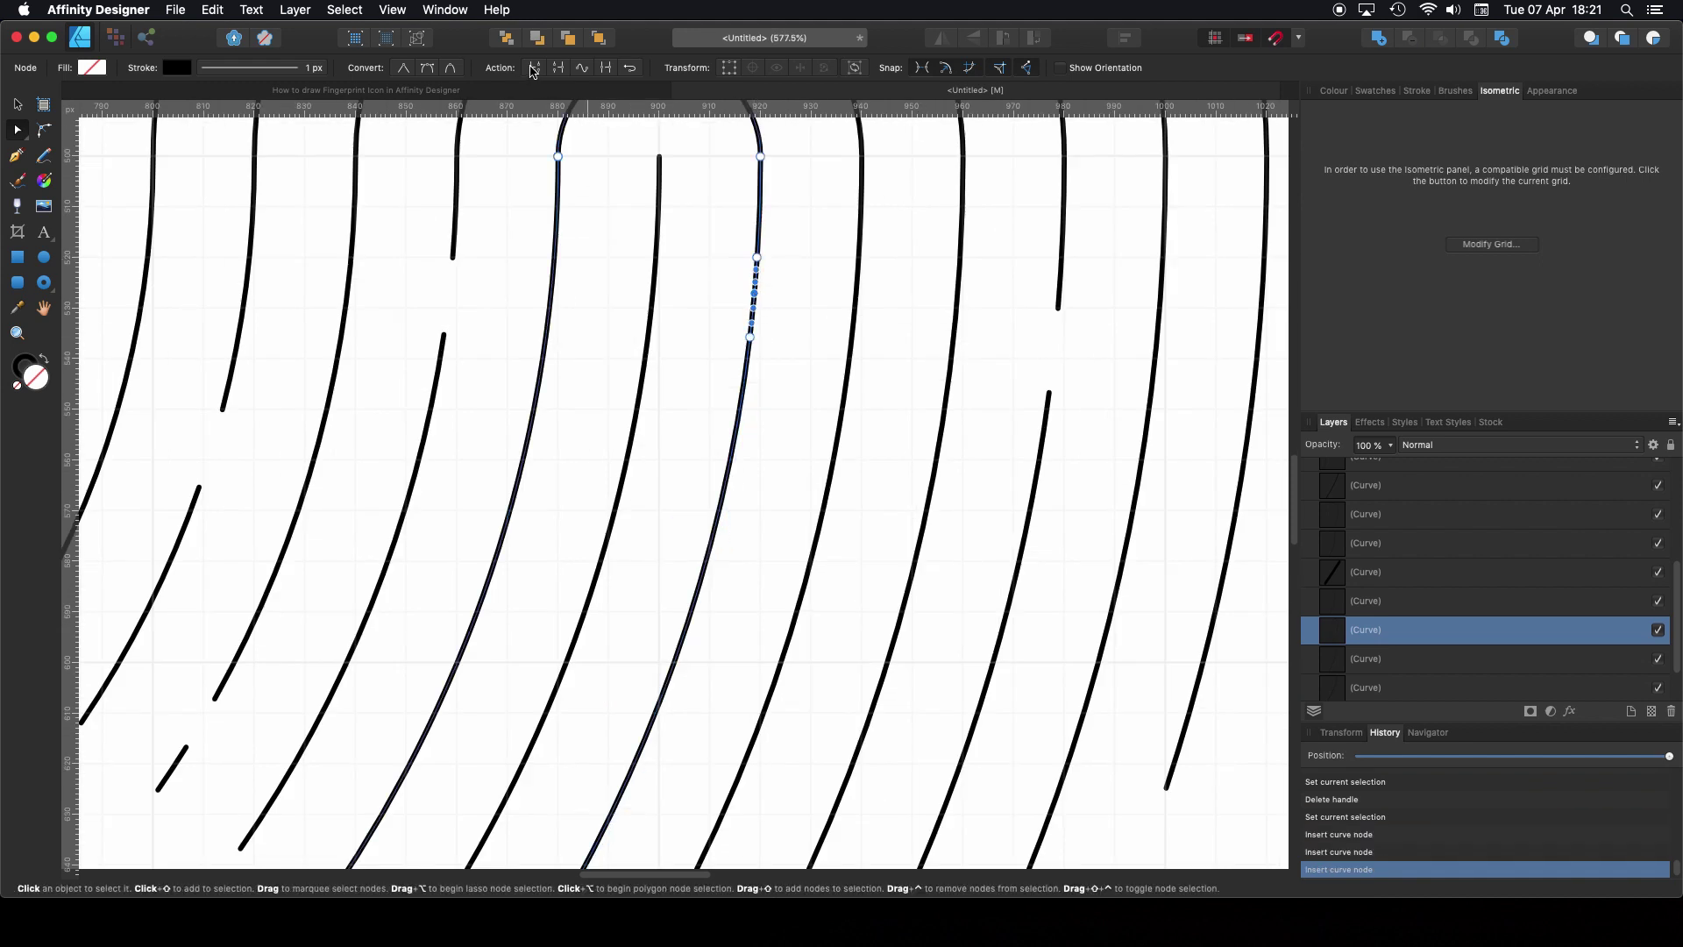
key(Delete)
Step: Open a gap in the lower half of the central ridge line using three new nodes broken at the middle one
scroll(773, 298, down, 2)
click(675, 460)
click(673, 455)
click(655, 511)
click(638, 552)
scroll(657, 512, up, 1)
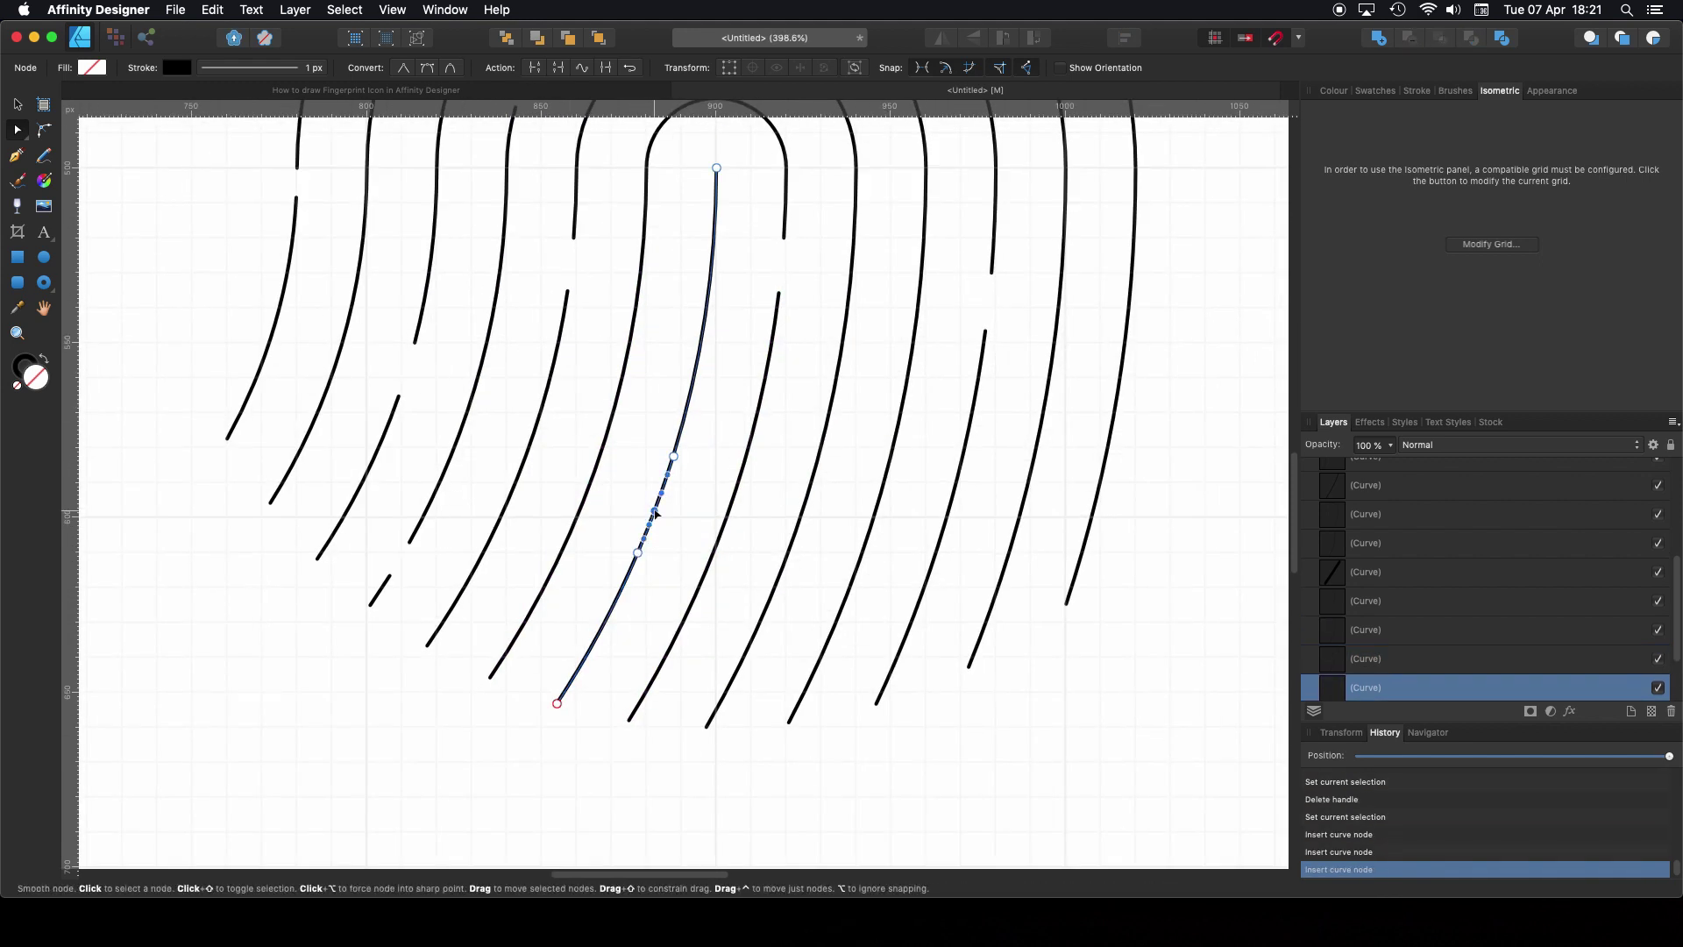
click(655, 510)
key(Delete)
Step: Insert three nodes on the lower half of the innermost curve's left leg, break it at the middle one and delete the end nodes
click(614, 407)
click(608, 433)
click(578, 518)
click(593, 483)
click(558, 69)
click(593, 483)
key(Delete)
click(591, 483)
key(Delete)
scroll(614, 482, down, 1)
key(Delete)
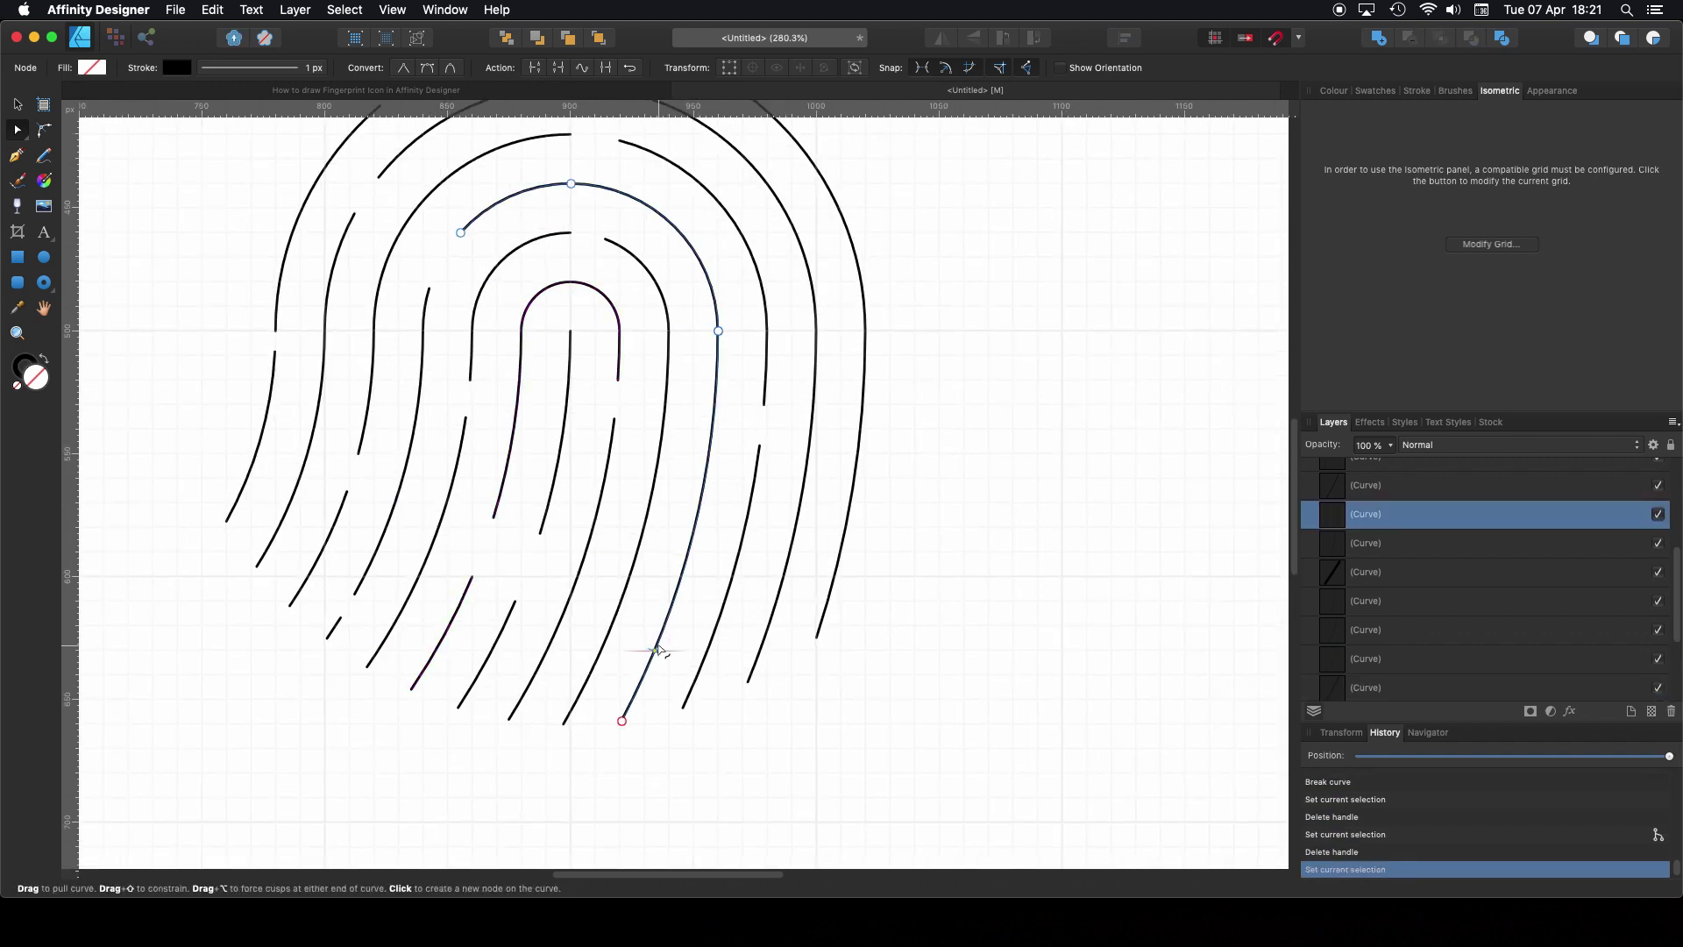
Step: Open a gap near the lower end of the fourth curve's right leg
click(669, 631)
key(super+z)
key(super+z)
click(668, 629)
click(643, 498)
scroll(645, 500, down, 2)
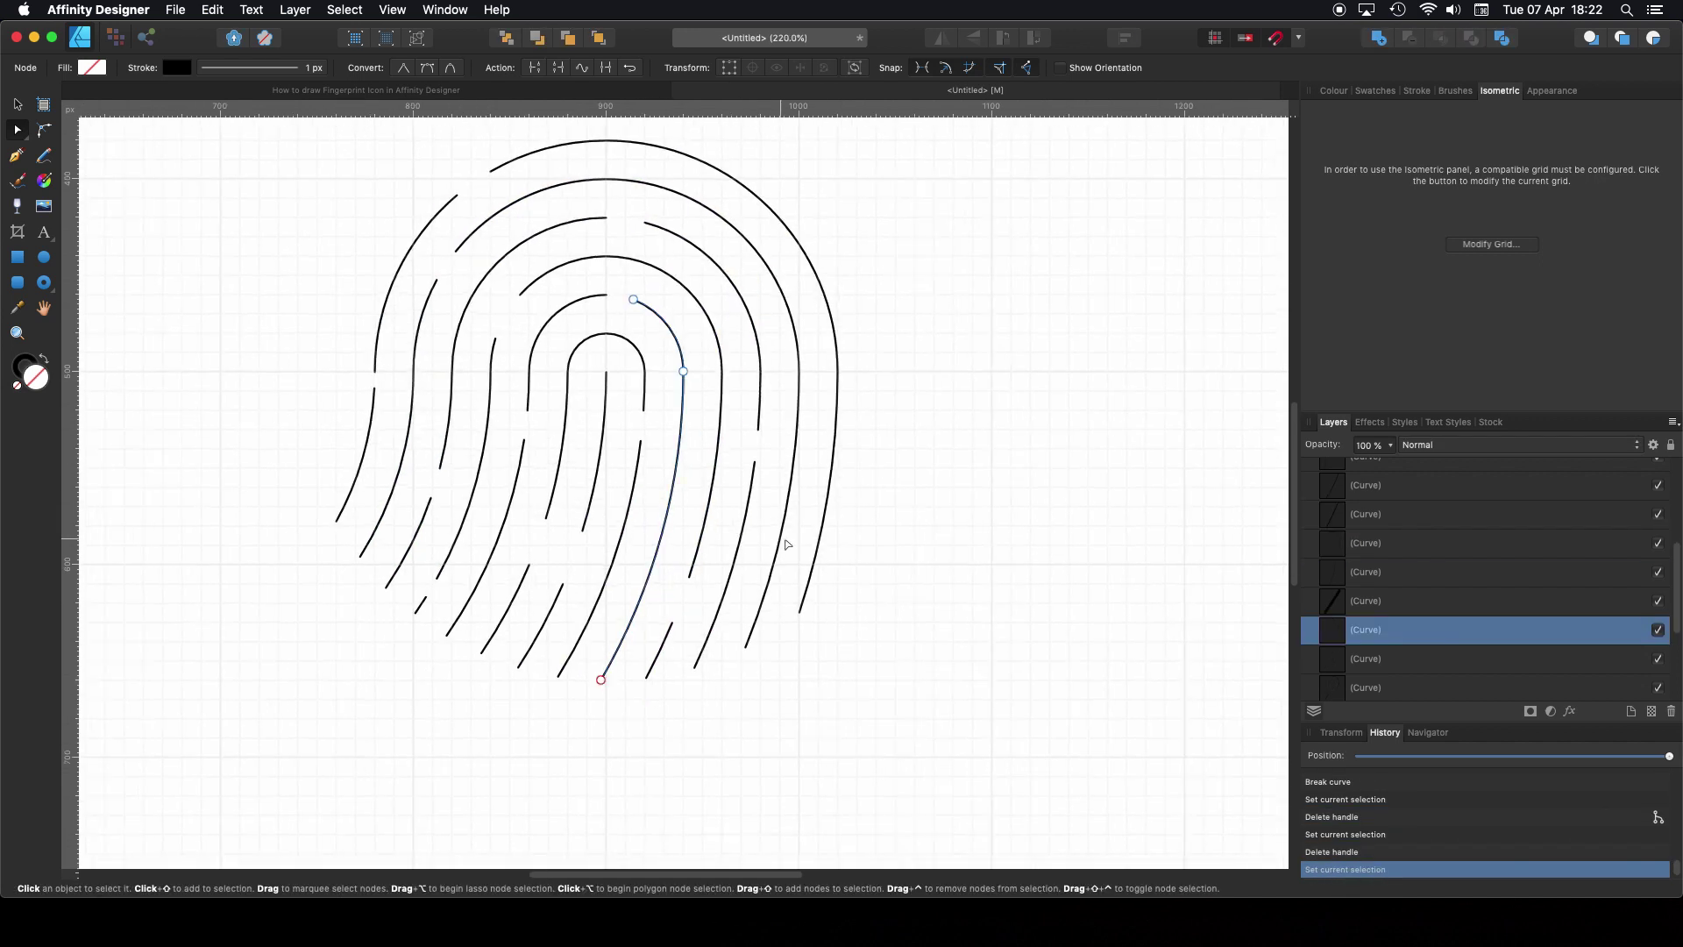
Step: Open a gap in the upper-right part of the outermost curve and clear the selection
scroll(842, 526, up, 1)
click(831, 454)
scroll(800, 255, down, 2)
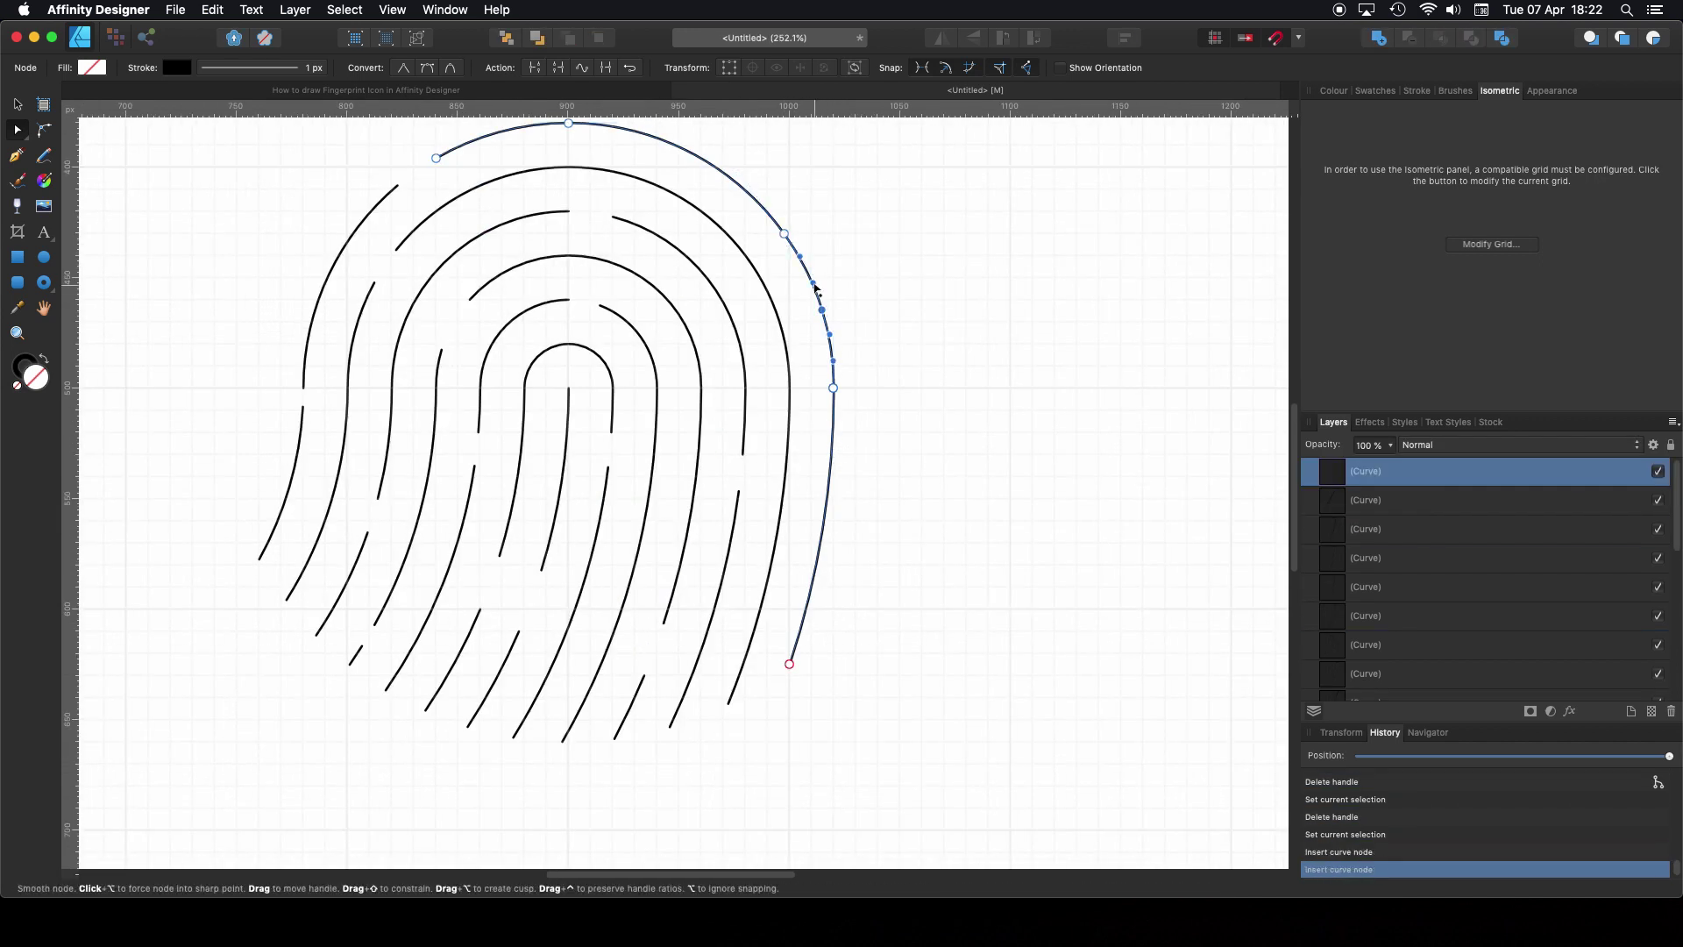
key(super+z)
click(896, 384)
scroll(903, 491, up, 3)
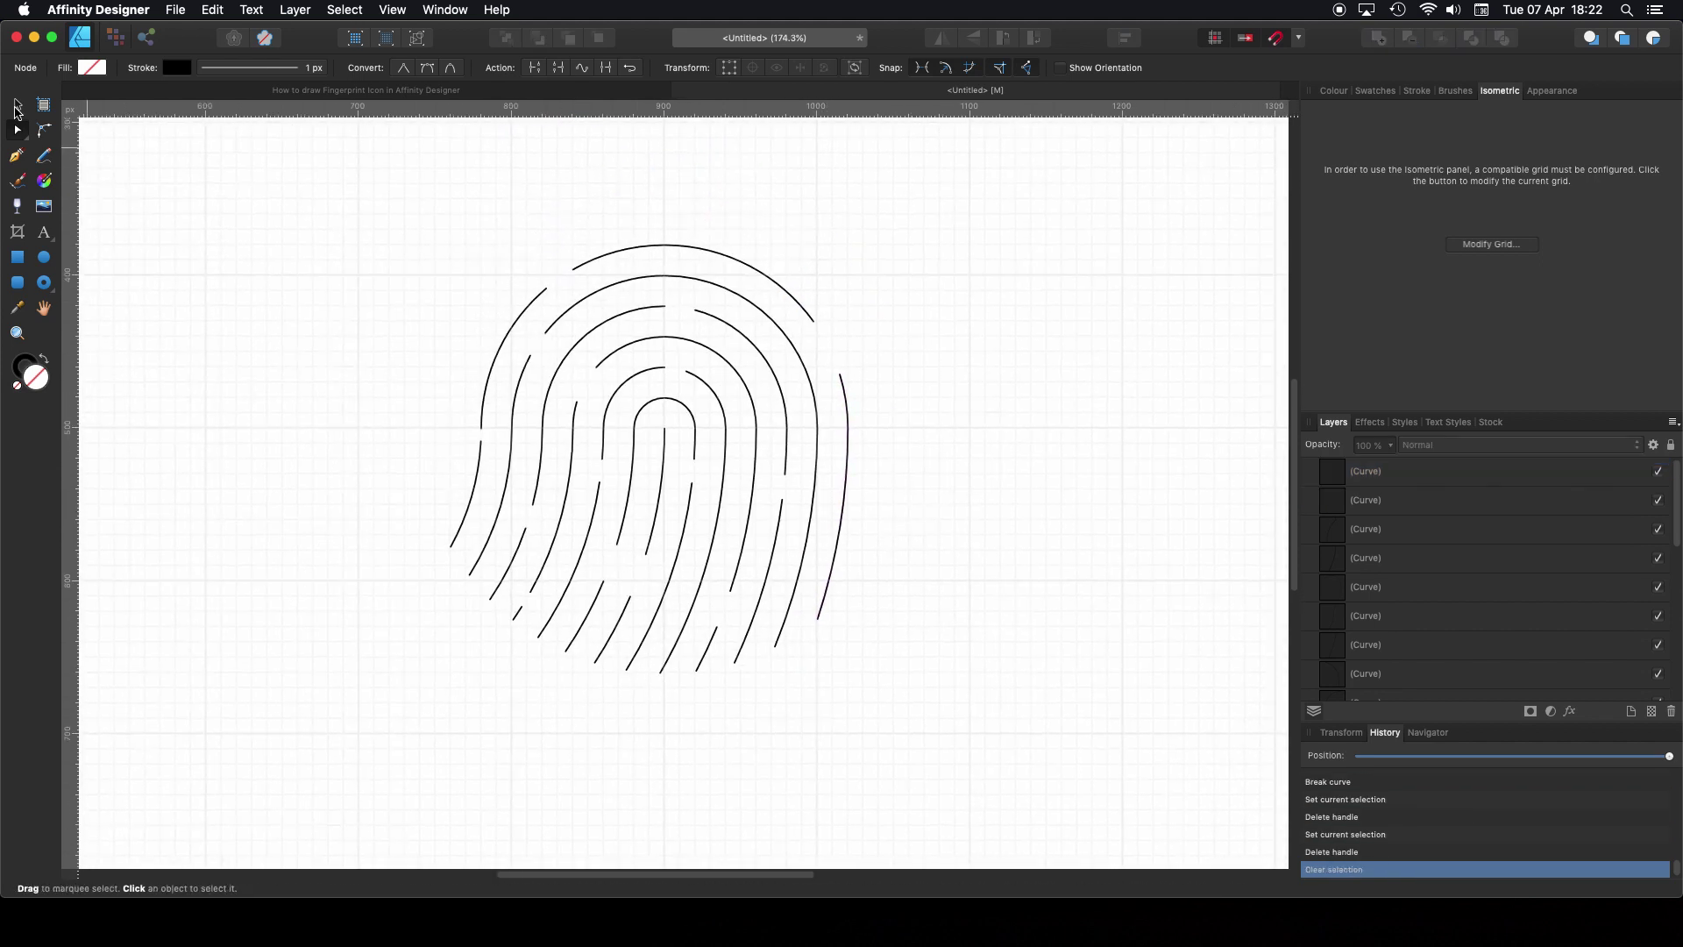
Step: Select all the fingerprint curves and set their stroke width to 6 px
click(16, 106)
drag(308, 184, 1017, 783)
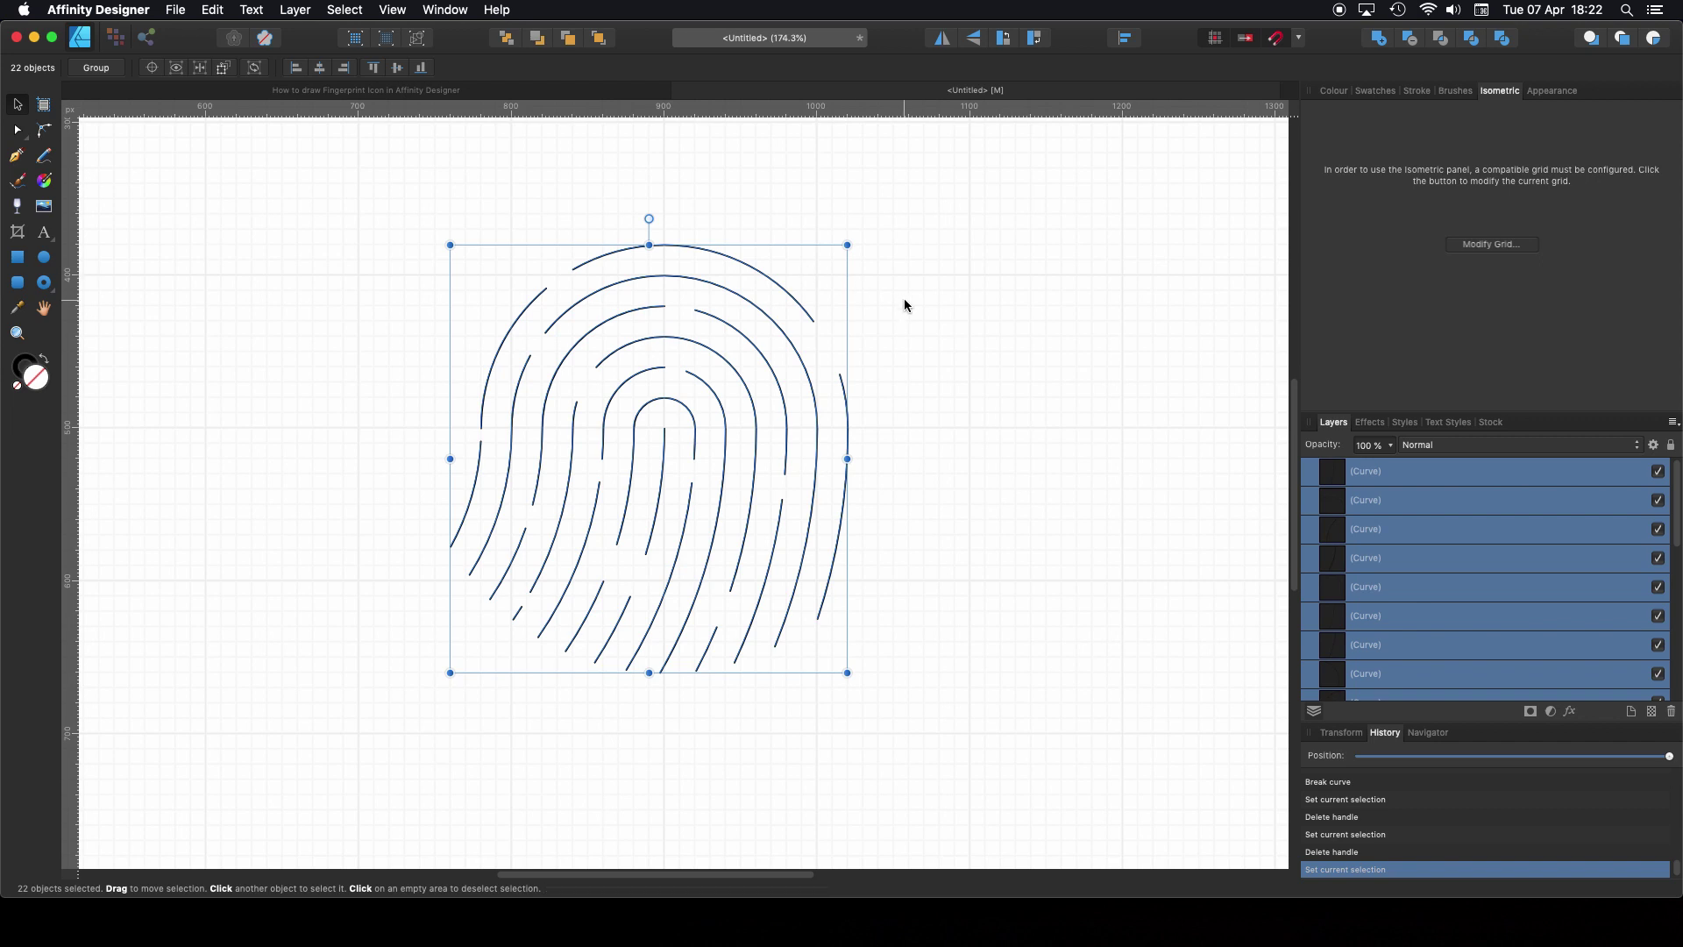
click(1427, 93)
drag(1405, 143, 1435, 143)
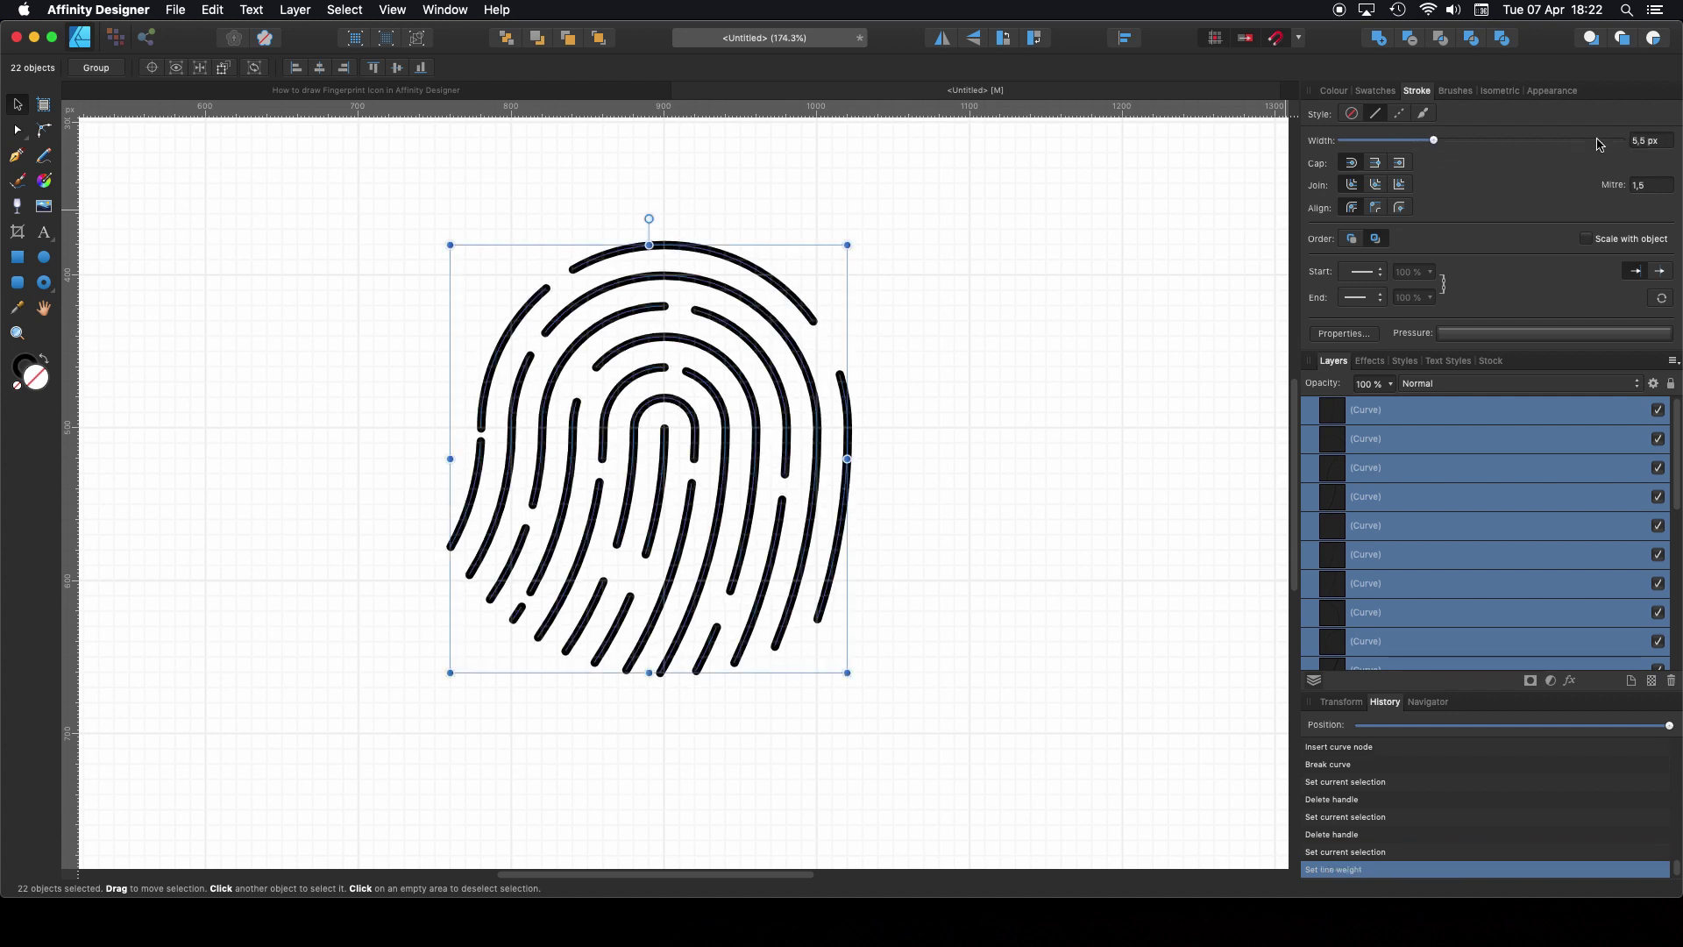
click(1665, 140)
text(6)
key(Return)
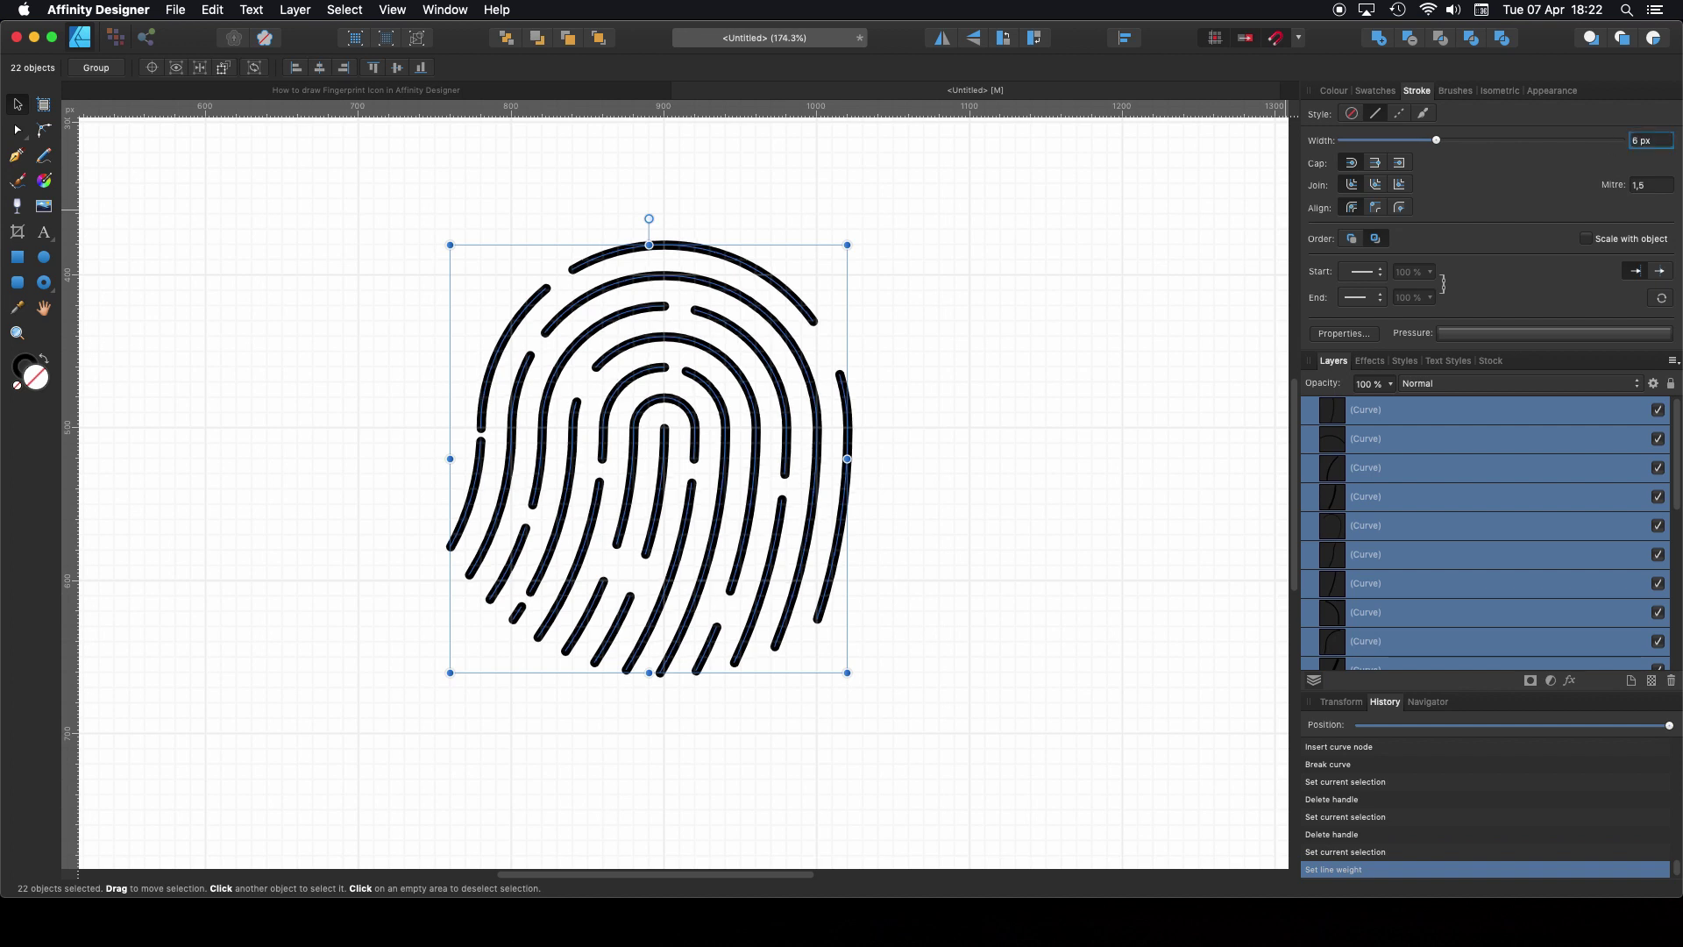
Step: Reselect all the fingerprint curves and group them
click(1076, 411)
drag(200, 187, 1020, 750)
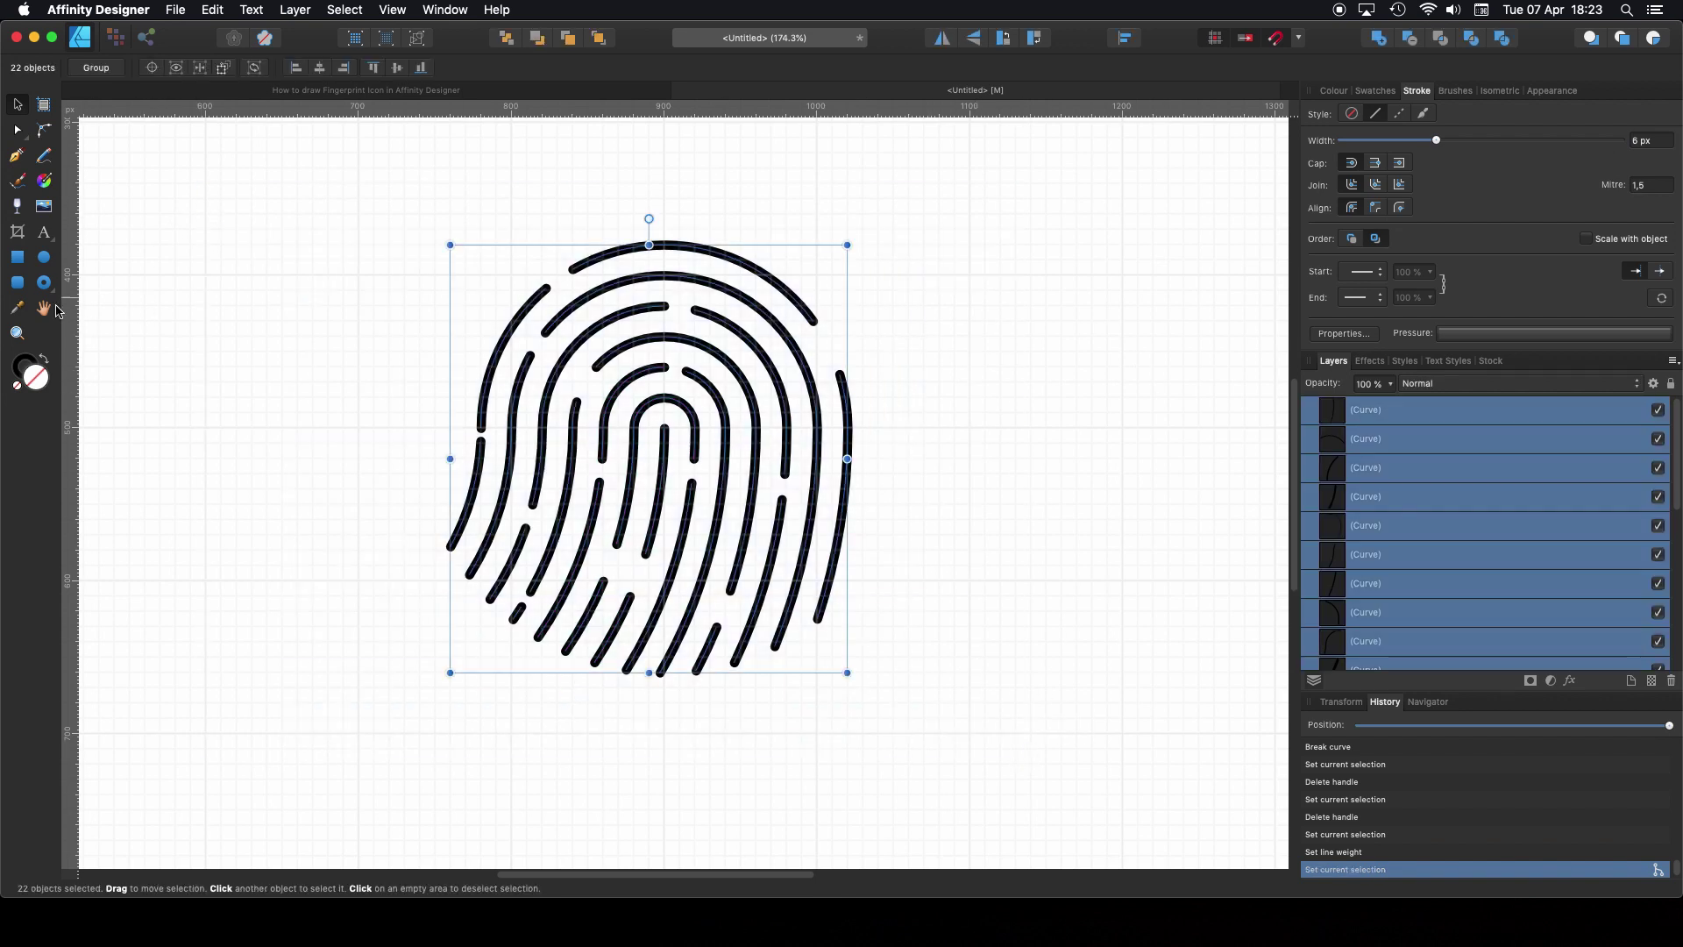
click(97, 68)
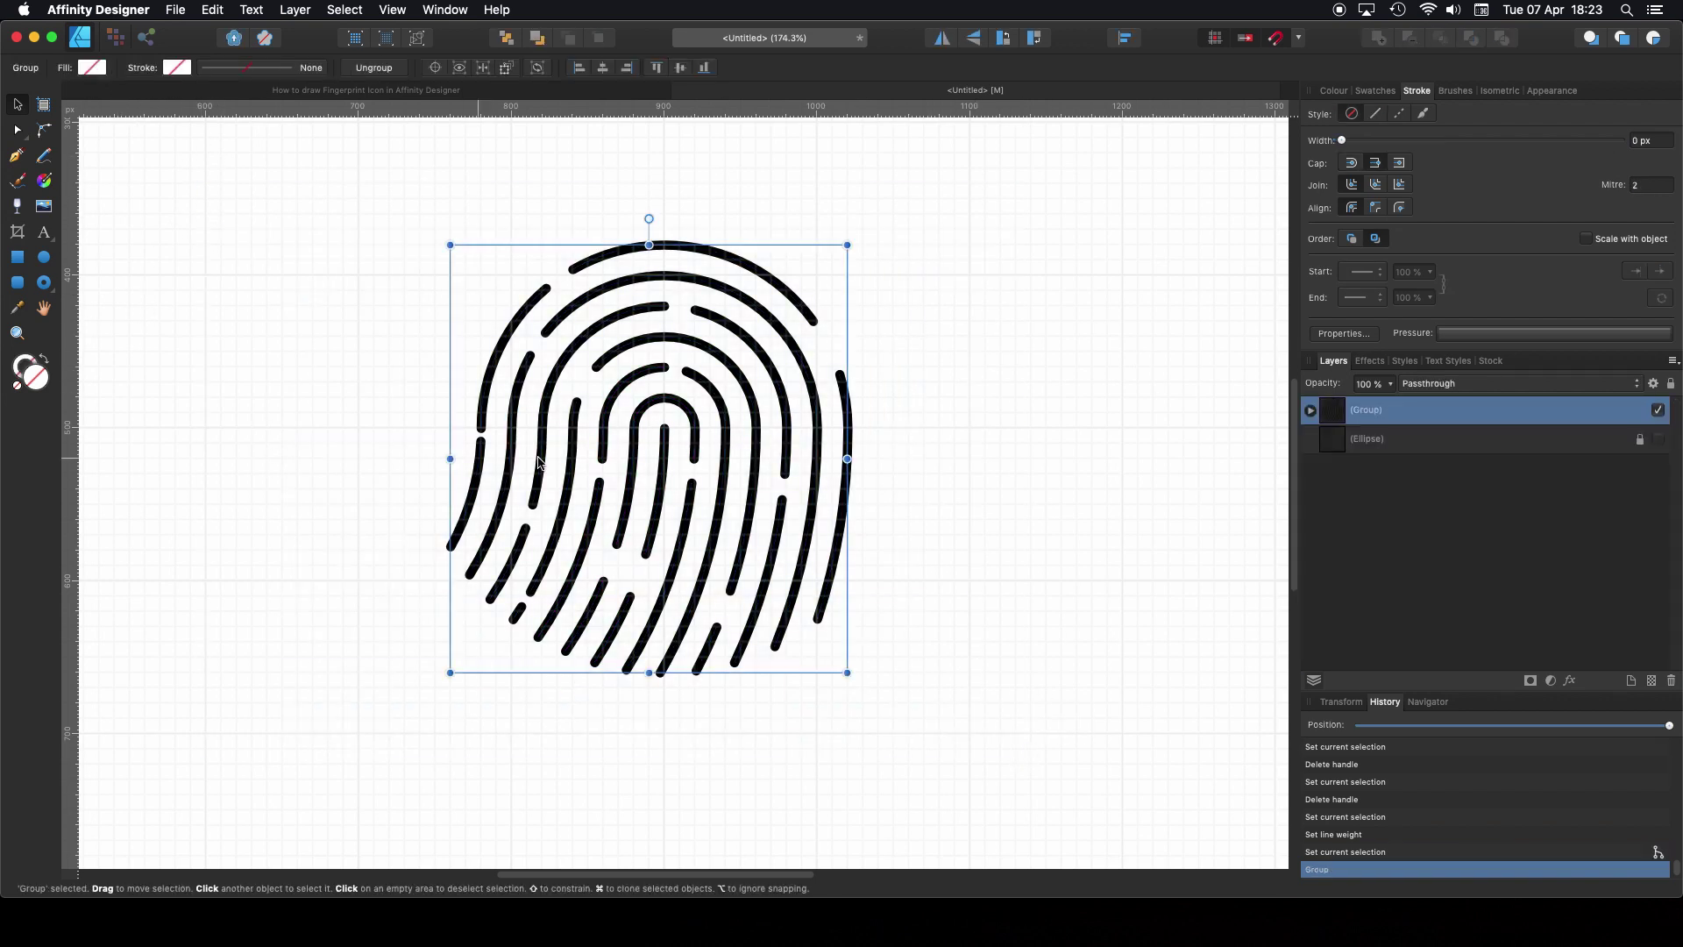
Step: Show and unlock the hidden ellipse, and move it so that it is centred around the fingerprint group
click(1658, 440)
click(1642, 441)
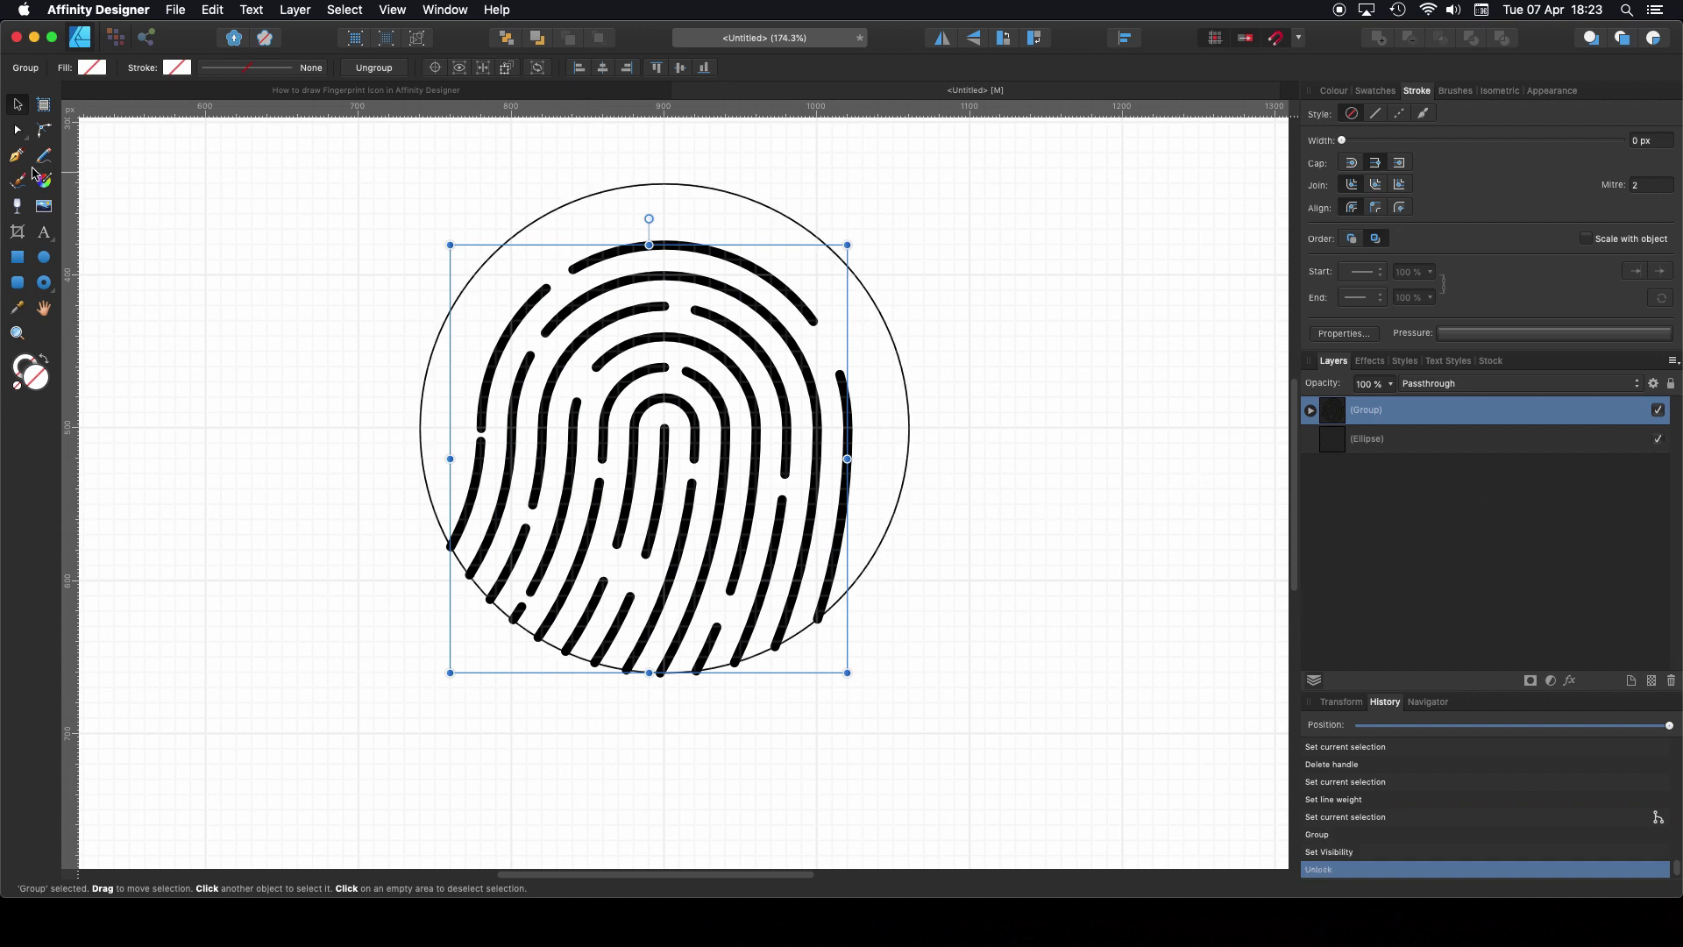
drag(910, 445, 902, 473)
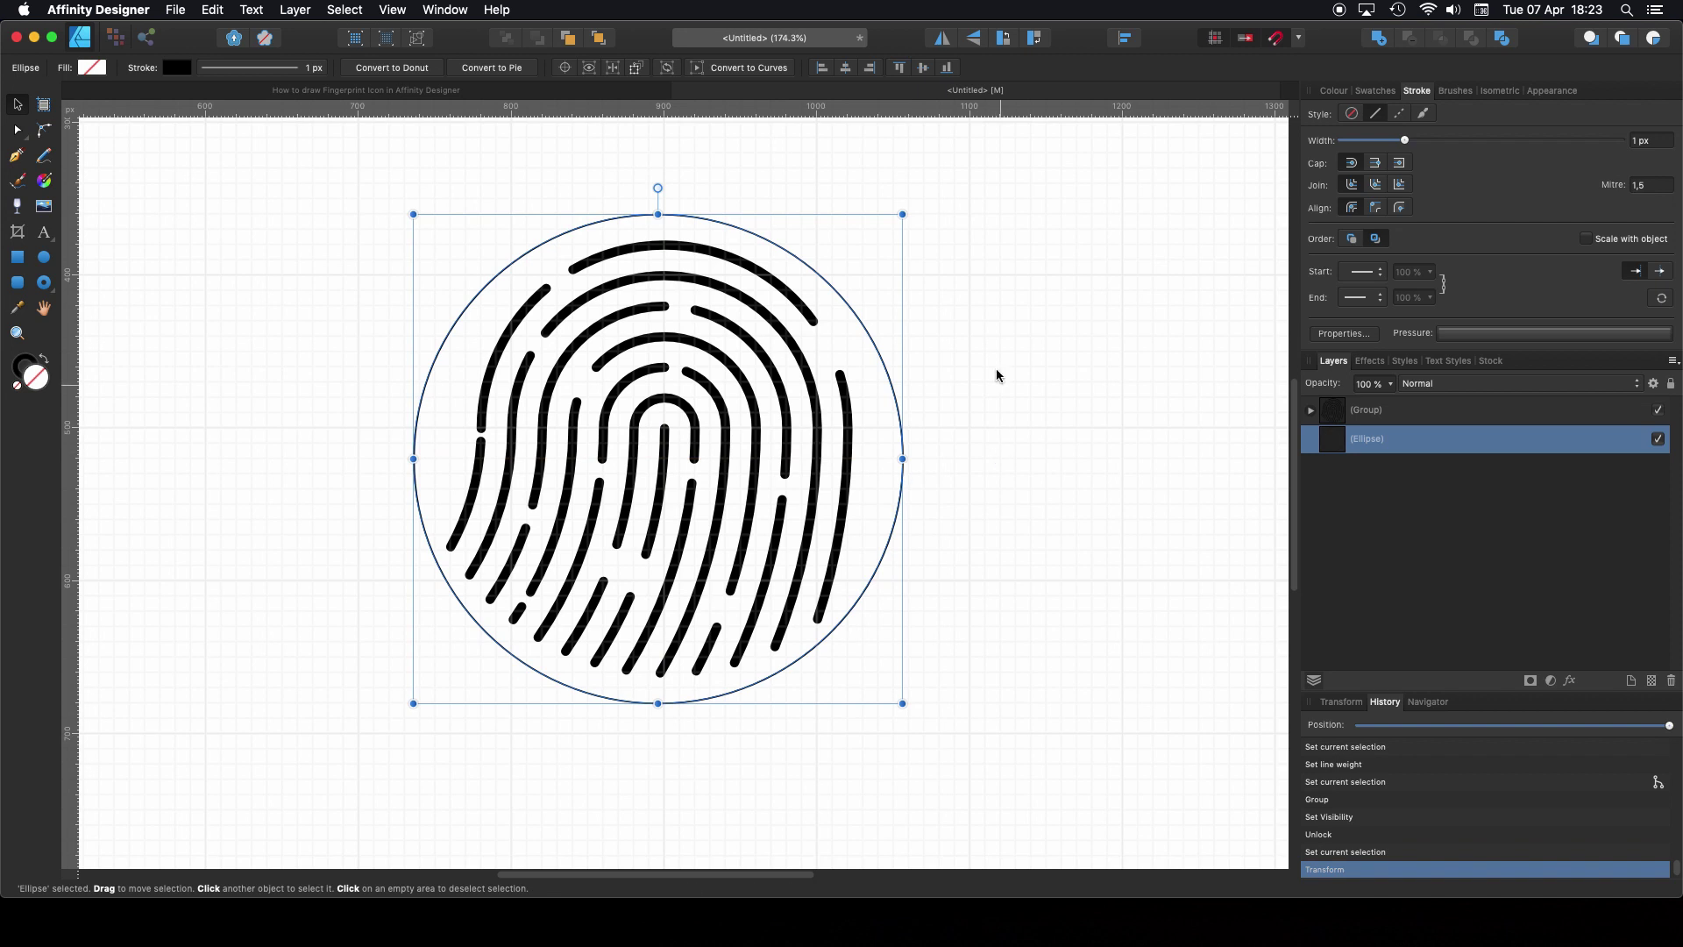
Step: Thicken the ellipse's outline and give the ellipse a white fill
click(245, 70)
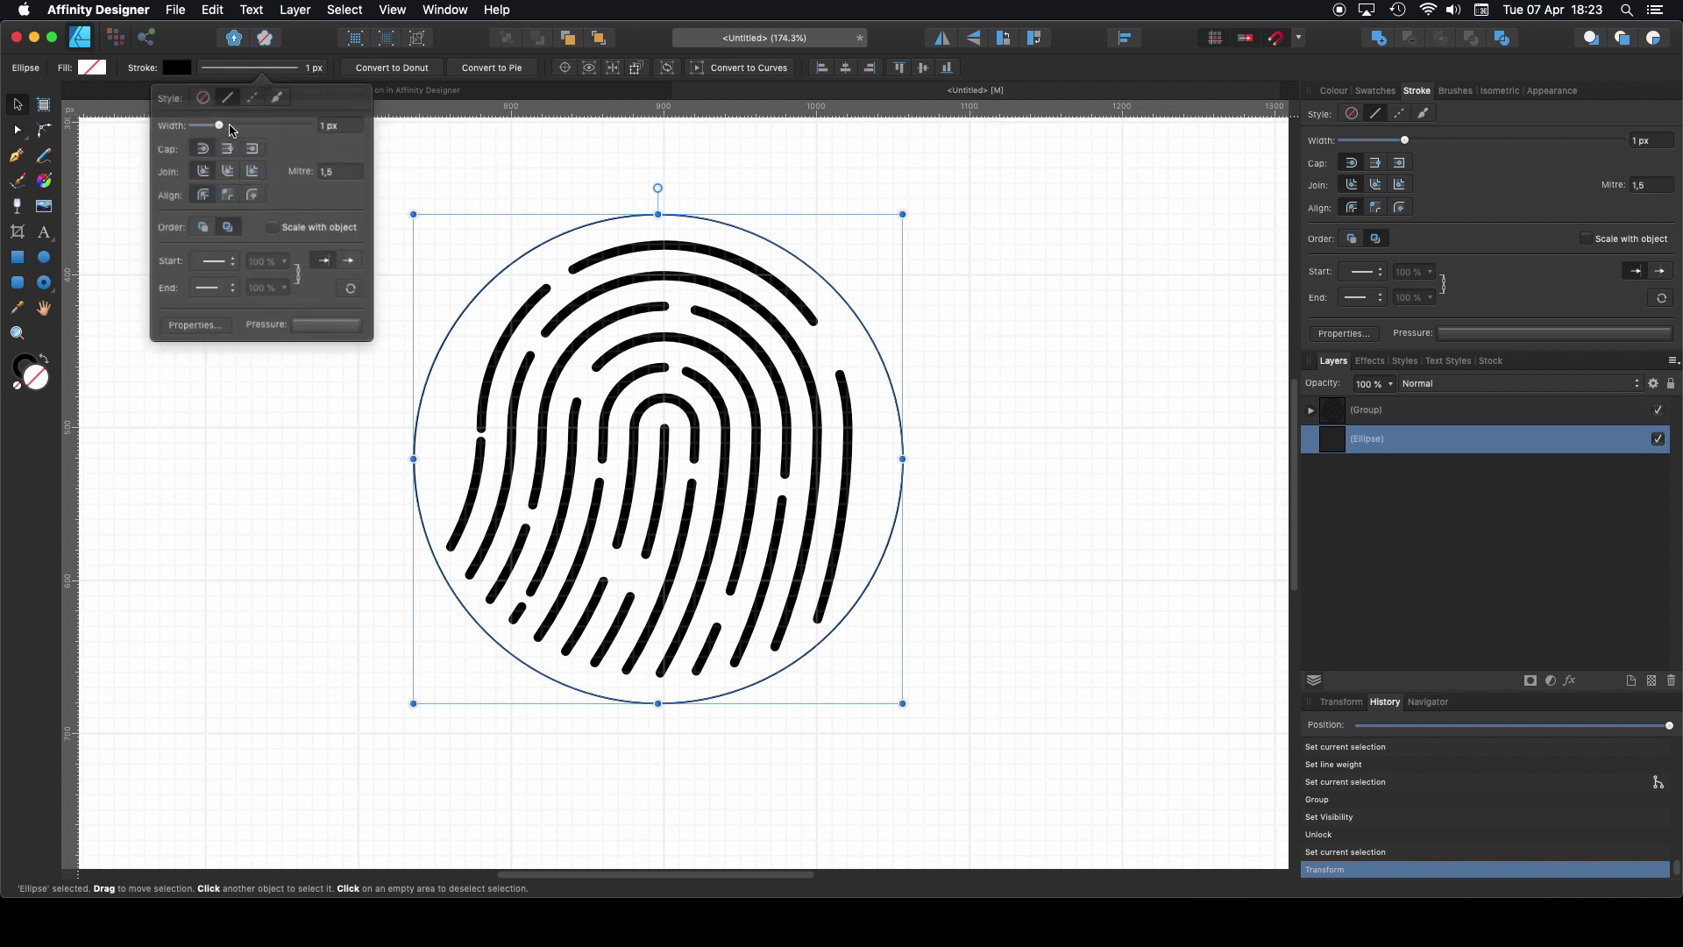
drag(219, 126, 234, 128)
click(95, 70)
Step: Group the ellipse with the fingerprint and move the group toward the centre of the page
drag(185, 175, 963, 702)
click(373, 306)
scroll(365, 263, down, 2)
click(90, 68)
drag(589, 437, 624, 449)
scroll(719, 549, down, 8)
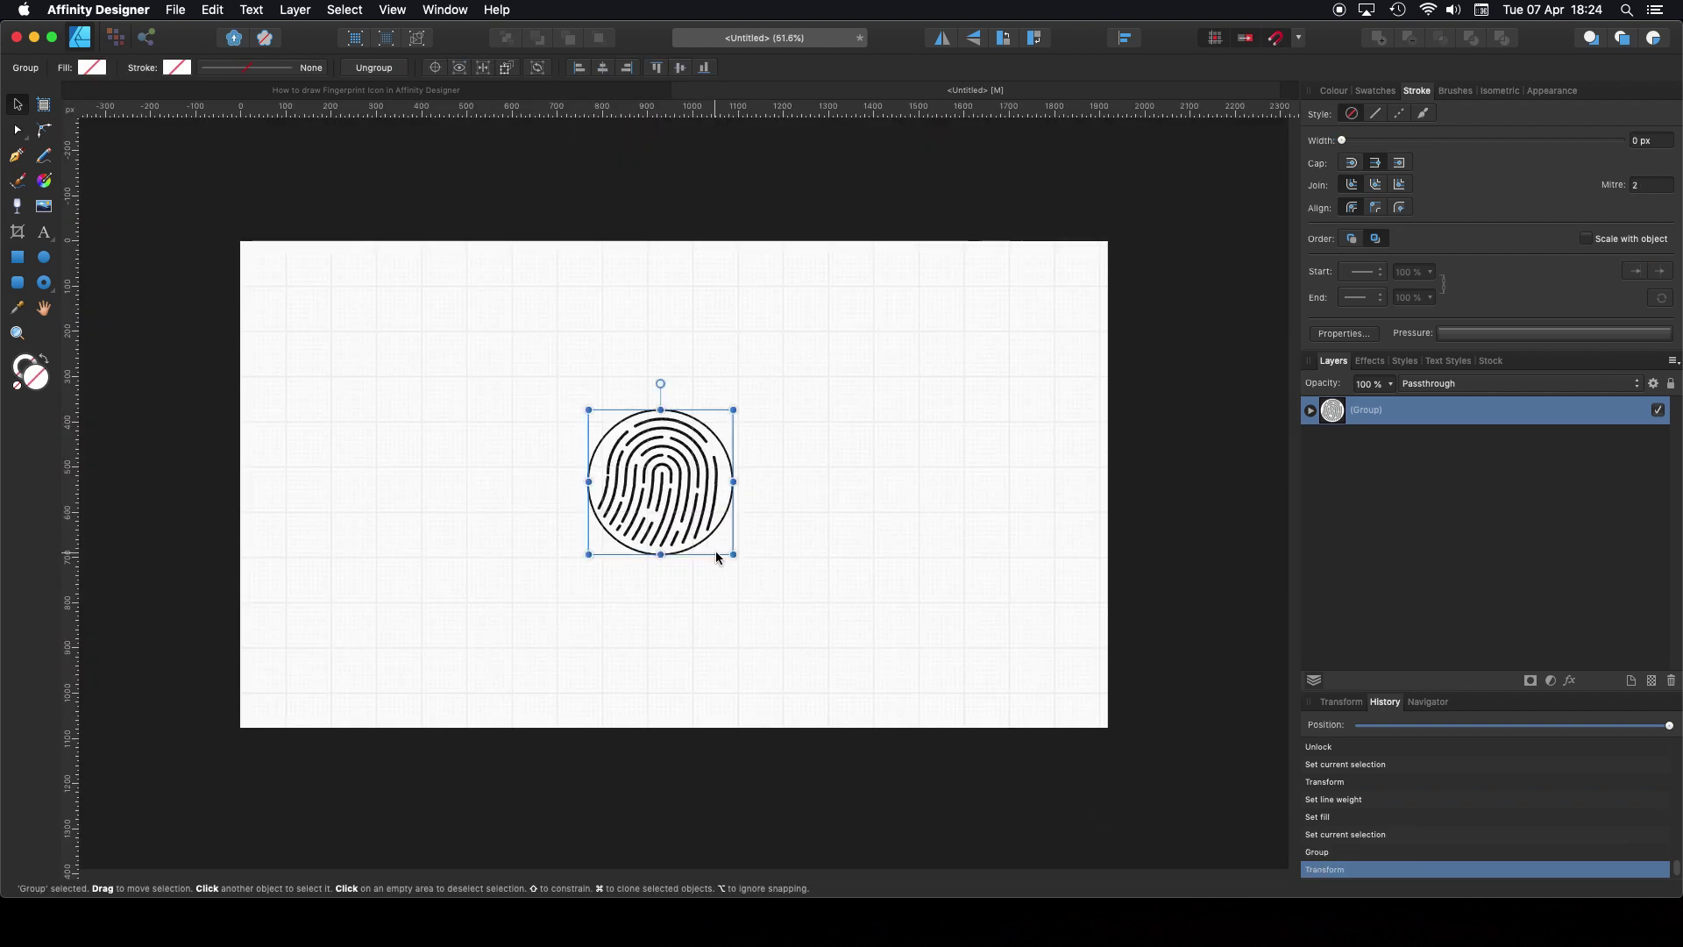
Step: Enlarge the fingerprint icon group to about 675 px across and align it to the page's horizontal and vertical centre
drag(733, 554, 893, 716)
drag(760, 584, 669, 496)
click(1125, 38)
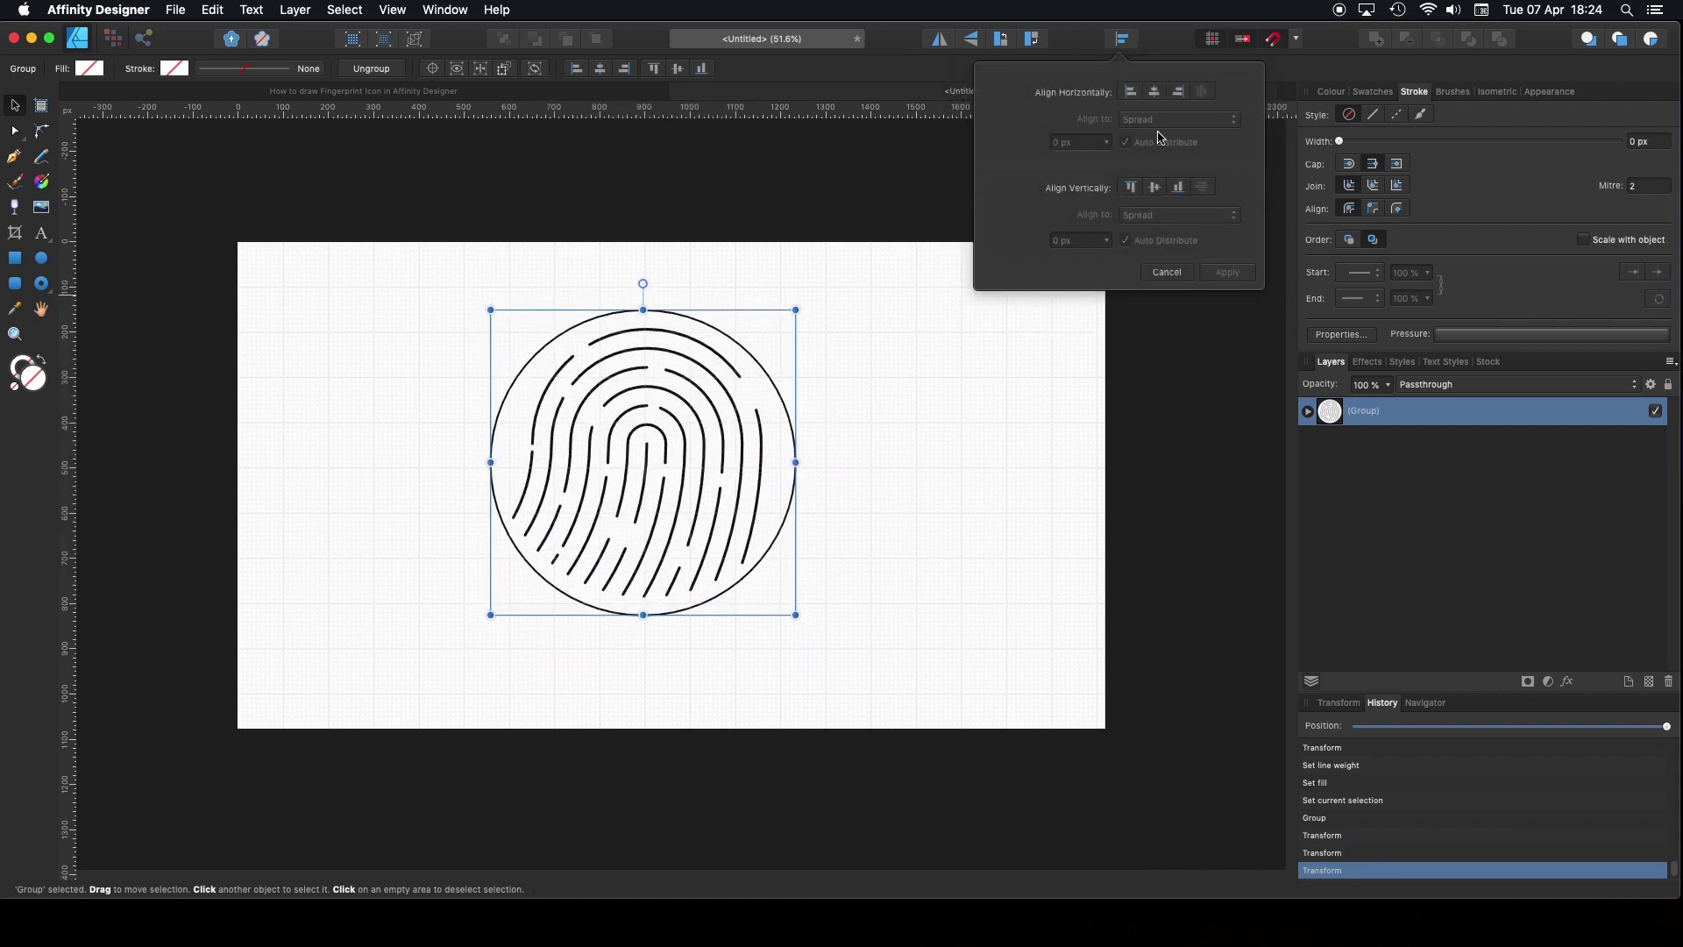
click(1157, 92)
click(1156, 187)
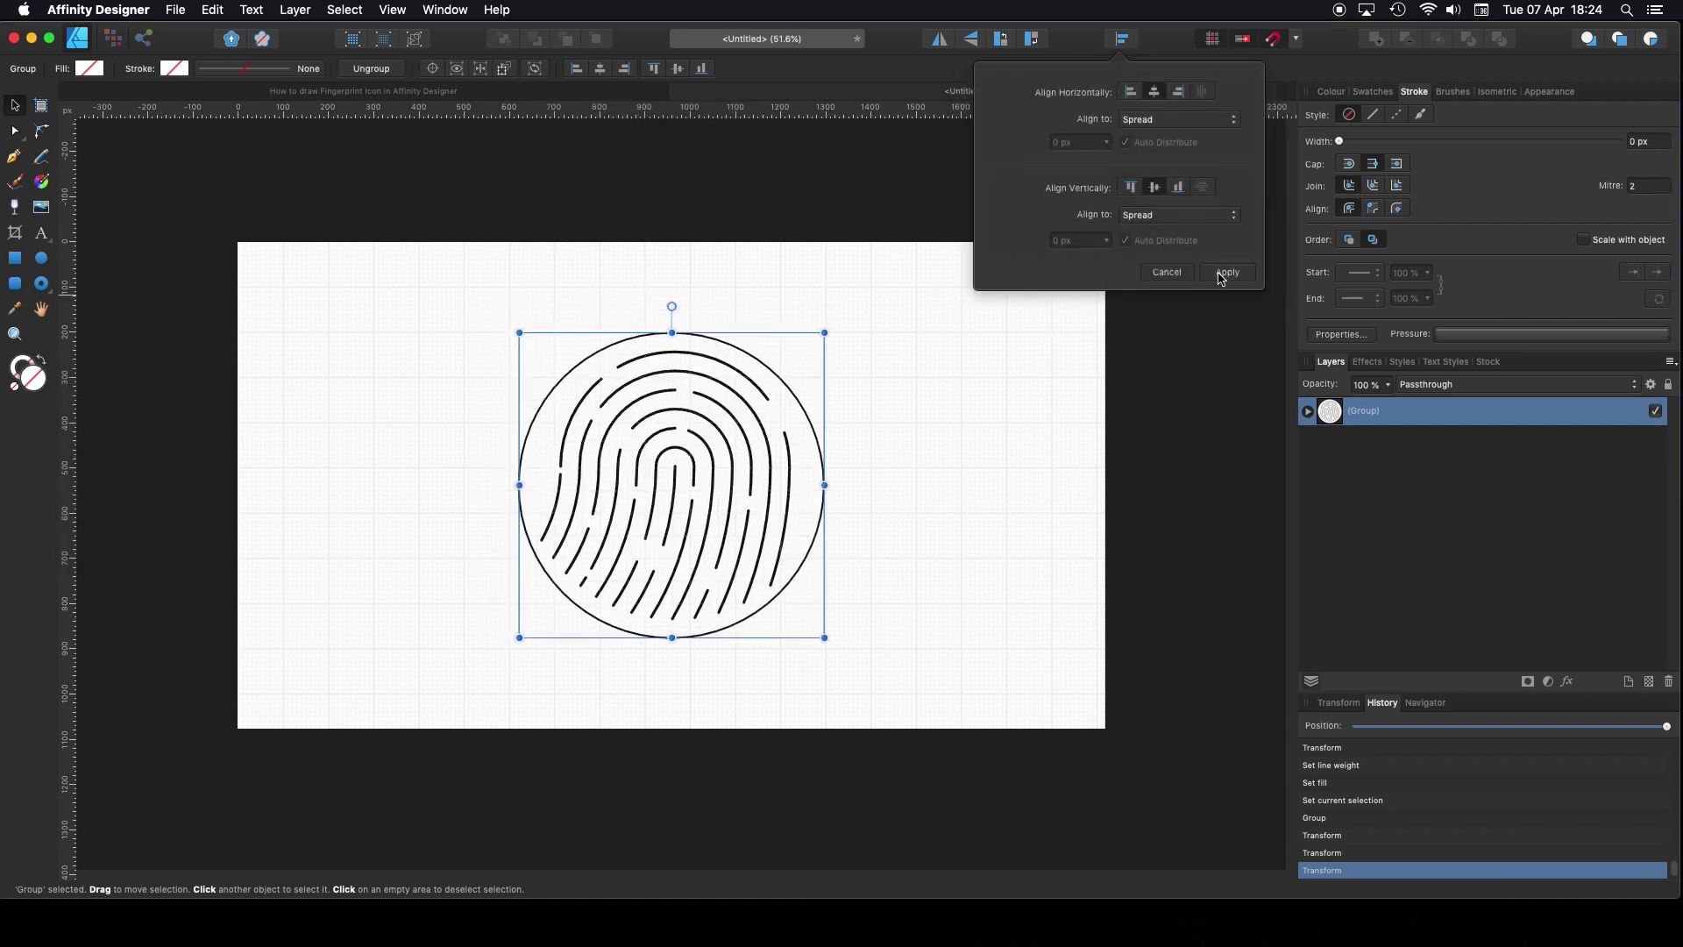
click(1170, 120)
click(1174, 197)
click(1175, 215)
click(1175, 233)
click(1229, 273)
click(975, 349)
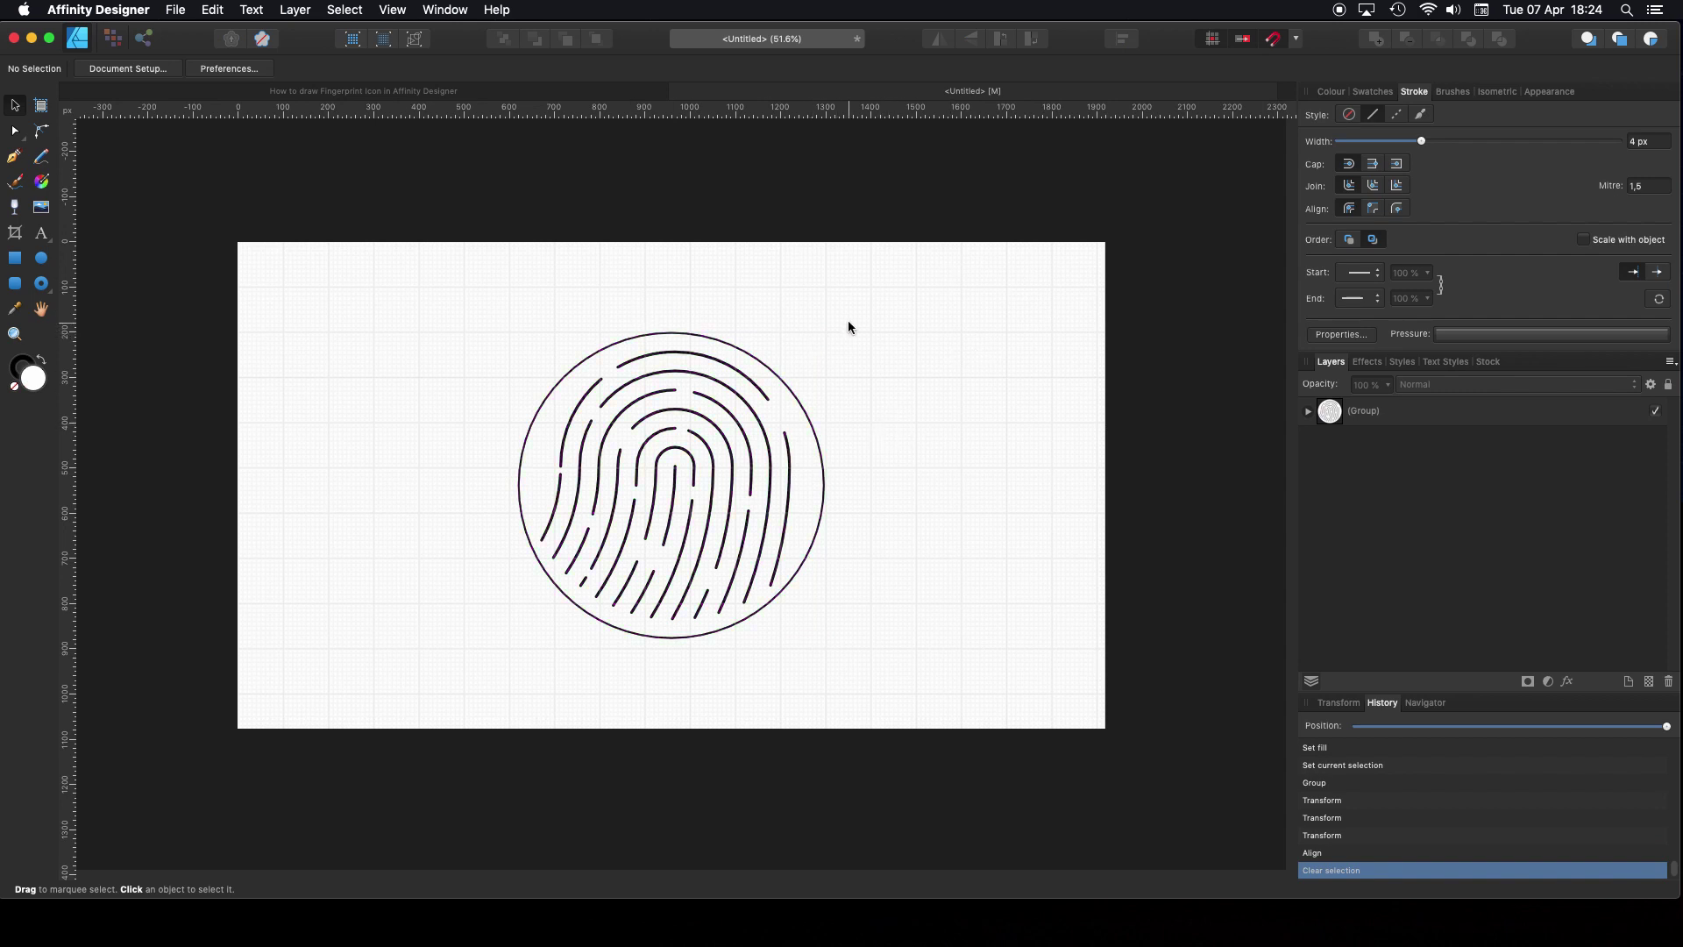
Step: Hide the grid and draw a rectangle covering the whole page
click(391, 10)
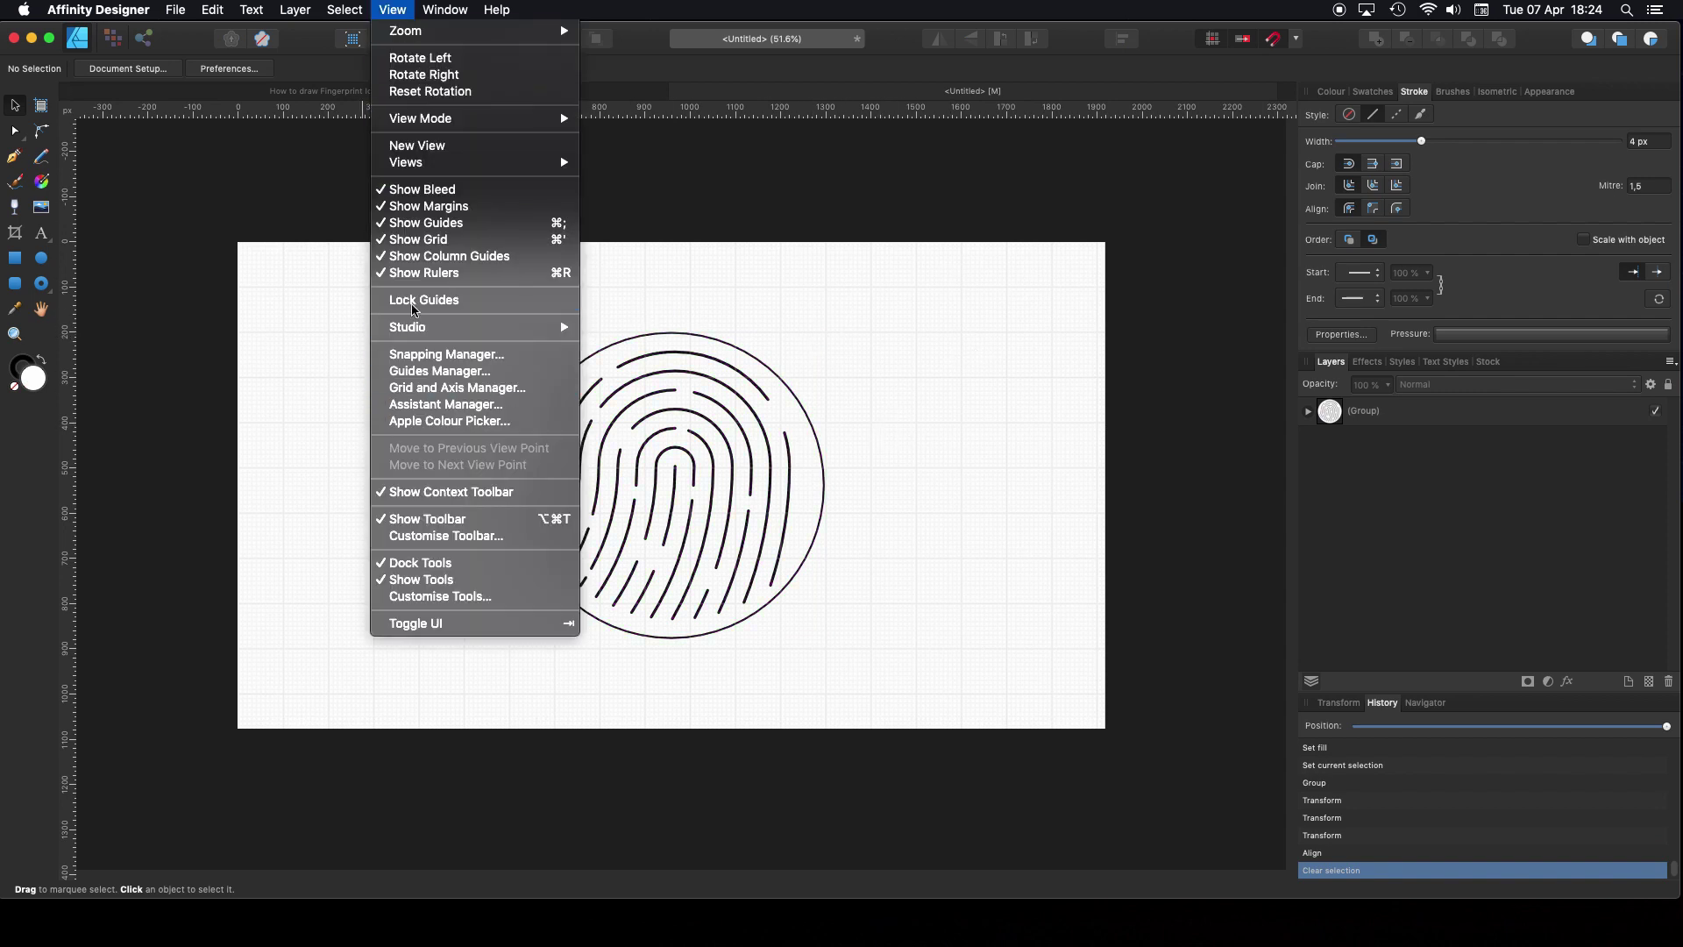
click(420, 240)
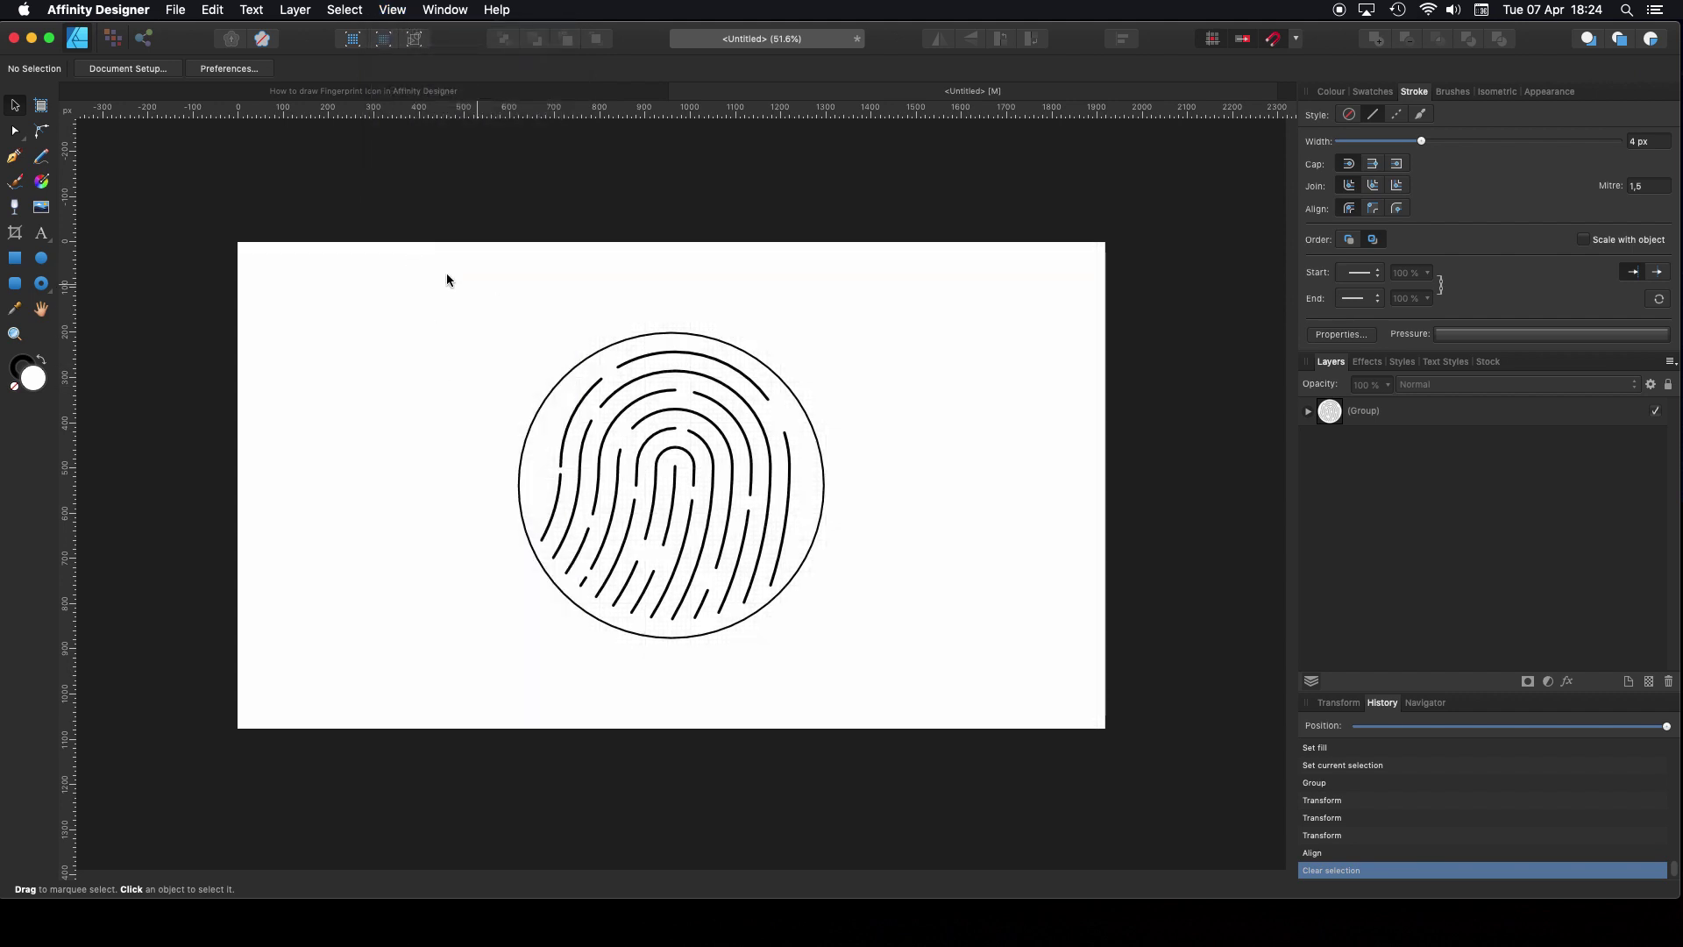
click(15, 258)
drag(237, 242, 1106, 729)
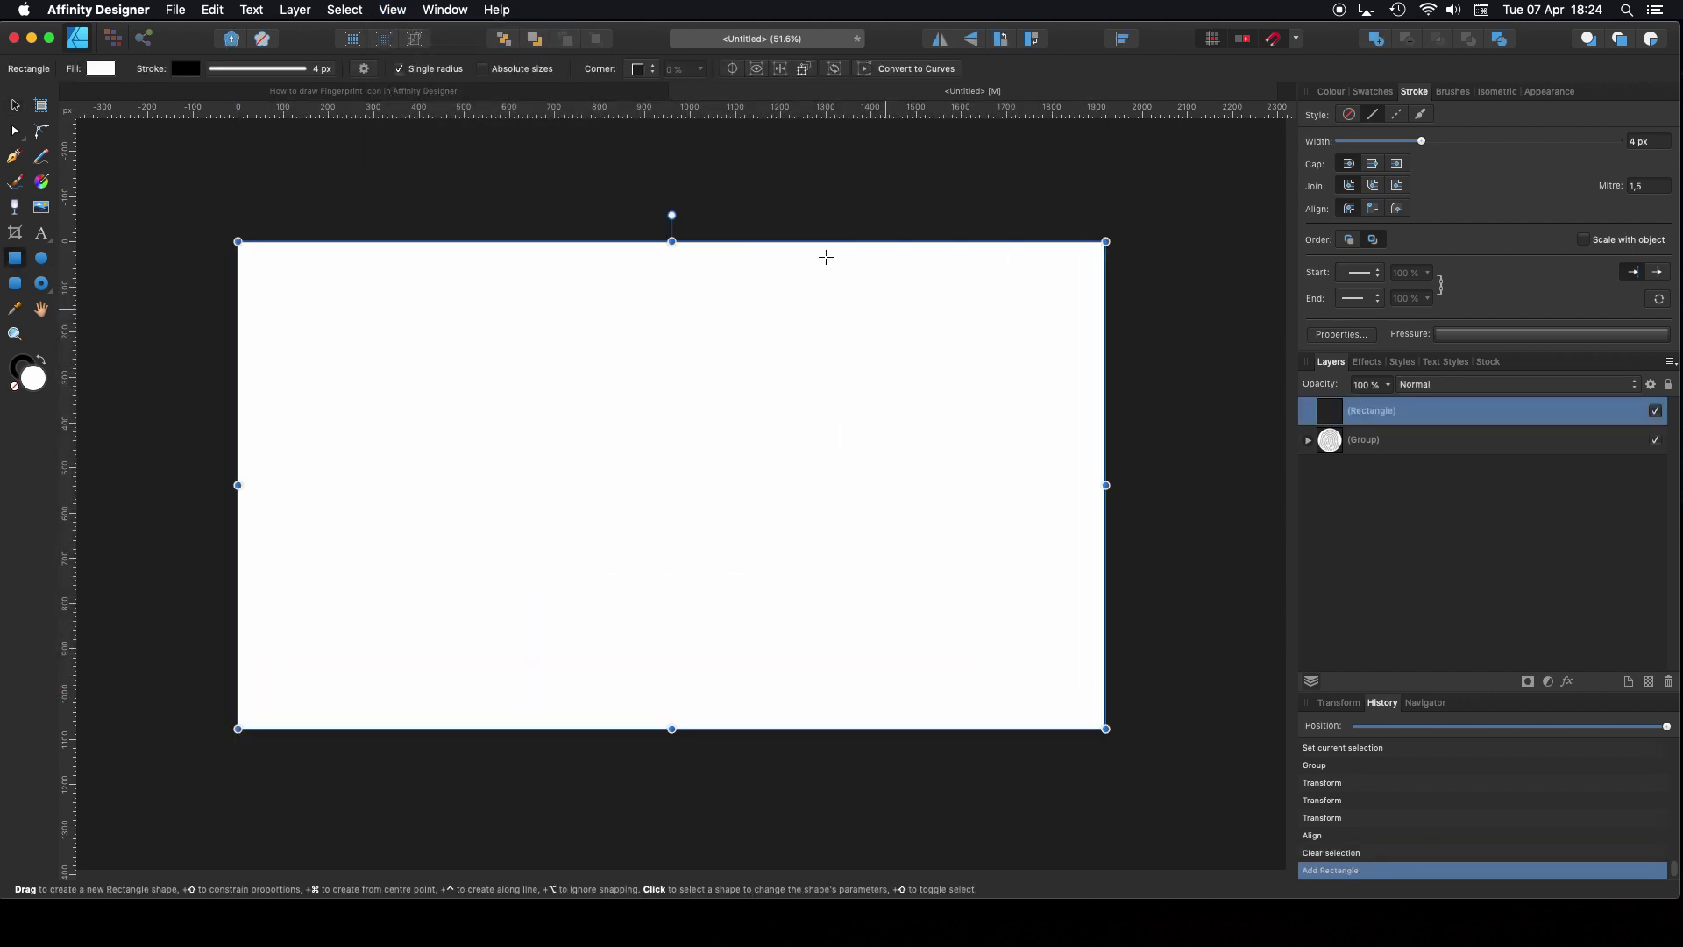
Step: Remove the rectangle's stroke and fill it with the first muted green swatch of the Core Deep Learning palette
click(250, 70)
click(213, 98)
click(101, 69)
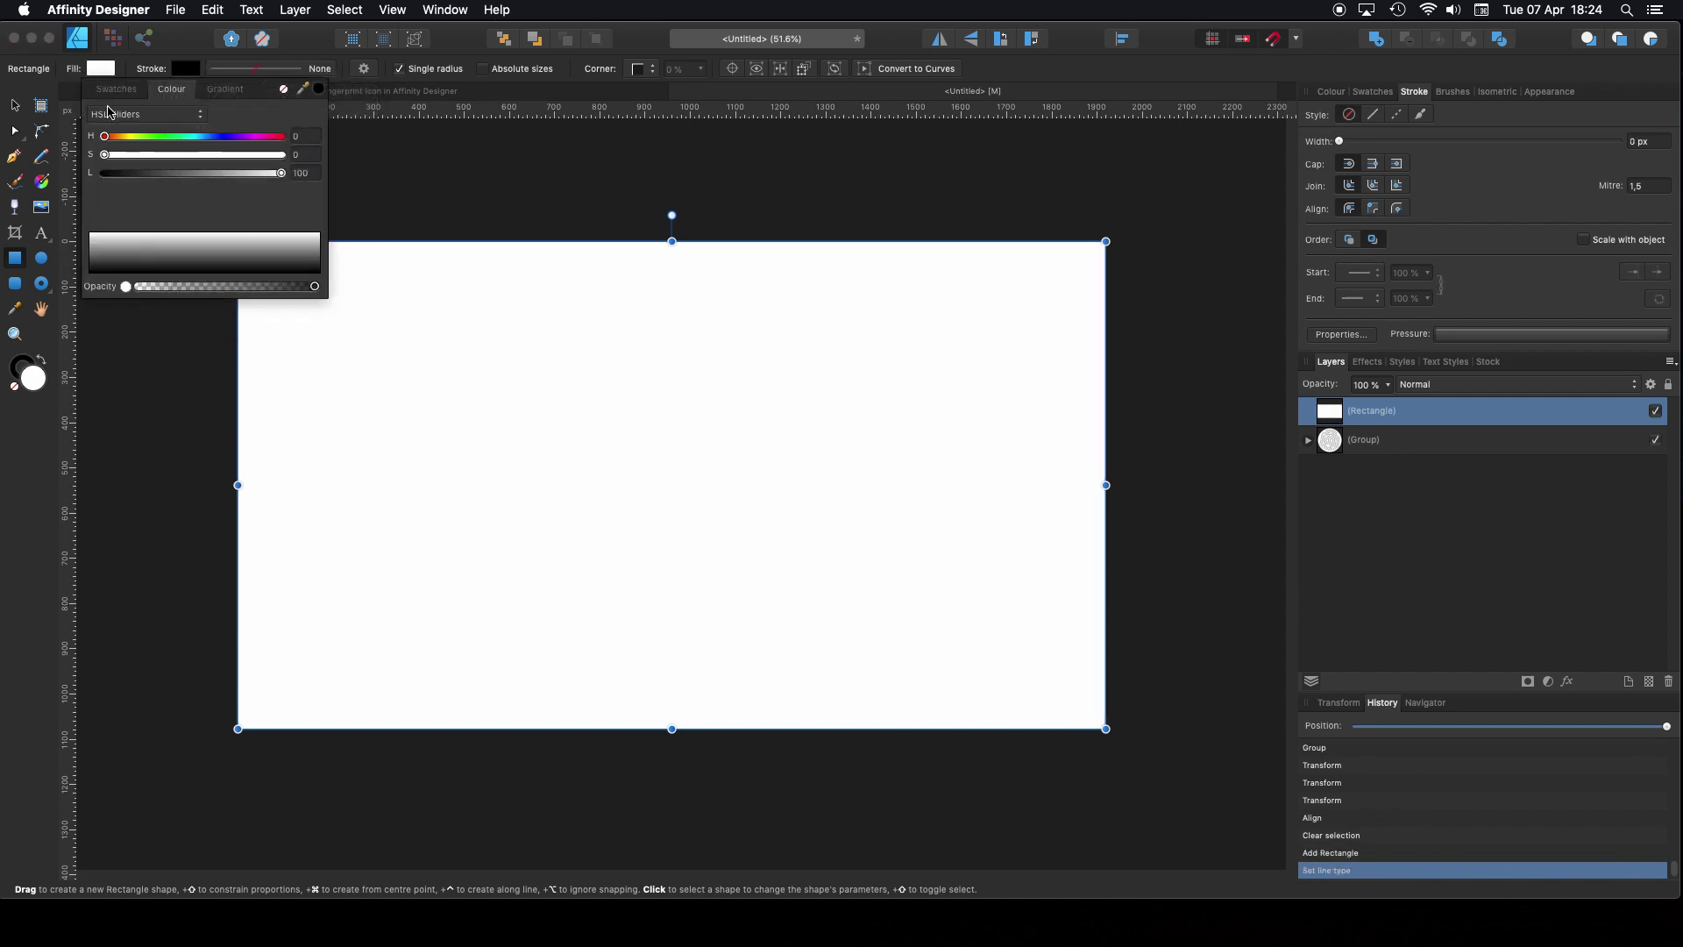
click(113, 91)
click(95, 160)
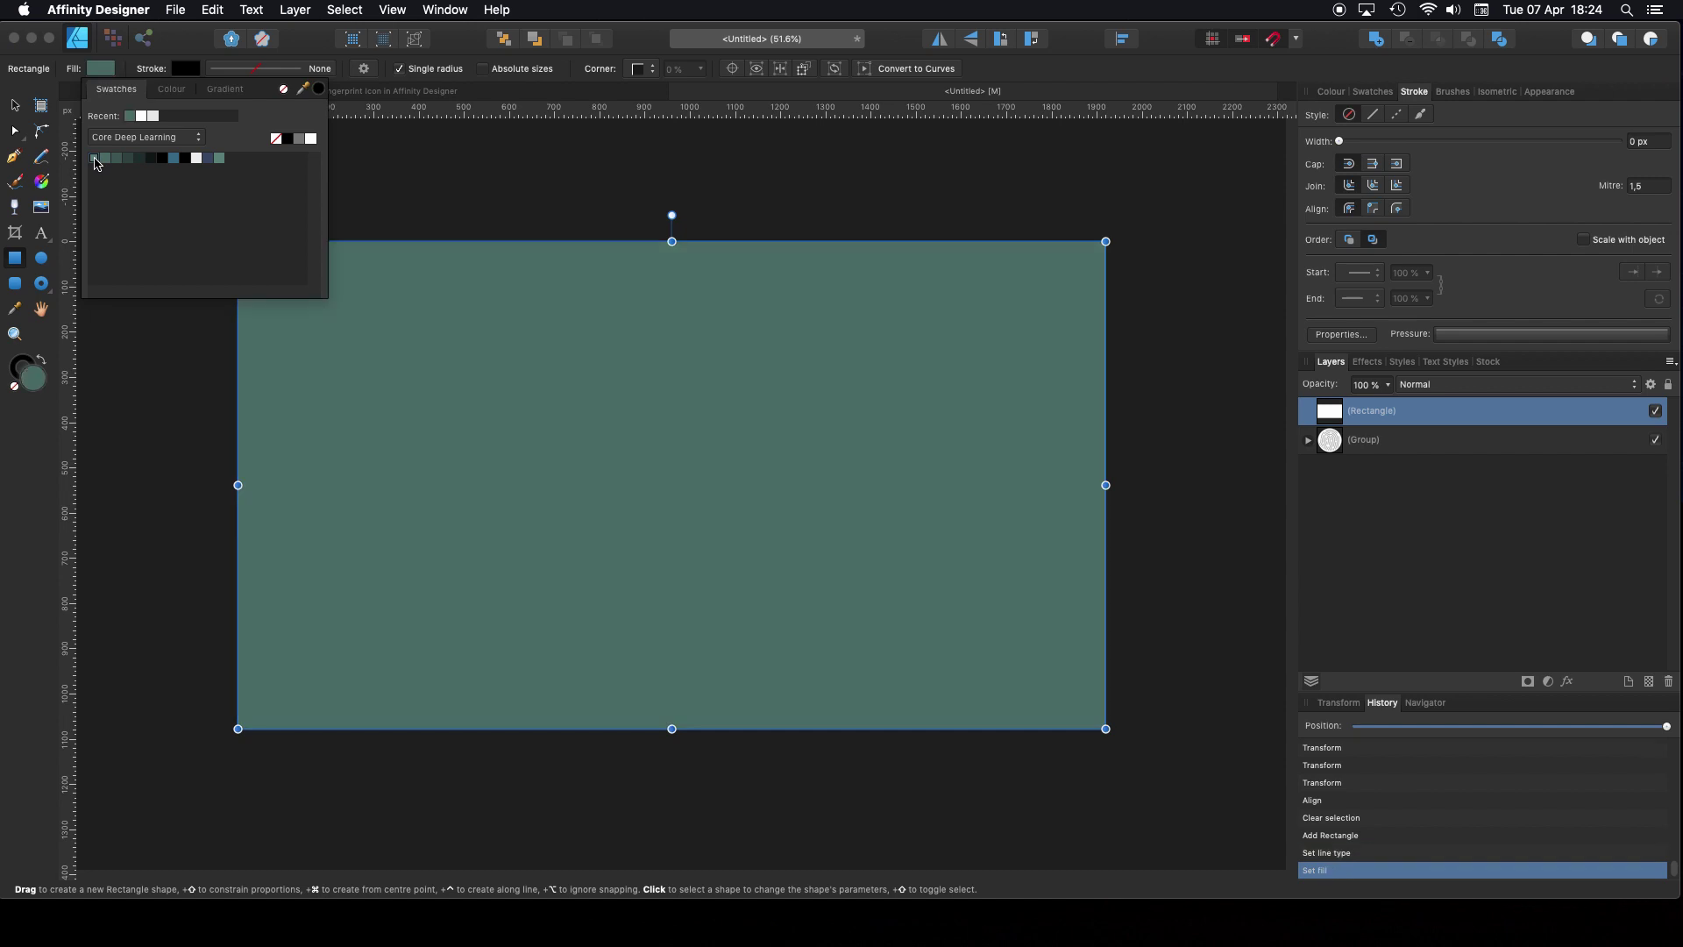
Step: Send the green rectangle behind the fingerprint icon group and clear the selection
click(501, 40)
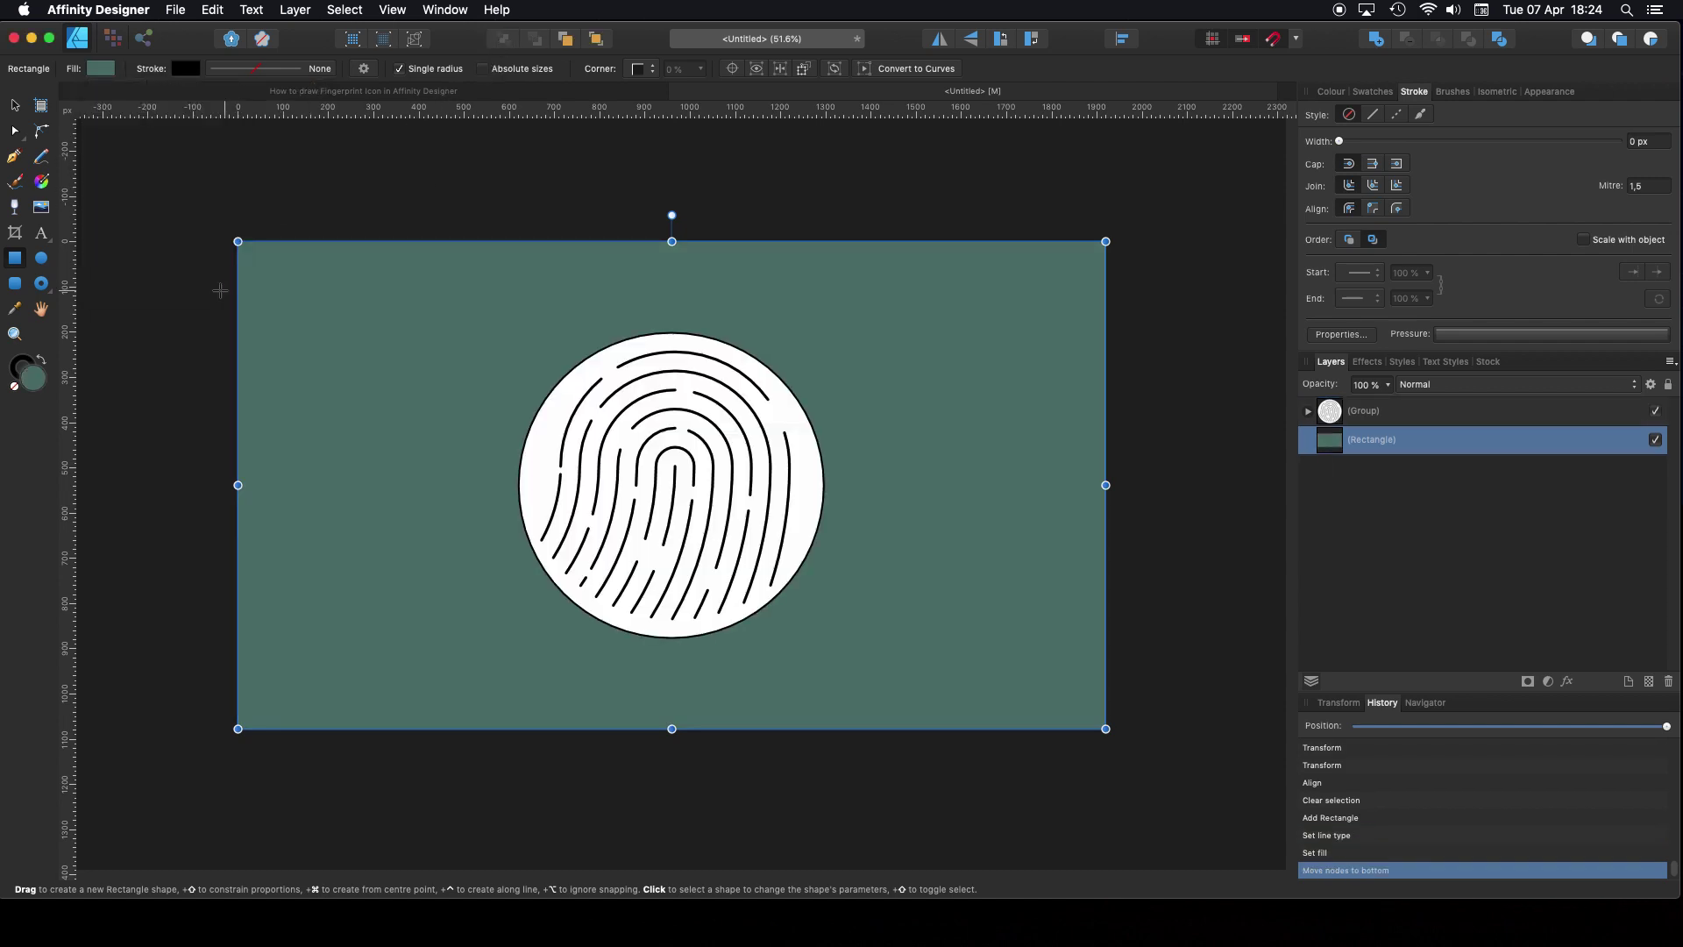
click(15, 106)
click(179, 217)
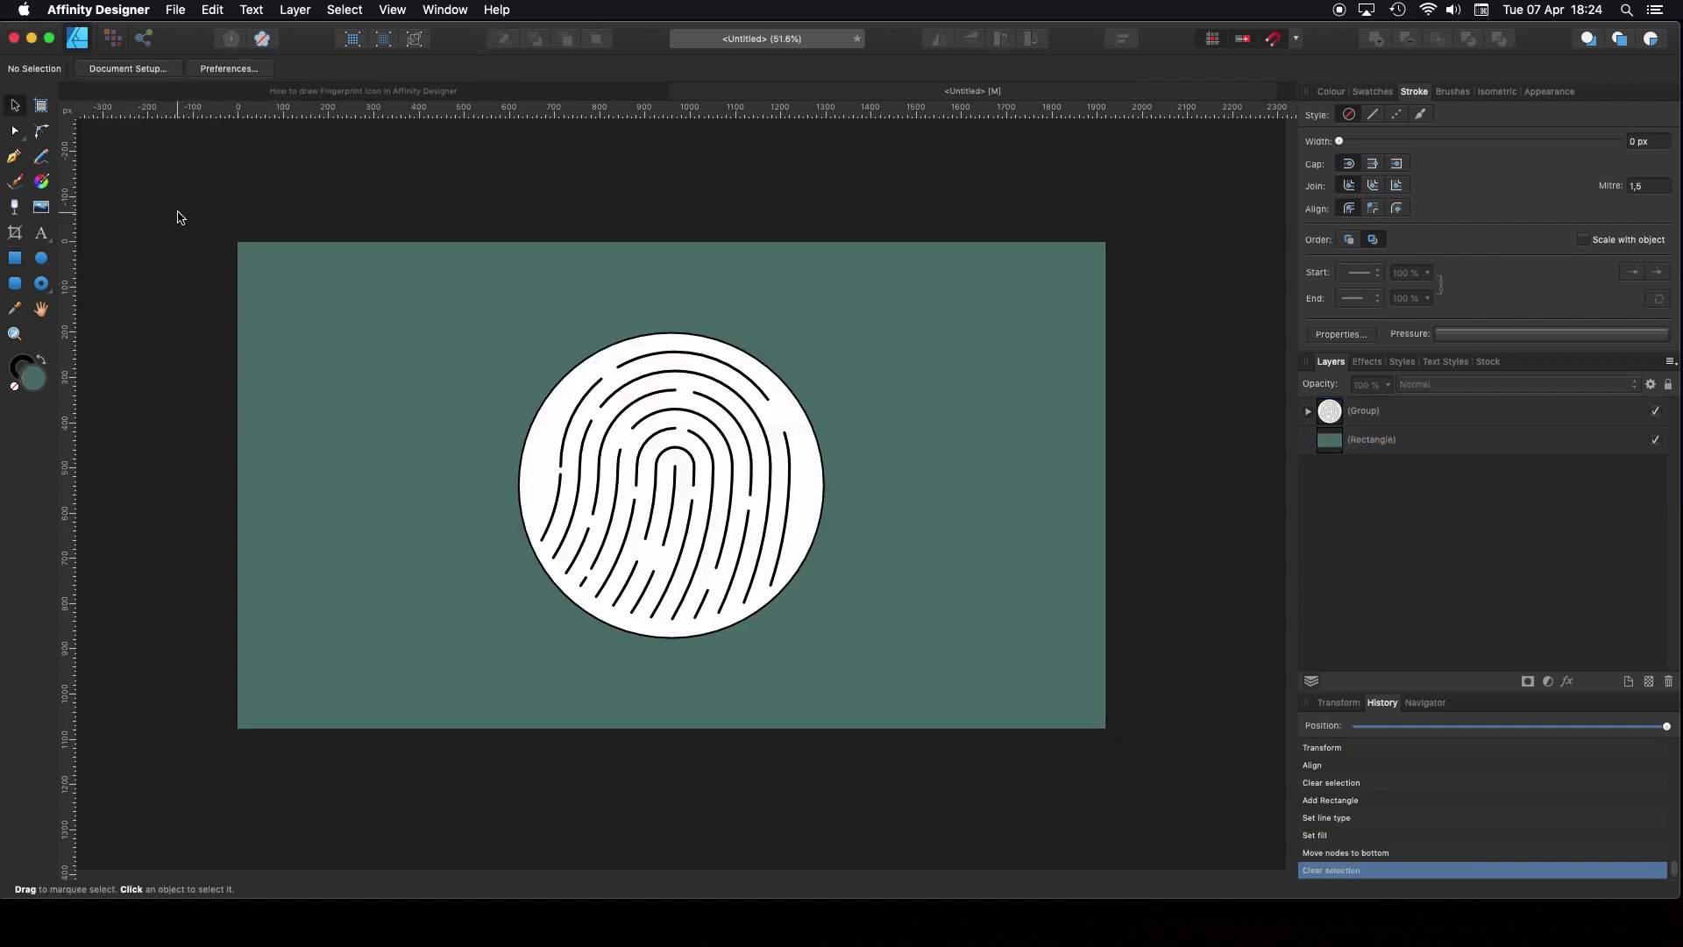